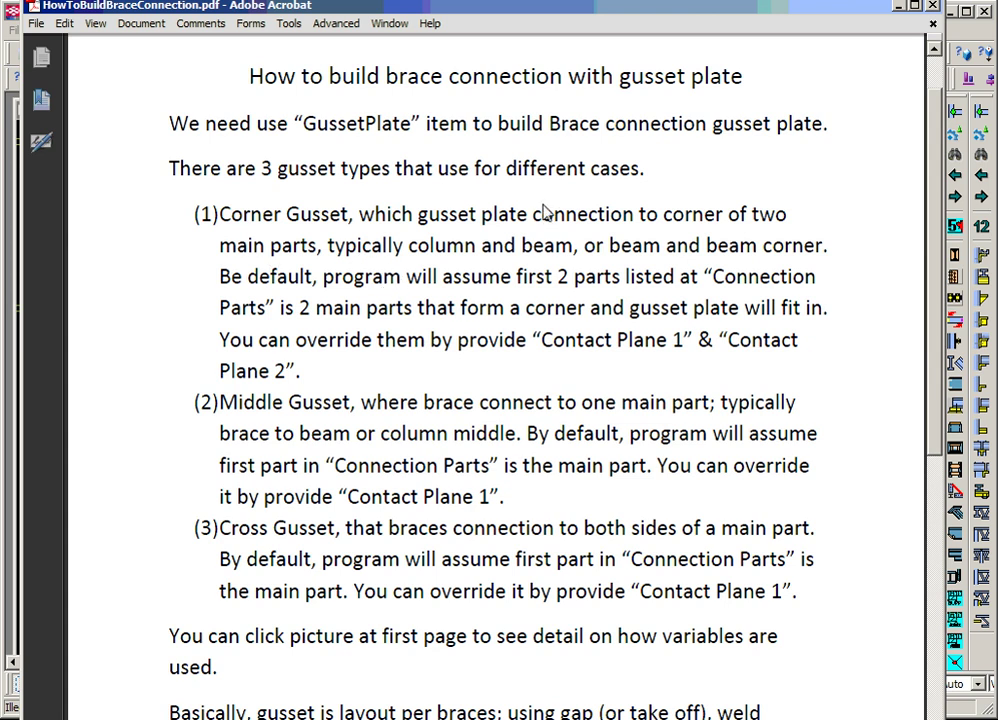
Step: Switch to Tekla Structures and examine the corner gusset at level 5C and the middle gusset beneath the 5K beam
left_click(898, 7)
middle_click_drag(539, 314, 706, 225)
scroll(680, 245, "down", 4)
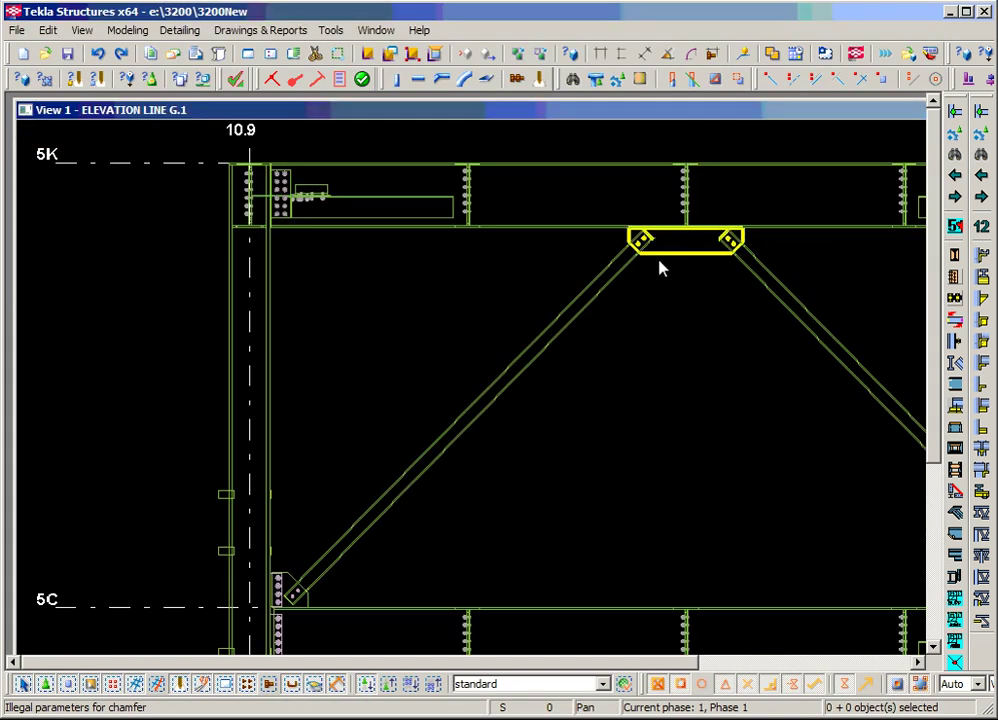
scroll(428, 408, "up", 4)
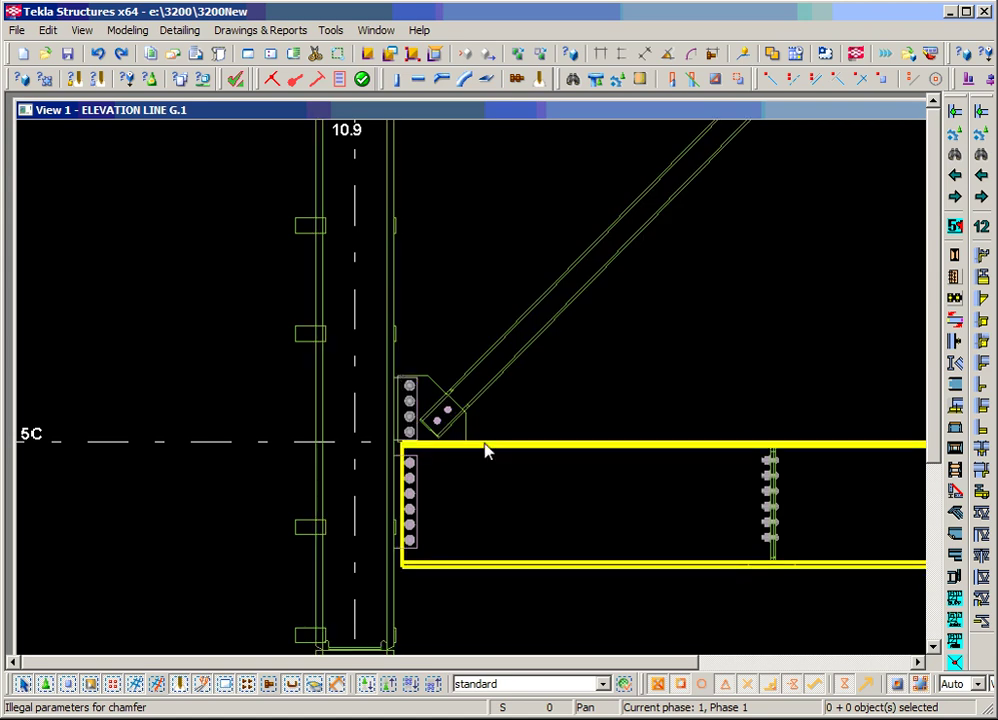
scroll(485, 451, "down", 2)
scroll(535, 394, "down", 2)
middle_click_drag(535, 394, 382, 553)
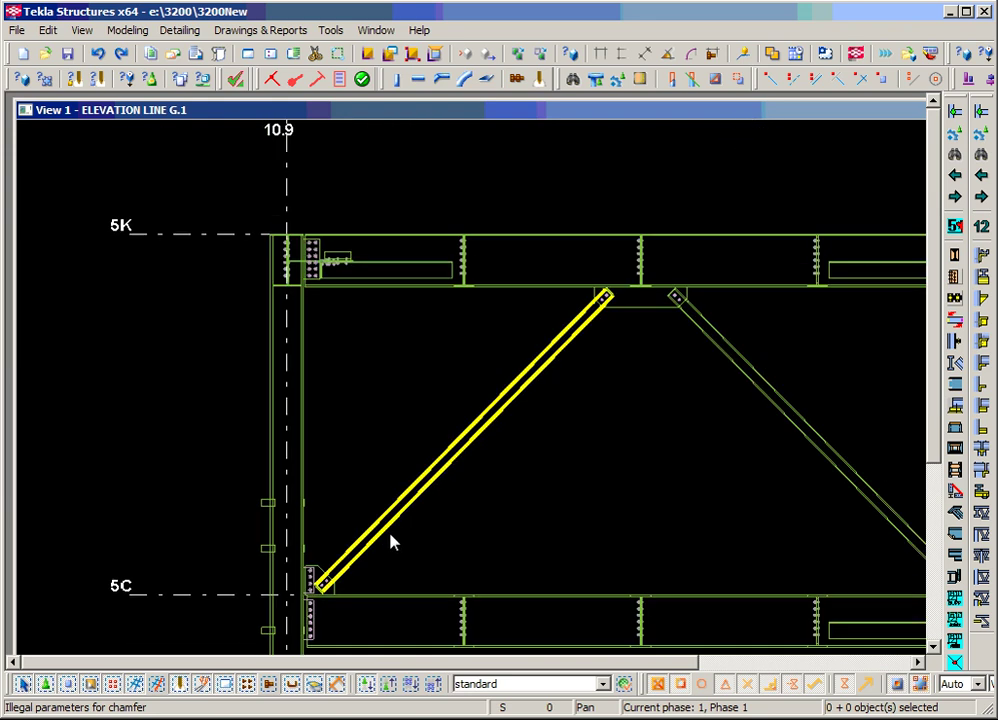
scroll(510, 440, "up", 3)
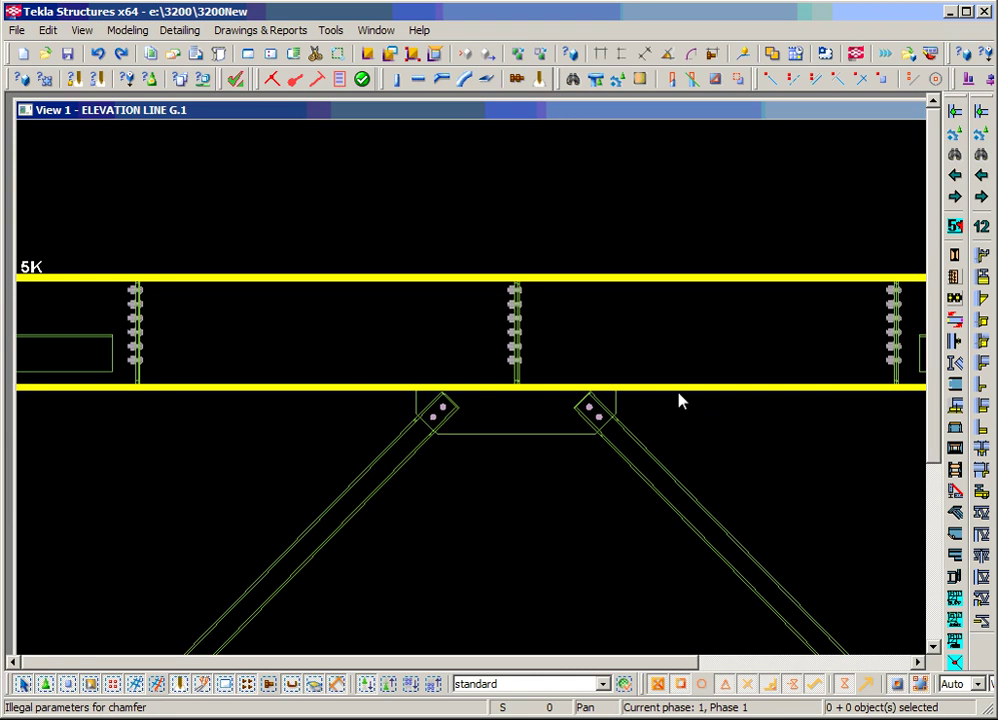
scroll(515, 432, "up", 2)
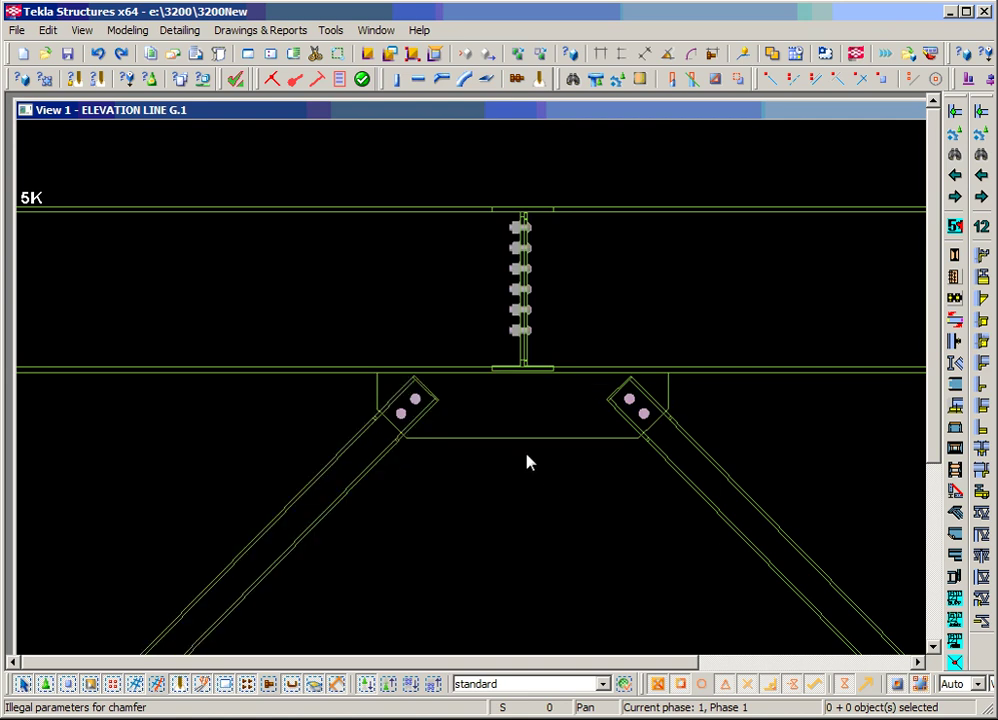
scroll(417, 509, "down", 5)
middle_click_drag(417, 508, 541, 528)
scroll(570, 358, "down", 2)
scroll(543, 528, "up", 1)
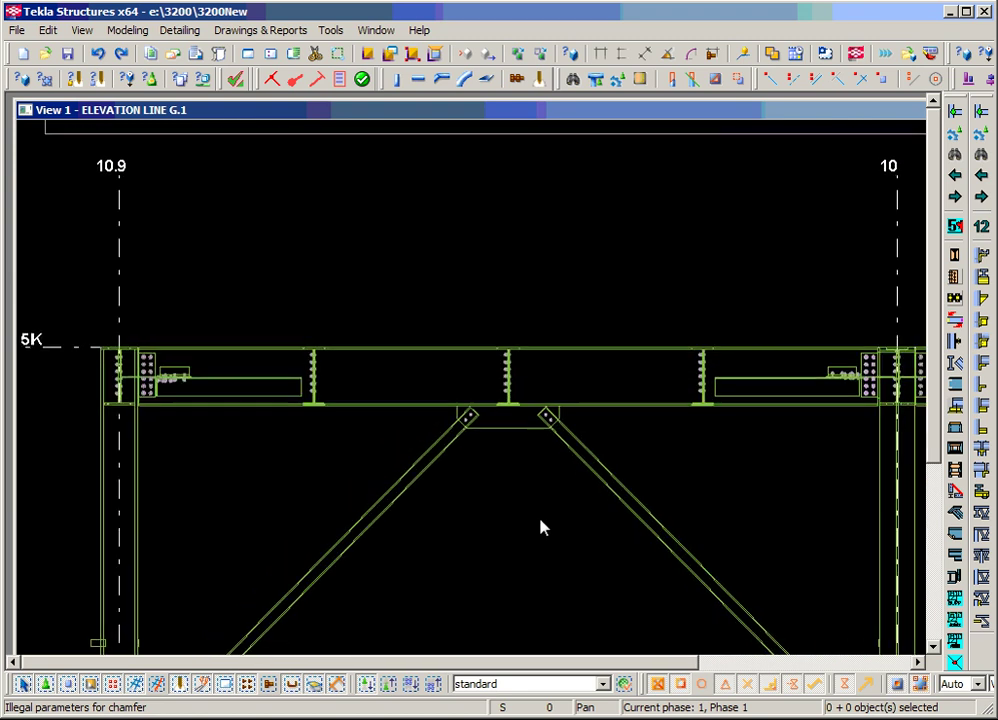
scroll(462, 444, "up", 2)
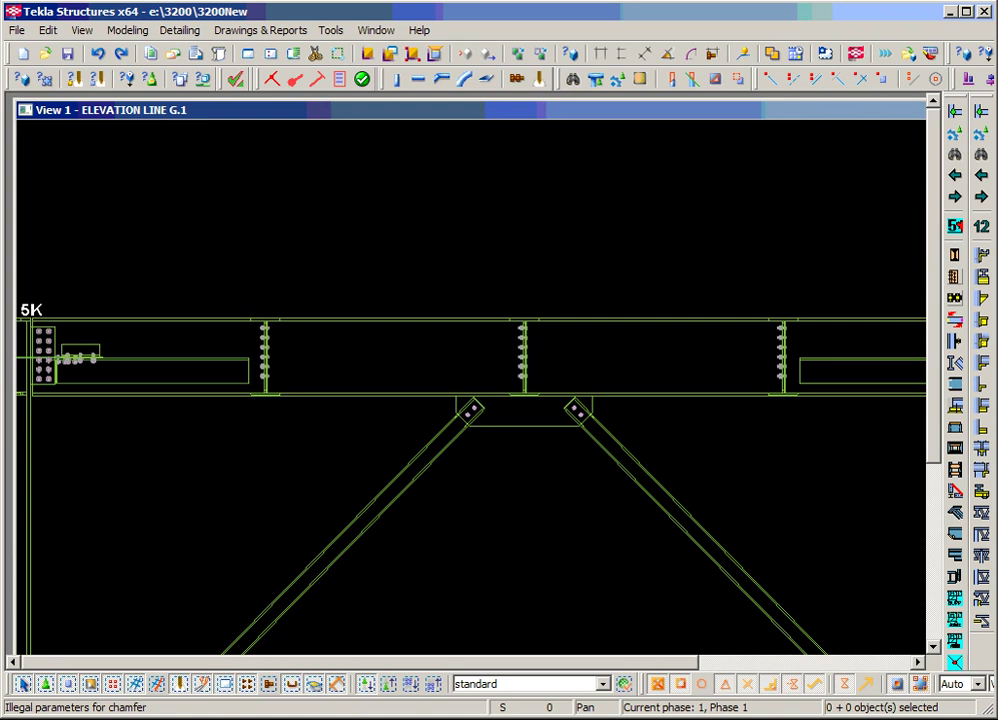
Step: Switch to HowToBuildBraceConnection.pdf, read the remaining gusset type and layout notes, and return to the model
key("alt+Tab")
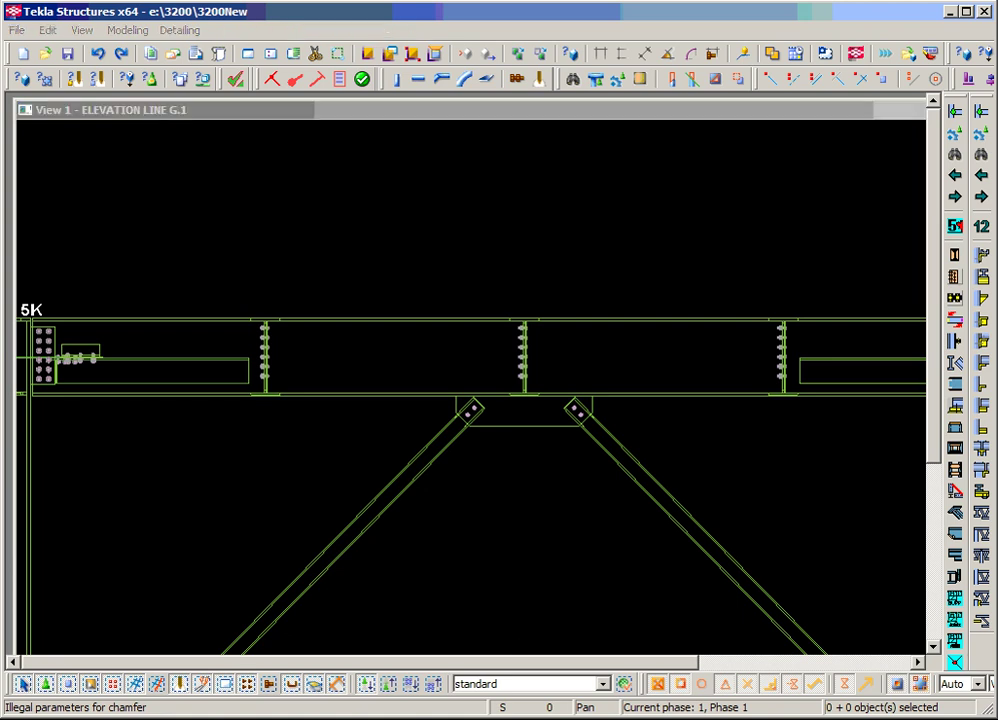
scroll(544, 586, "down", 3)
scroll(604, 532, "down", 6)
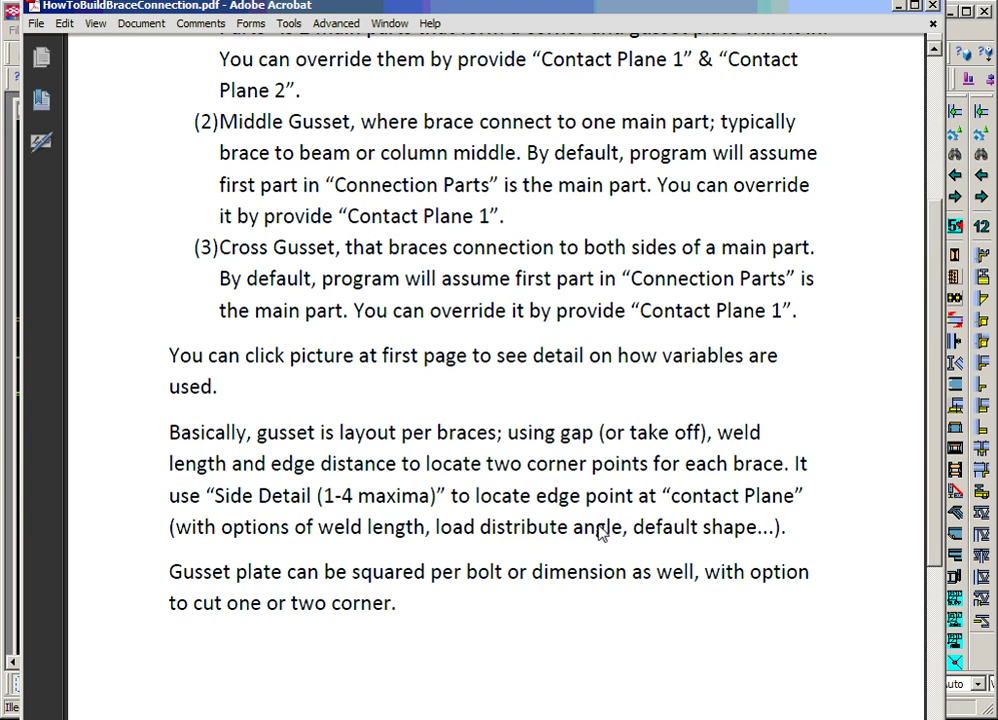
left_click(899, 8)
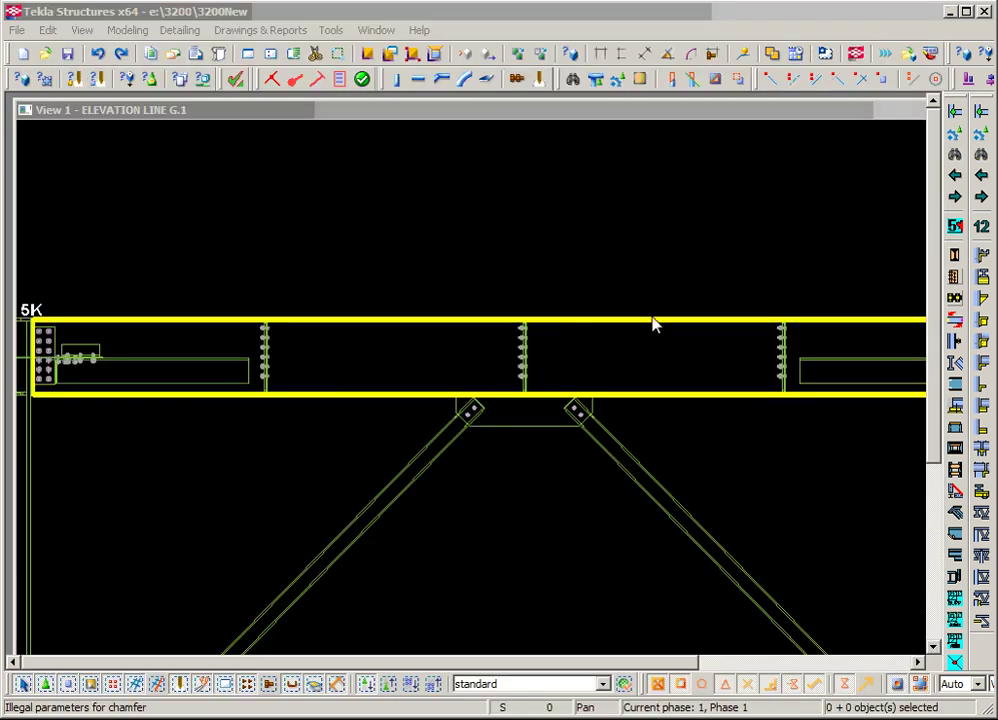
Step: Select the middle gusset connection joining the two braces beneath the 5K beam
left_click(615, 303)
scroll(552, 370, "up", 5)
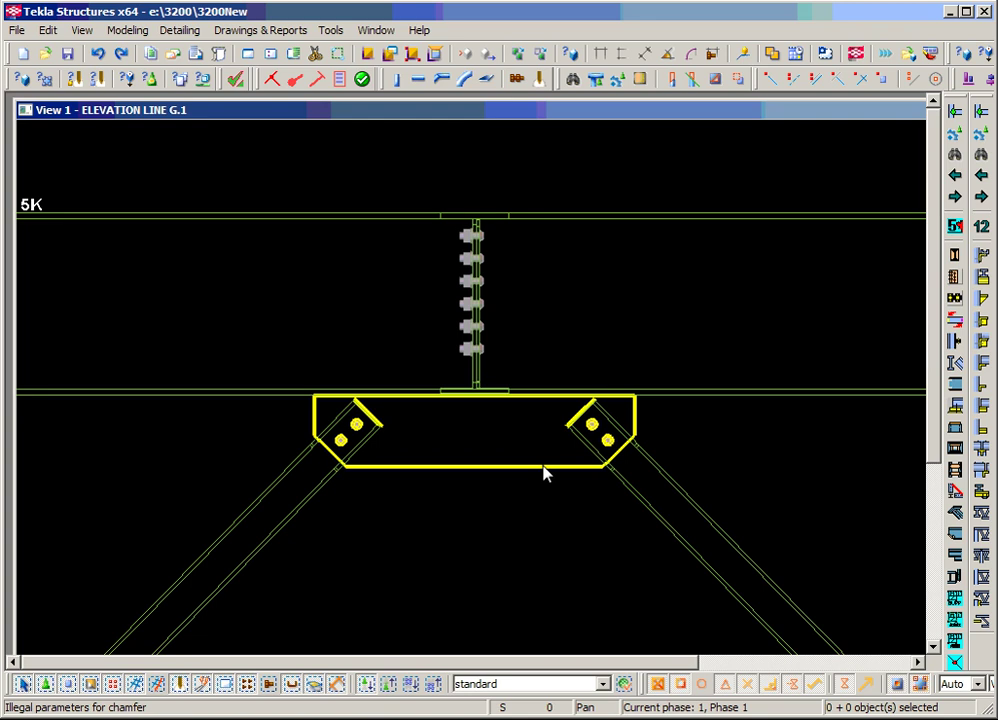
left_click(540, 474)
scroll(545, 450, "down", 2)
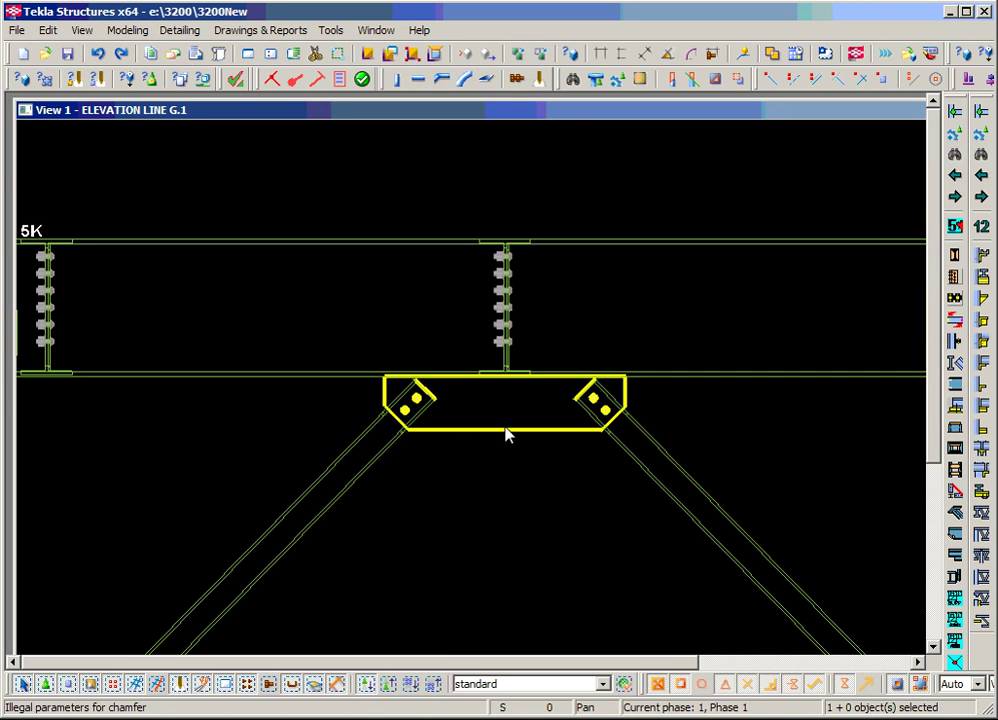
Step: Start a new sketch named MiddleGusset in the Connection Builder and set its connection parts quantity to 3
left_click(338, 82)
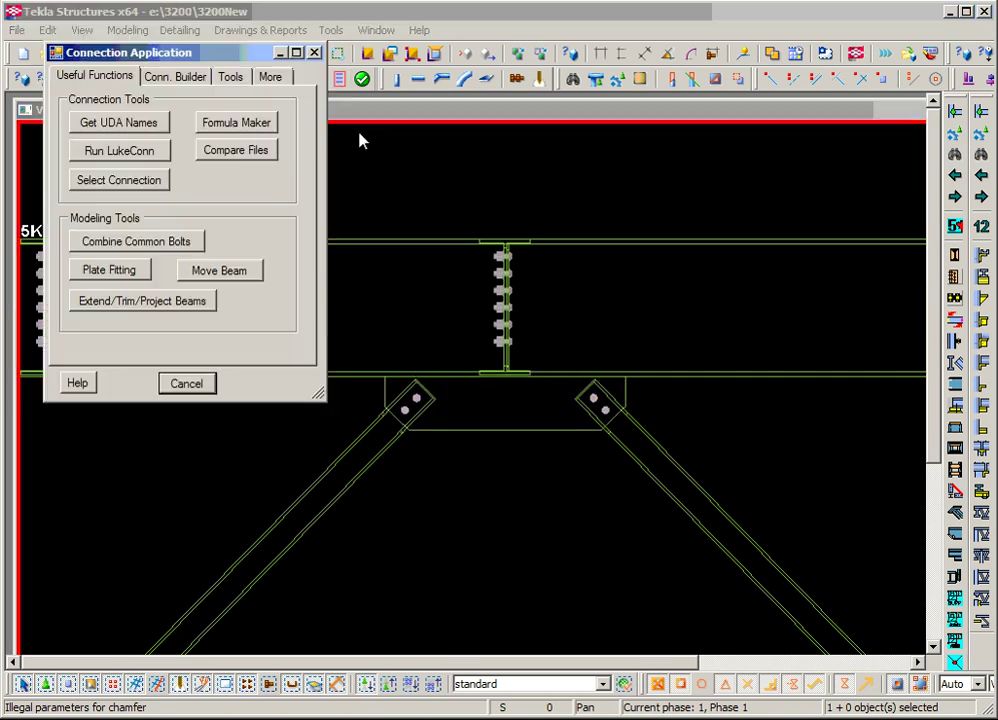
left_click_drag(238, 55, 400, 55)
left_click(345, 72)
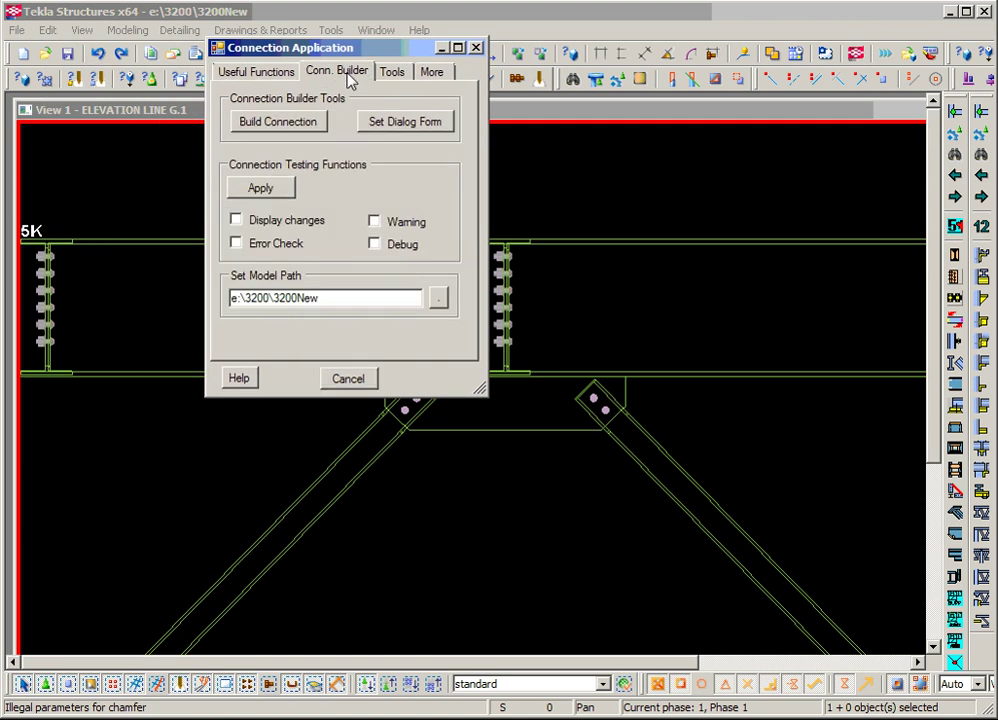
left_click(290, 125)
left_click_drag(350, 79, 514, 80)
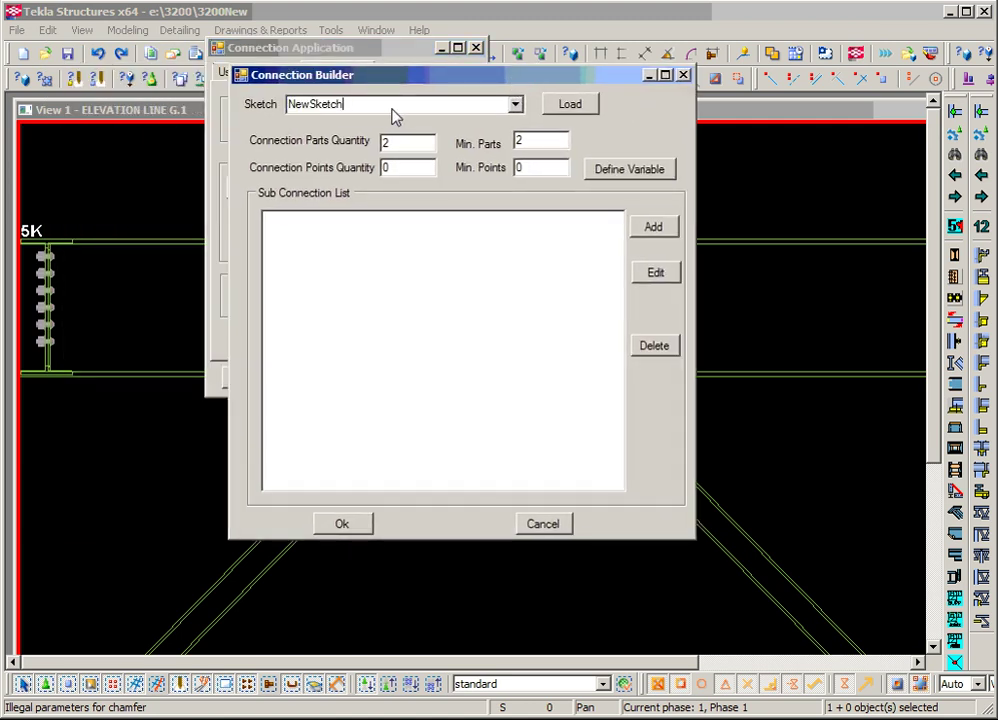
type("MiddleGusset")
left_click(398, 148)
left_click_drag(397, 144, 367, 144)
type("3")
Step: Add a GussetPlate sub connection to the MiddleGusset sketch
left_click(651, 229)
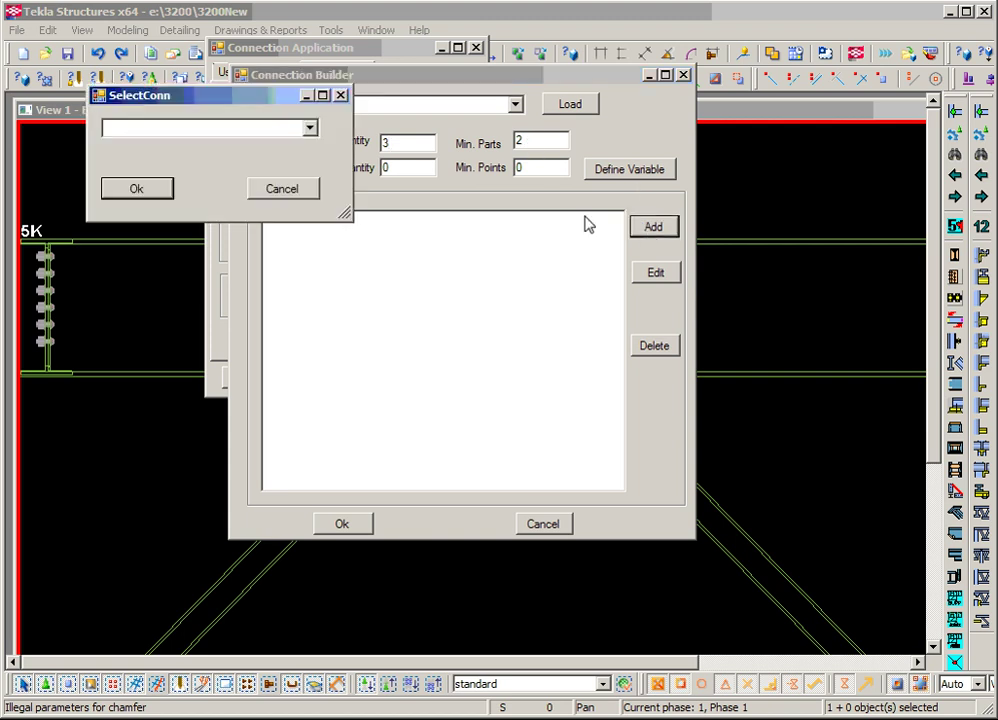
left_click_drag(275, 97, 610, 100)
left_click(642, 133)
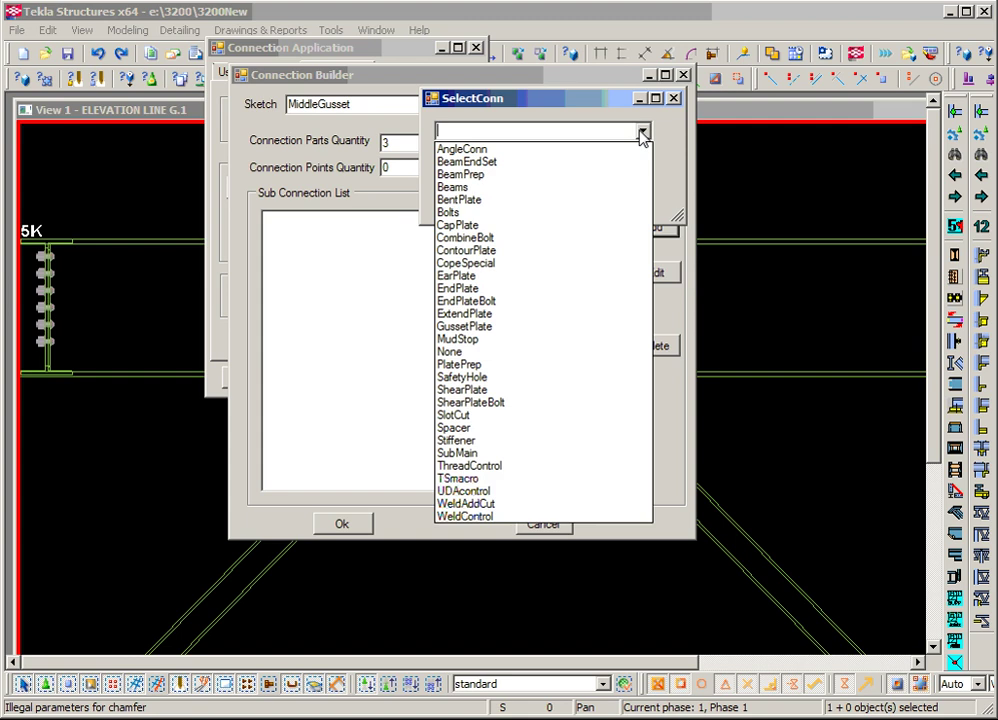
left_click(525, 328)
left_click(471, 193)
Step: Assign Main-0, Main-1 and Main-2 as the gusset's connection parts
left_click_drag(394, 123, 692, 72)
left_click(756, 155)
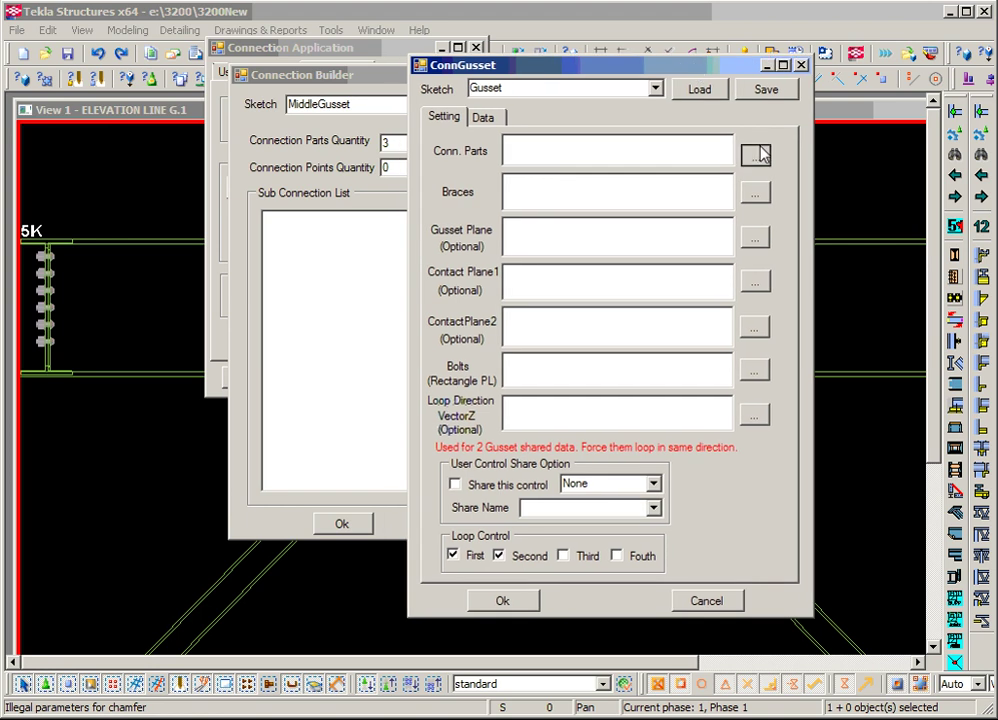
left_click(248, 197)
left_click(327, 236)
left_click(183, 198)
left_click(342, 230)
left_click(183, 199)
left_click(345, 229)
left_click(273, 462)
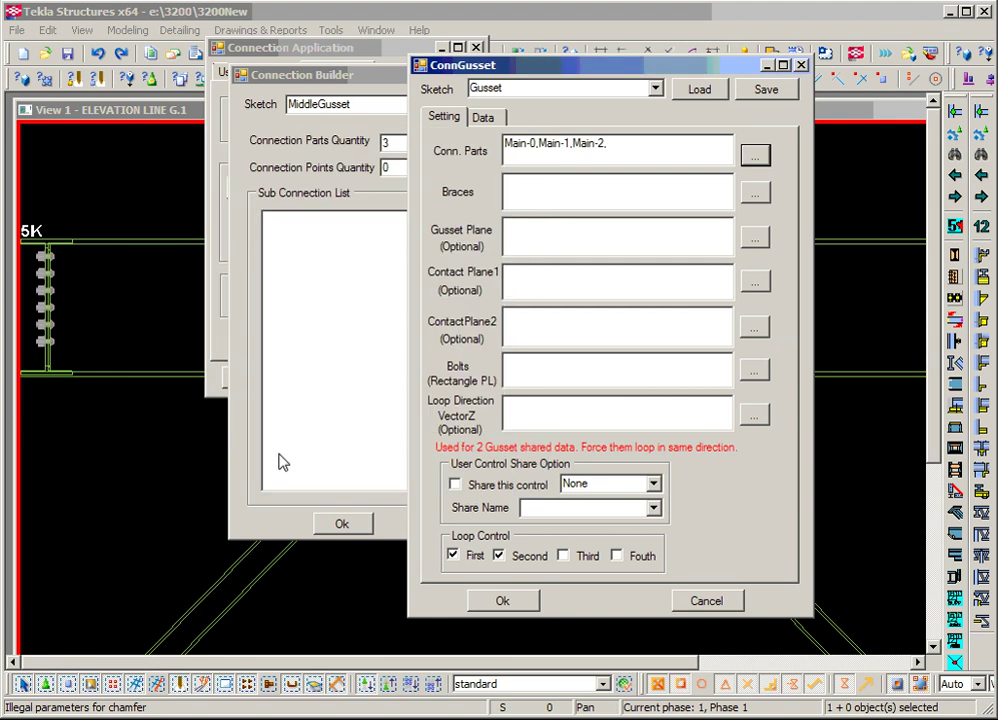
Step: Assign Main-1 and Main-2 as the gusset's braces
left_click(528, 204)
left_click(755, 192)
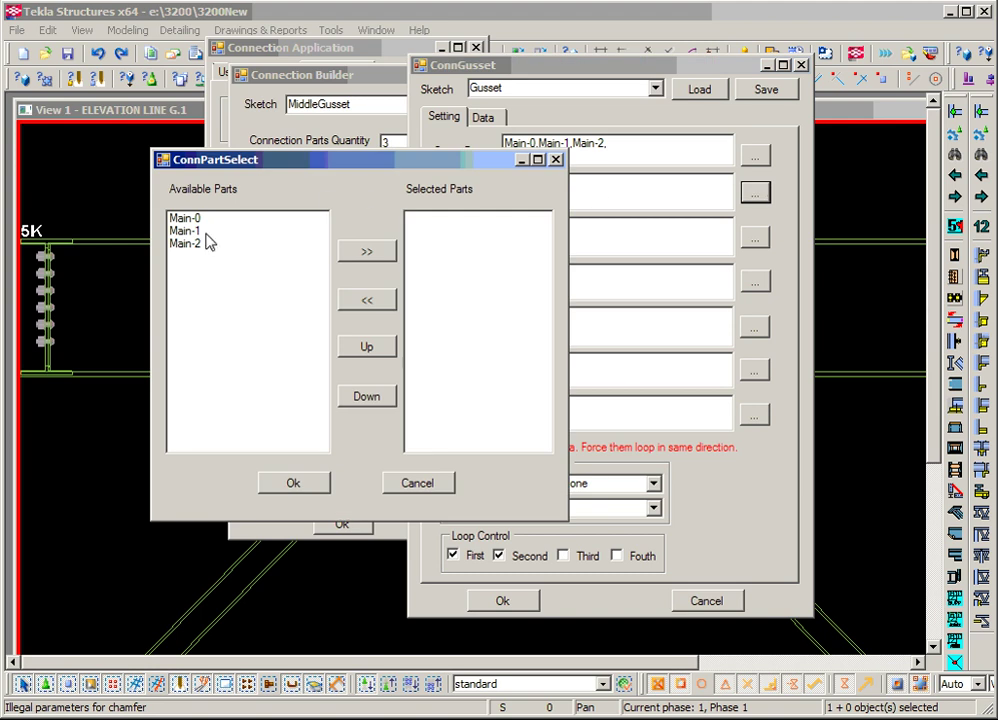
left_click(190, 230)
left_click(364, 251)
left_click(194, 231)
left_click(352, 251)
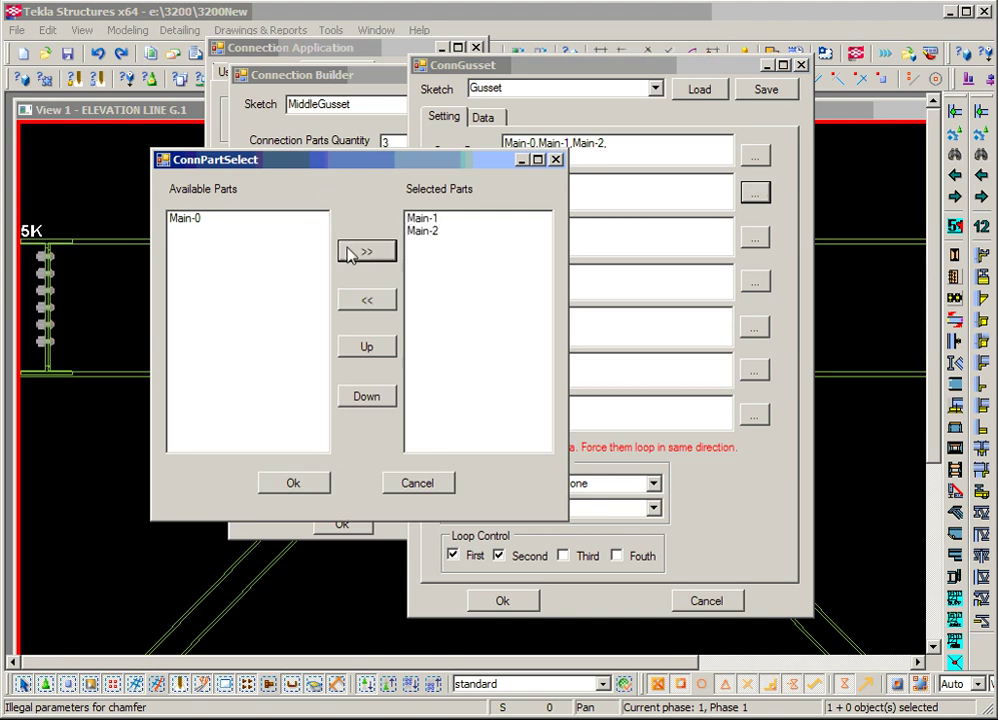
left_click(280, 484)
left_click(541, 236)
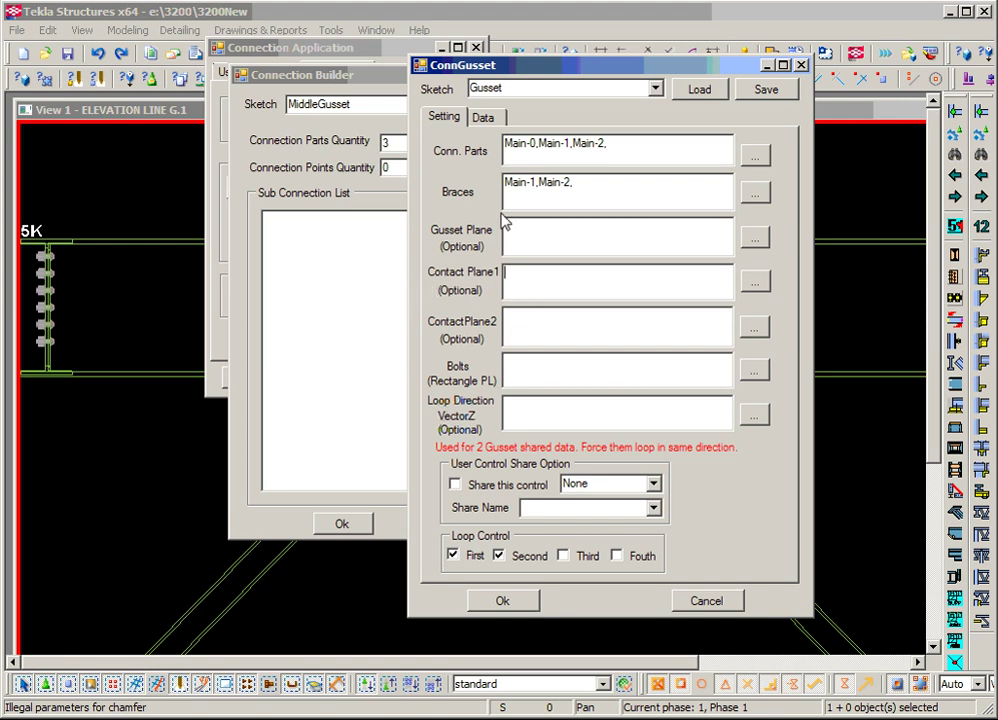
double_click(507, 148)
left_click(537, 150)
left_click_drag(537, 150, 568, 151)
left_click(527, 385)
left_click(529, 413)
Step: Examine the gusset data pictures showing how the side, shape angle, square, clip corner and setback variables are used
left_click(490, 117)
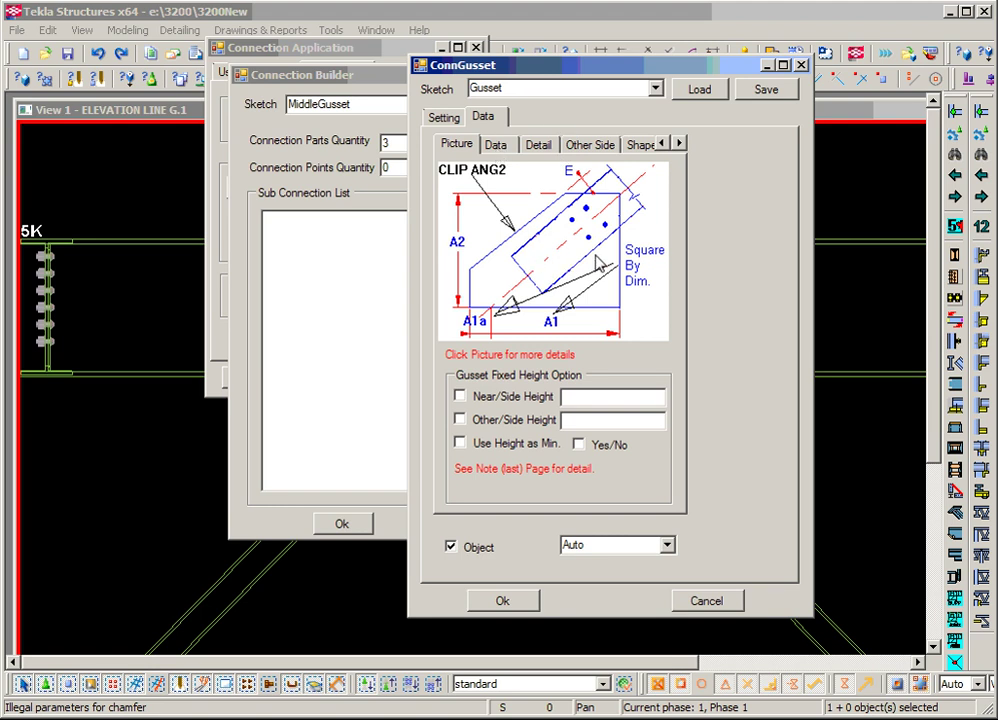
left_click(566, 255)
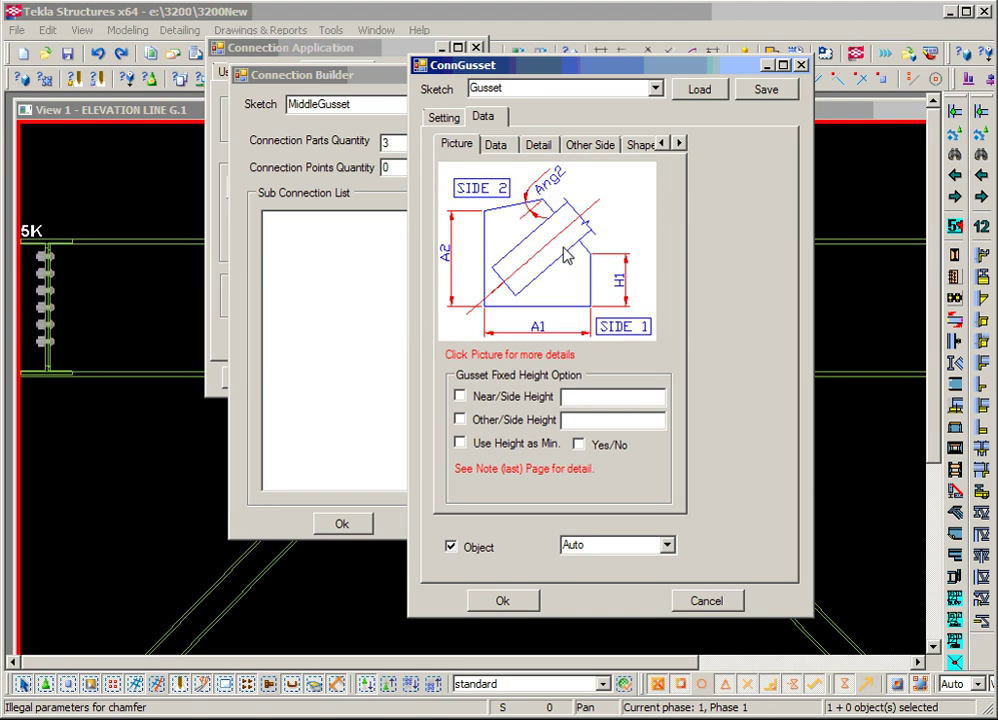
left_click(566, 255)
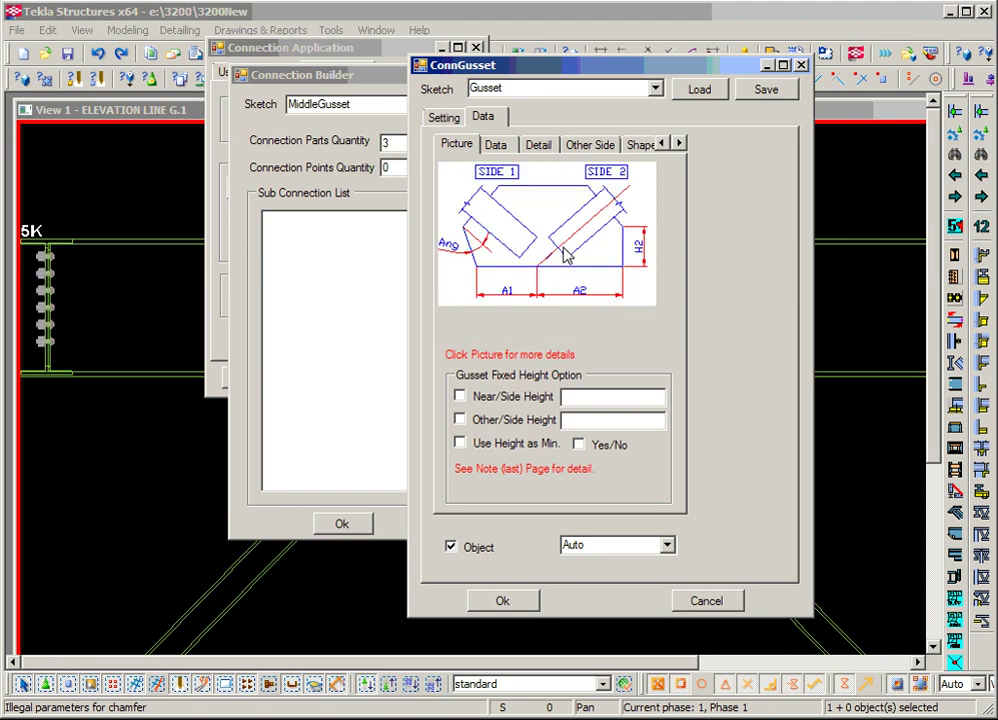
left_click(566, 255)
left_click(565, 256)
left_click(565, 256)
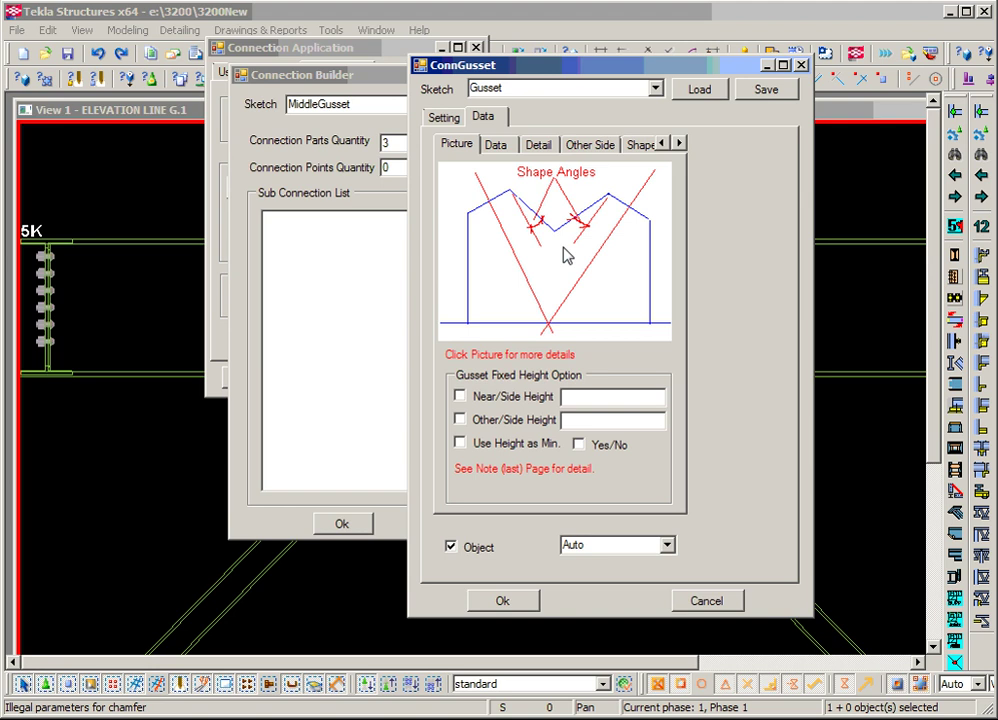
left_click(566, 255)
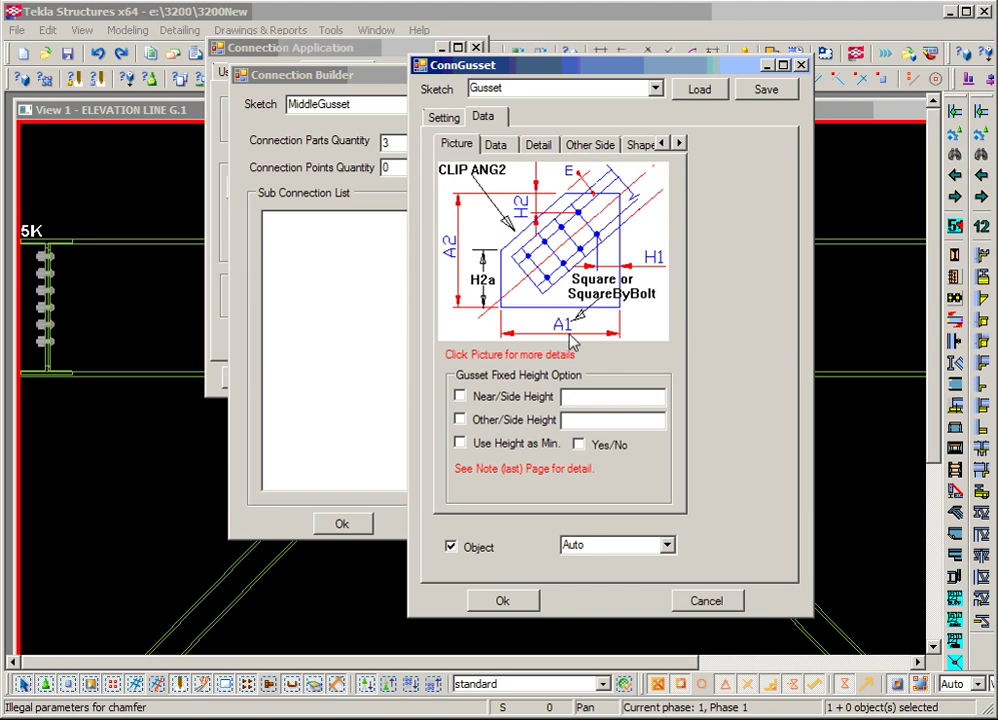
left_click(570, 263)
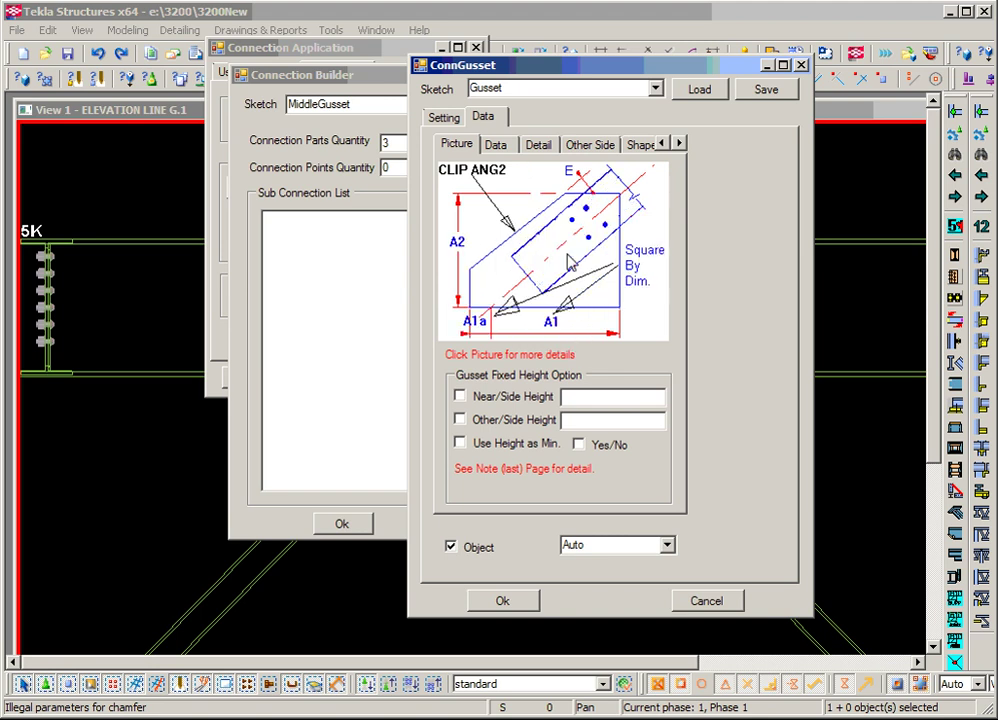
left_click(570, 263)
left_click(570, 263)
left_click(570, 262)
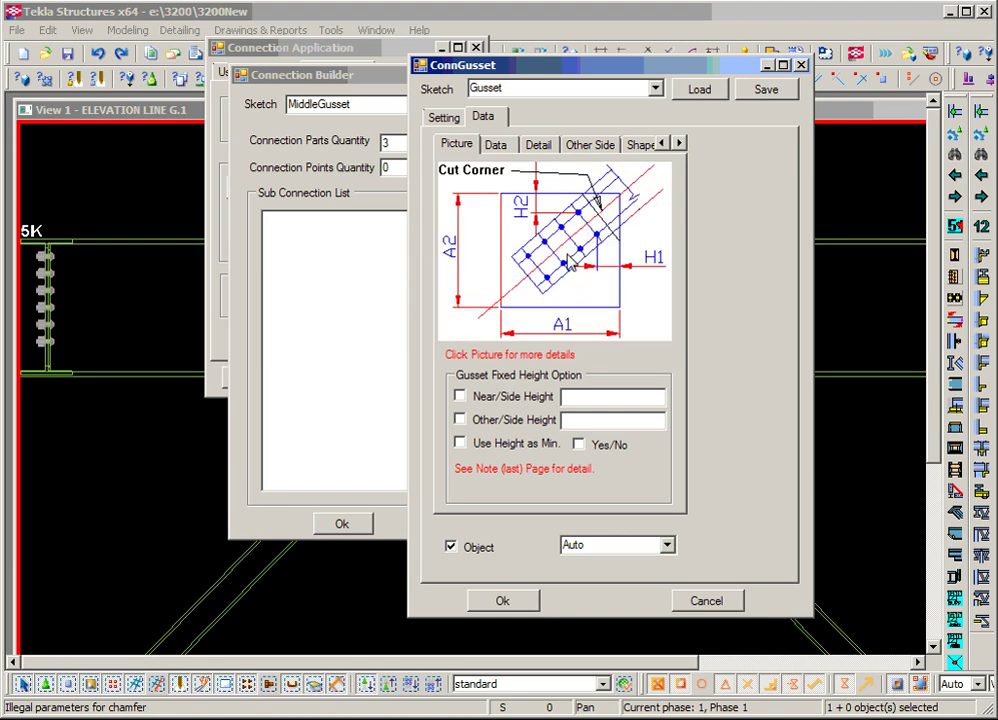
left_click(570, 262)
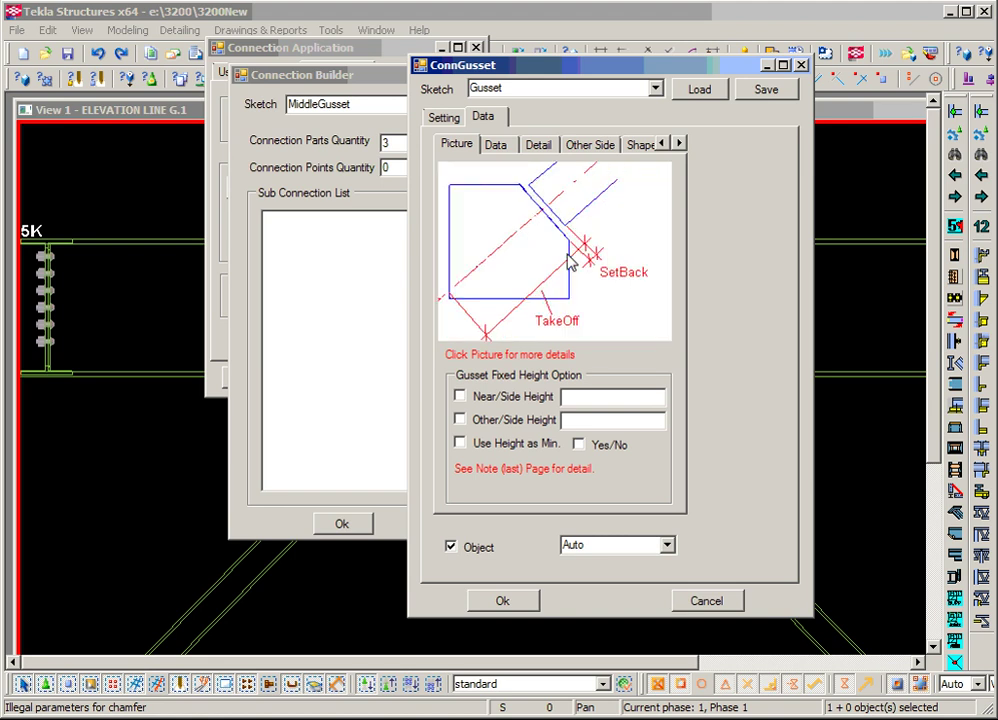
Step: Set the gusset type to MiddleGusset in the gusset details and open the Other Side settings
left_click(495, 145)
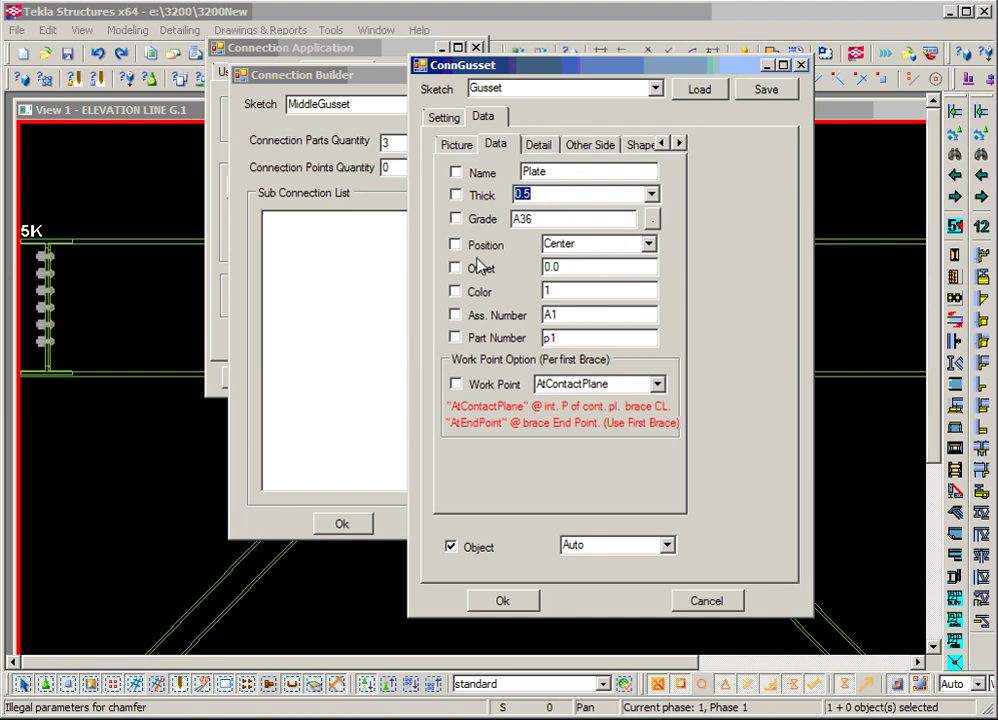
left_click(540, 146)
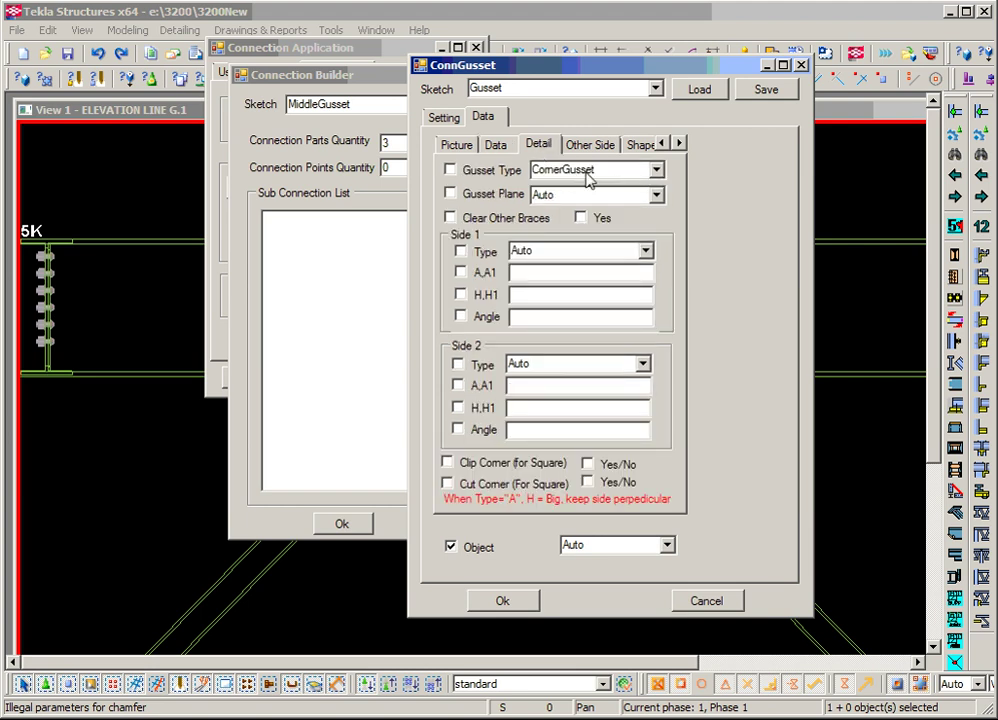
left_click(655, 171)
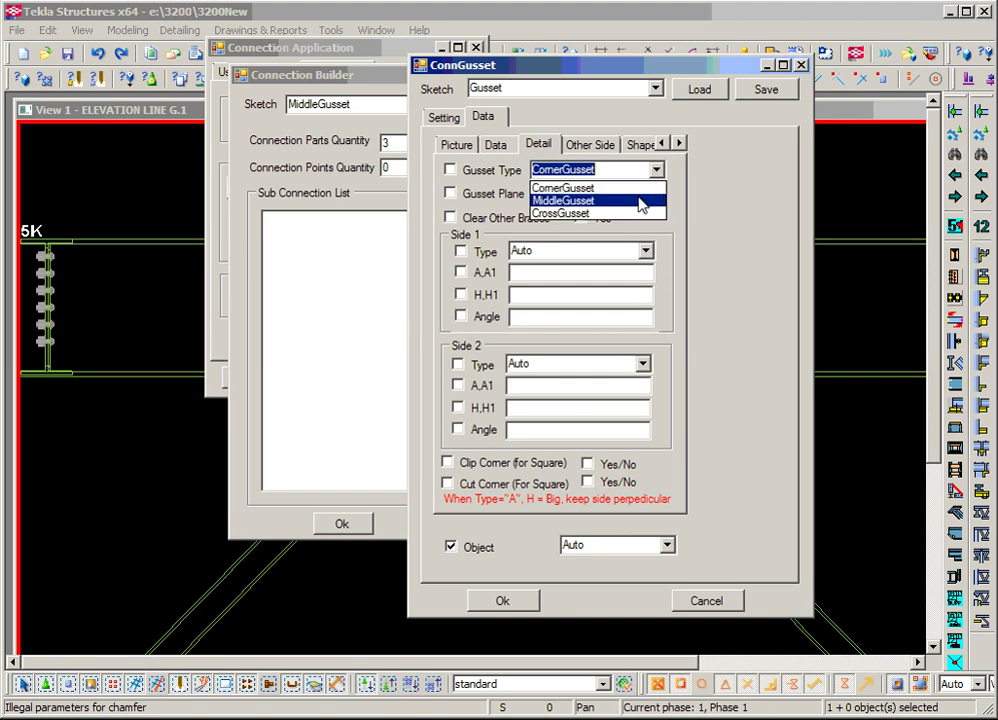
left_click(641, 205)
key("Tab")
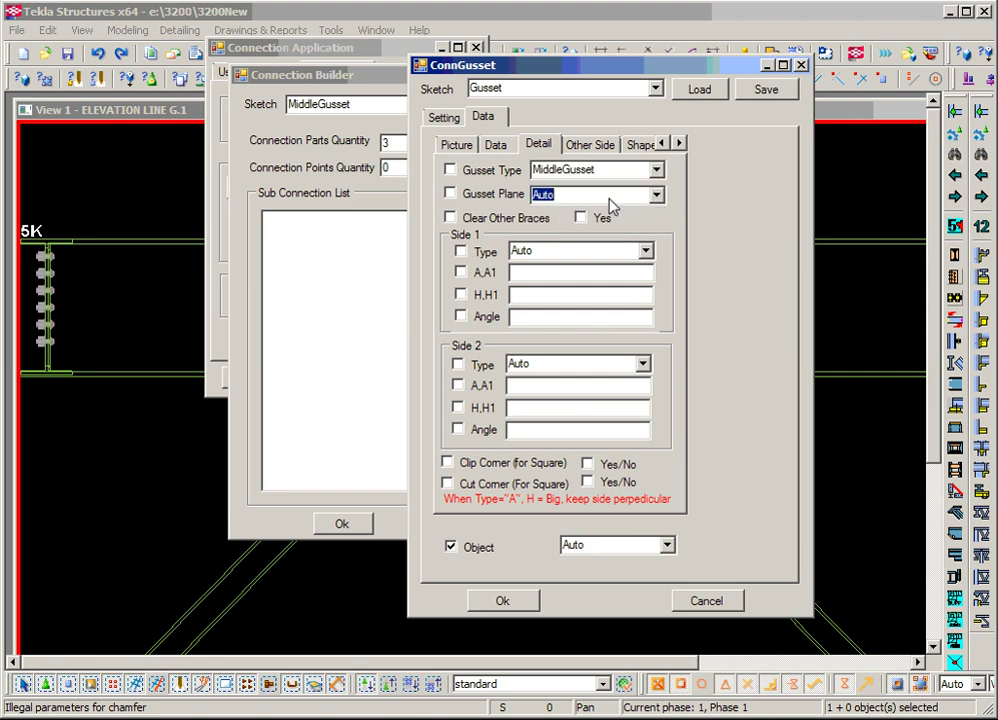
left_click(600, 146)
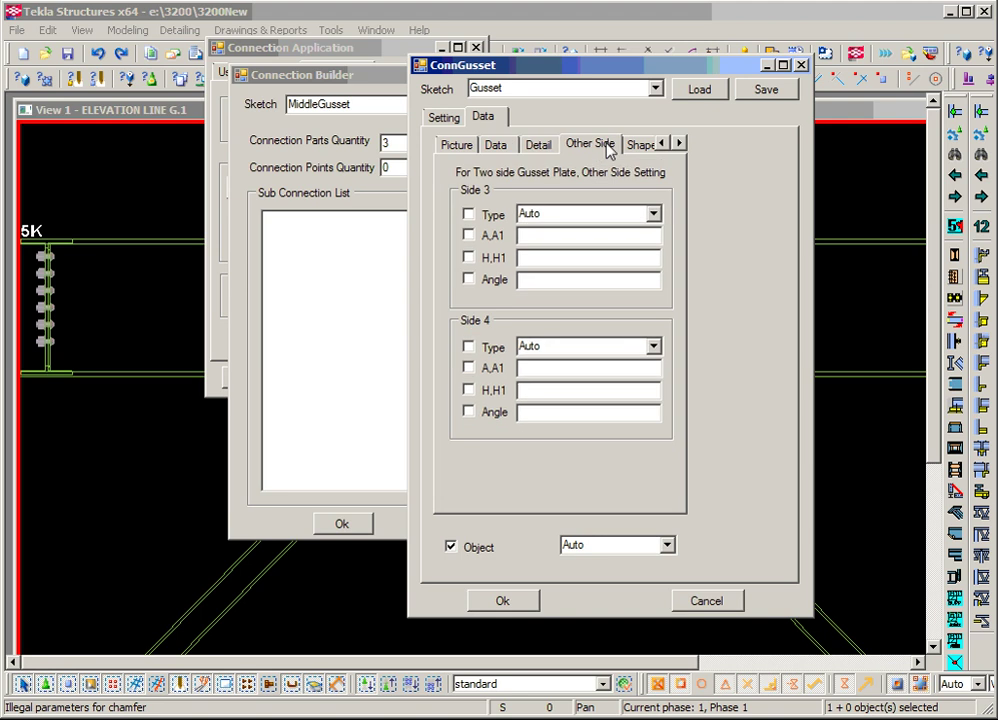
Step: Set the length L for Brace 1 of the gusset to 6
left_click(638, 146)
left_click(679, 144)
left_click(679, 144)
left_click(679, 144)
left_click(571, 145)
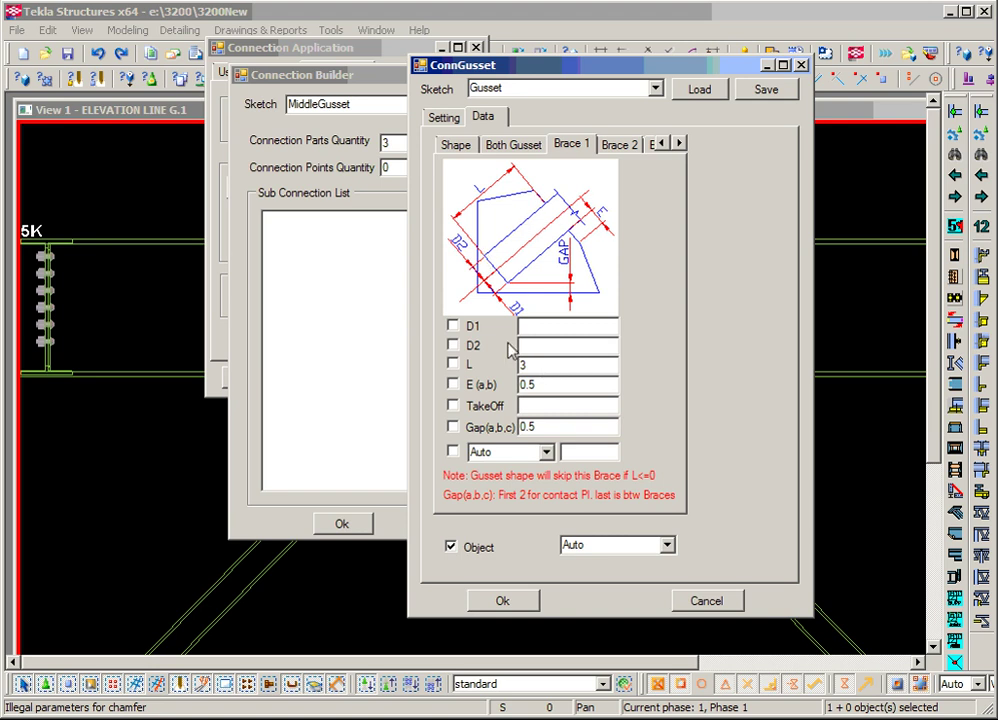
left_click_drag(545, 368, 483, 370)
type("6")
Step: Make Brace 2 reuse the settings of brace 1 and accept the gusset item
left_click(619, 146)
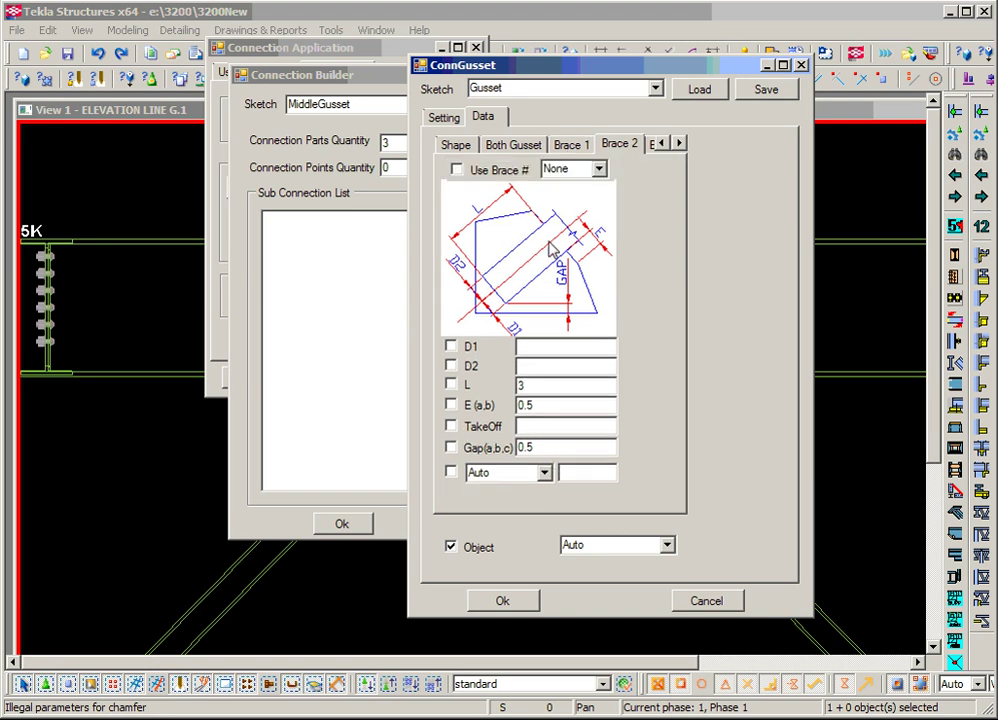
left_click(597, 169)
left_click(584, 187)
left_click(576, 148)
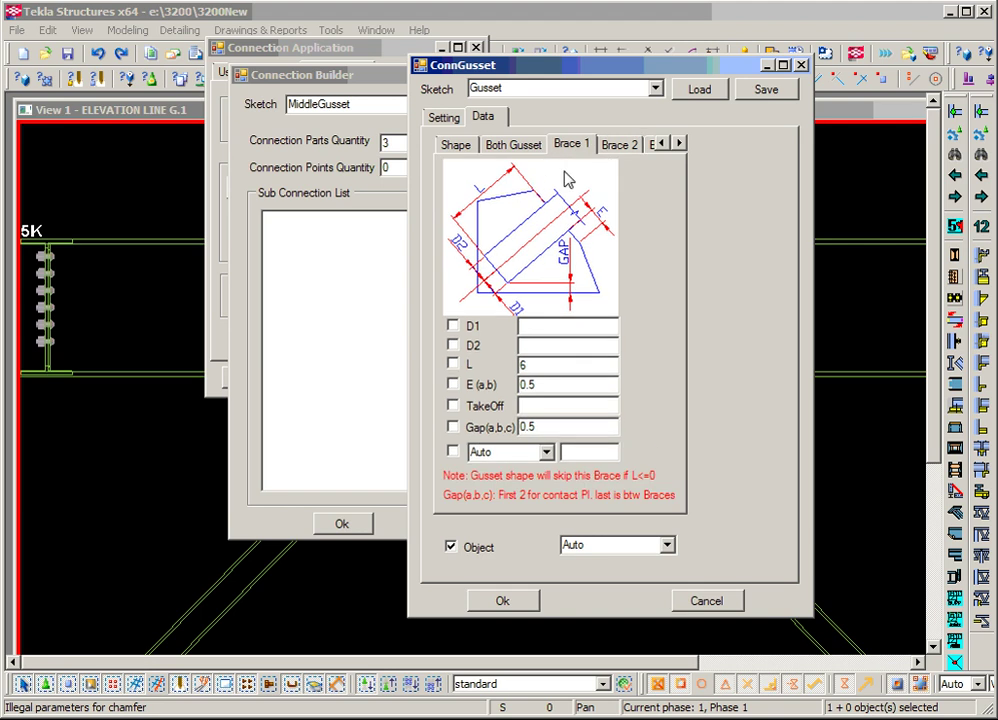
left_click(617, 145)
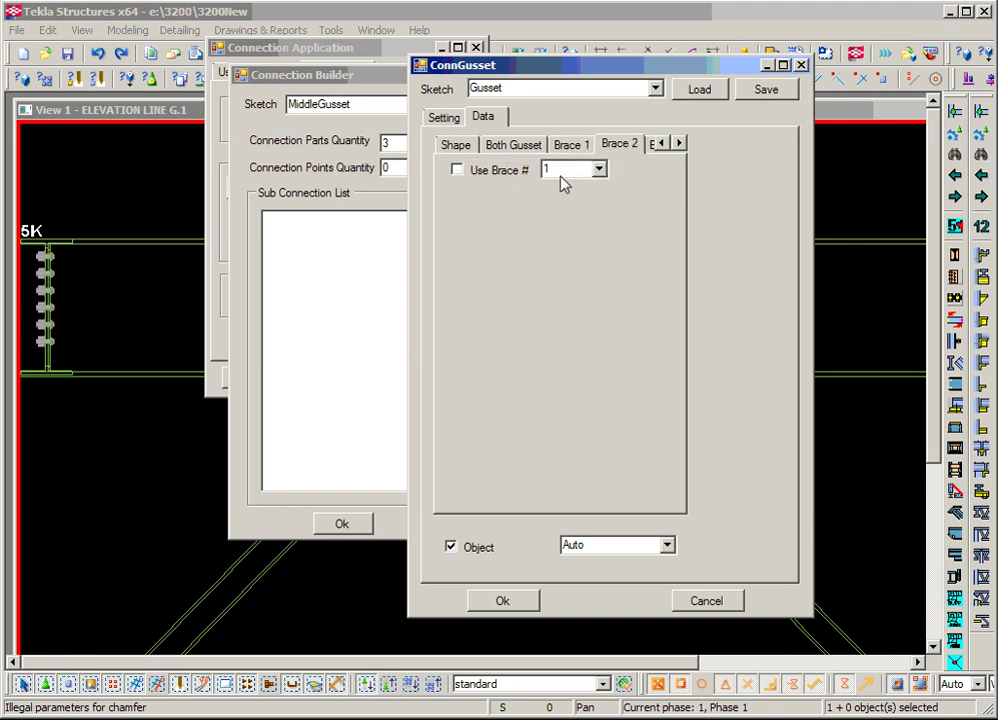
left_click(505, 601)
Step: Examine the existing gusset plate, its clipped edge and the brace bolts in the elevation view beside the builder
left_click_drag(578, 76, 420, 165)
middle_click_drag(597, 305, 765, 307)
scroll(668, 374, "up", 3)
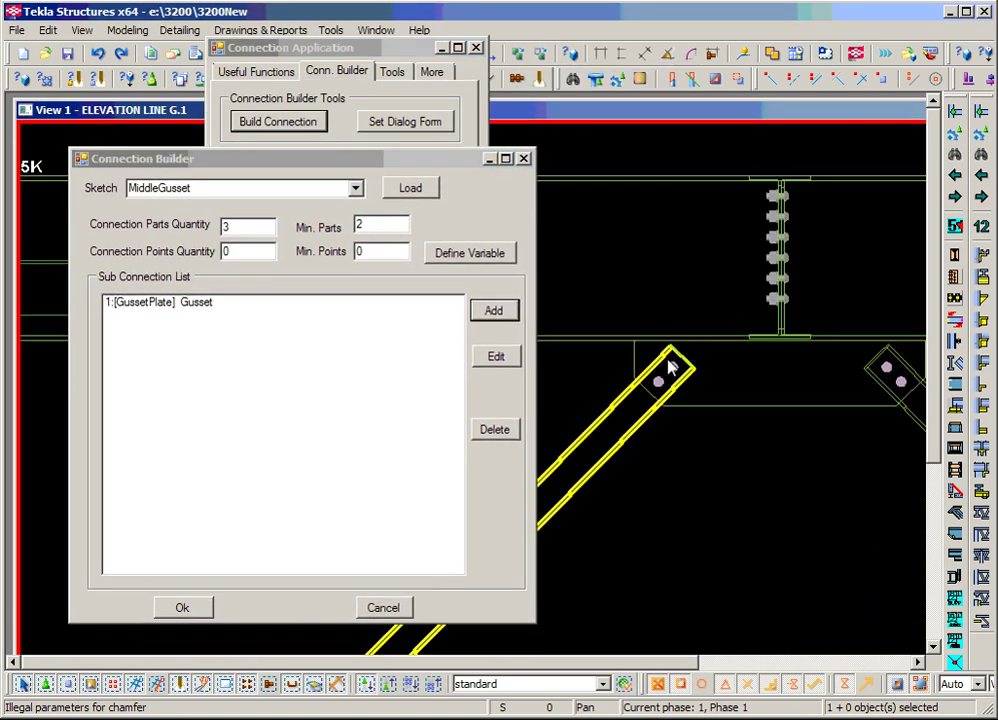
scroll(640, 343, "down", 1)
scroll(640, 343, "down", 1)
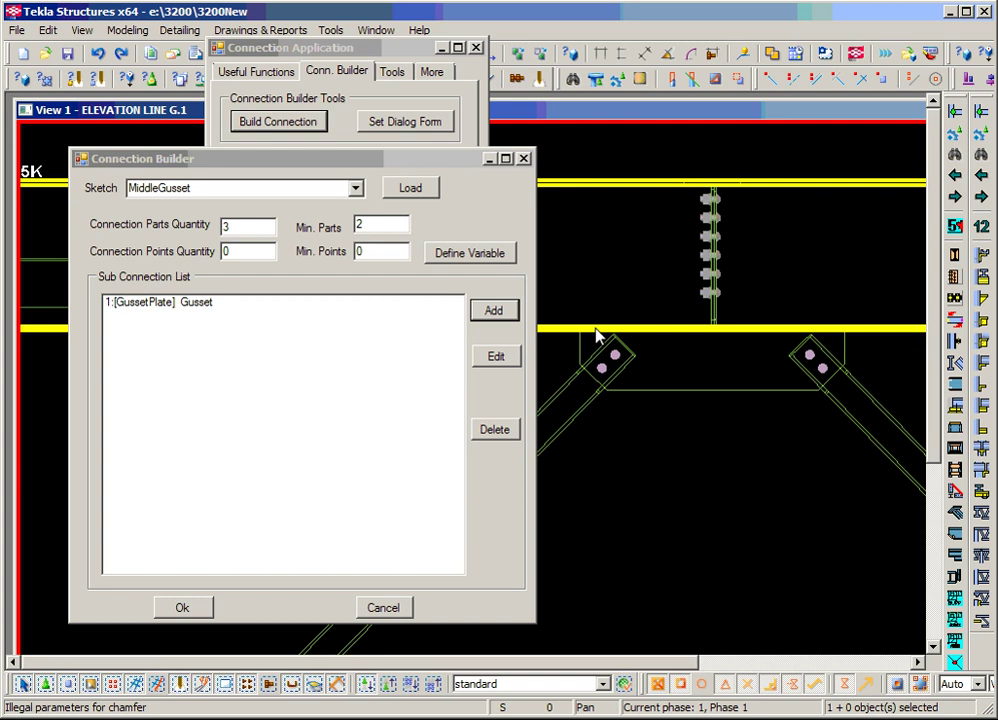
scroll(636, 358, "up", 2)
scroll(608, 330, "down", 1)
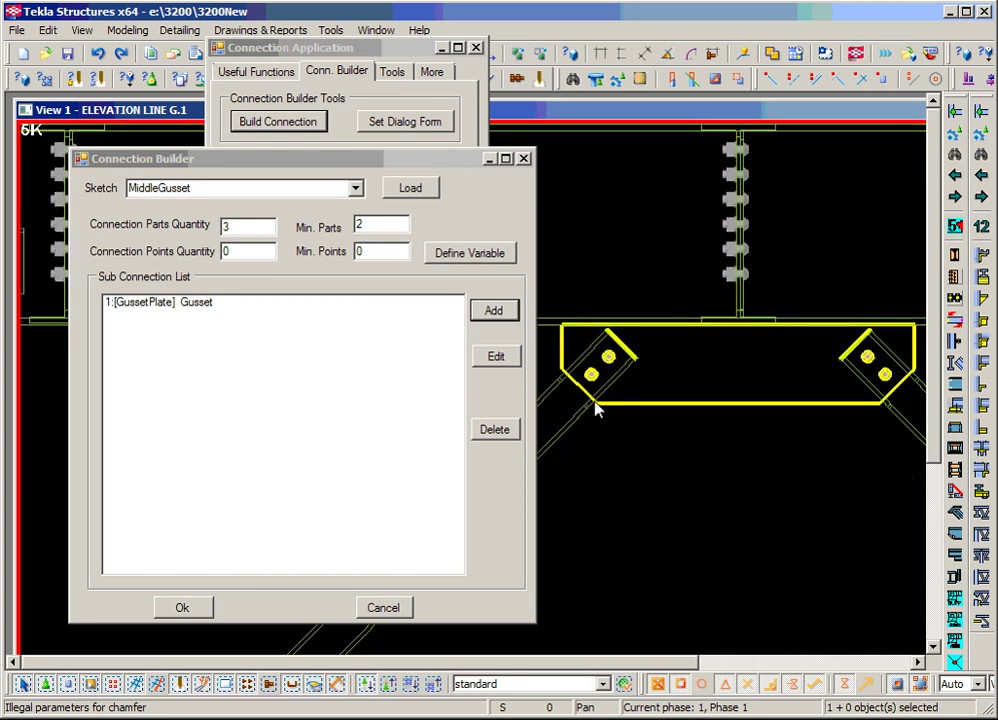
scroll(595, 405, "up", 2)
scroll(610, 360, "down", 1)
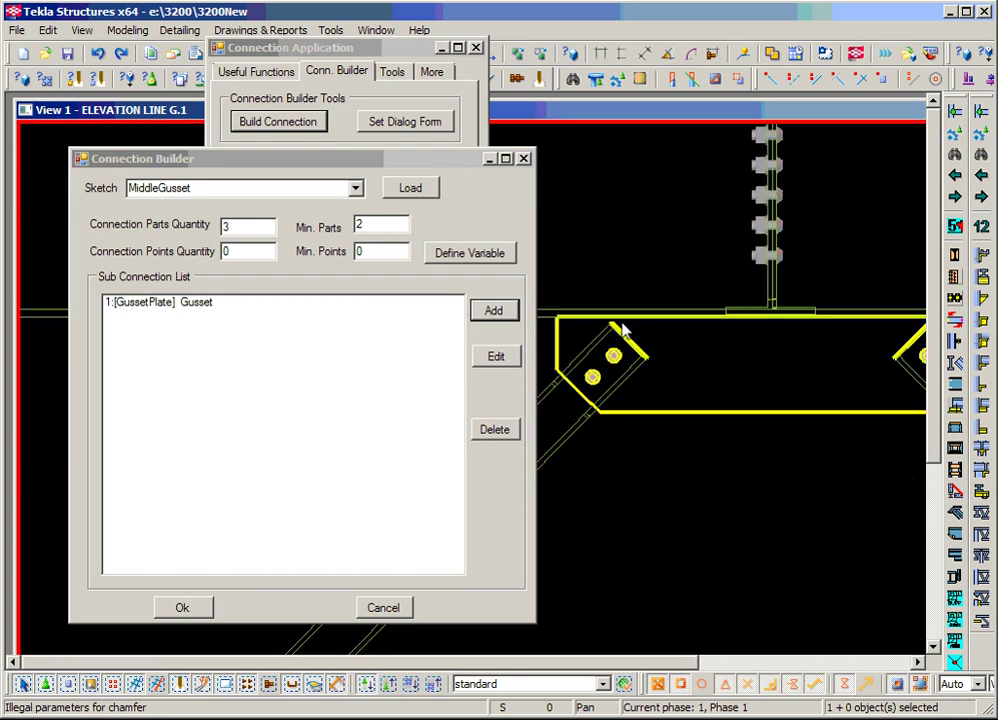
scroll(622, 330, "up", 2)
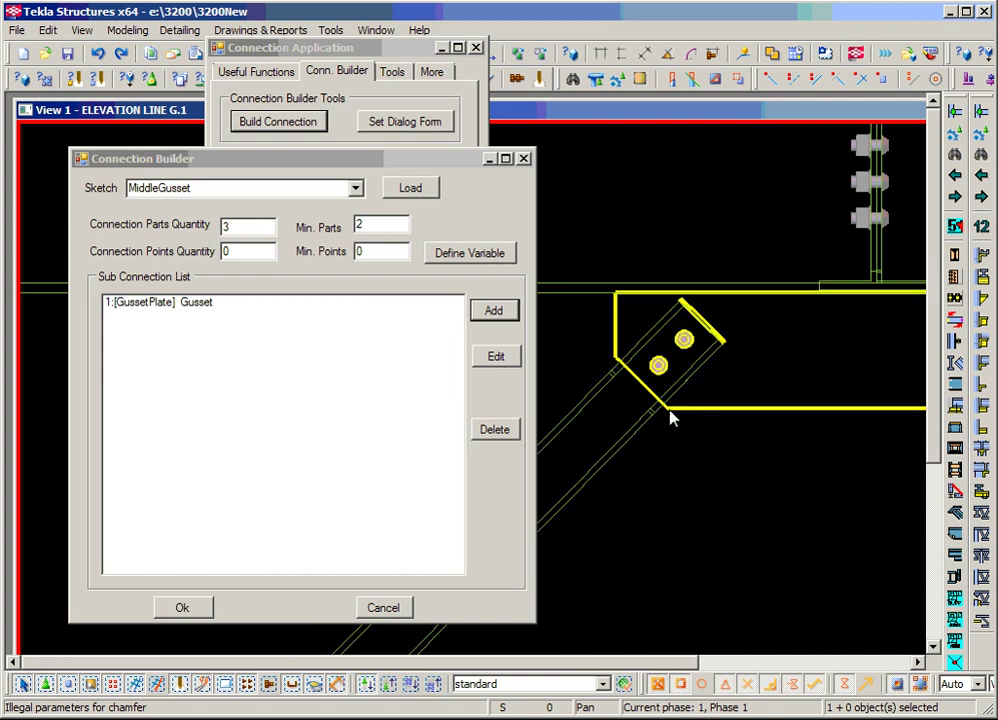
scroll(685, 305, "up", 1)
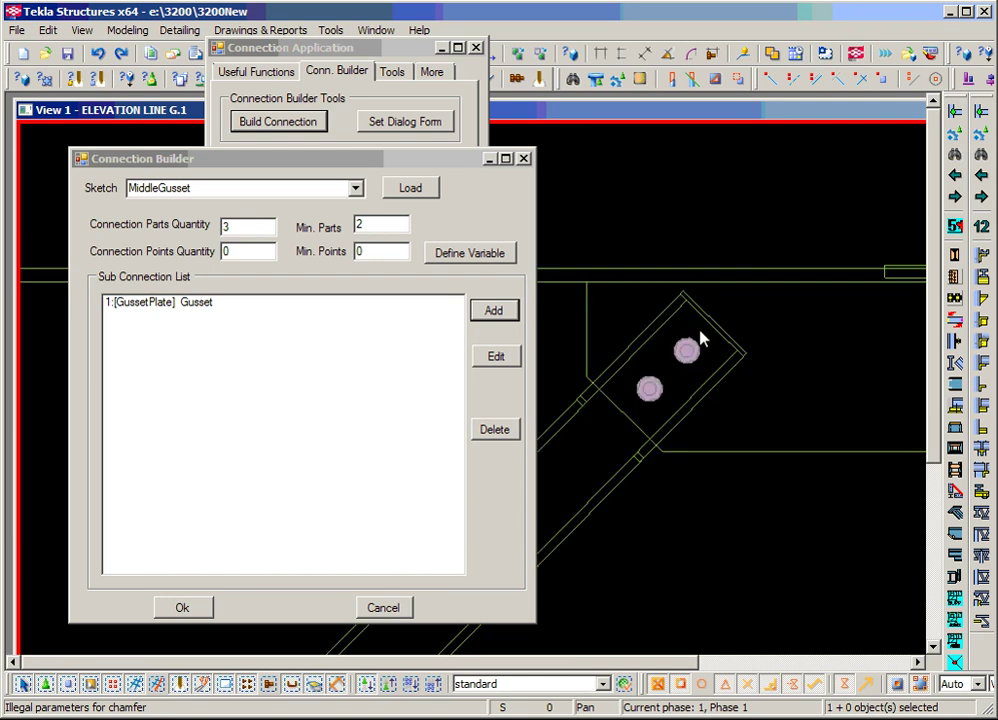
scroll(740, 385, "down", 3)
scroll(715, 378, "down", 3)
scroll(705, 374, "up", 3)
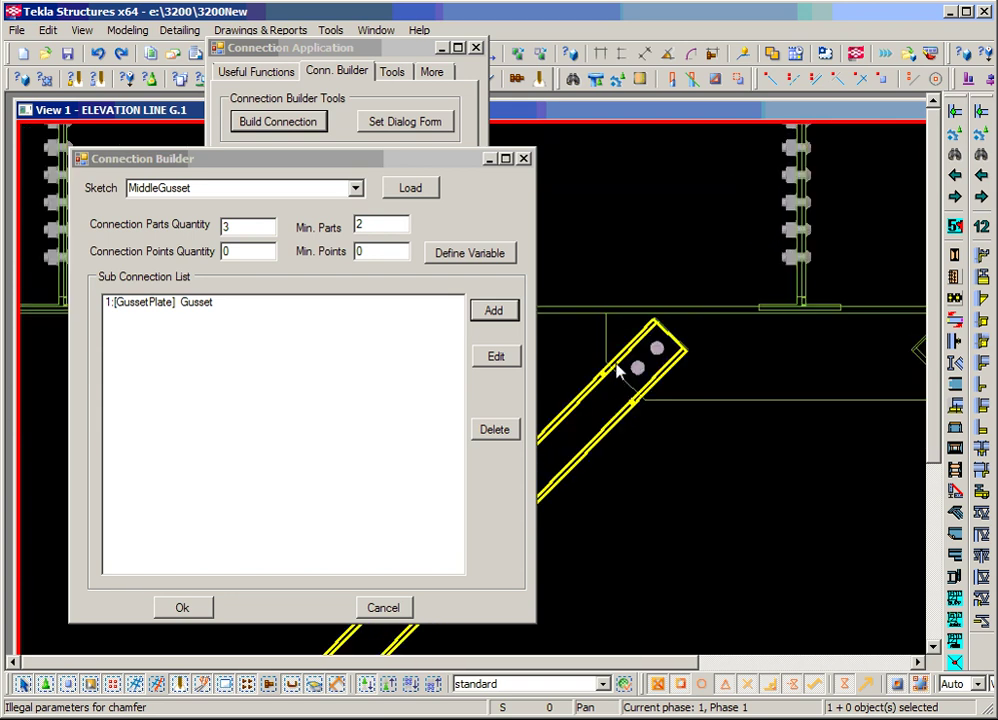
scroll(655, 411, "down", 3)
scroll(645, 415, "up", 2)
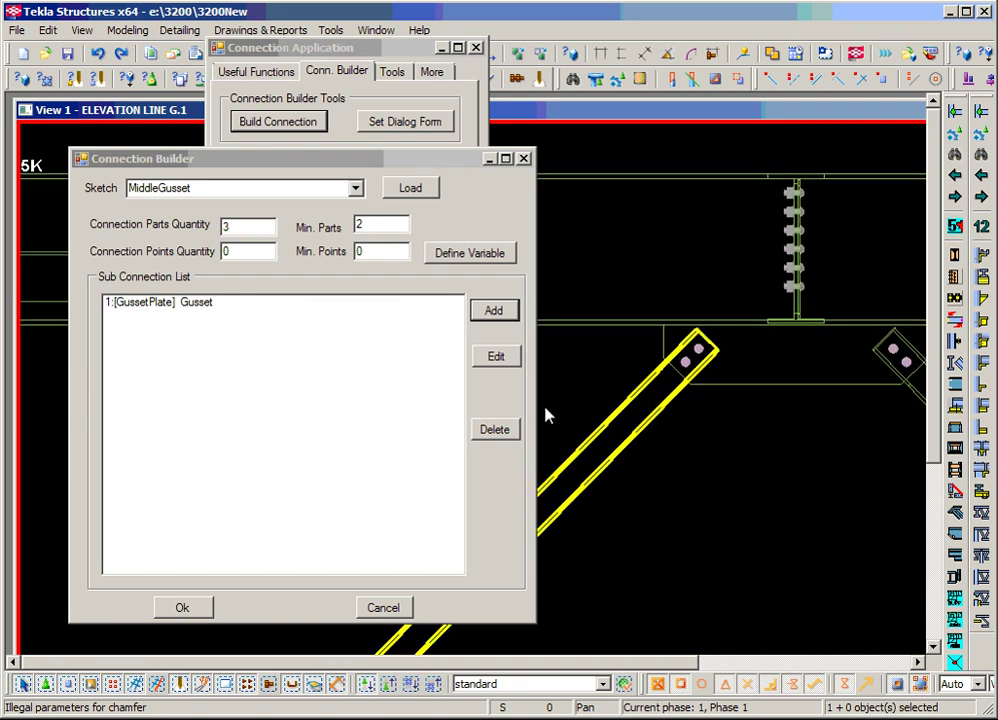
Step: Add a Bolts item to the sub connection list and name its sketch Bolt1
left_click(476, 318)
left_click(478, 312)
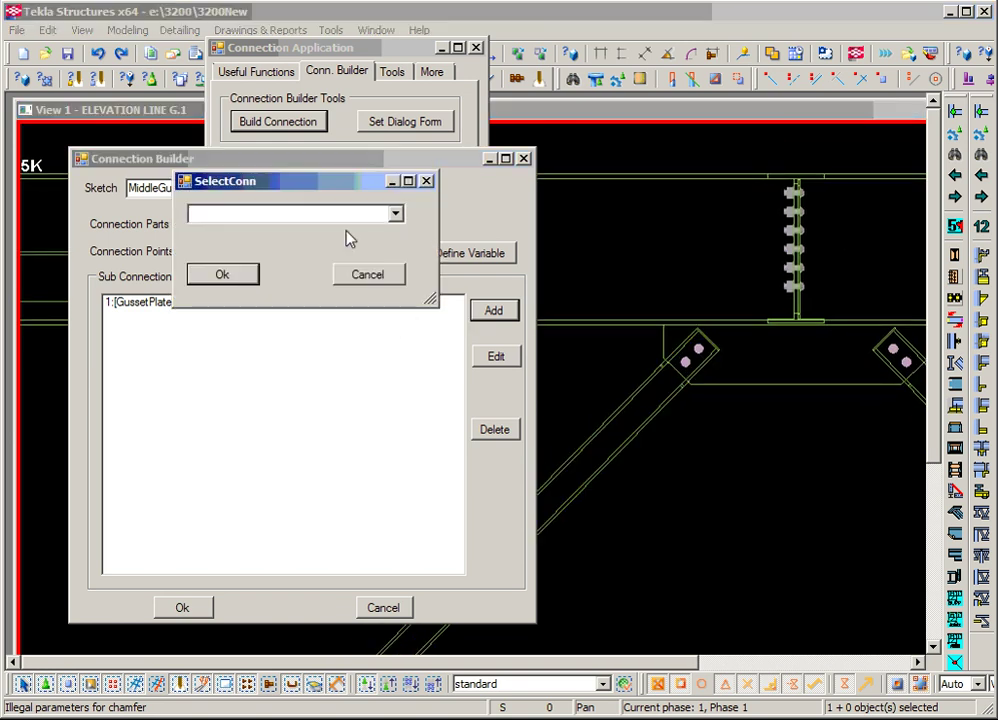
left_click(395, 213)
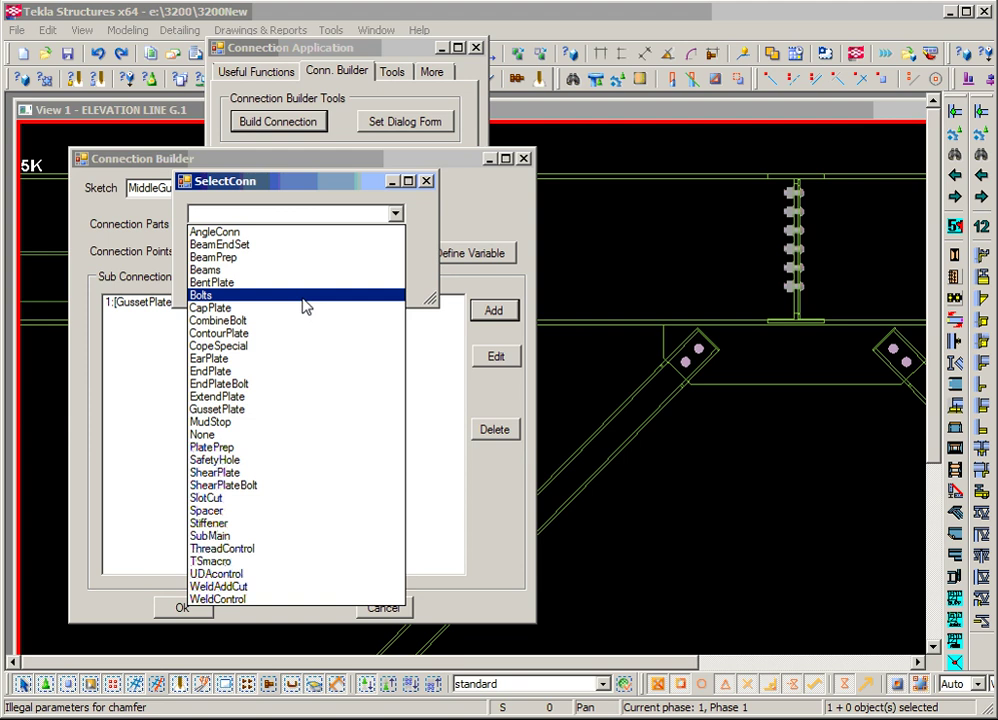
left_click(300, 295)
left_click(232, 278)
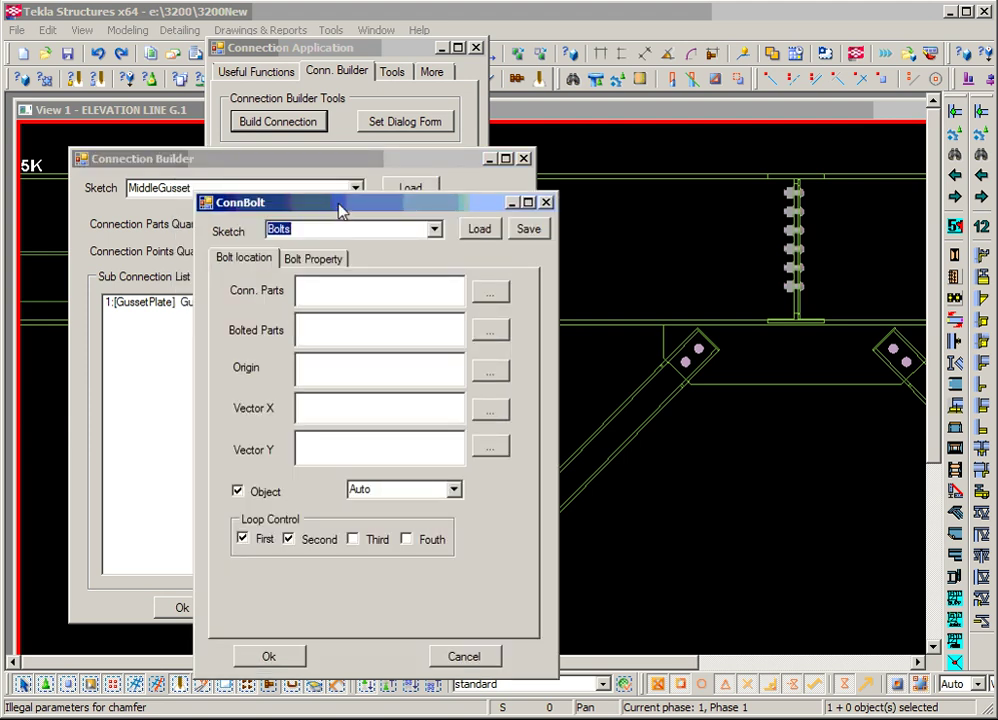
left_click_drag(340, 215, 334, 145)
type("B")
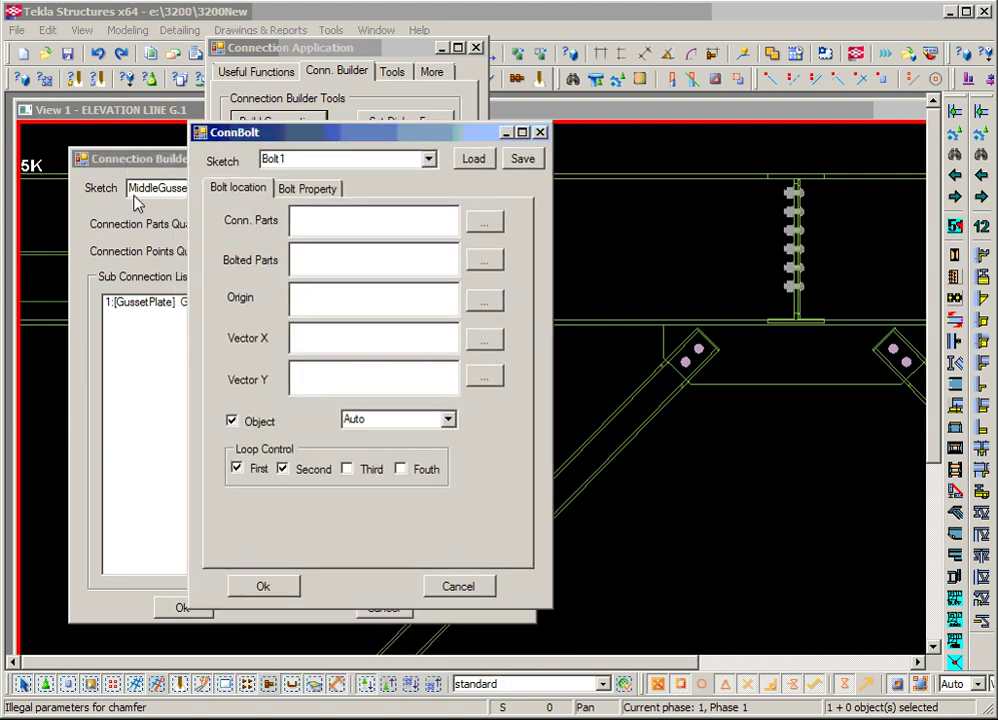
Step: Assign Main-0, Main-1 and Part-1-1- as the connection parts of Bolt1
left_click(323, 222)
left_click(476, 229)
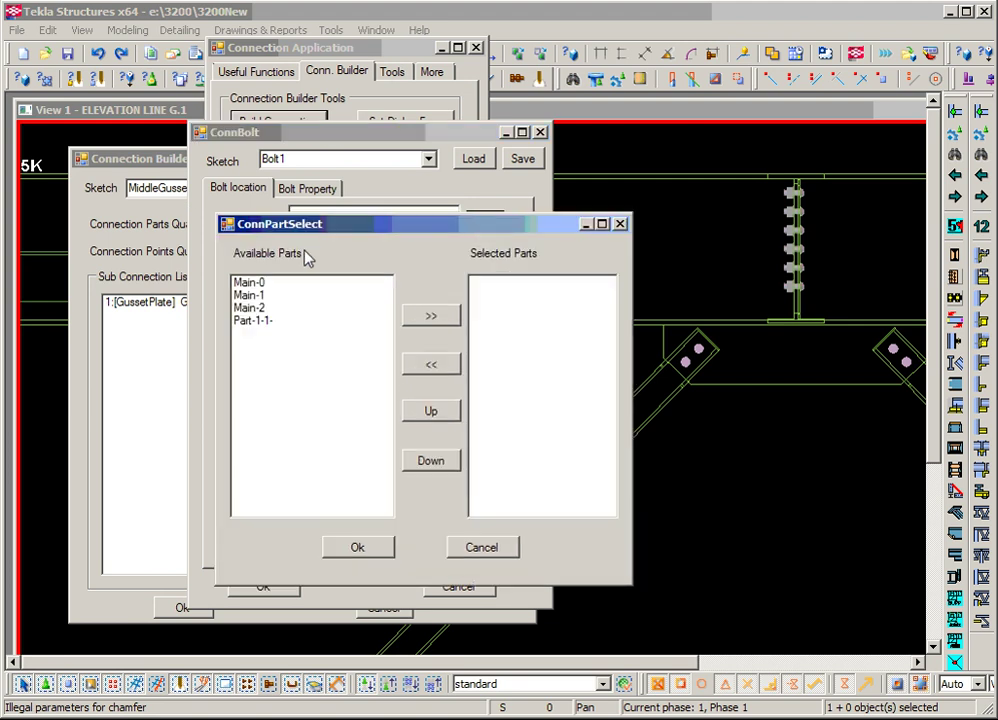
left_click(283, 285)
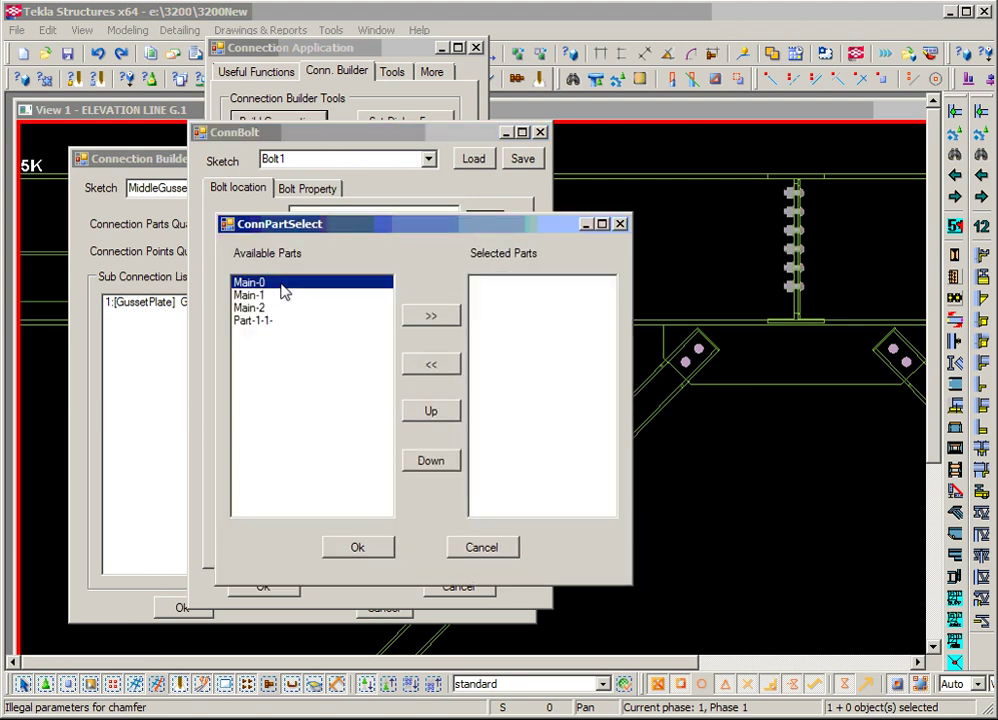
left_click(431, 316)
left_click(256, 284)
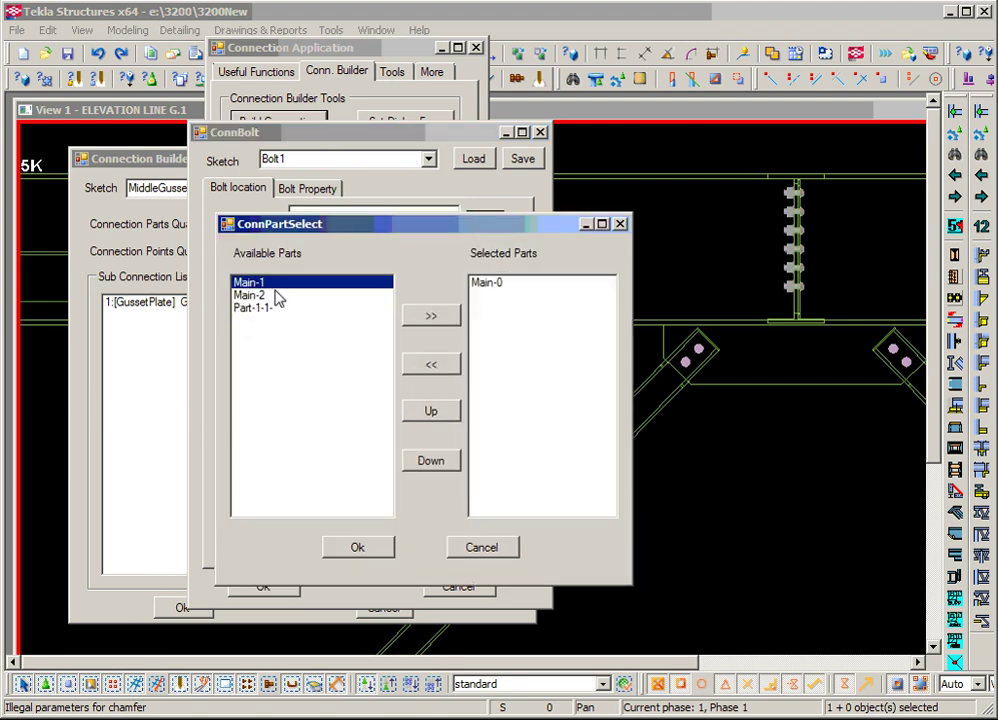
left_click(430, 316)
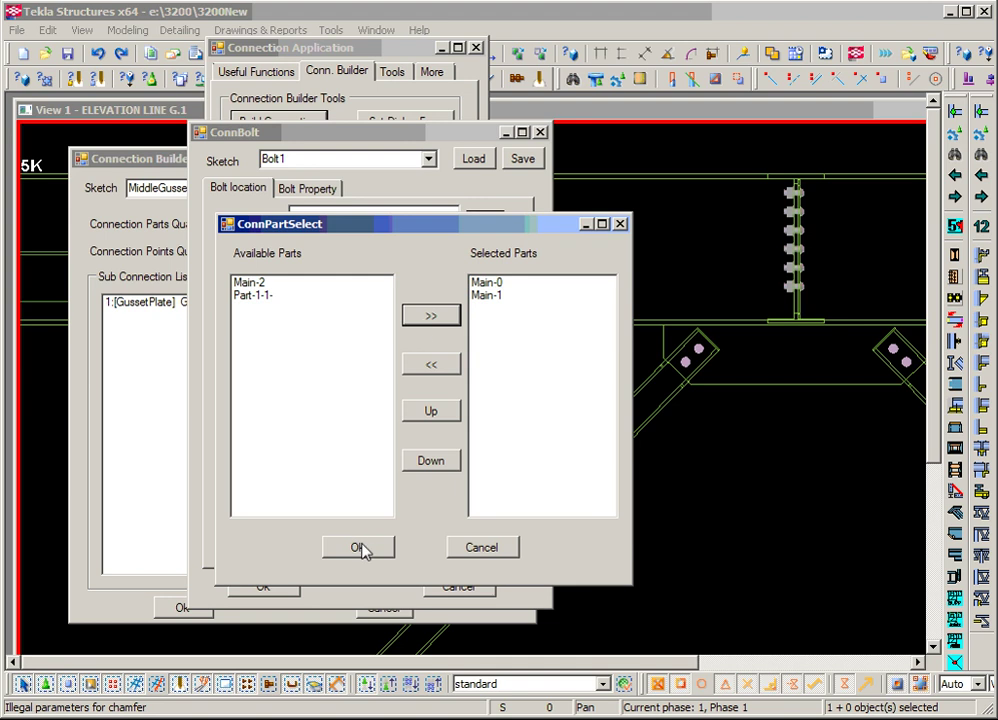
left_click(268, 296)
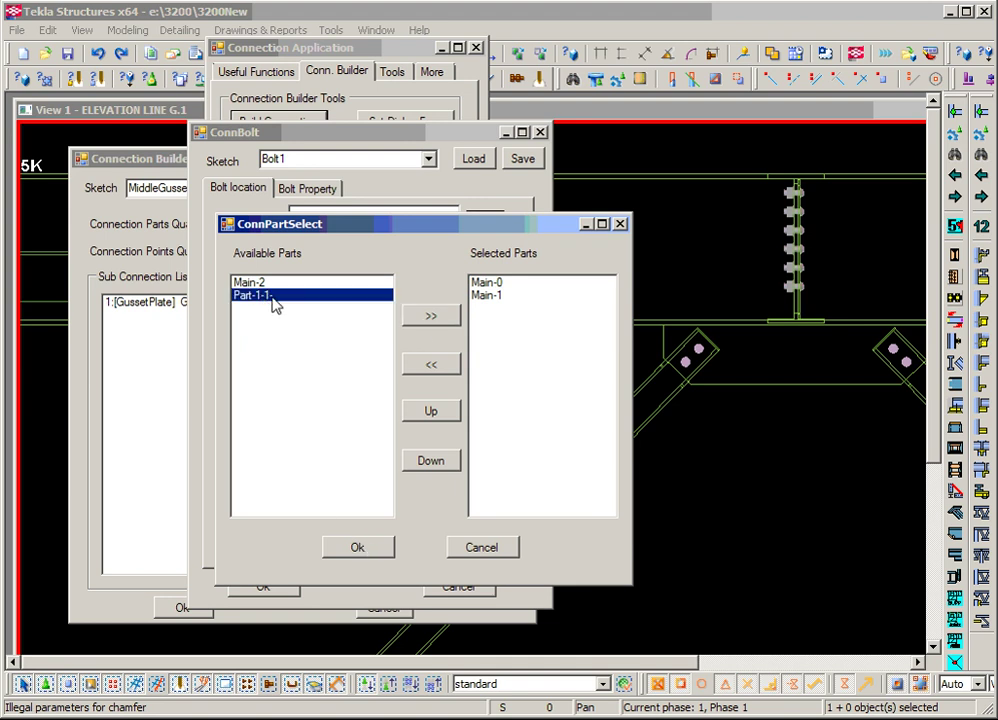
left_click(431, 316)
left_click(366, 547)
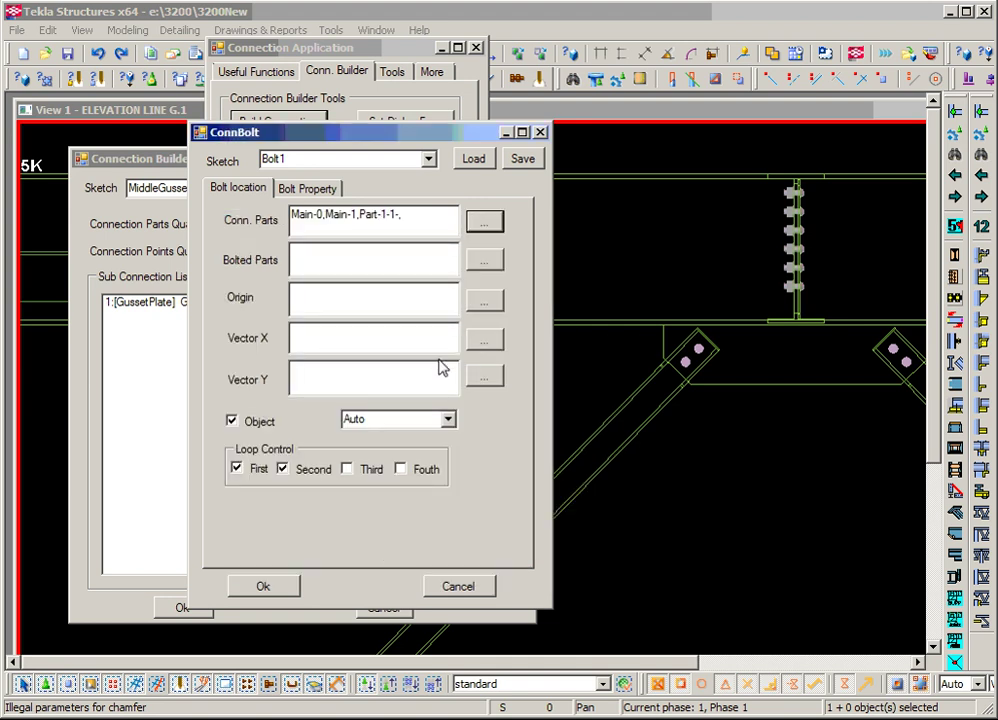
Step: Assign Main-1 and the gusset Part-1-1- as the bolted parts of Bolt1
left_click(339, 258)
left_click(487, 261)
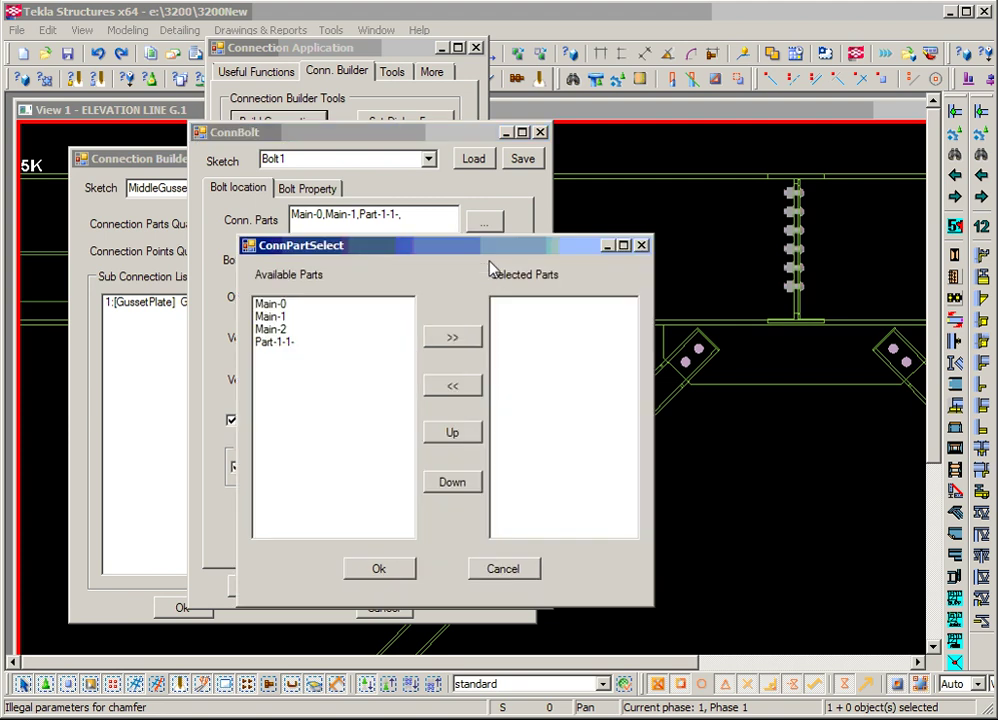
left_click(289, 319)
left_click(452, 336)
left_click(290, 330)
left_click(452, 336)
left_click(380, 566)
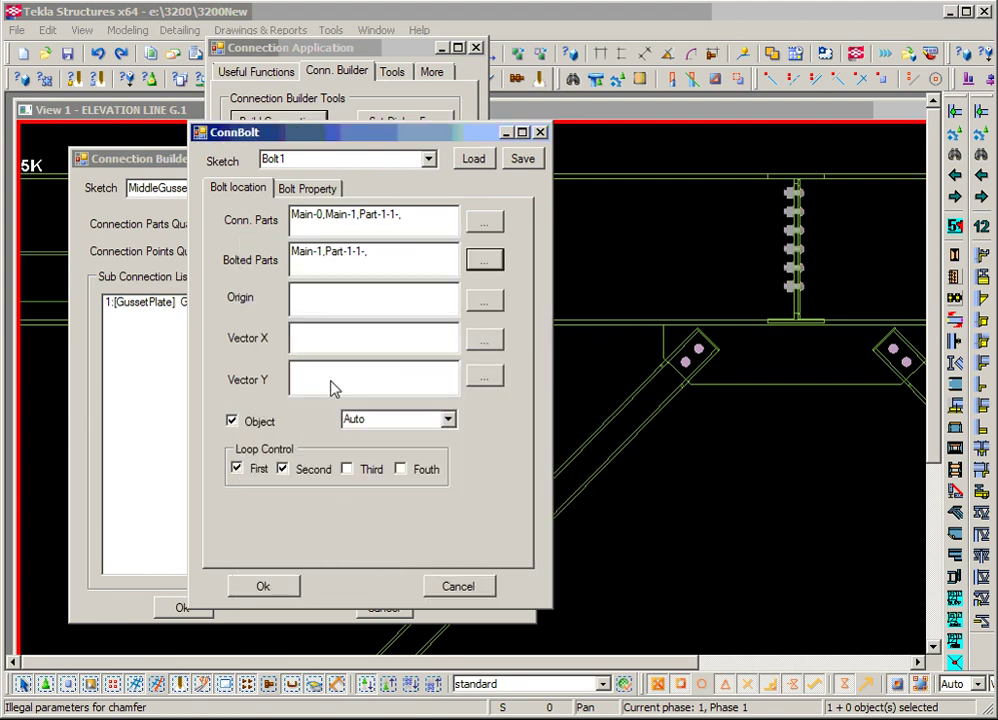
Step: Begin the bolt origin formula by intersecting the Middle Plane and Center Plane of part 2, ready for a third plane
left_click(355, 298)
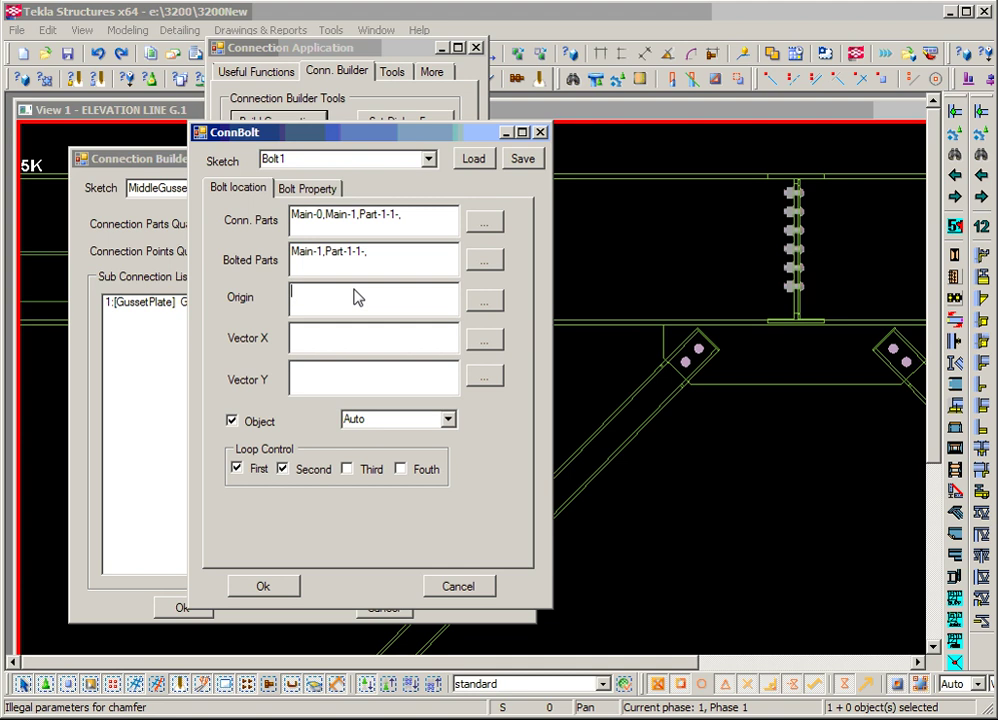
scroll(693, 415, "up", 3)
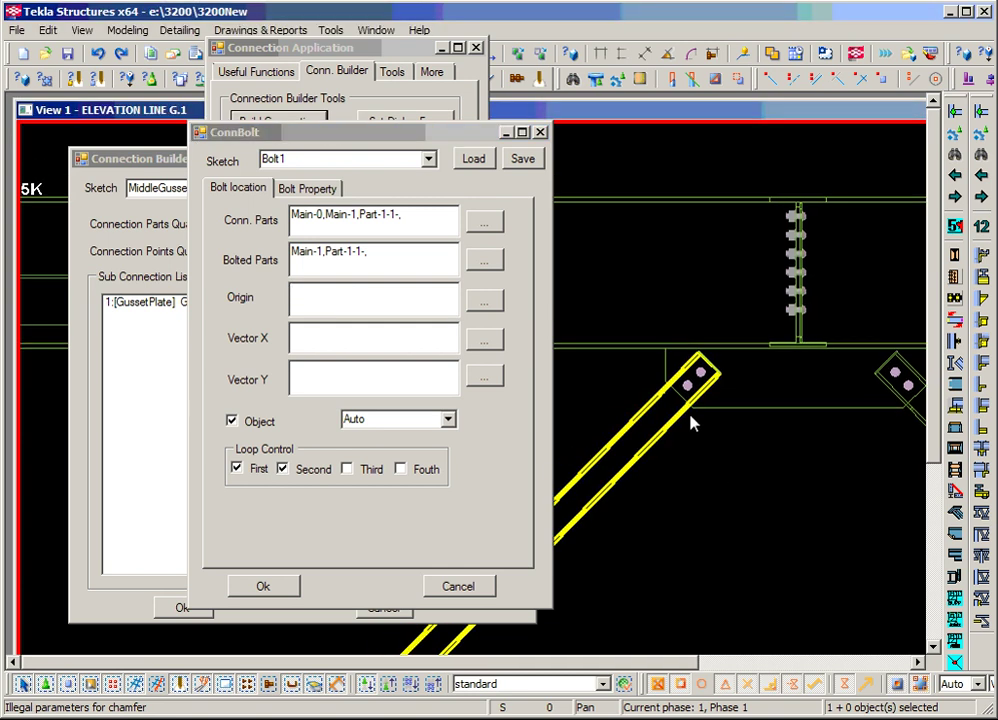
left_click(483, 303)
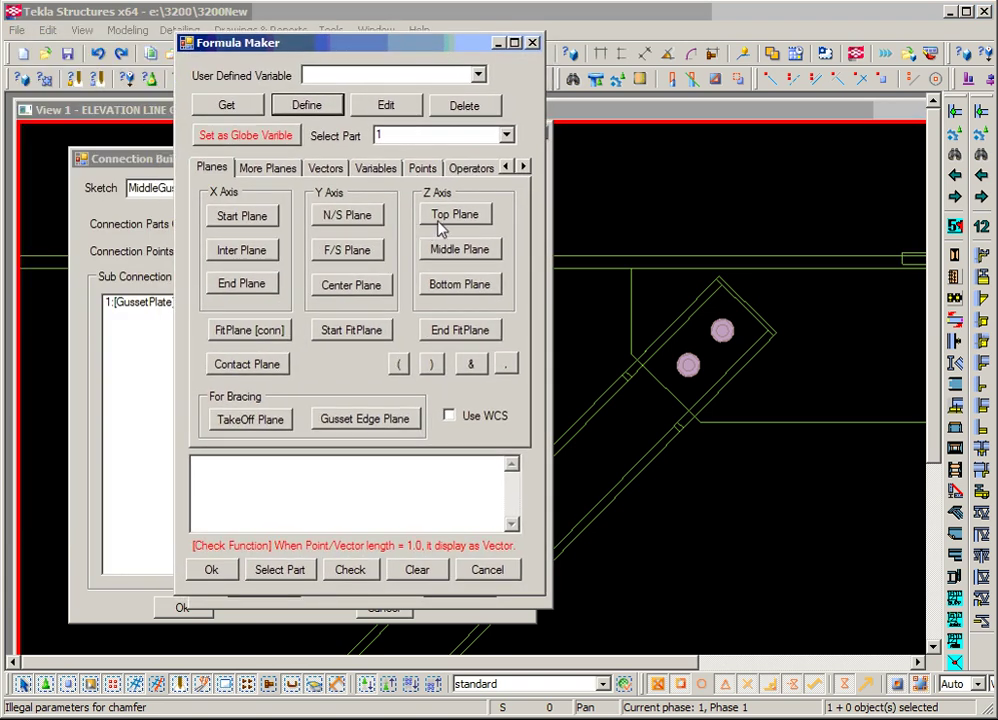
left_click(400, 135)
left_click(487, 162)
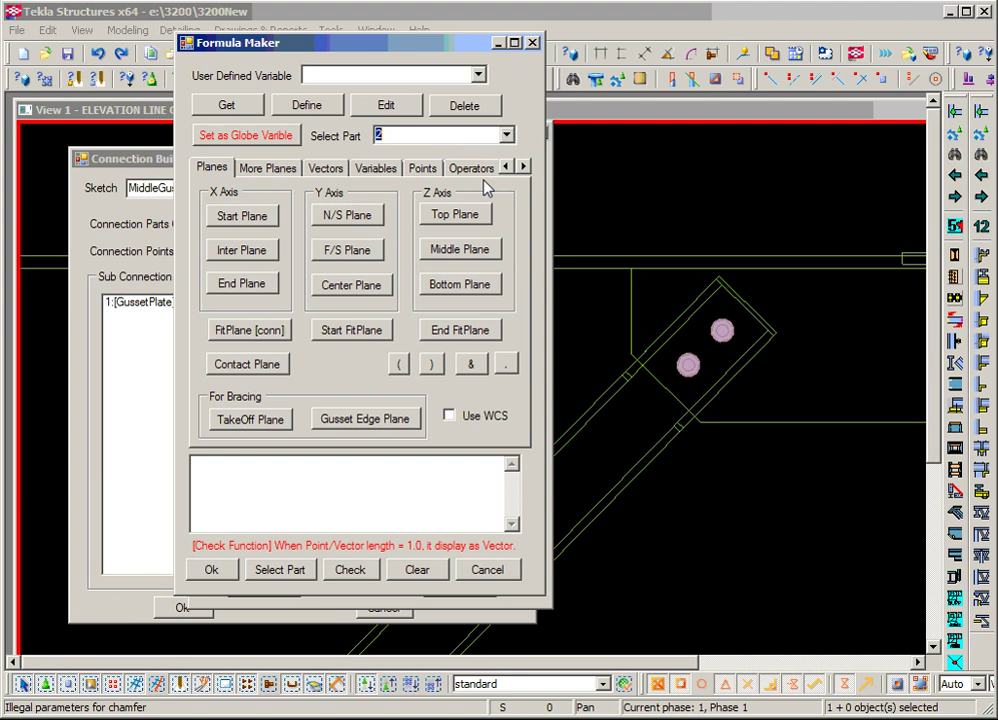
left_click(473, 250)
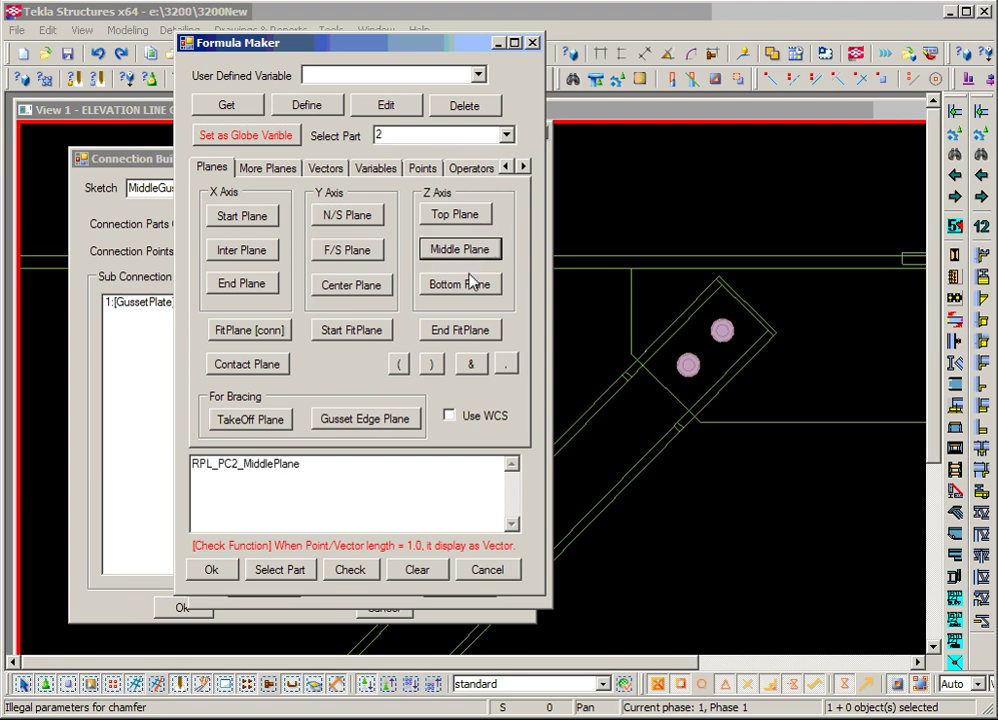
left_click(471, 364)
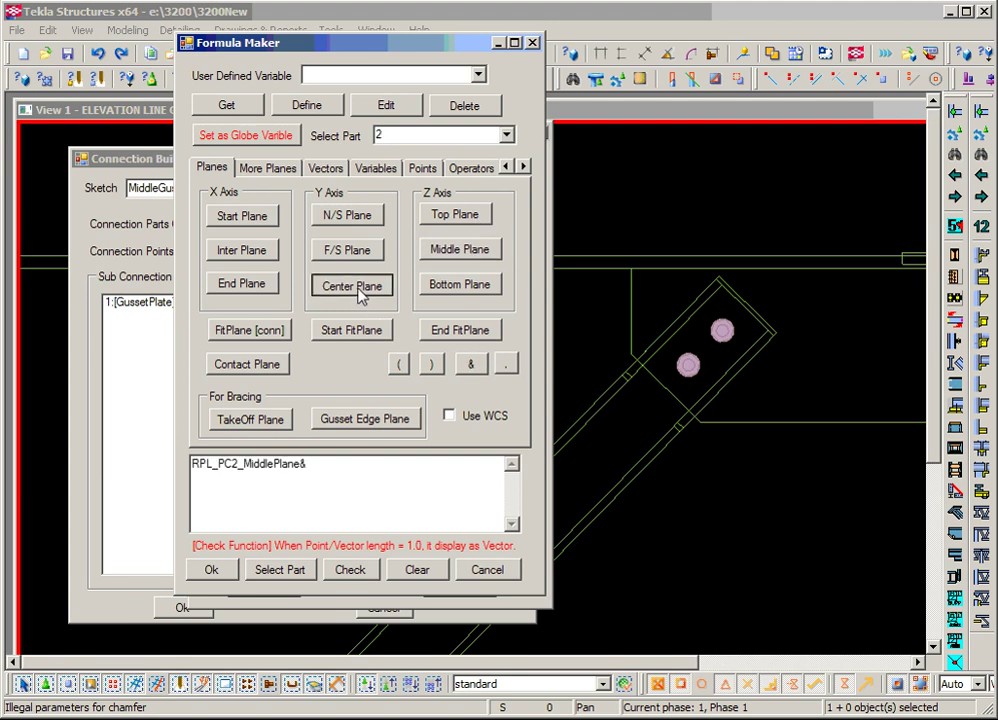
left_click(361, 292)
left_click(476, 366)
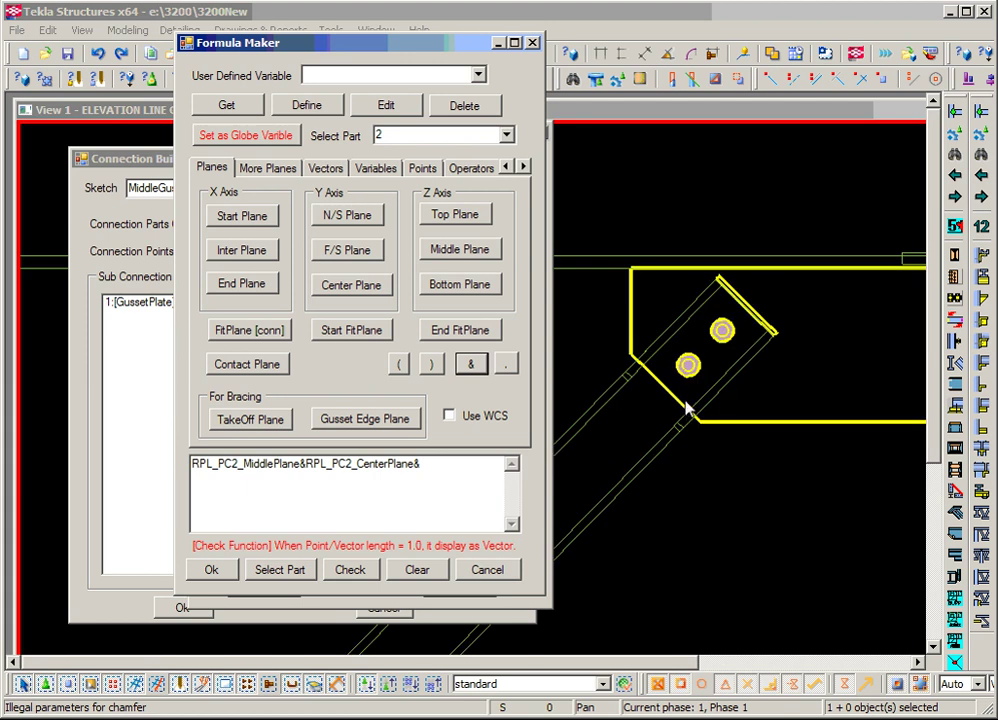
Step: Draw a construction line through the two corners of the gusset's clipped edge across the brace
left_click(714, 76)
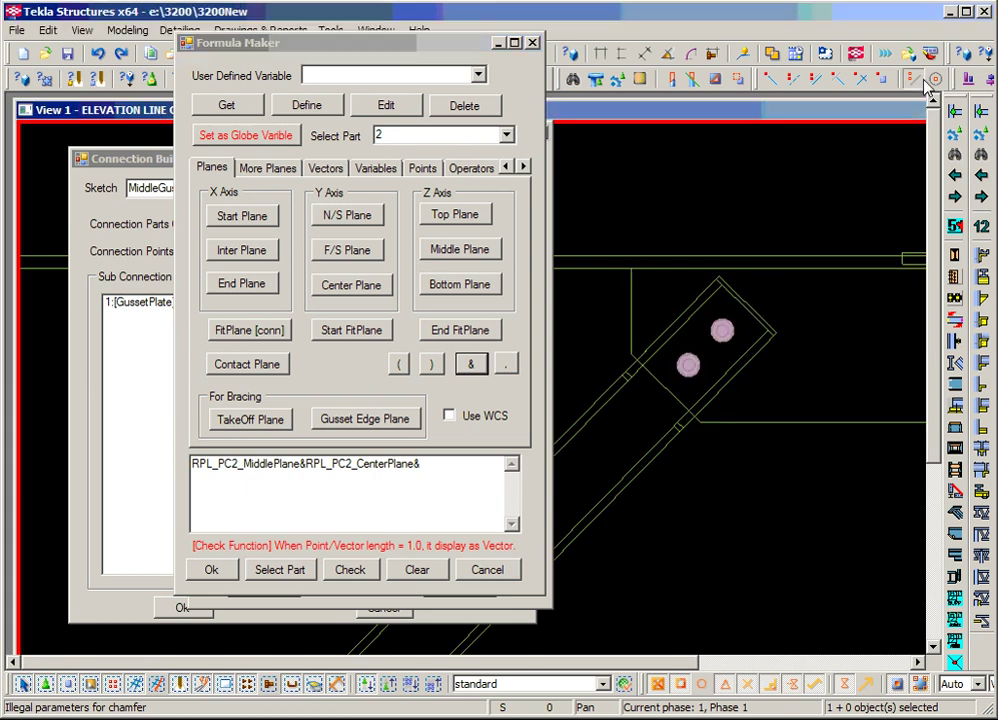
left_click(640, 362)
left_click(700, 422)
right_click(698, 532)
left_click(712, 538)
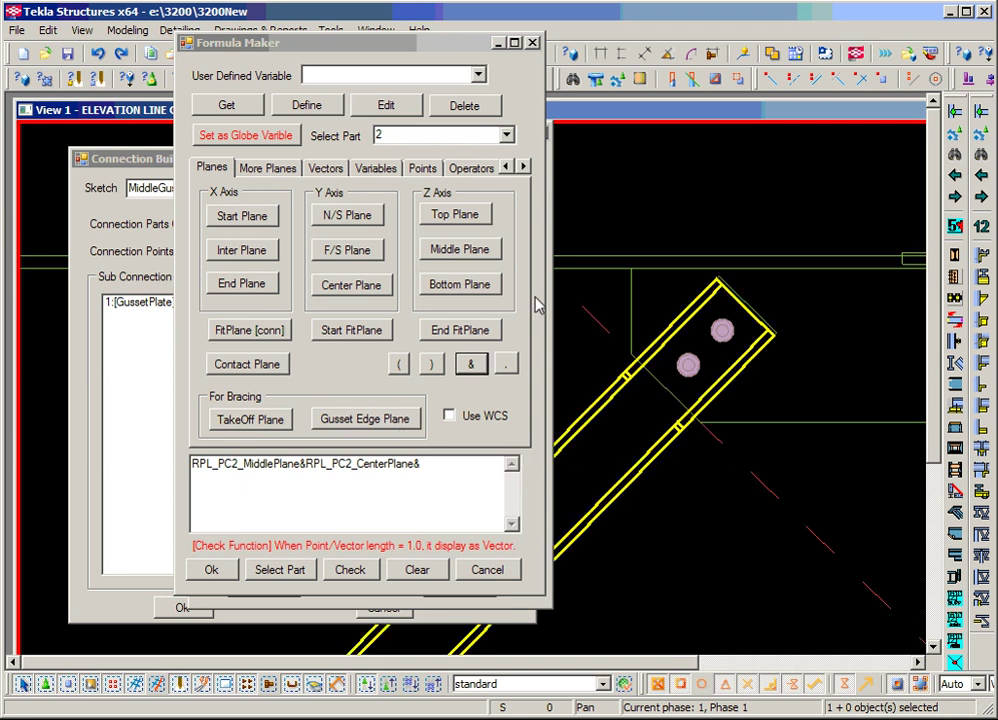
Step: Draw a construction line along the brace's upper end edge through its two end corners
left_click(712, 56)
scroll(720, 285, "up", 2)
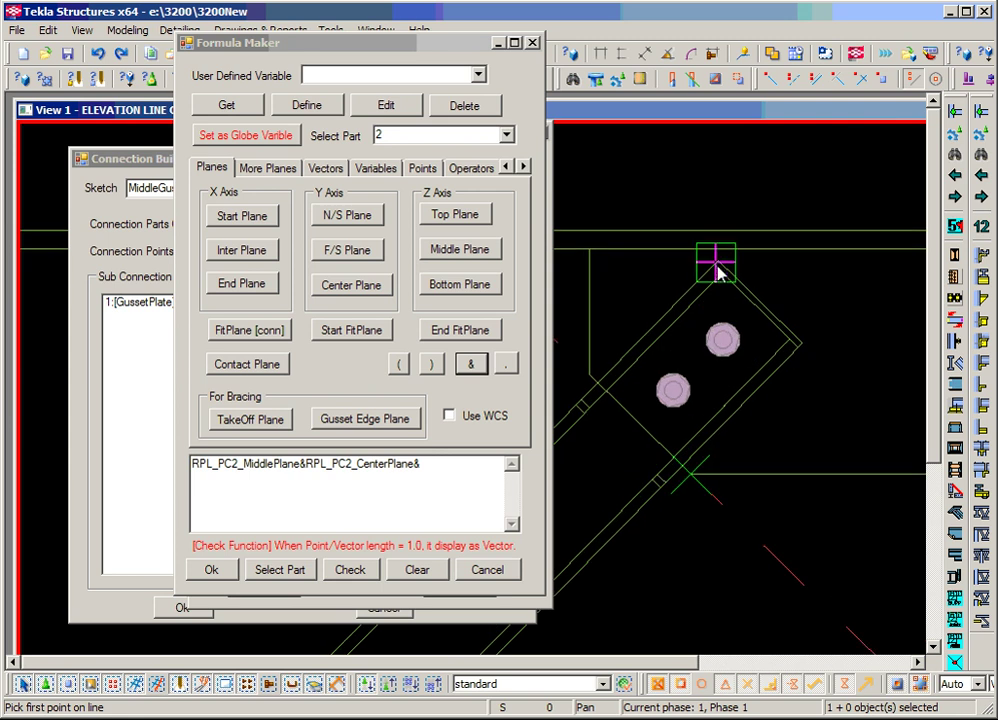
left_click(718, 262)
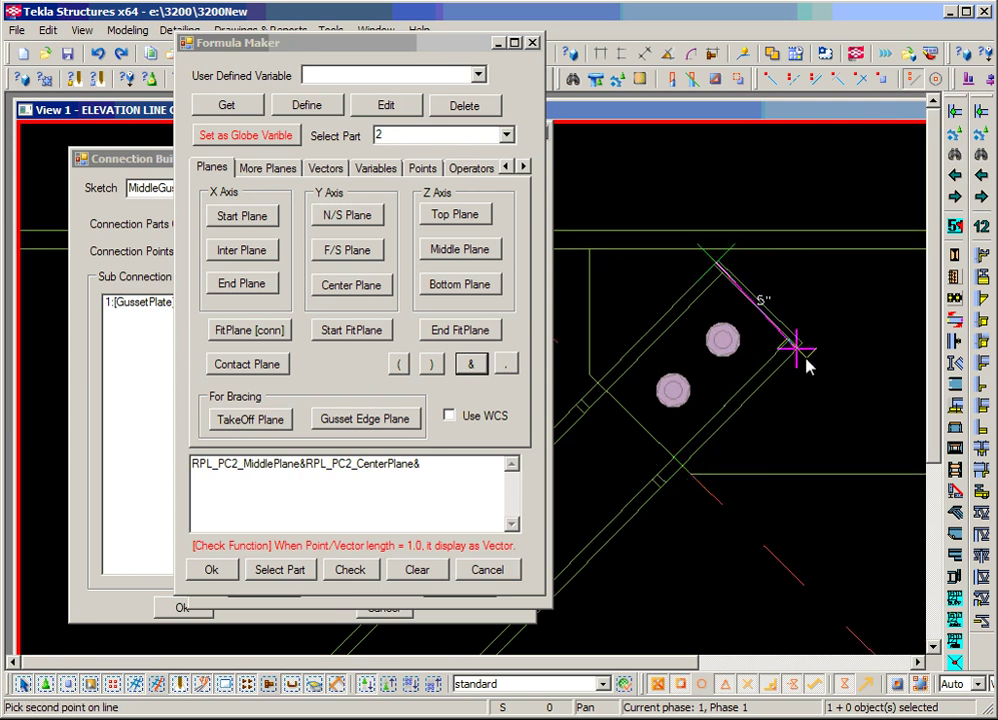
left_click(806, 352)
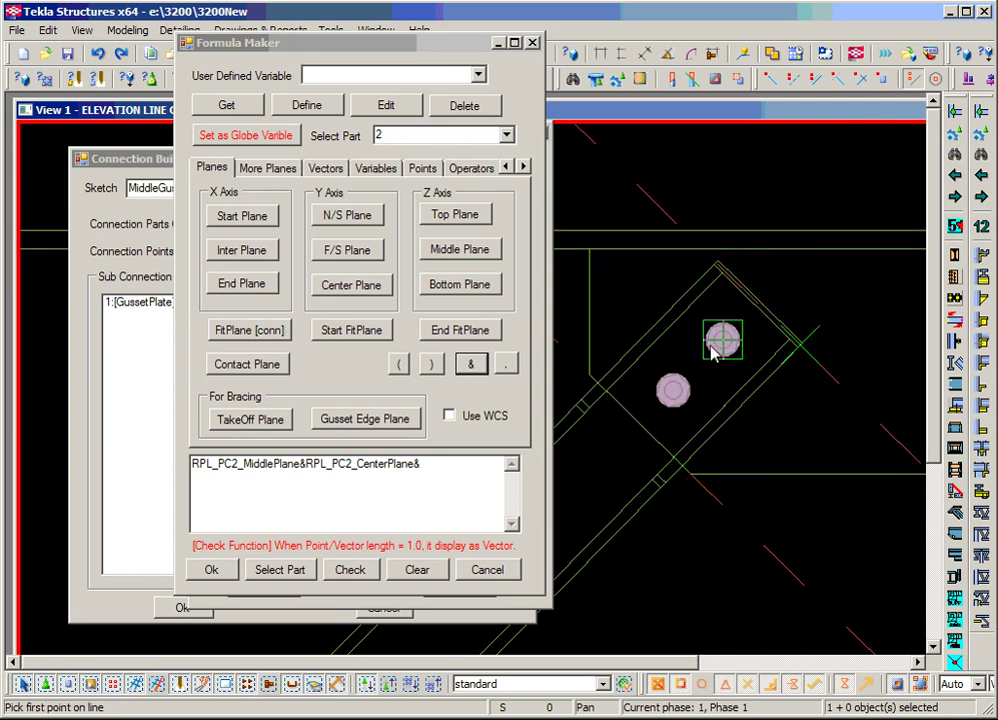
scroll(729, 358, "down", 2)
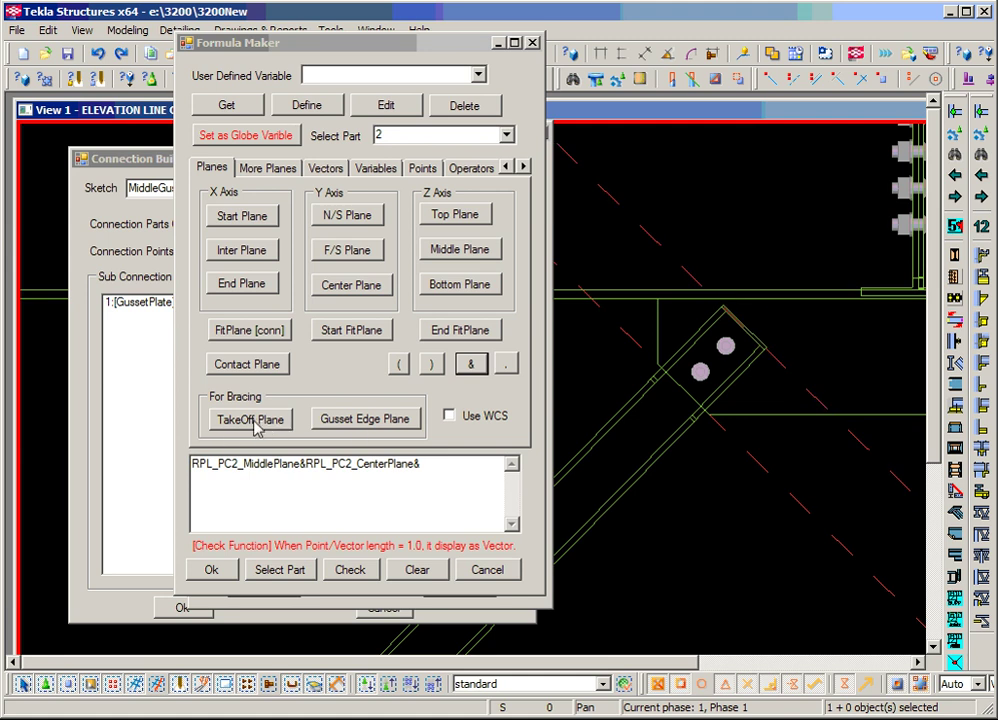
Step: Add part 2's Gusset Edge Plane to the origin formula and remove the Middle Plane and Center Plane terms before it
left_click(348, 426)
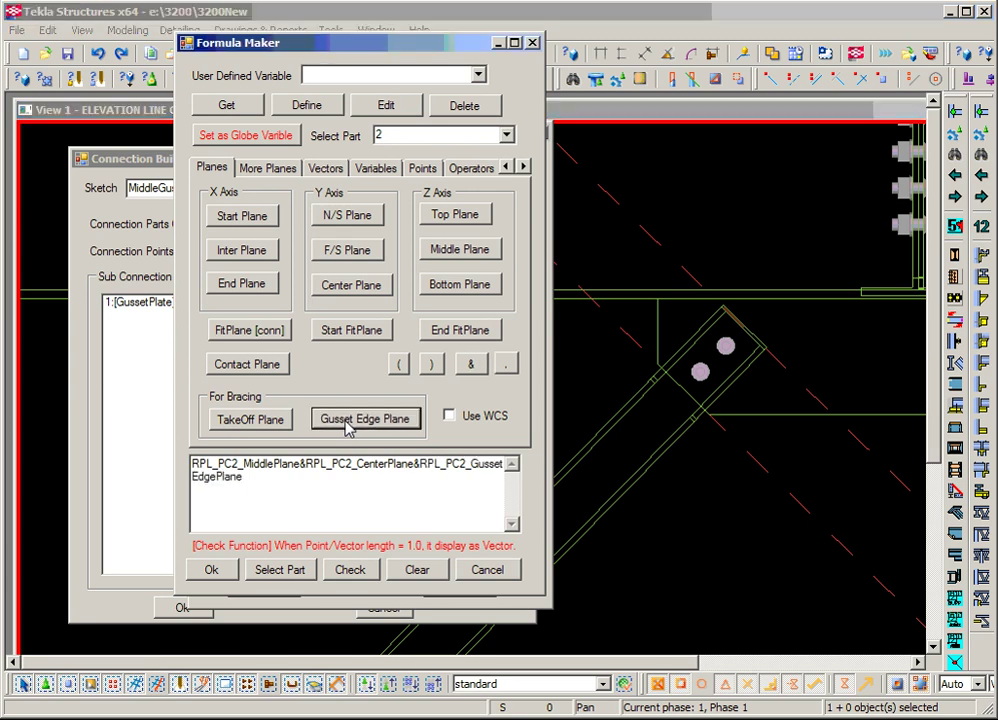
scroll(720, 507, "down", 2)
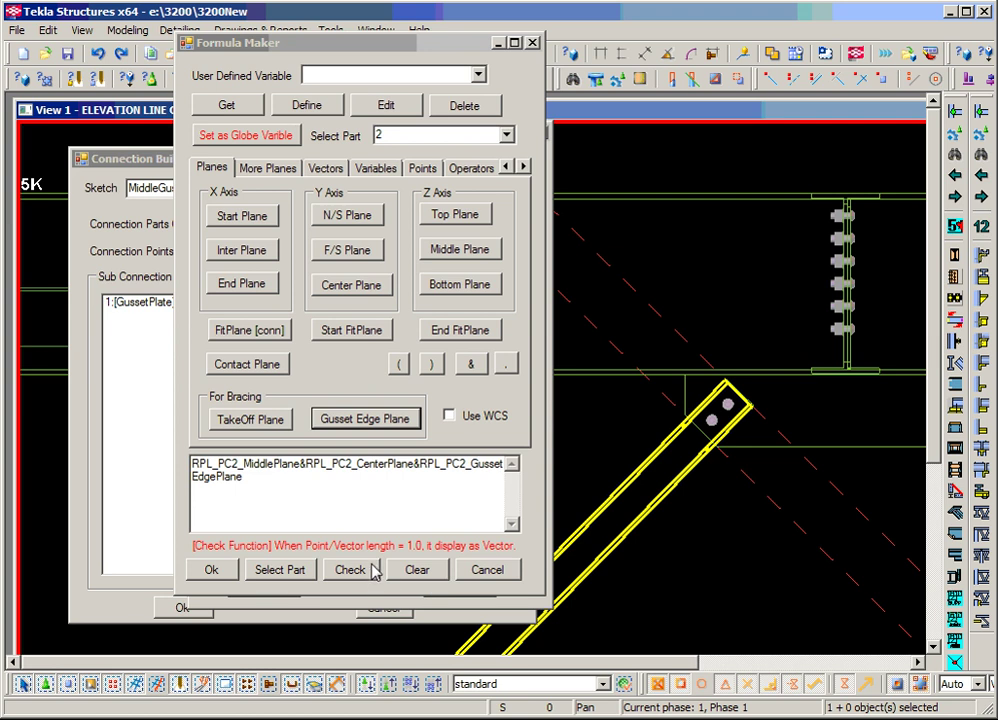
left_click_drag(422, 464, 100, 475)
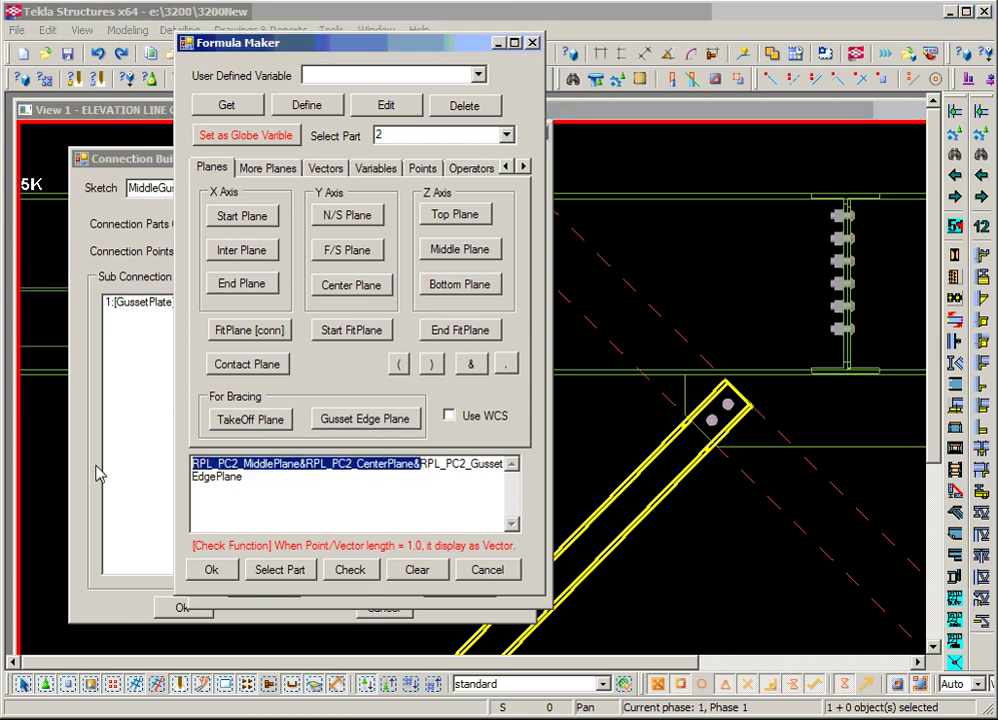
key("Delete")
Step: Check the formula RPL_PC2_GussetEdgePlane against the connection parts in the model
left_click(352, 570)
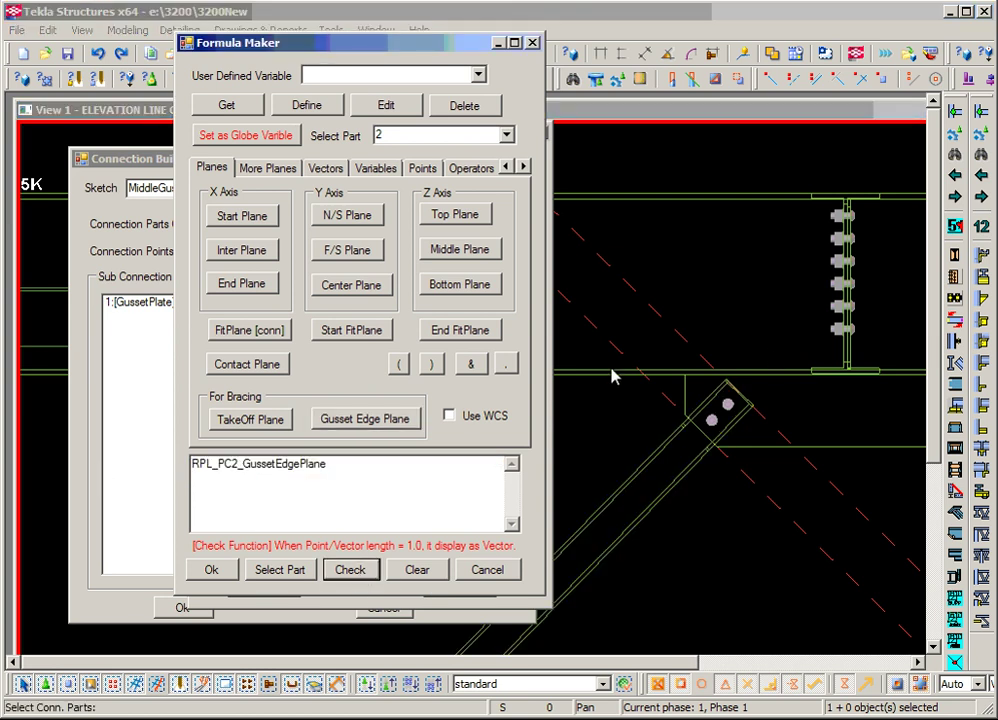
middle_click(648, 459)
left_click(616, 541)
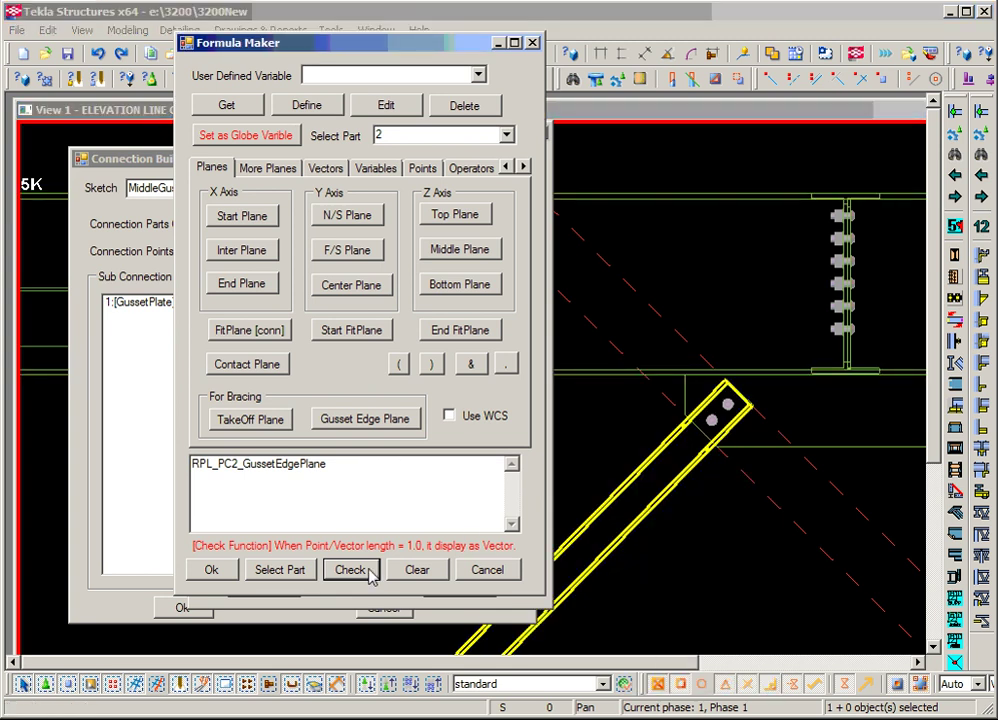
left_click(776, 401)
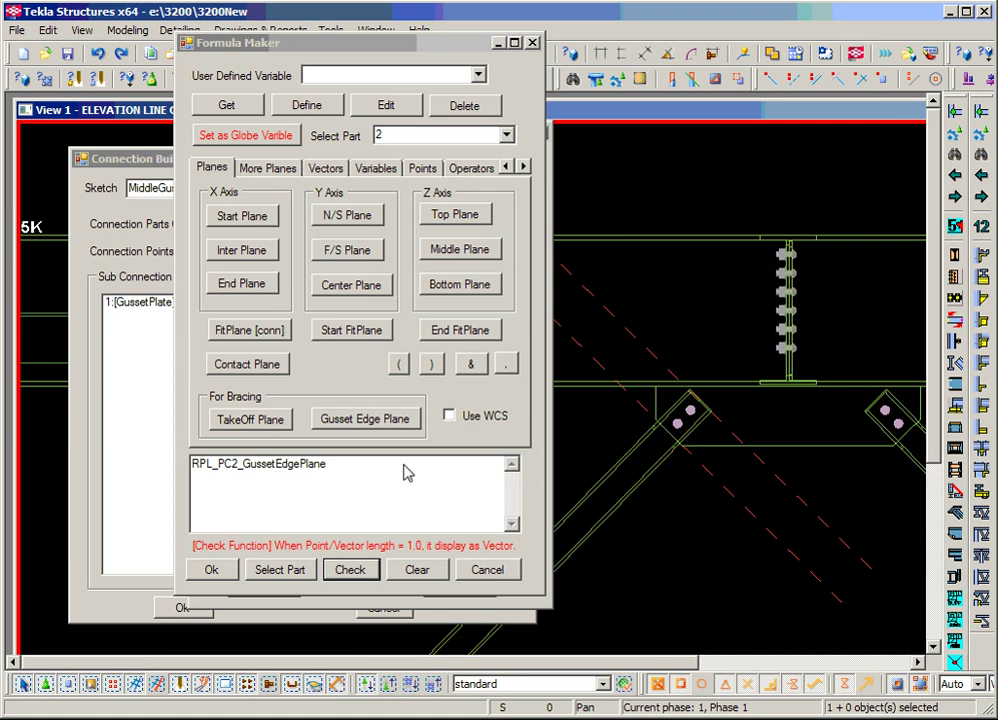
Step: Extend the origin formula by intersecting the Gusset Edge Plane with the Middle Plane and Center Plane of part 2
left_click(470, 364)
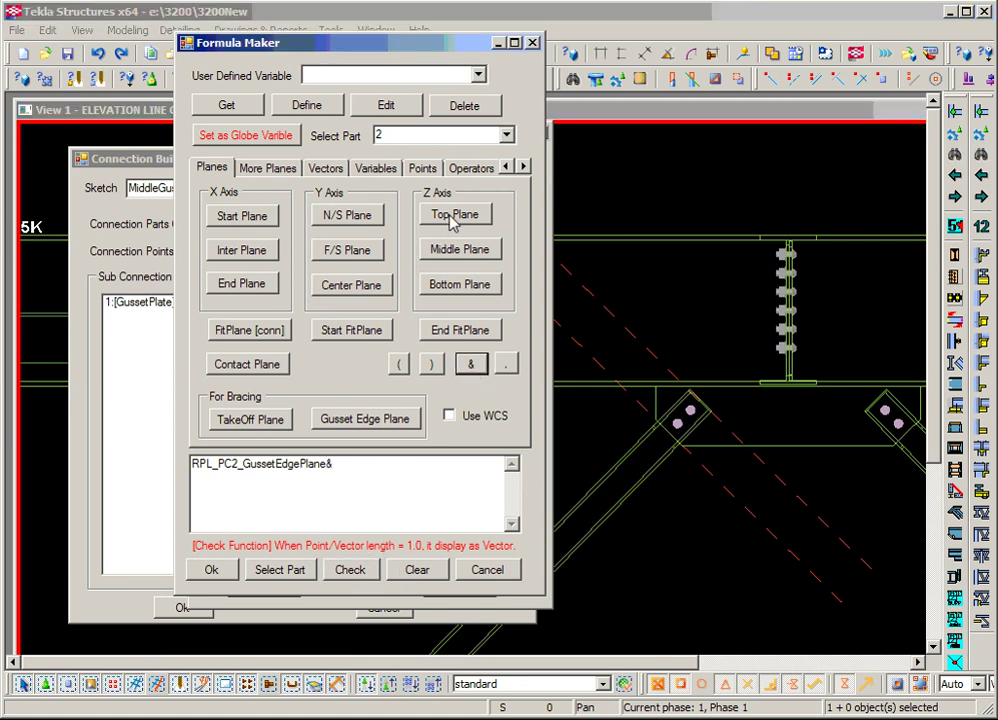
left_click(476, 258)
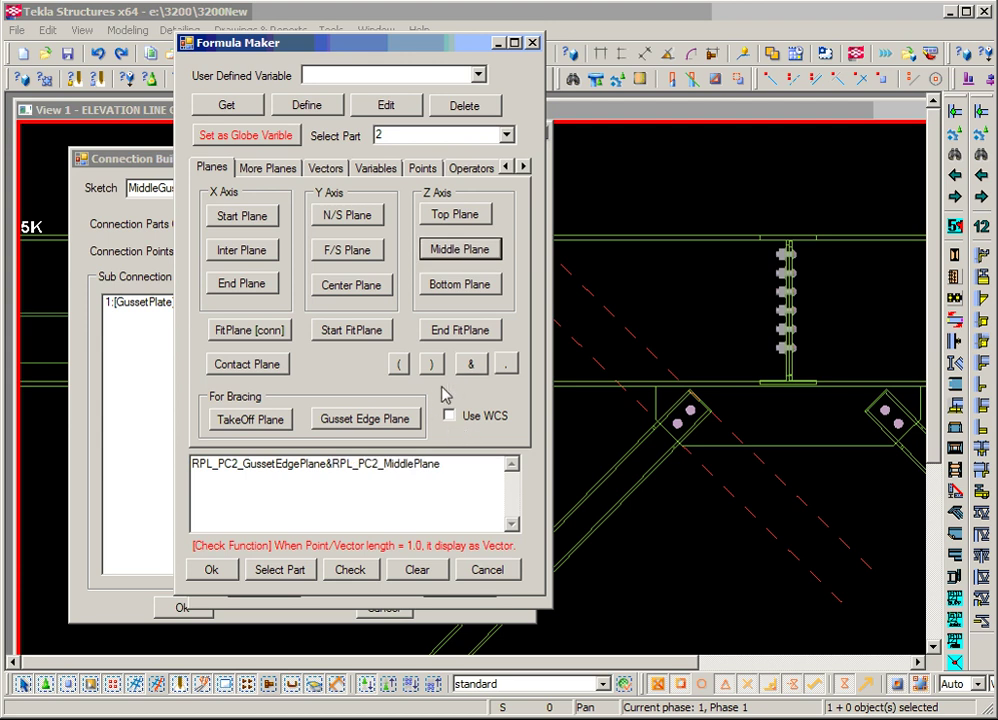
left_click(471, 366)
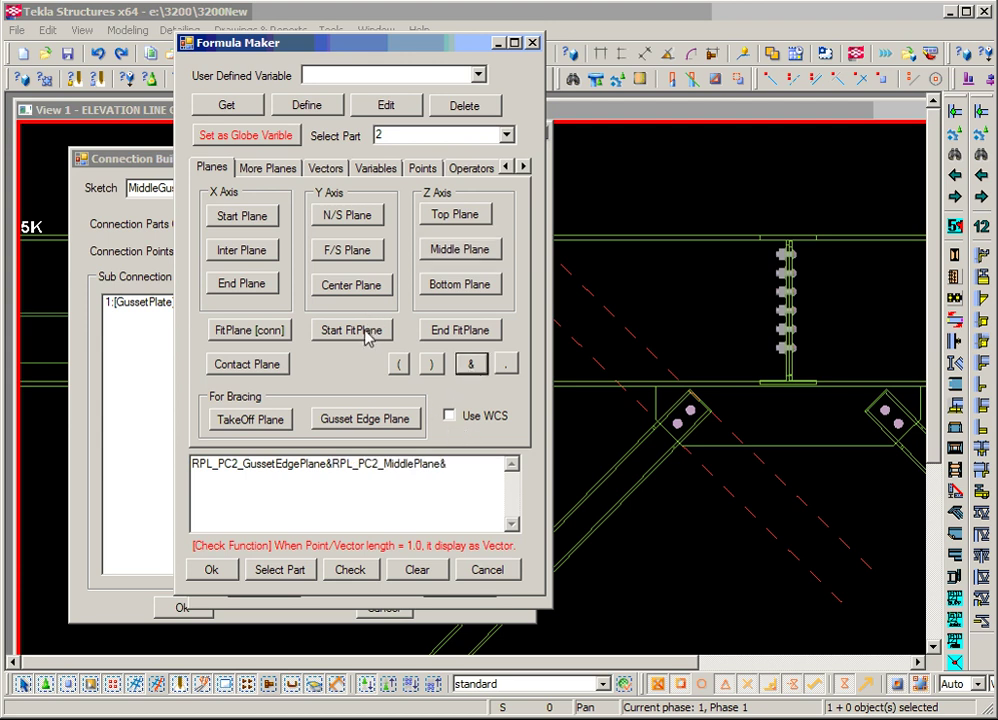
left_click(350, 288)
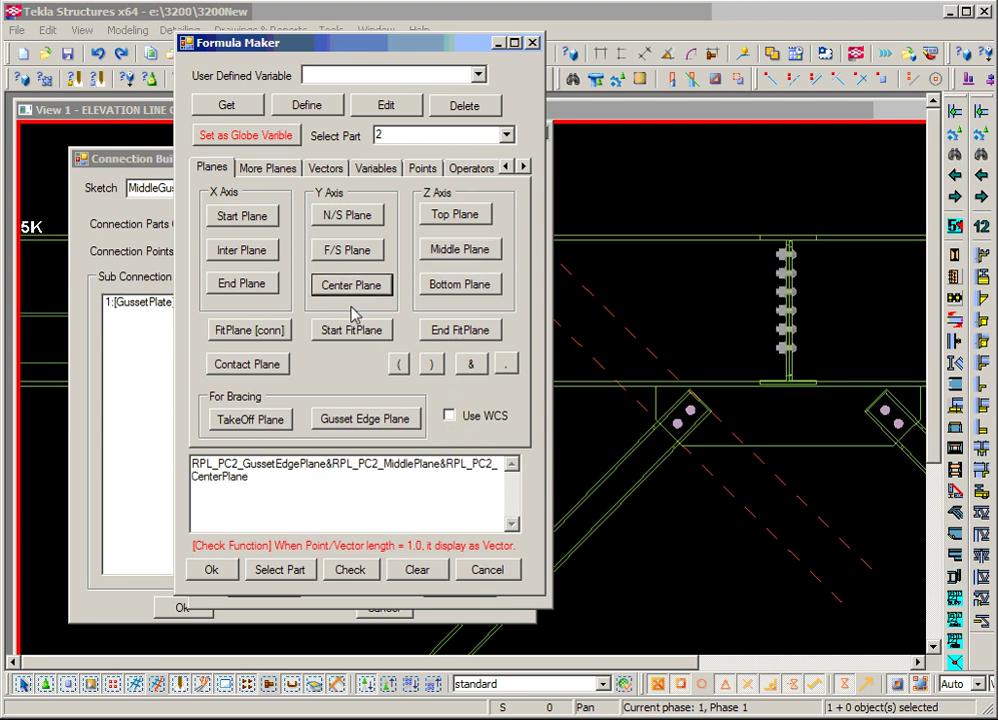
Step: Check the three-plane intersection point against the connection parts in the model and accept the formula as Bolt1's origin
left_click(343, 578)
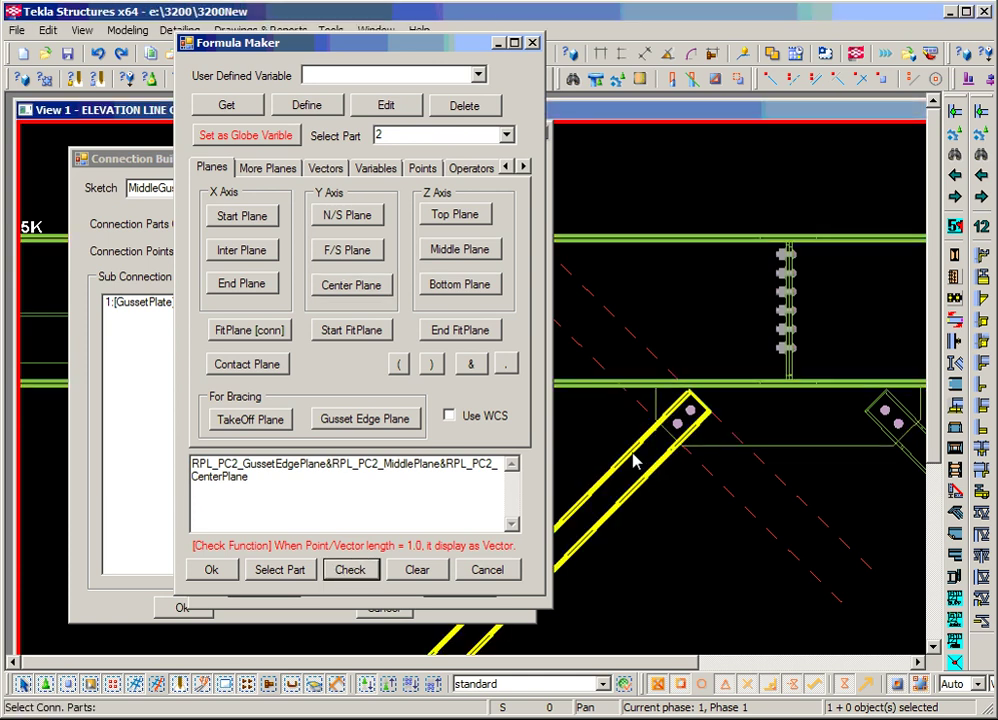
left_click(727, 458)
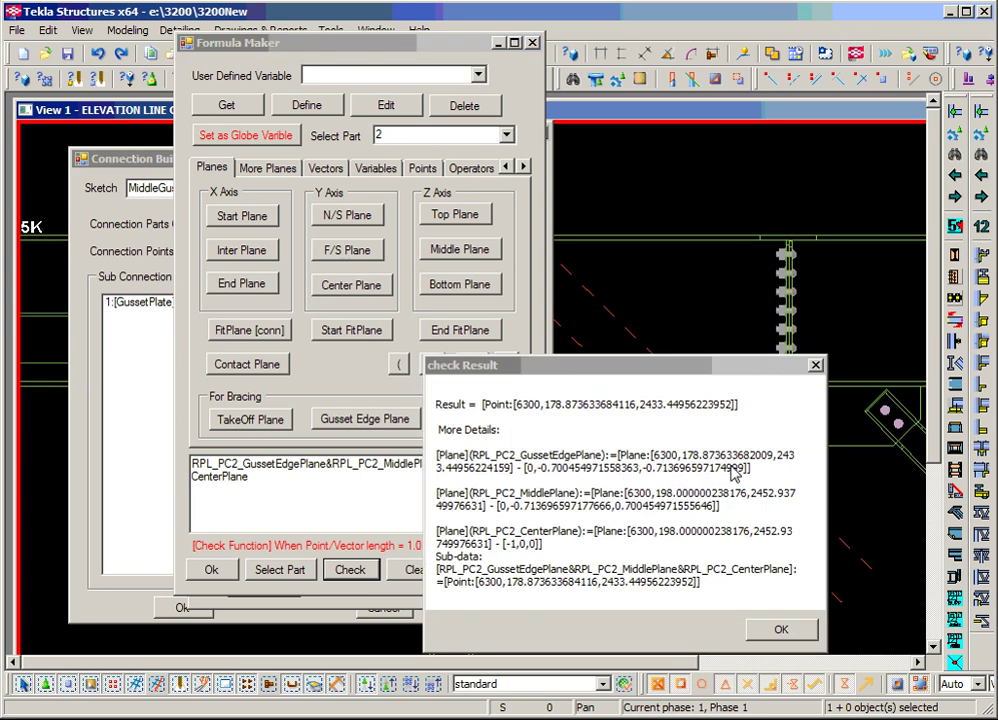
left_click(781, 629)
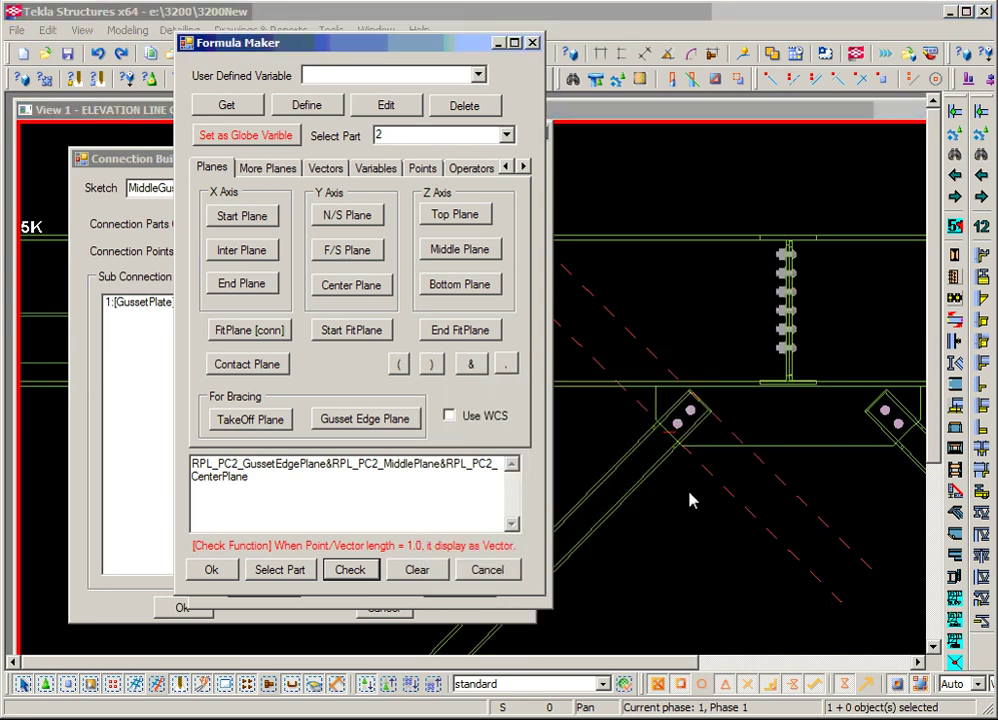
scroll(668, 441, "up", 5)
scroll(662, 434, "down", 4)
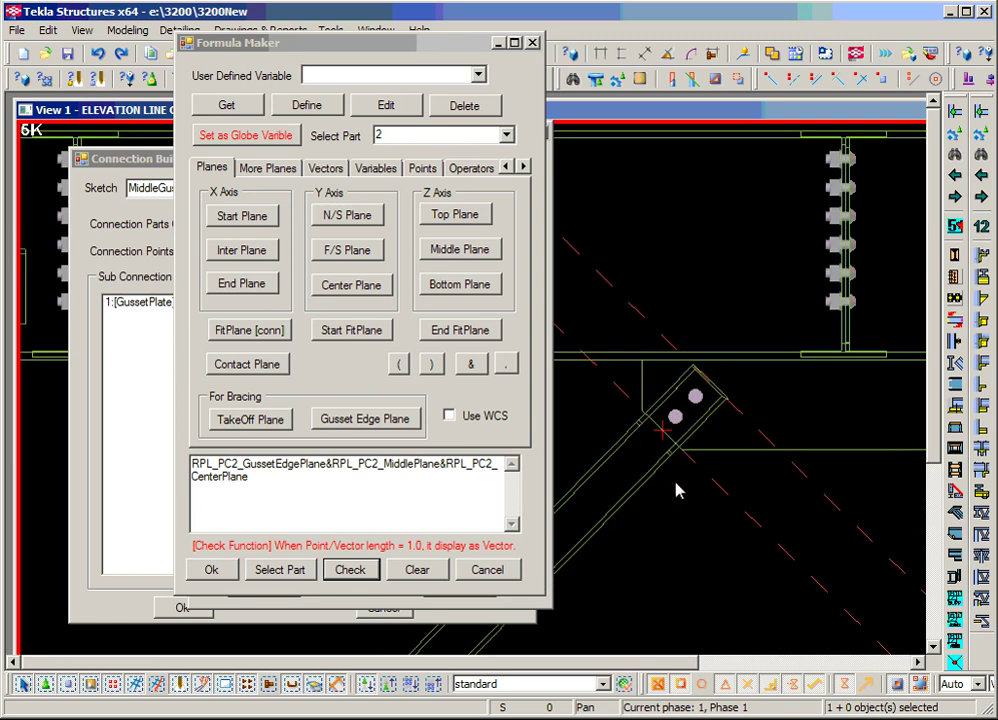
left_click(232, 576)
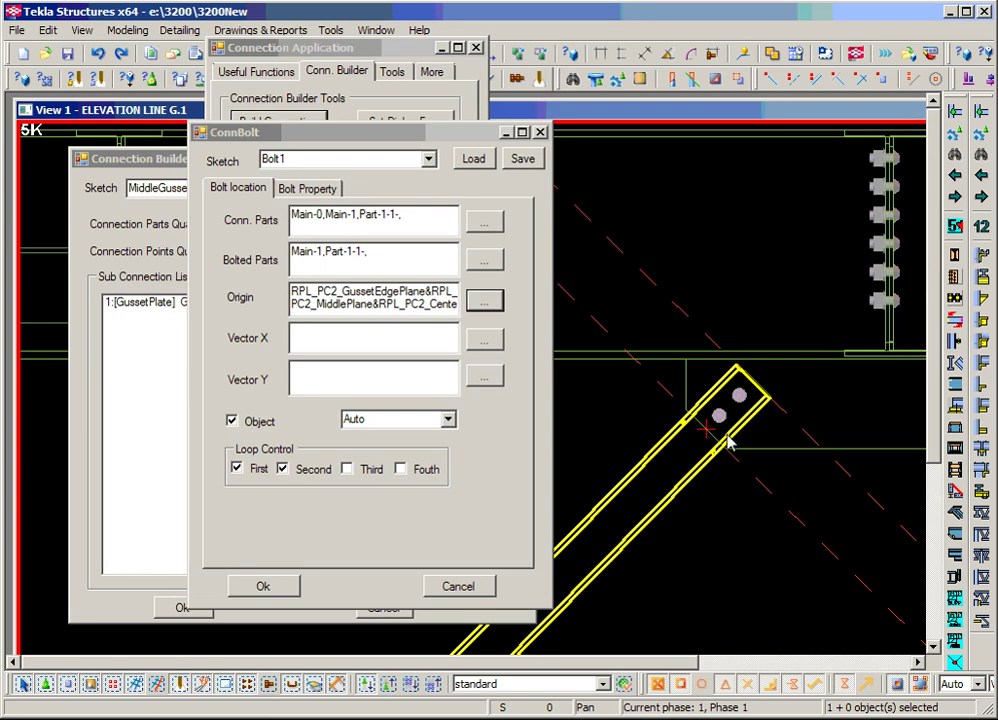
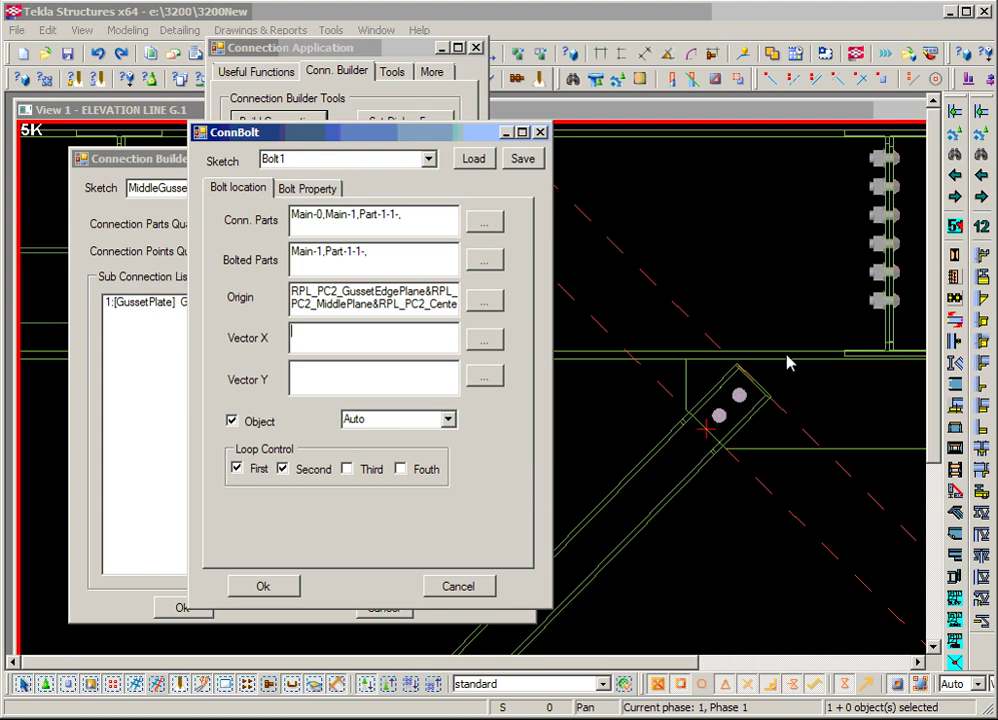
Step: Set Bolt1's Vector X to the reversed X vector of part 2, -VP_PC2_VX
left_click(485, 341)
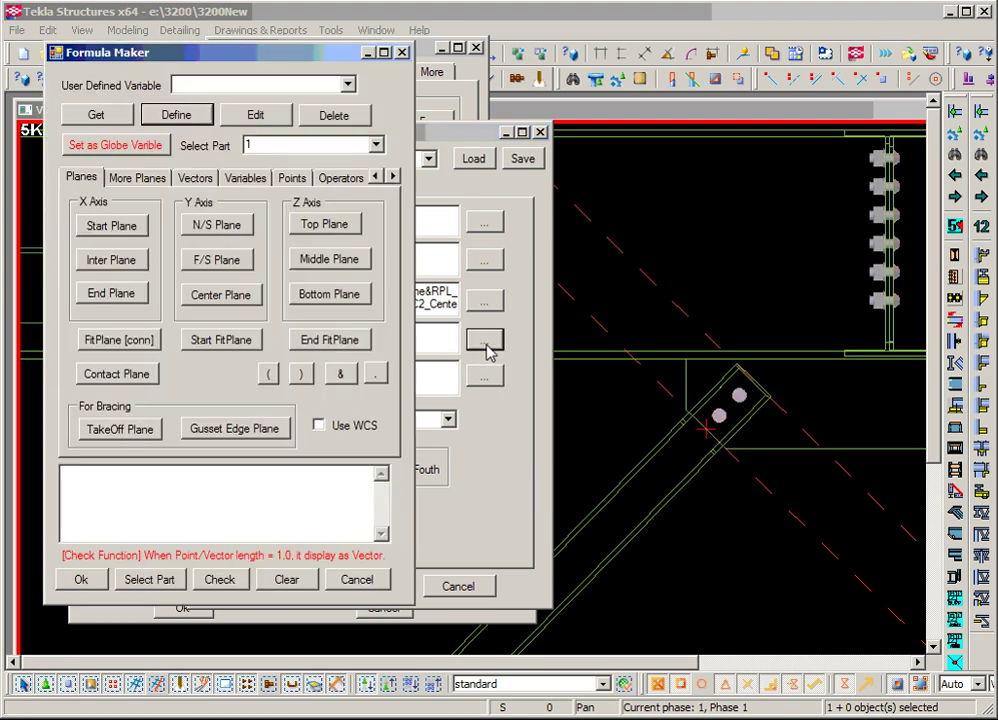
left_click(376, 145)
left_click(357, 172)
left_click(208, 180)
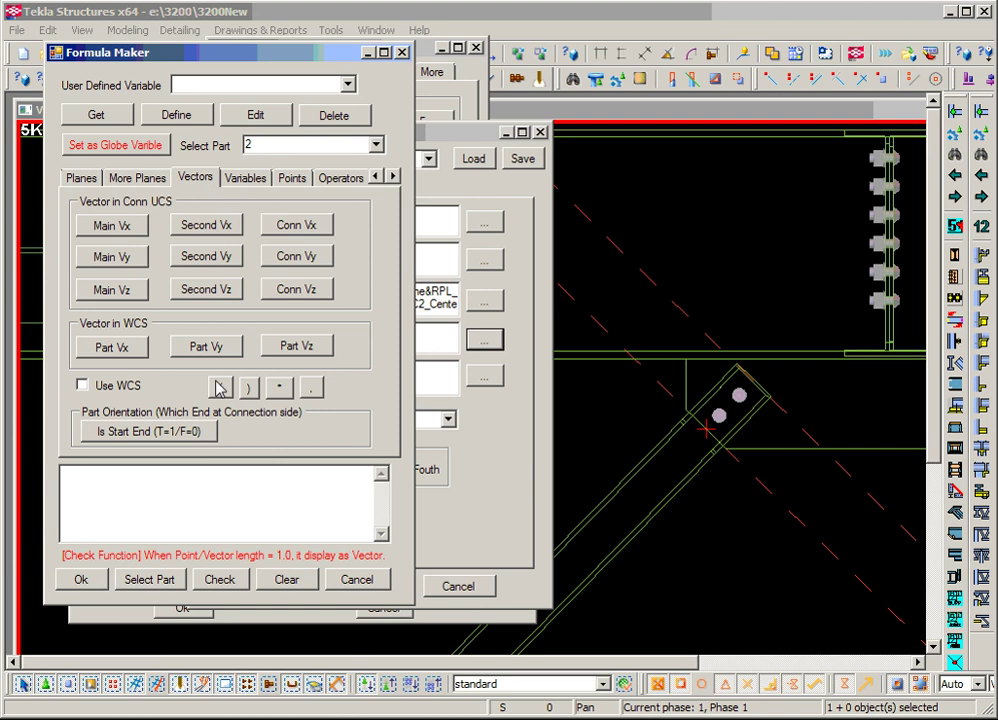
left_click(127, 349)
left_click(63, 474)
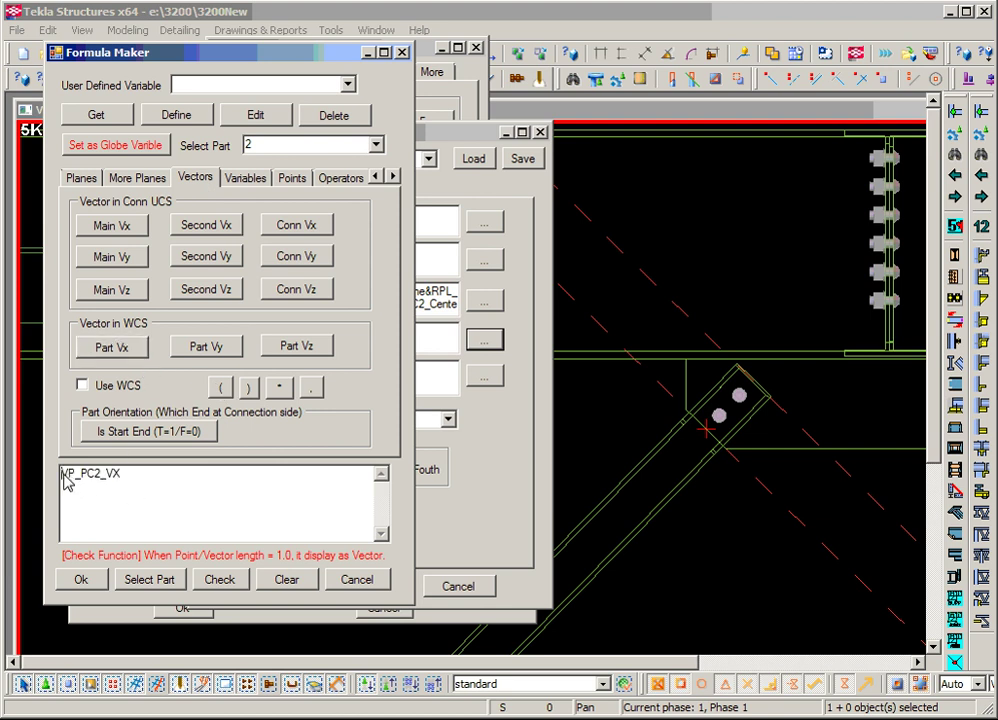
type("-")
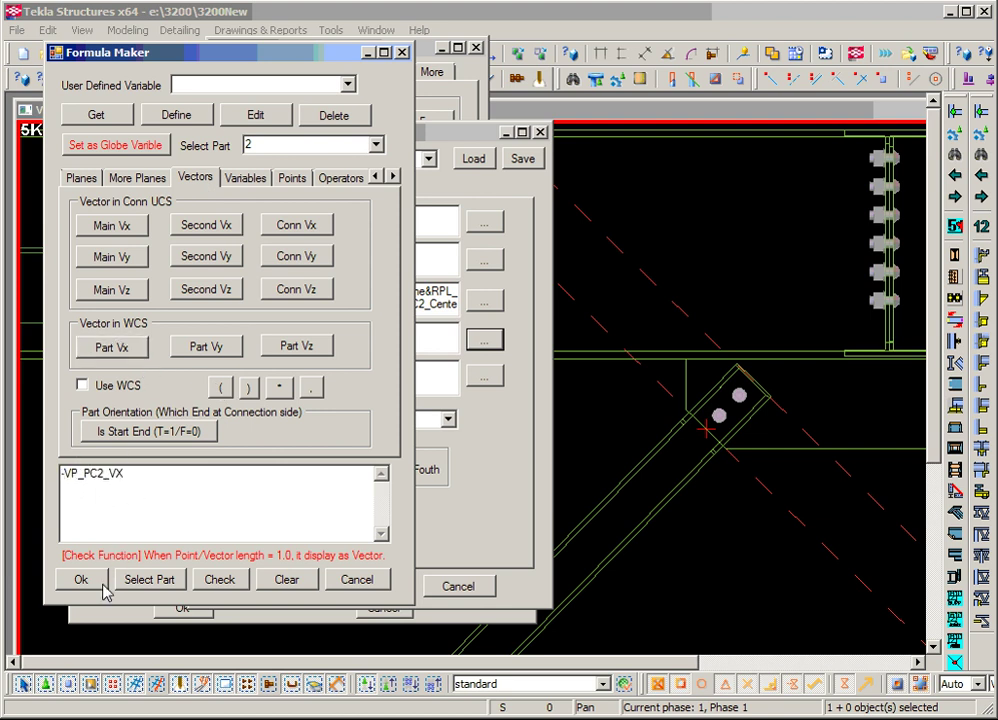
left_click(103, 584)
Step: Build Bolt1's Vector Y formula by multiplying part 2's X vector with part 3's Z vector, VP_PC2_VX*VP_PC3_VZ
left_click(484, 376)
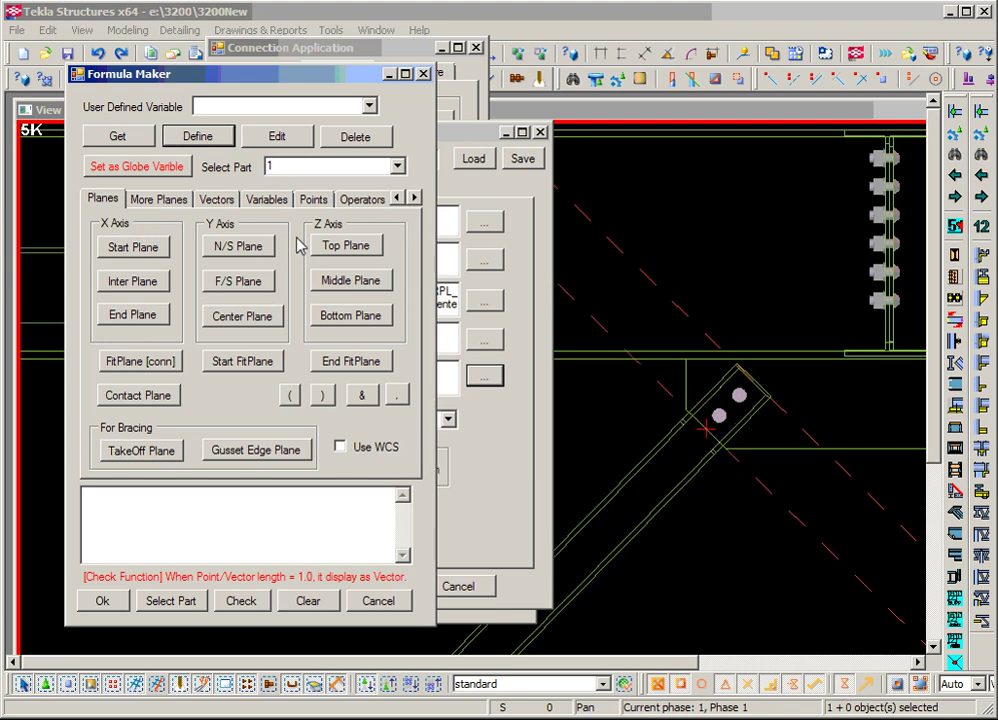
left_click(397, 166)
left_click(383, 196)
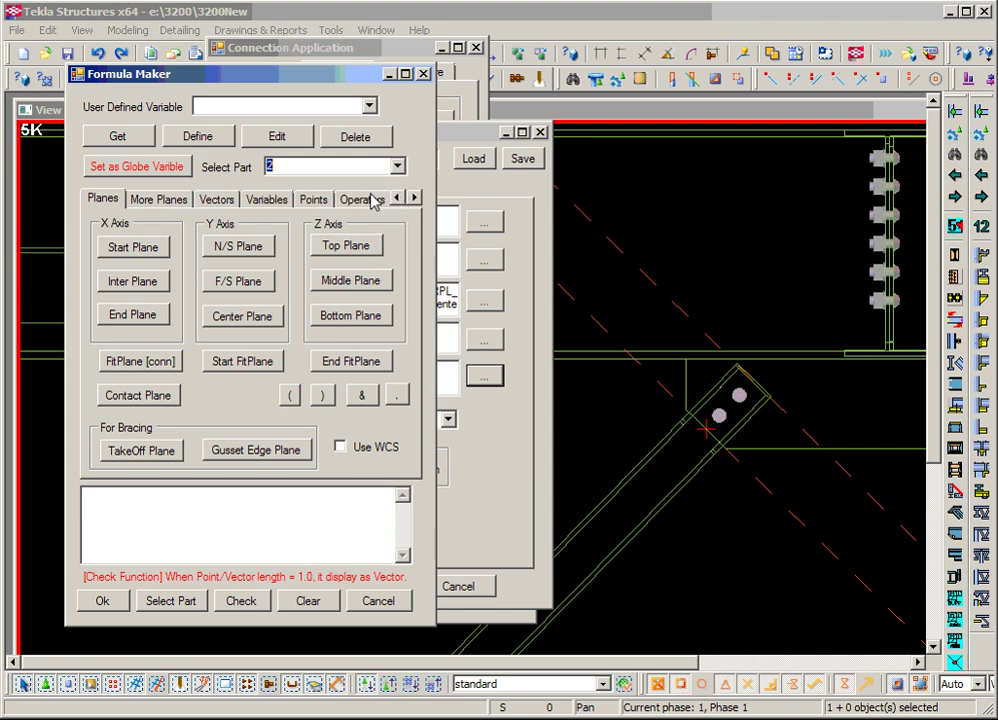
left_click(216, 198)
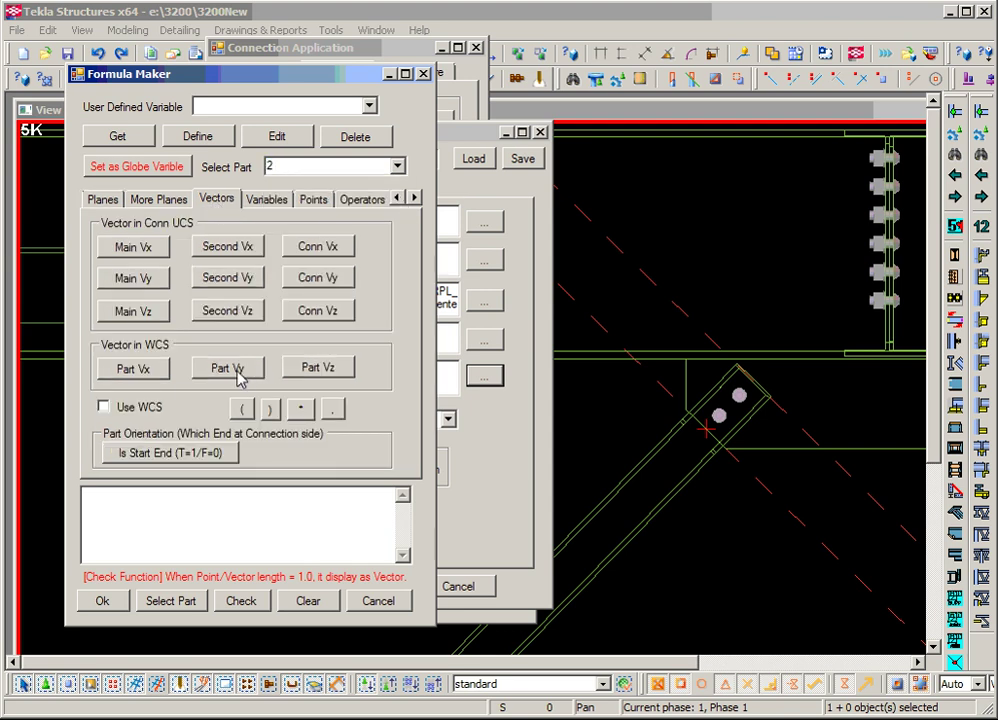
left_click(655, 465)
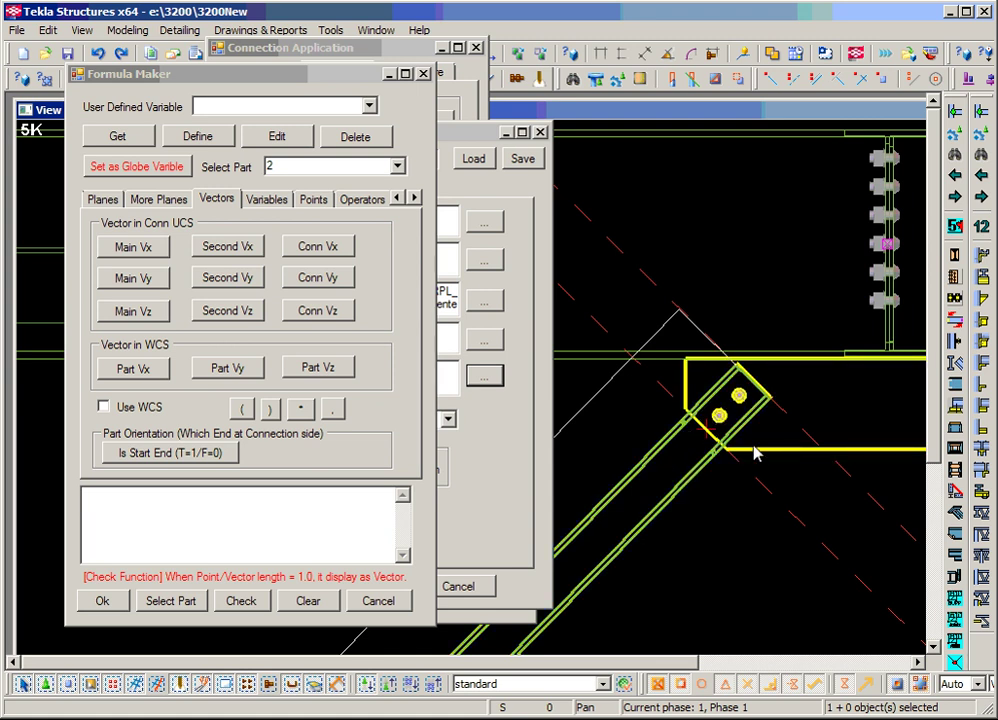
left_click(338, 521)
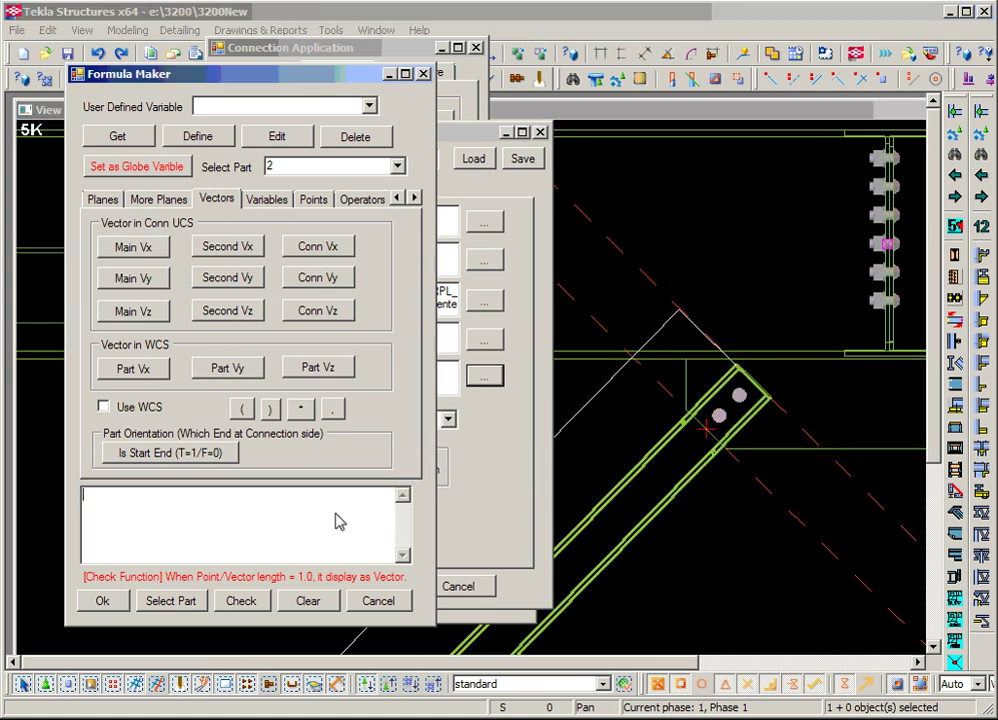
left_click(158, 372)
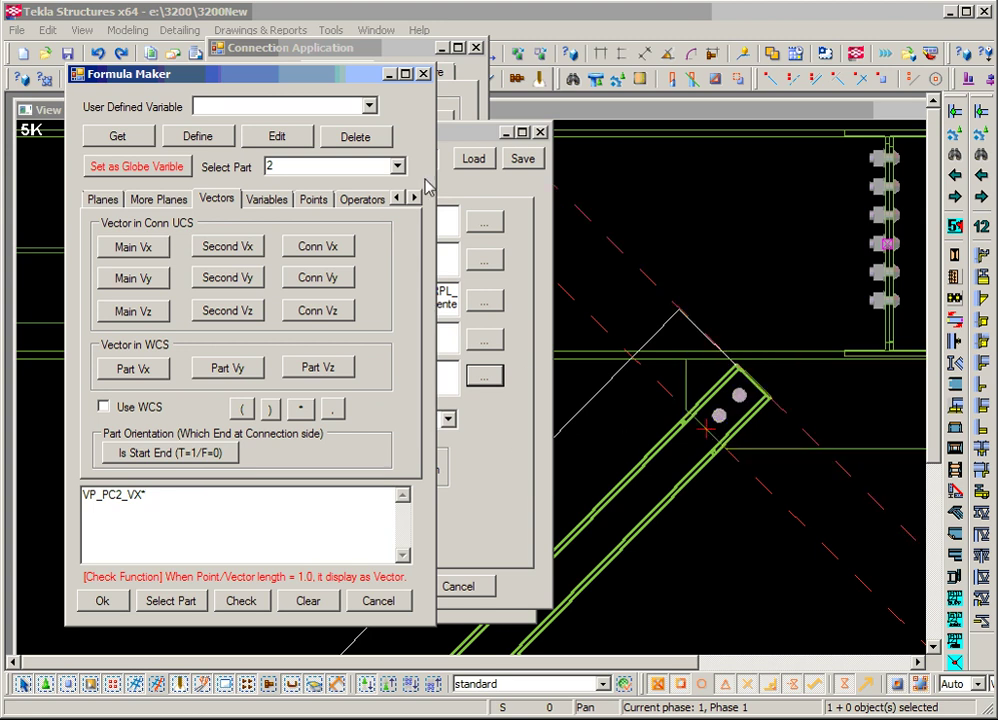
left_click(397, 166)
left_click(390, 211)
left_click(321, 367)
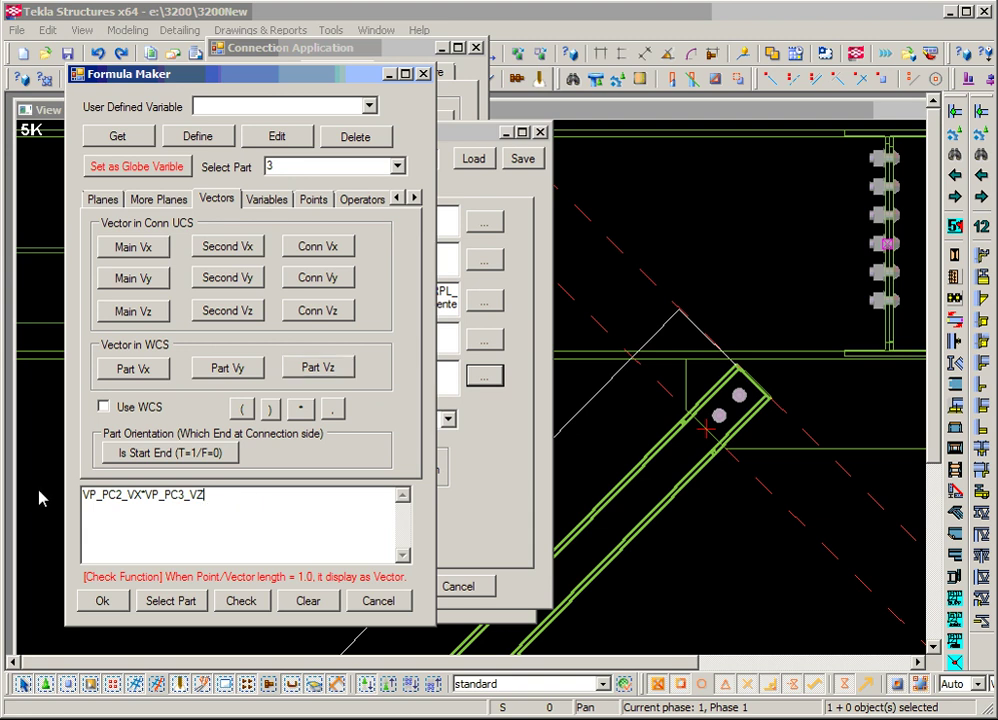
left_click(226, 510)
Step: Check the Vector Y formula against the connection parts and examine the vector's direction in the model
left_click(241, 600)
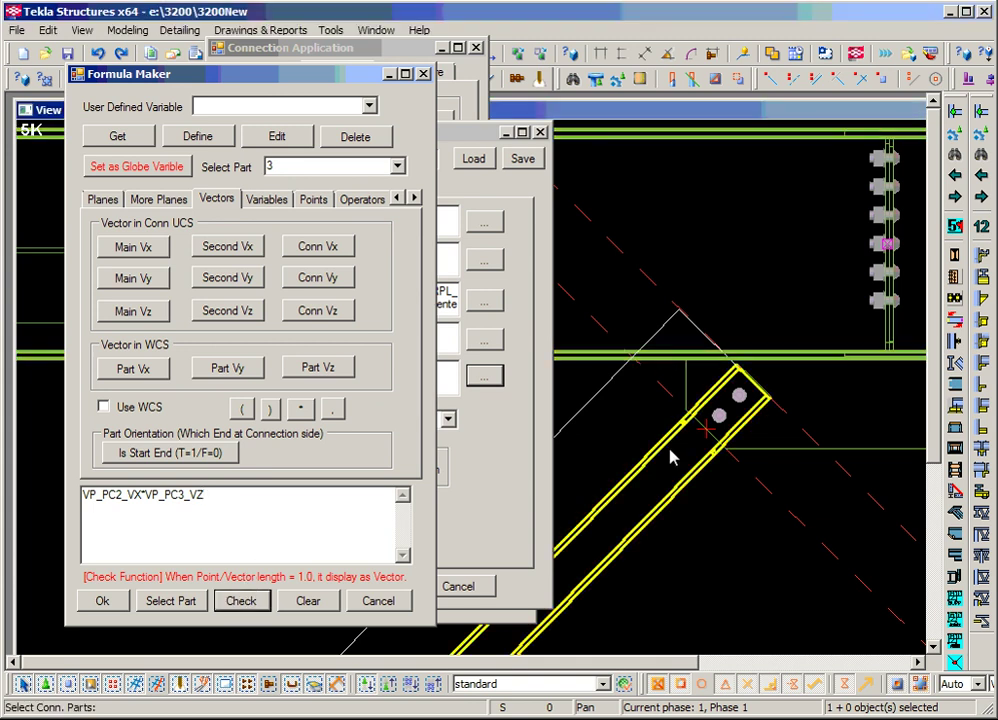
left_click(769, 452)
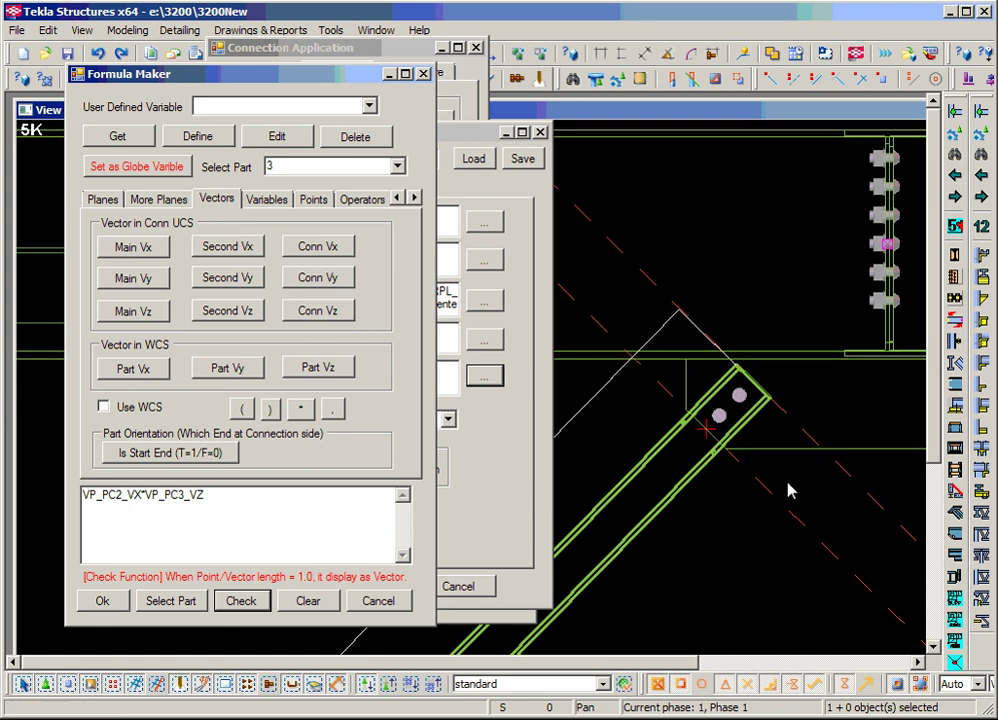
left_click(797, 597)
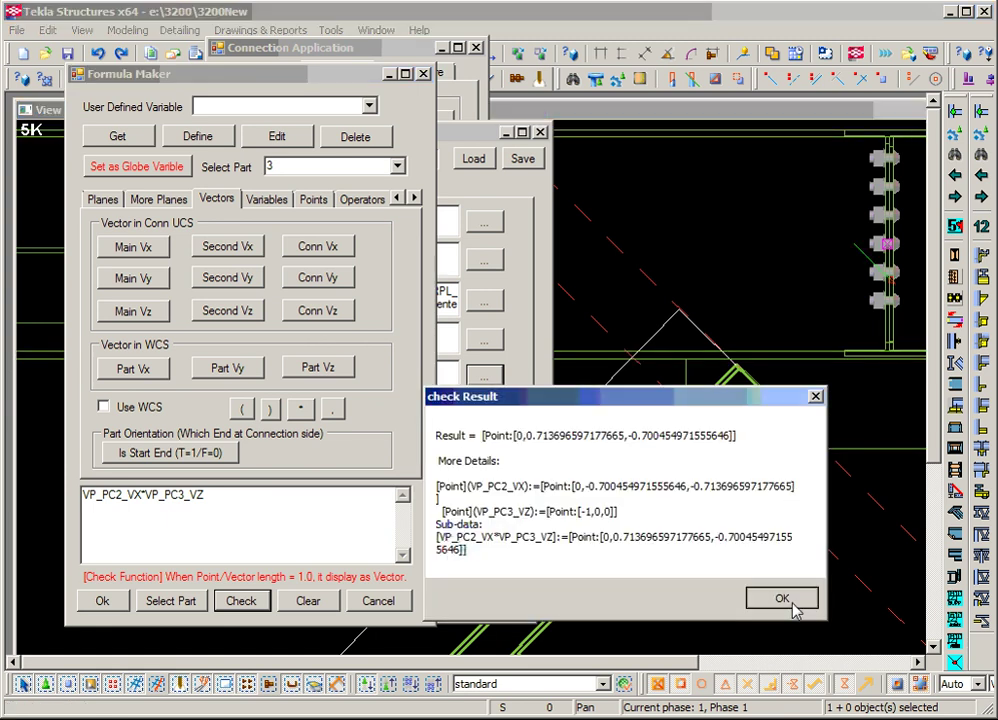
scroll(765, 420, "up", 2)
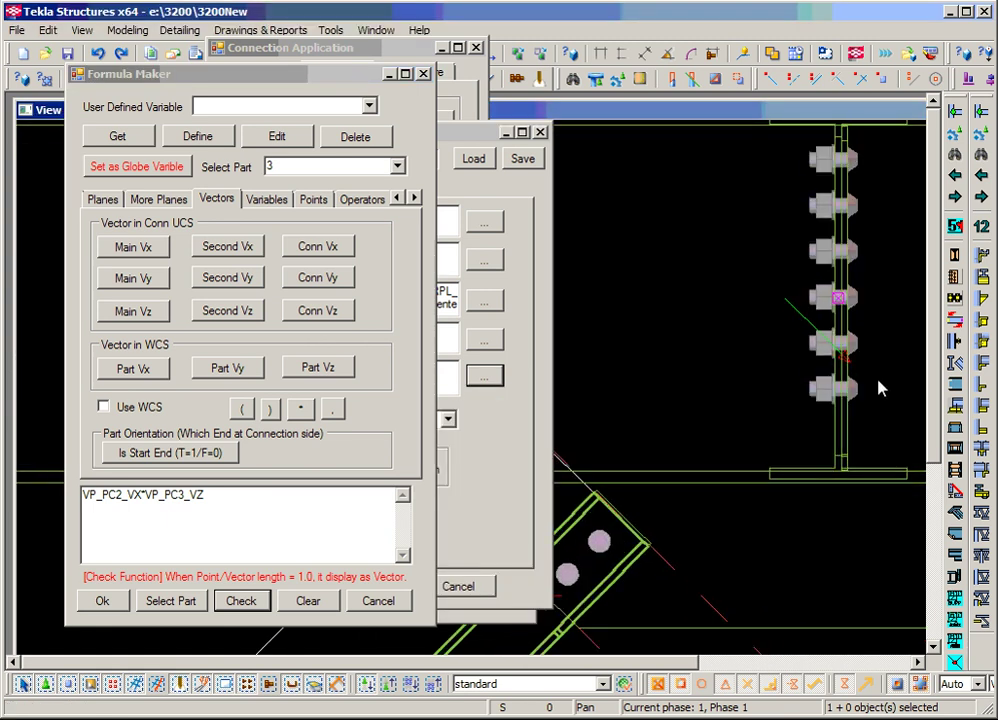
Step: Accept the formula VP_PC2_VX*VP_PC3_VZ as Bolt1's Vector Y
scroll(824, 405, "down", 3)
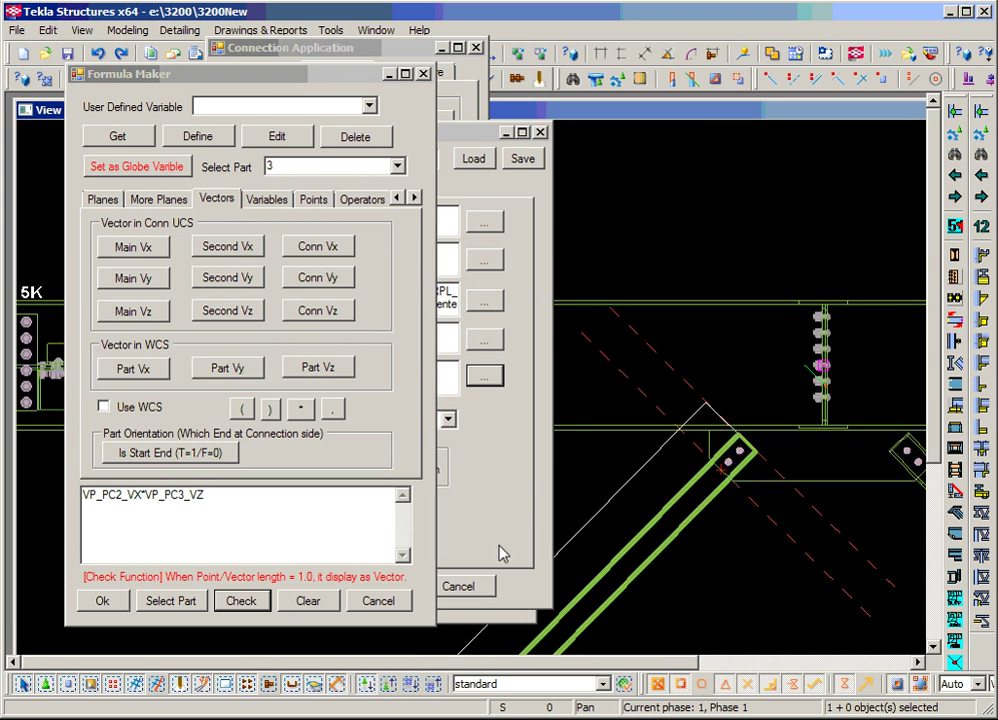
left_click(113, 601)
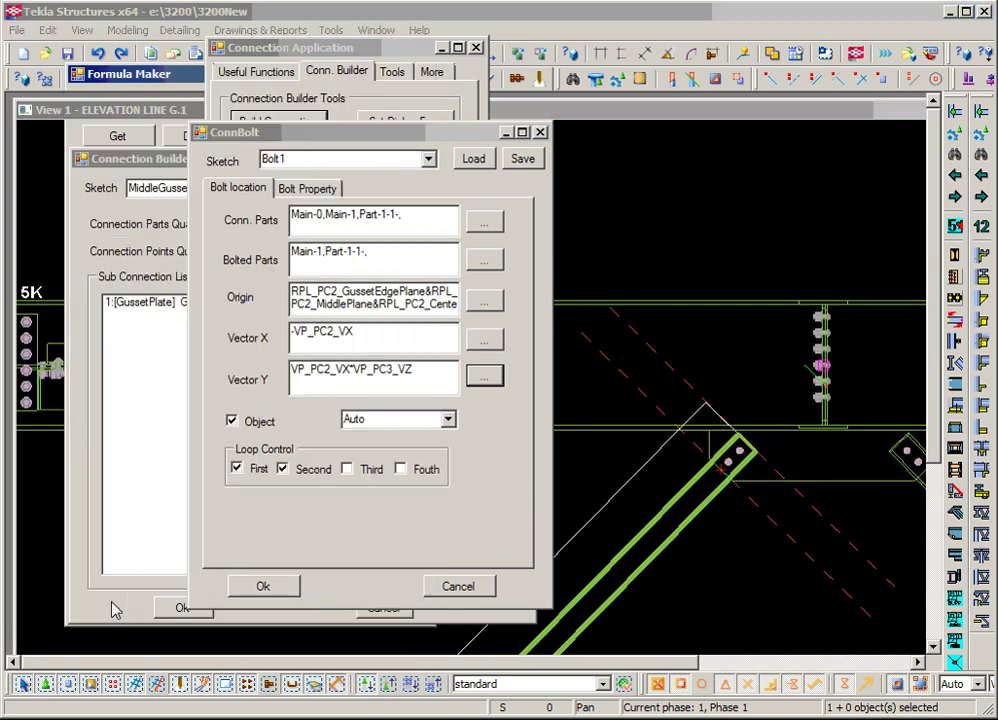
scroll(745, 482, "up", 3)
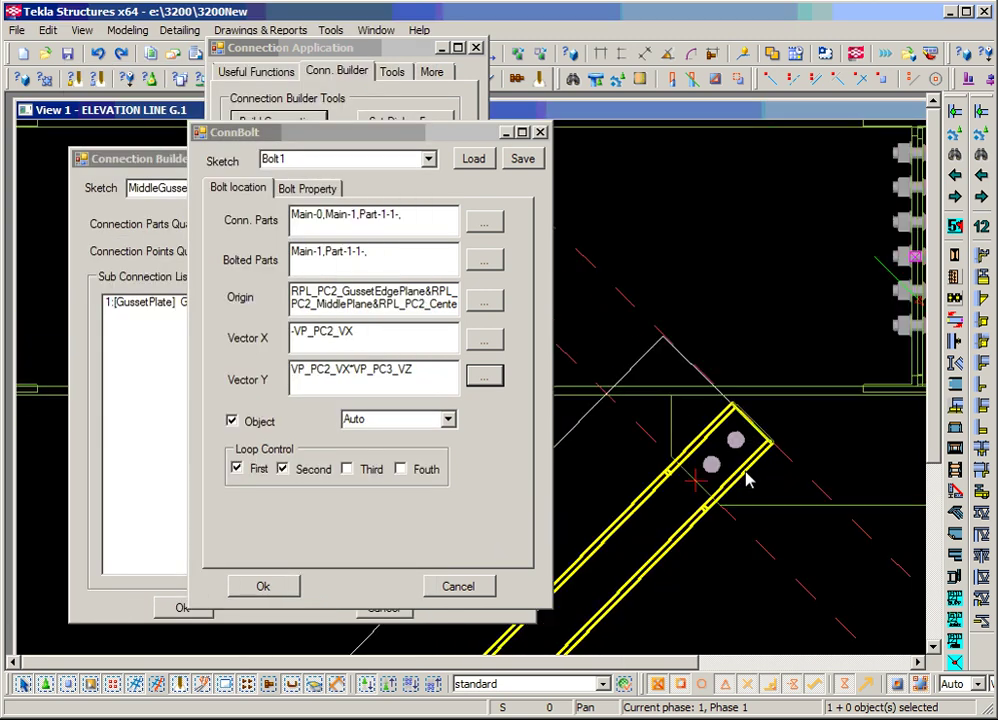
scroll(745, 480, "down", 1)
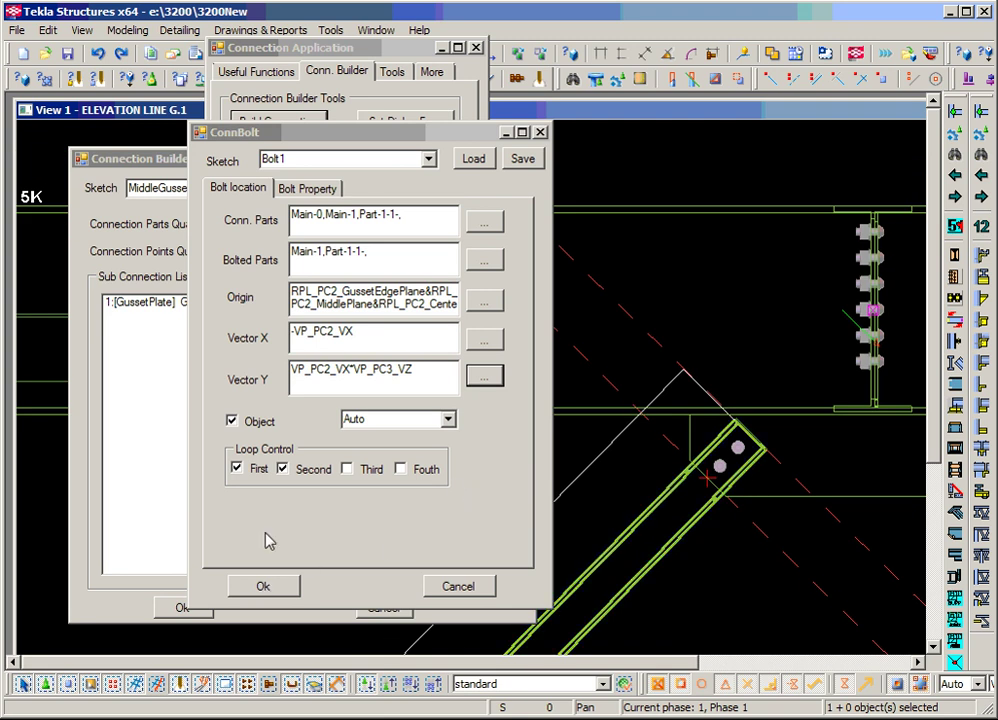
Step: Set Bolt1's bolt standard to A325N and its bolt type to Site
left_click(311, 189)
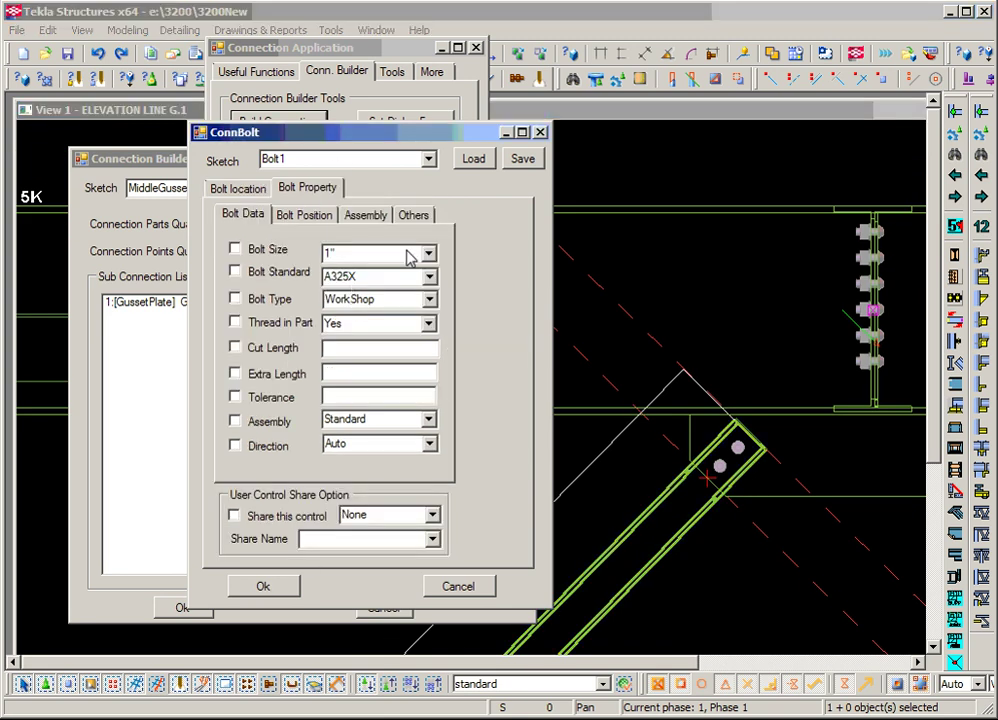
left_click(428, 276)
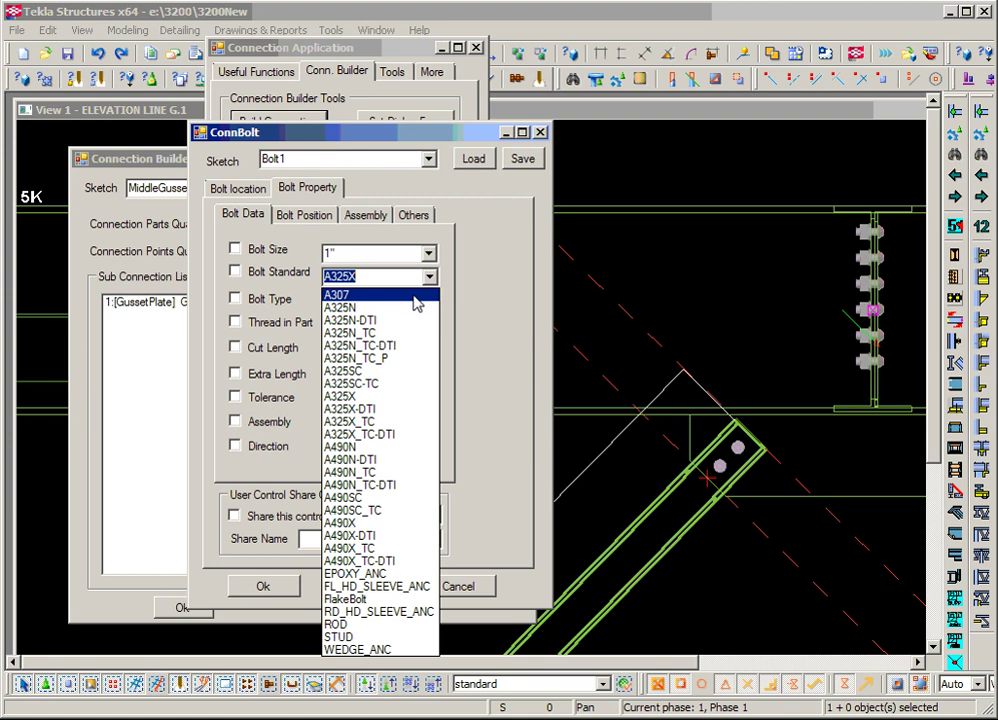
left_click(412, 307)
left_click(428, 299)
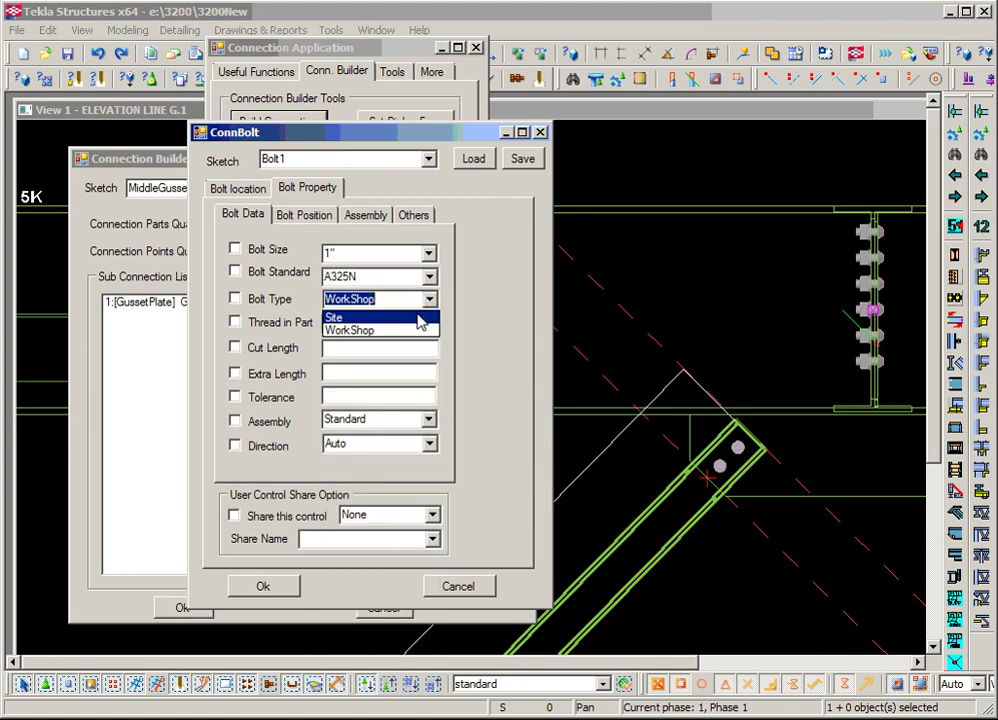
left_click(414, 319)
Step: Set Bolt1's Y quantity to 2 and X distance to 0, and accept the bolt definition
left_click(304, 214)
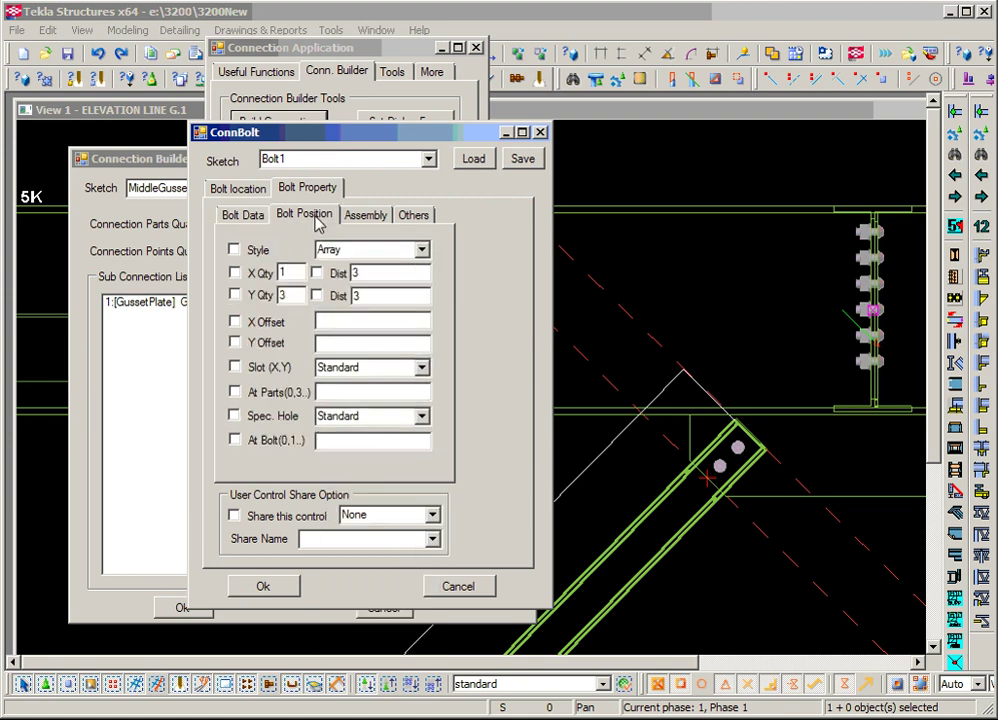
double_click(300, 294)
type("2")
double_click(372, 274)
type("0")
left_click(280, 588)
Step: Edit Bolt1 to share its user control as Master under the share name BoltBrace
left_click(182, 318)
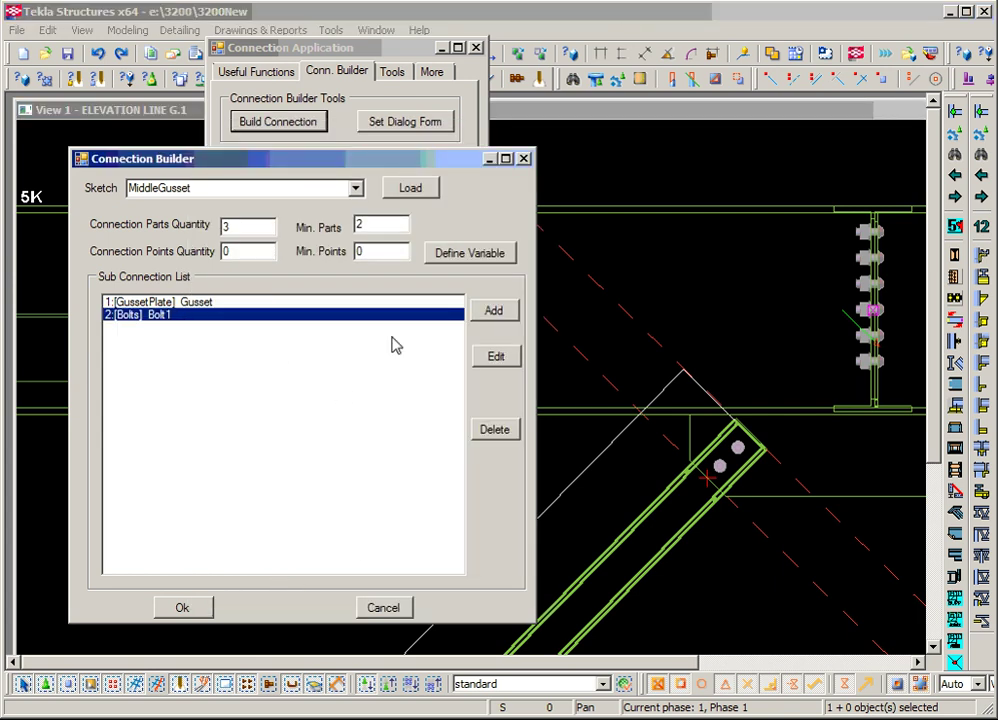
left_click(497, 360)
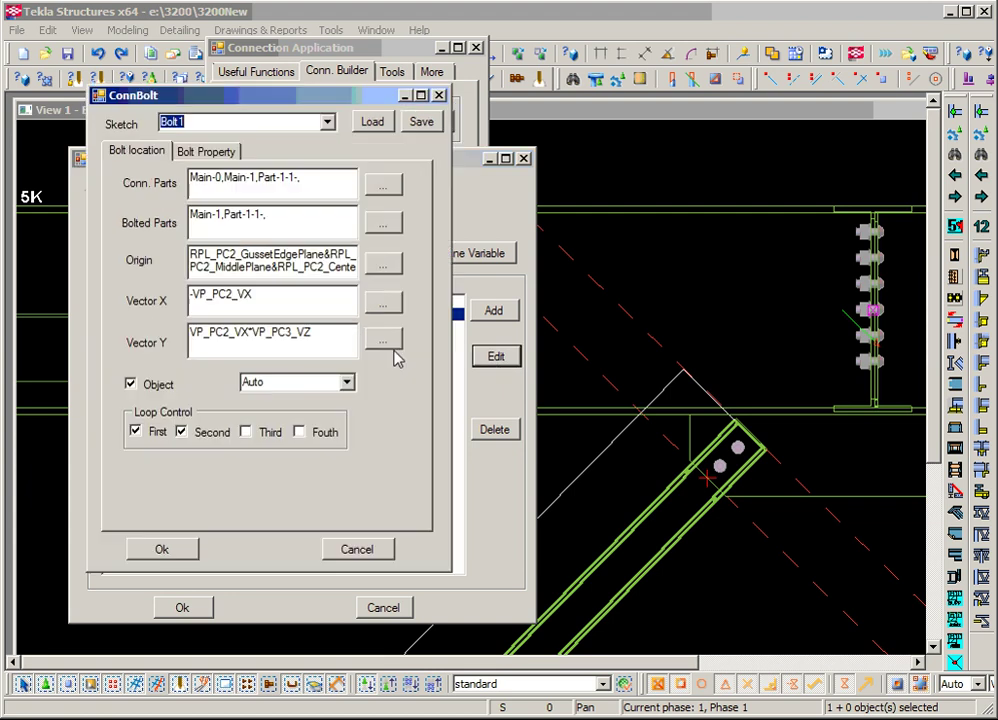
left_click(205, 151)
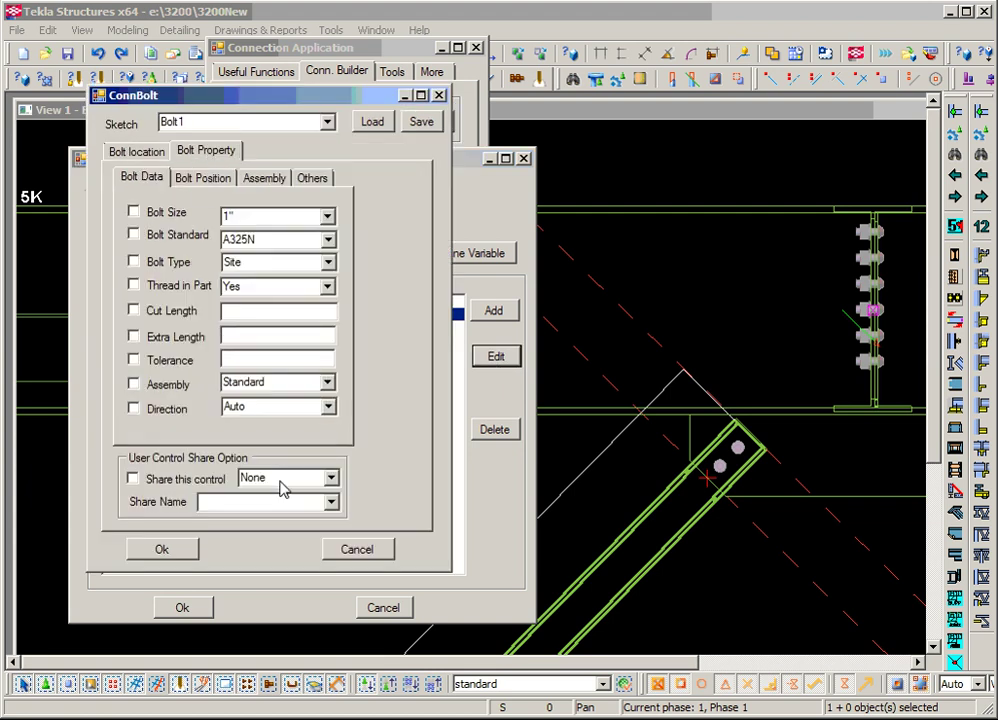
left_click(330, 478)
left_click(300, 496)
left_click(300, 505)
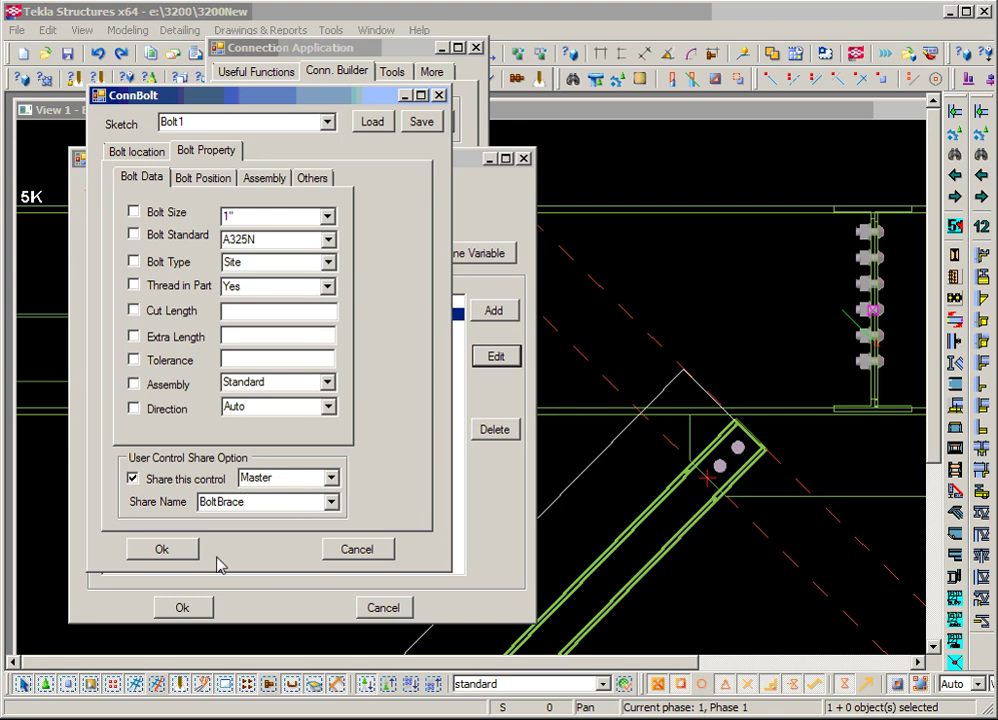
left_click(183, 552)
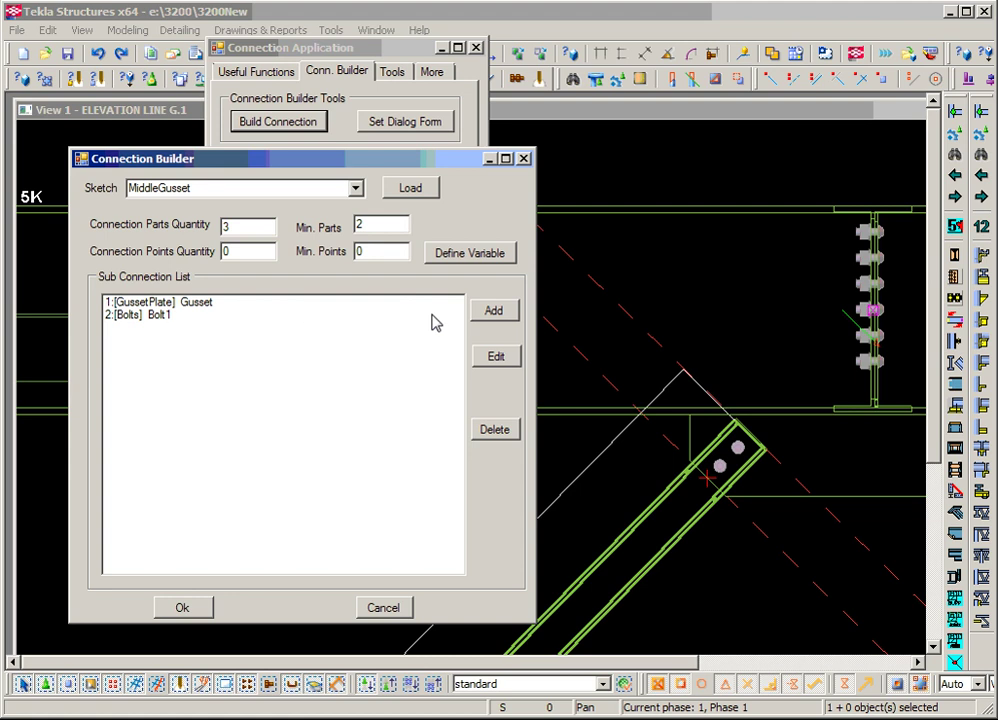
Step: Add another Bolts sub-connection to MiddleGusset and name its sketch Bolts2
left_click(507, 314)
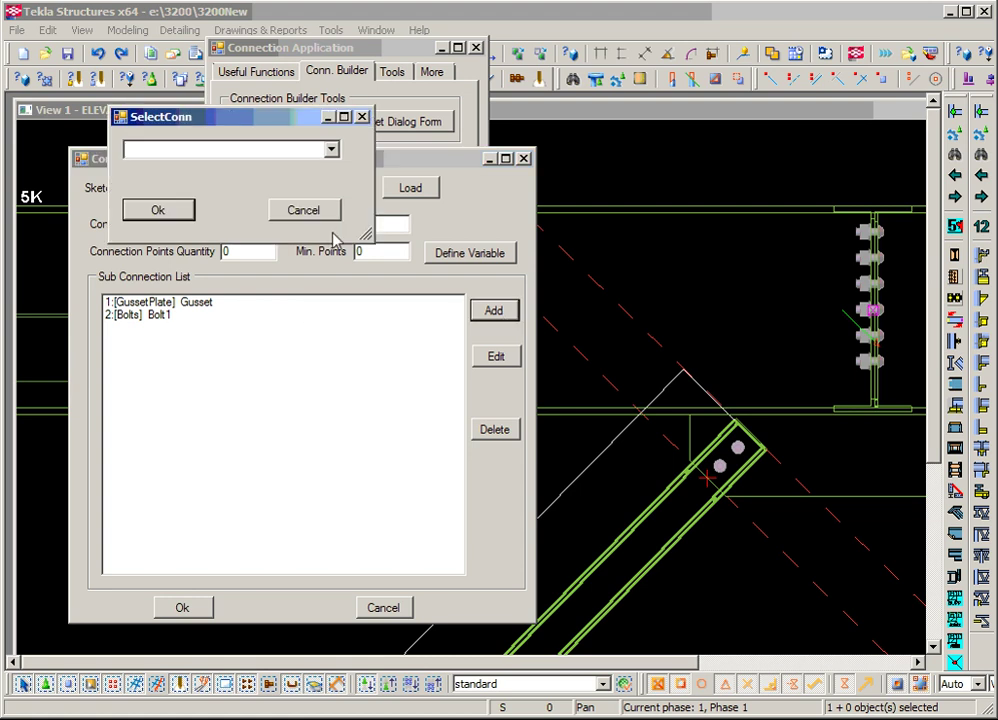
left_click(330, 149)
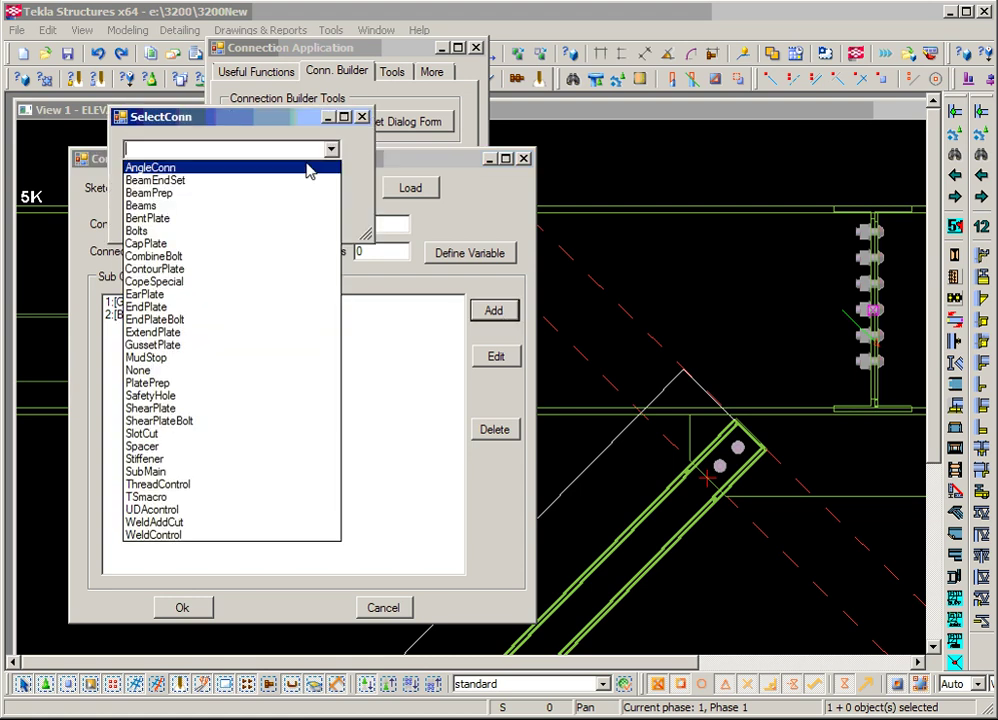
left_click(250, 231)
left_click(187, 215)
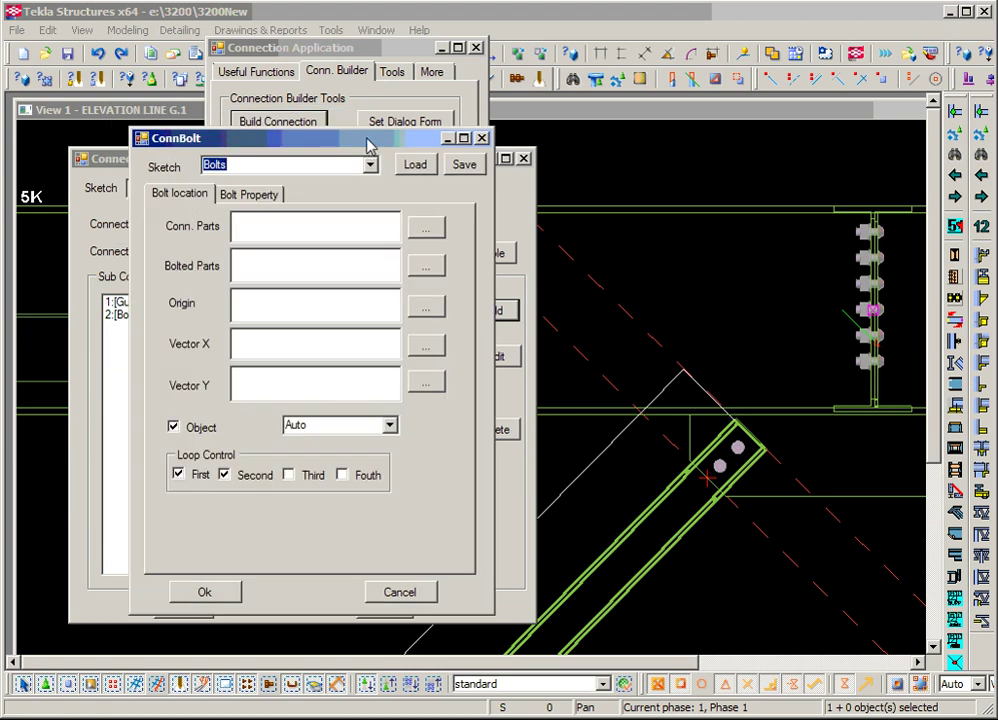
left_click_drag(372, 140, 436, 91)
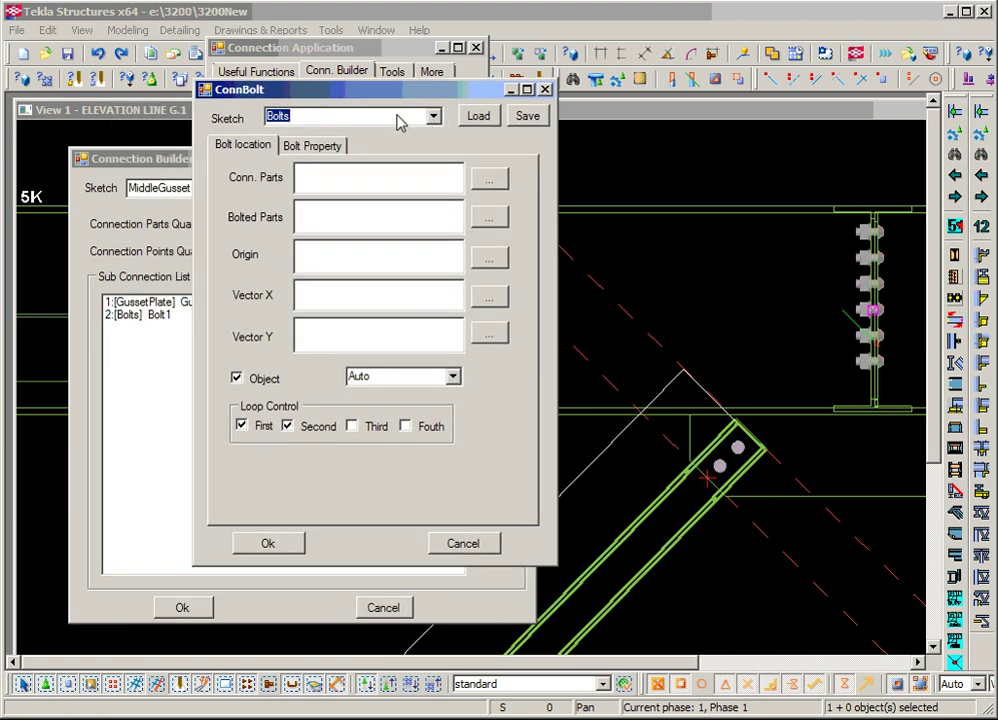
left_click(395, 122)
type("2")
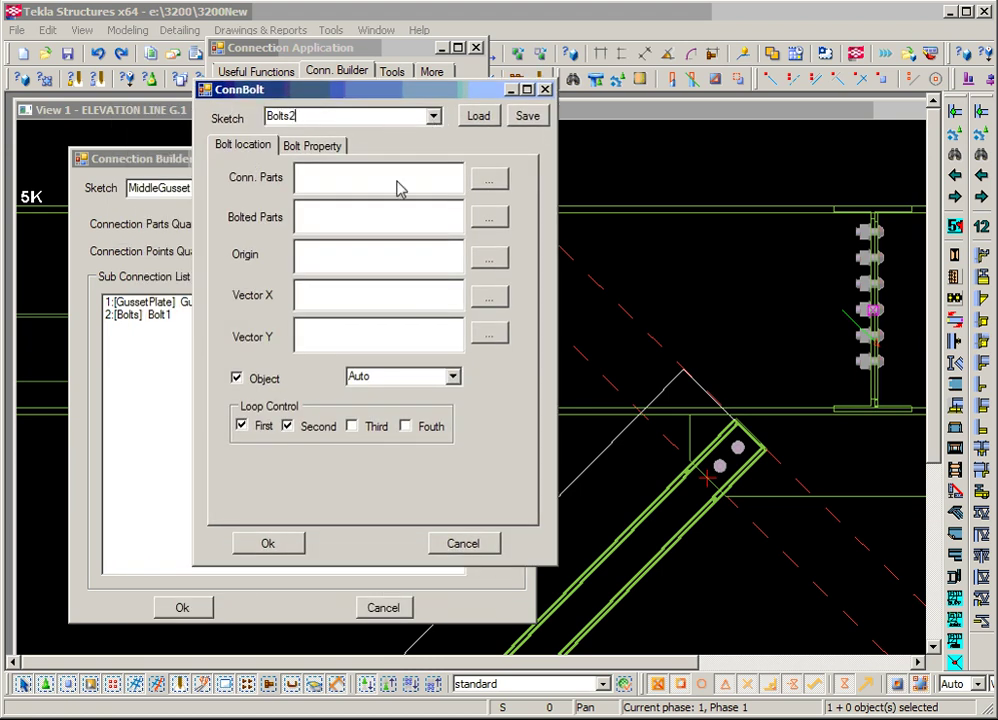
Step: Select Main-0, Main-2 and Part-1-1- as the connection parts of Bolts2
left_click(489, 178)
left_click(230, 217)
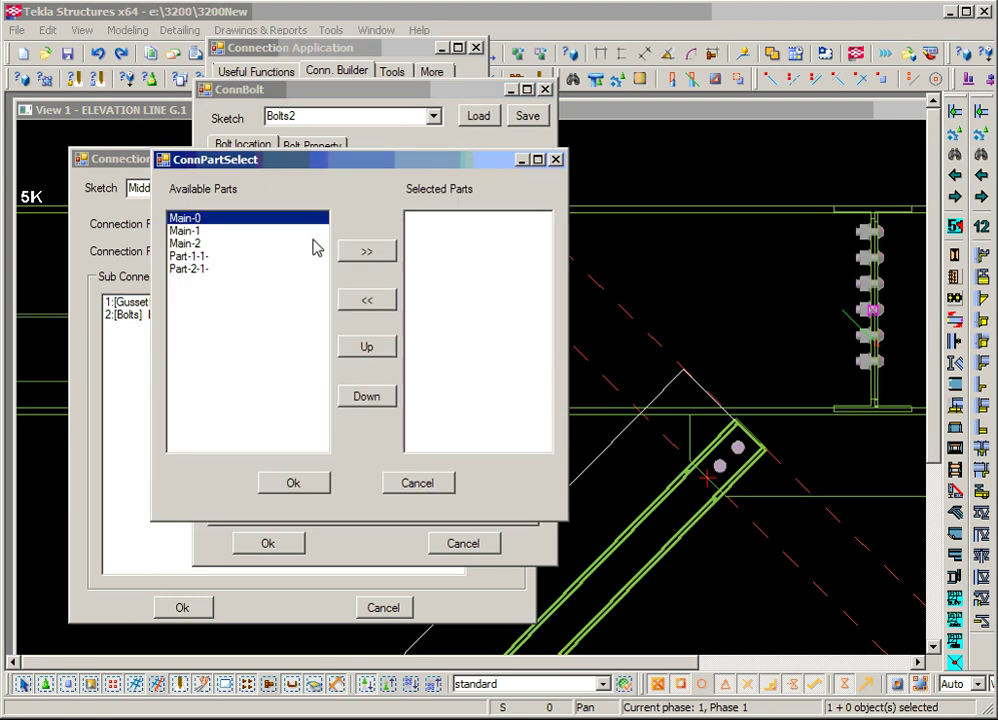
left_click(370, 250)
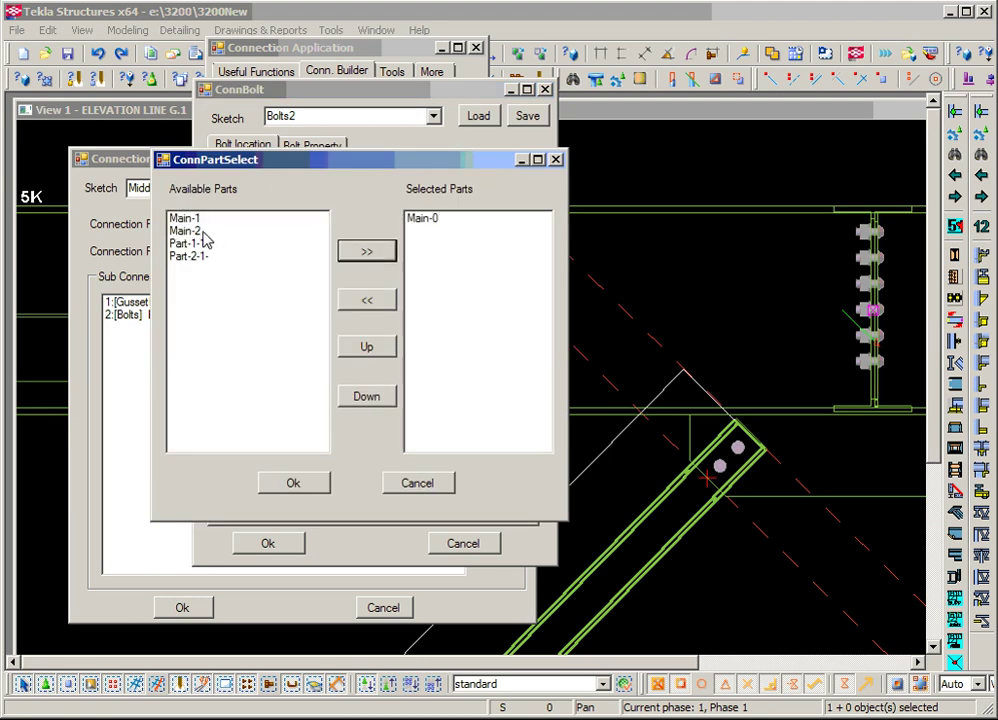
left_click(190, 231)
left_click(367, 253)
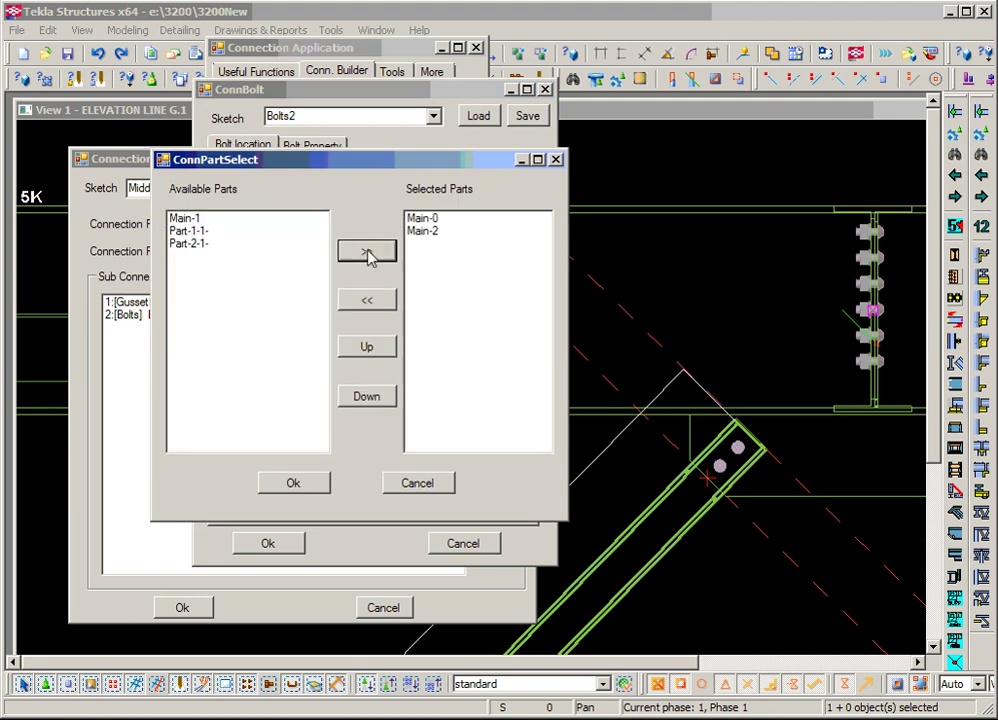
left_click(192, 231)
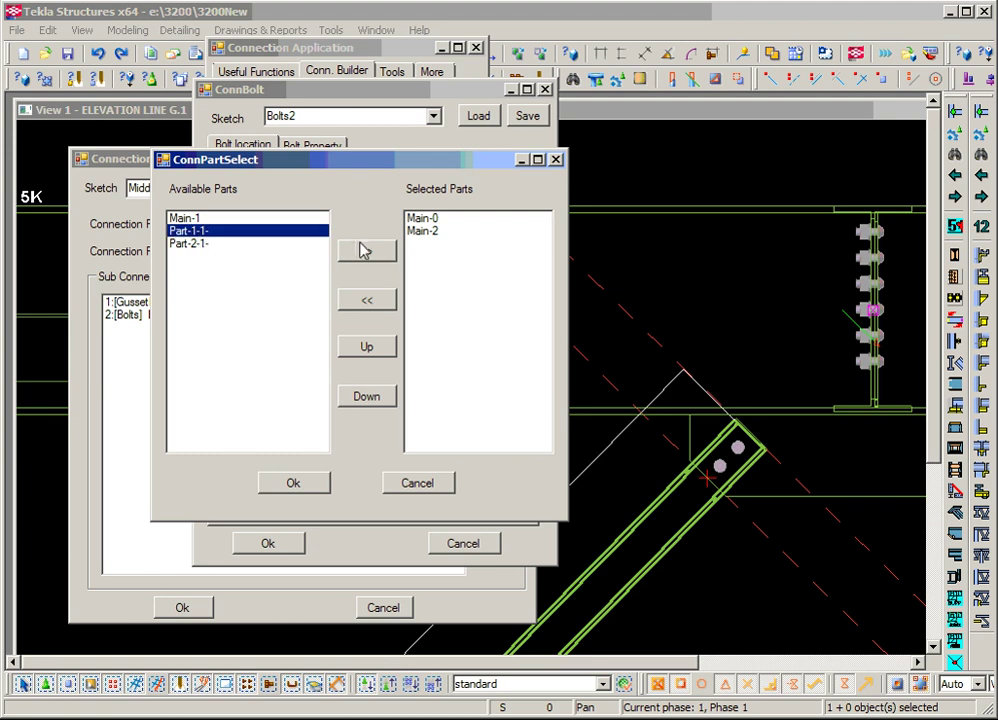
left_click(364, 252)
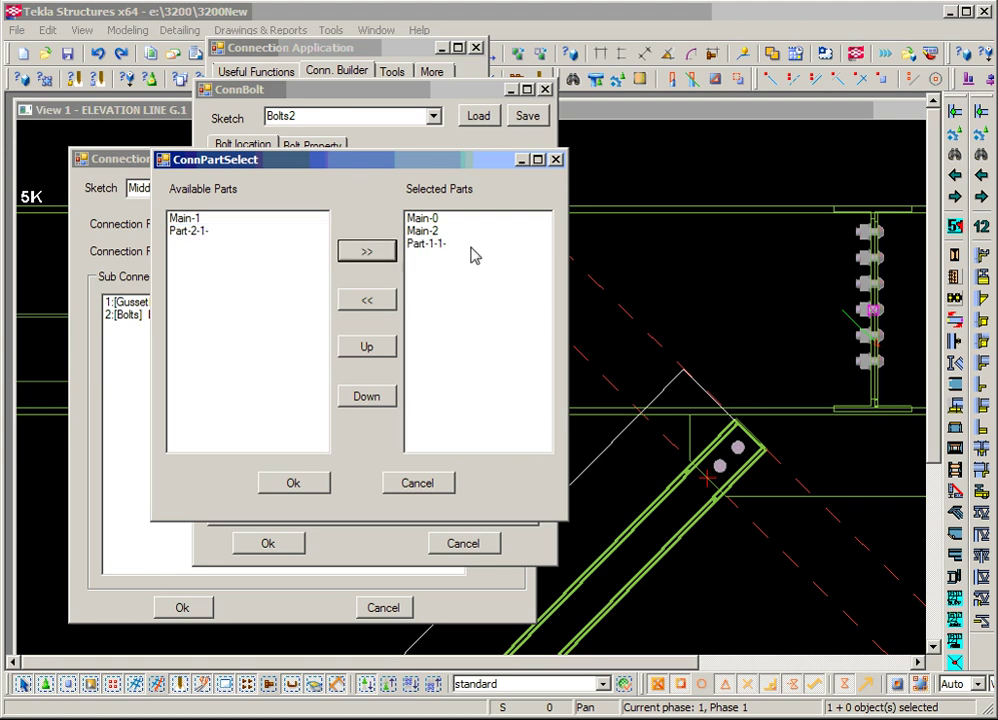
left_click(293, 484)
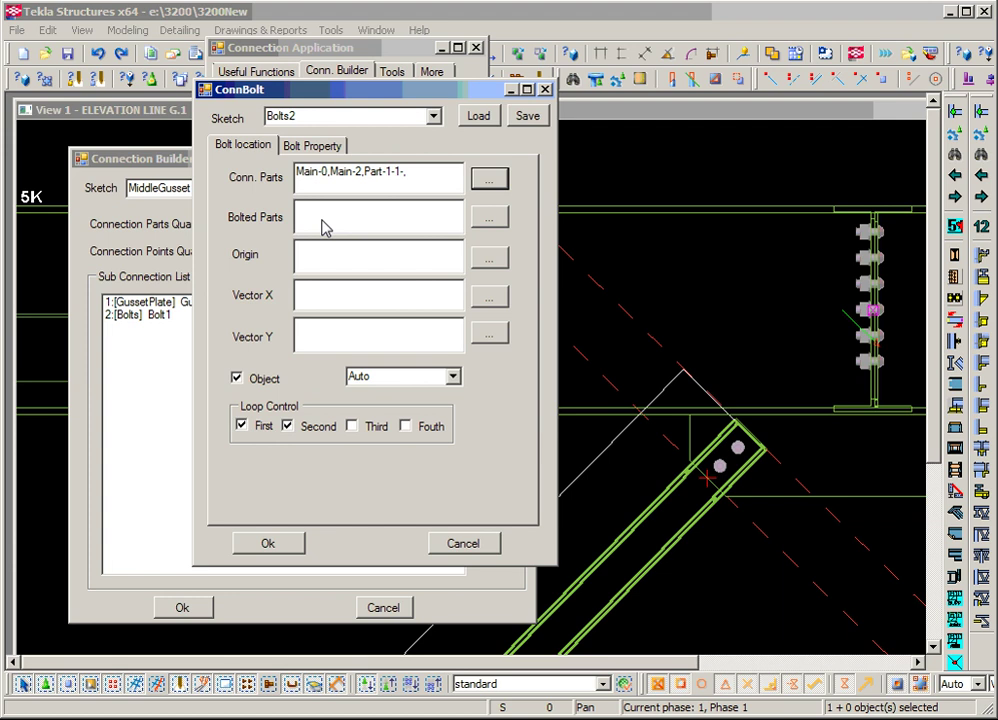
Step: Load the MiddleGusset#Bolt1 settings into the new bolt sub-connection and change its connection parts to Main-0,Main-2,Part-1-1-
left_click(433, 116)
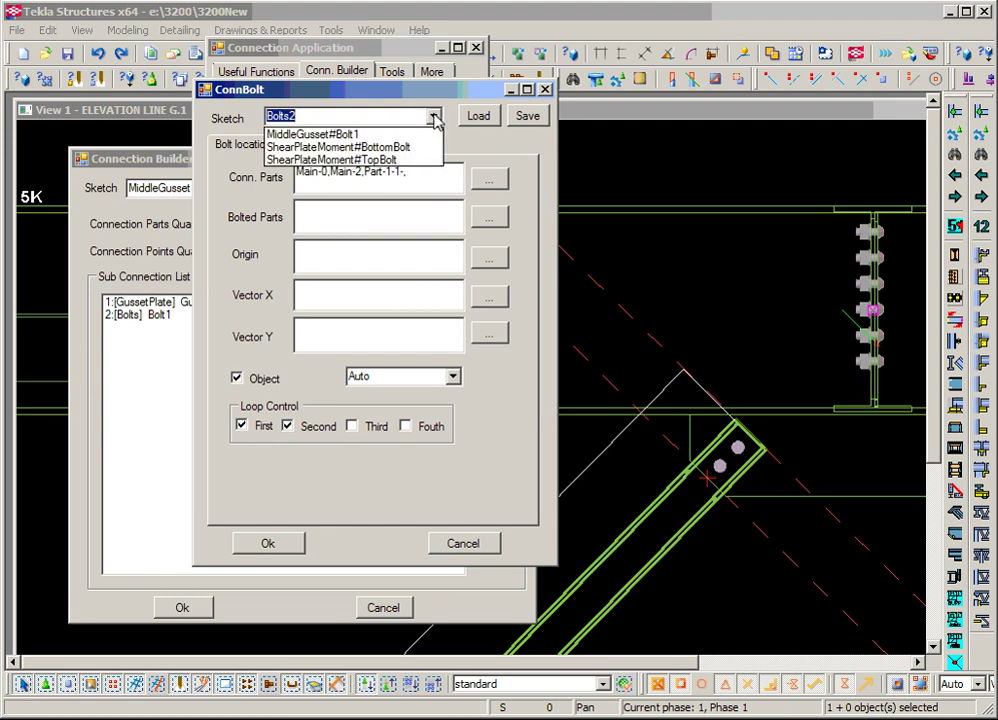
left_click(421, 134)
left_click(478, 116)
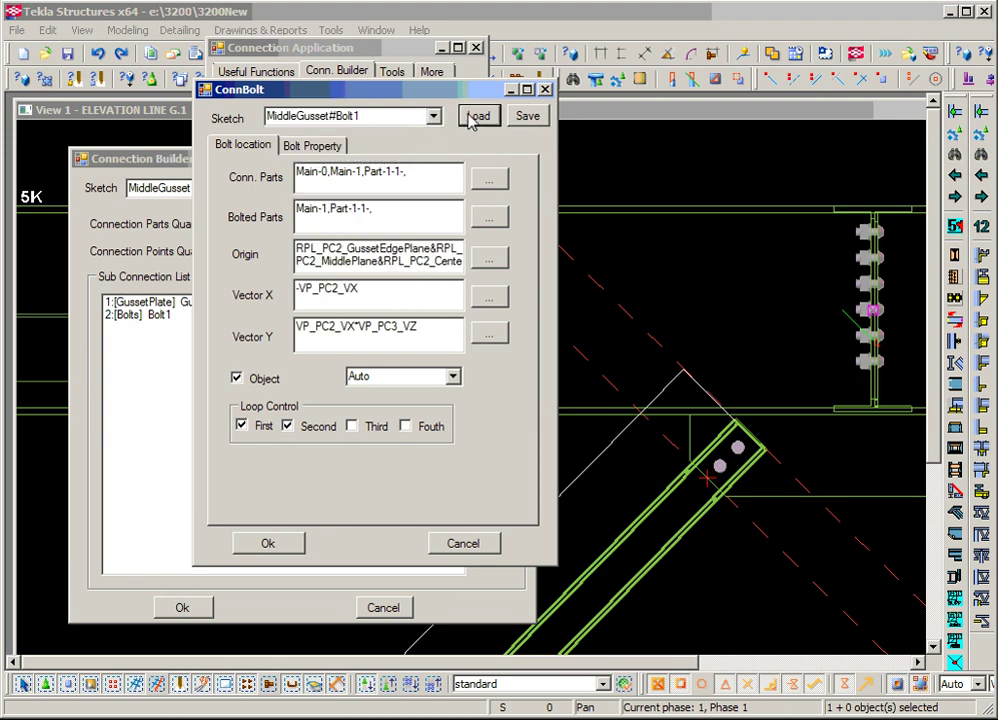
double_click(359, 173)
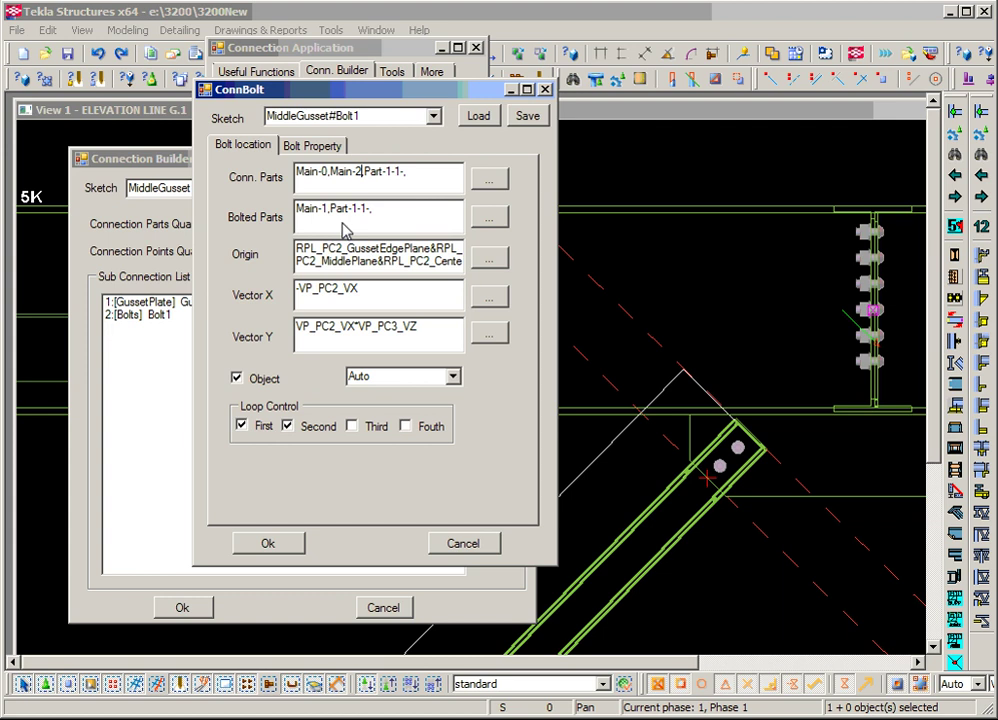
Step: Set the new bolt sub-connection's share option to Slave for the BoltBrace control
left_click(302, 148)
left_click(415, 472)
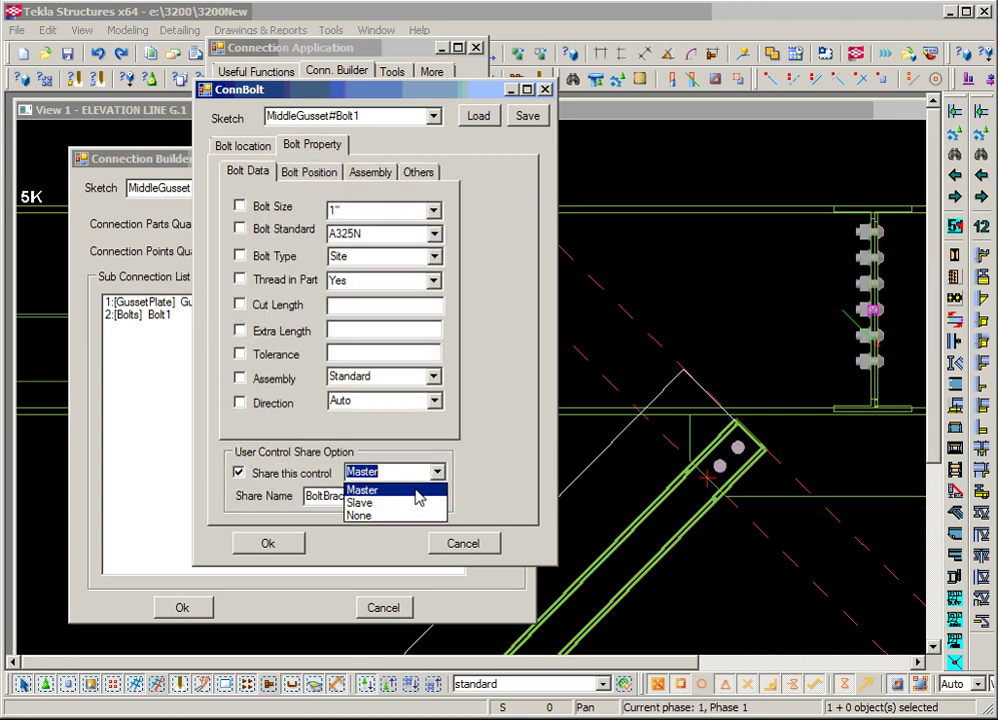
left_click(417, 503)
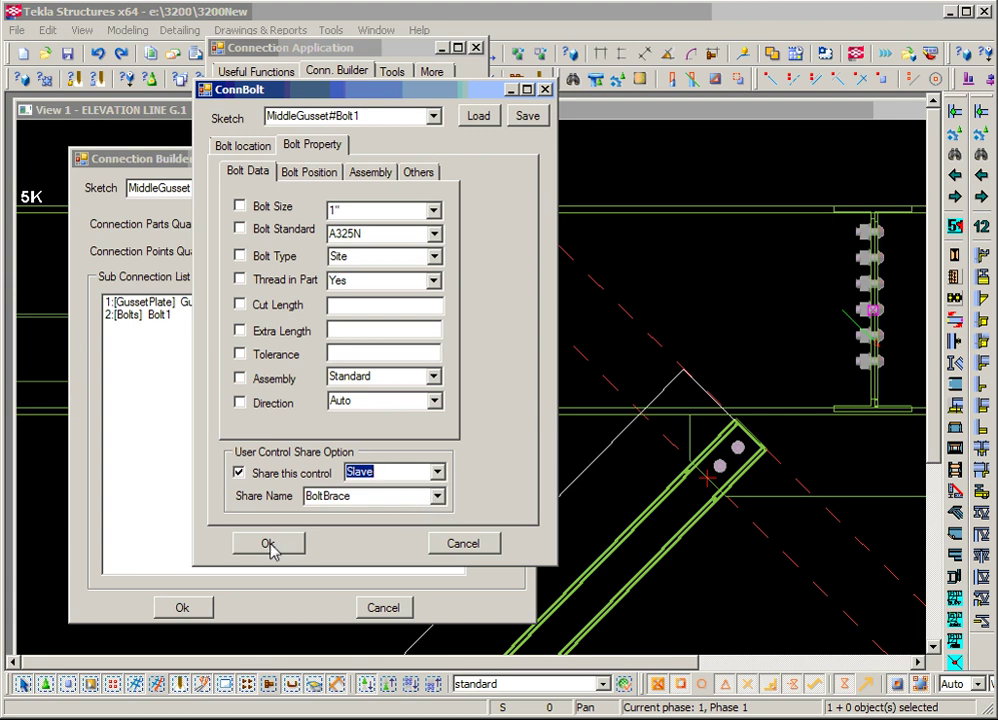
Step: Rename the loaded bolt sketch as Bolt2 and accept it into the sub-connection list
left_click(340, 118)
left_click(340, 118)
key("shift+Home")
key("BackSpace")
left_click_drag(285, 118, 300, 123)
type("2")
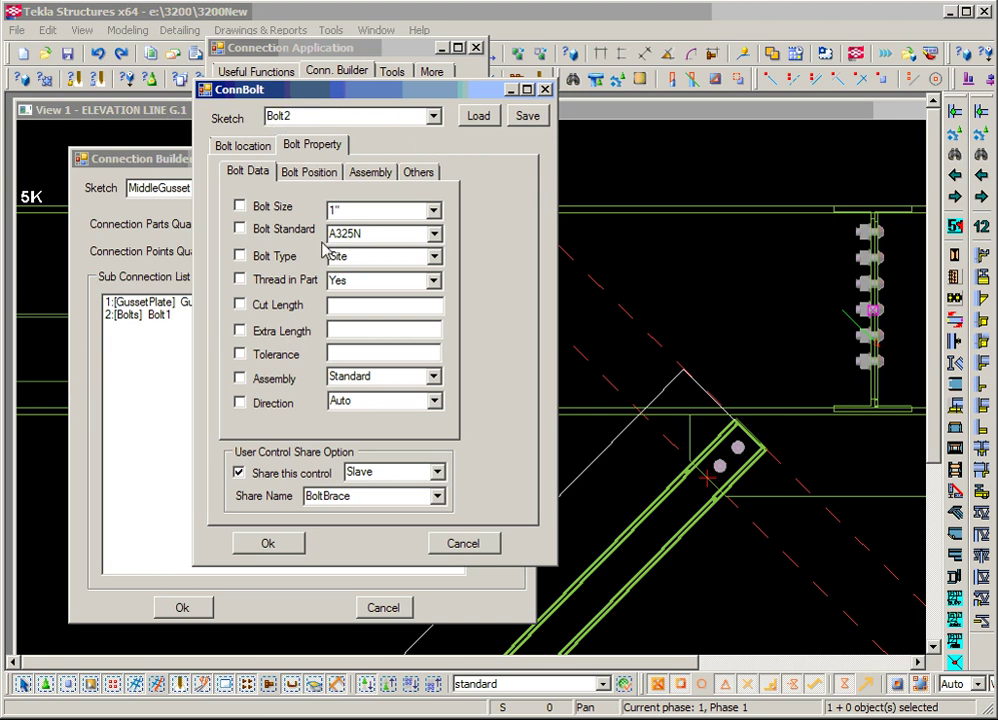
left_click(283, 553)
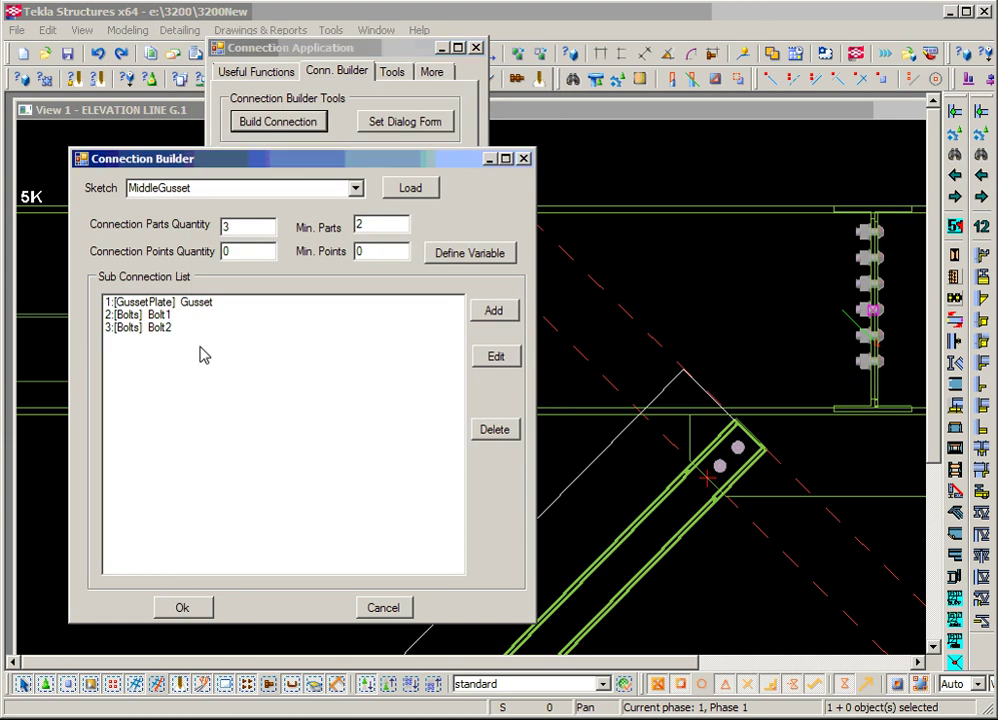
Step: Add a SlotCut sub-connection to MiddleGusset and open its part-to-part slot cut settings at the connection parts
middle_click_drag(713, 461, 673, 401)
scroll(697, 361, "up", 2)
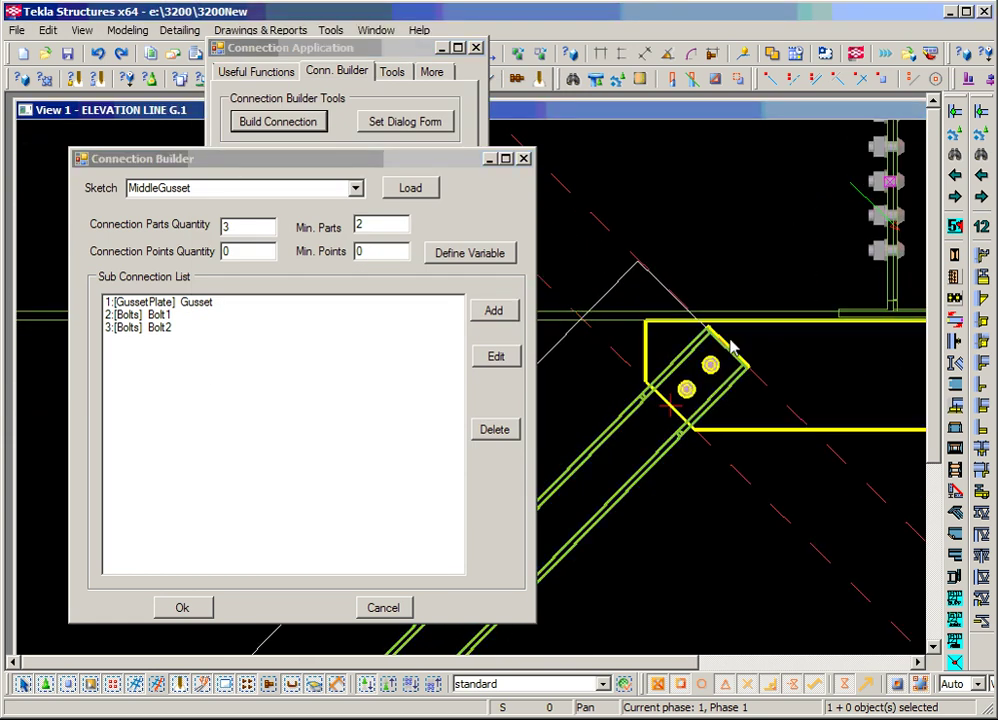
left_click(490, 317)
left_click(395, 213)
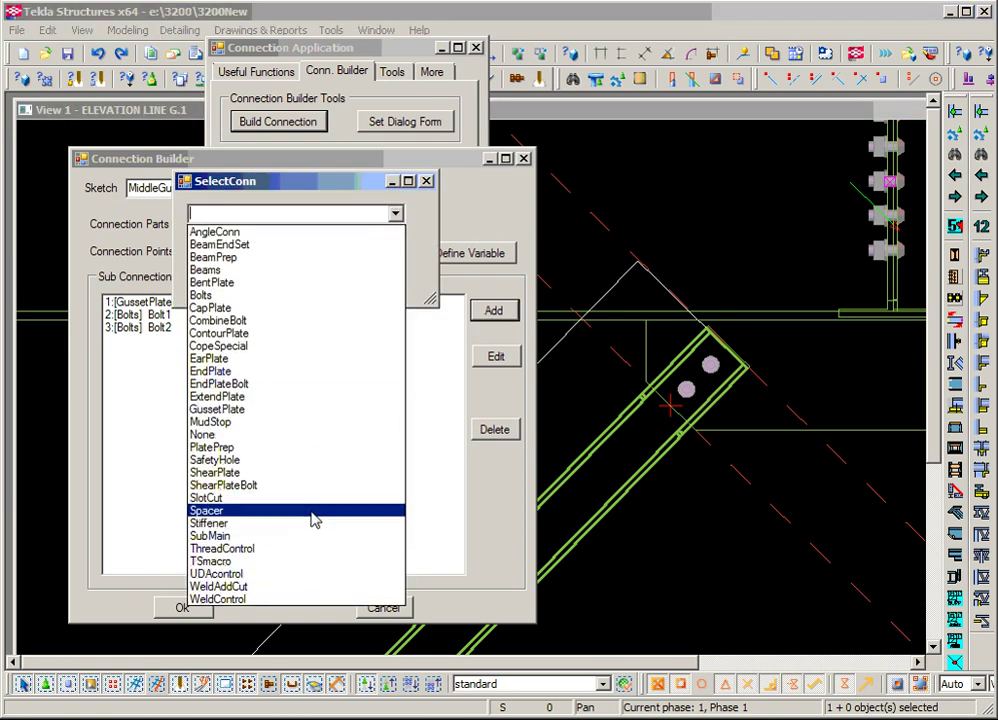
left_click(312, 510)
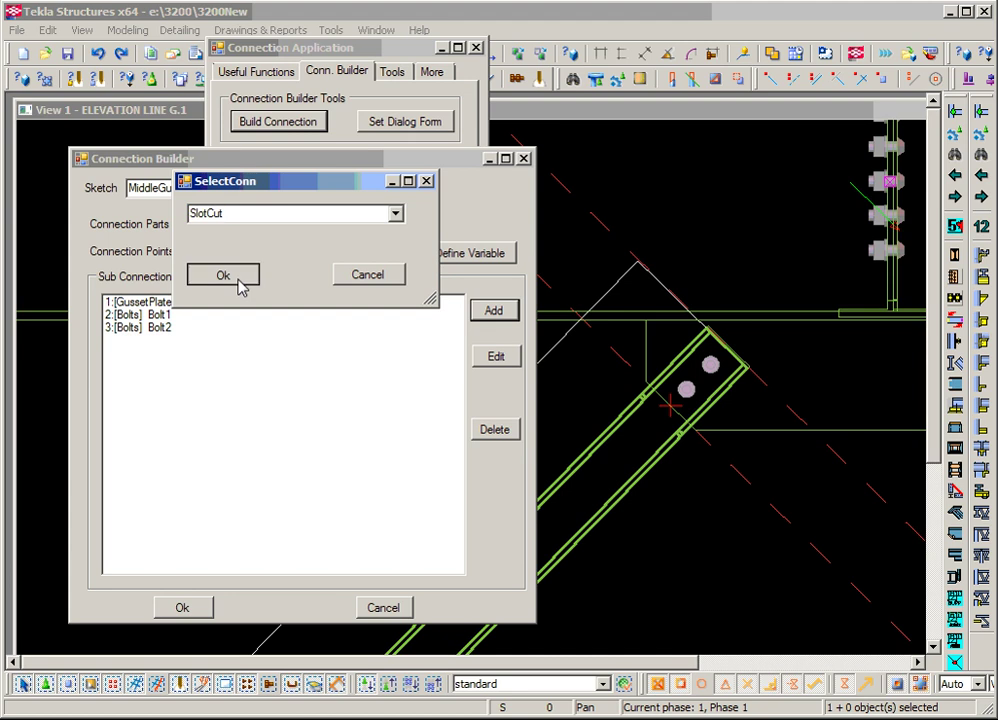
left_click(222, 273)
left_click_drag(393, 207, 442, 131)
left_click(395, 216)
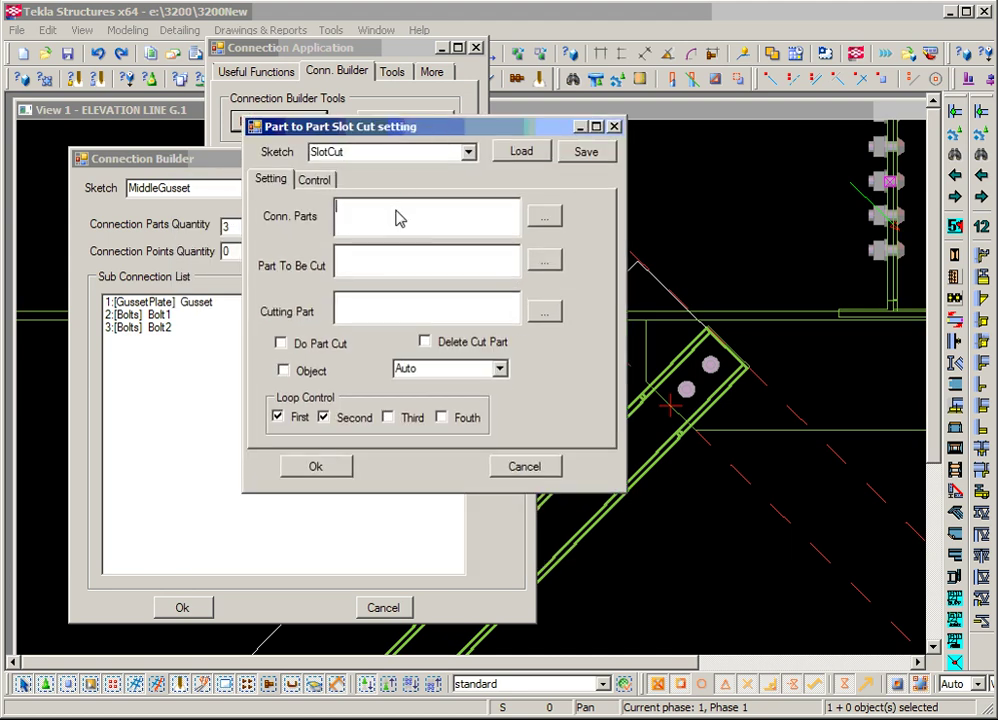
Step: Set the slot cut's connection parts to Main-0, Main-1 and Part-1-1-
left_click(545, 216)
left_click(250, 283)
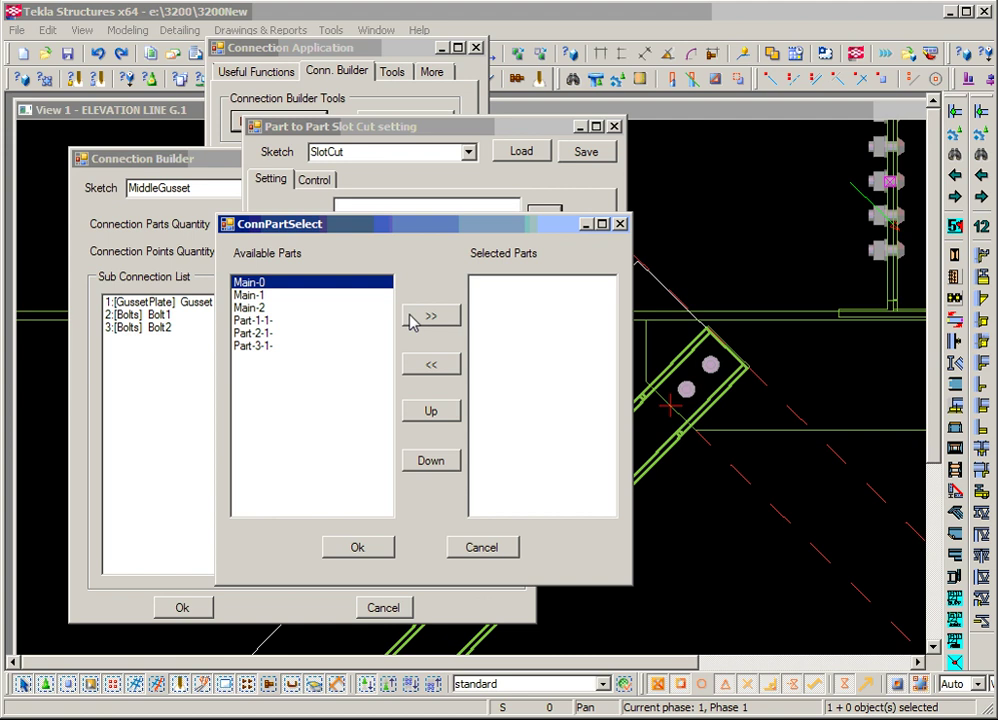
left_click(431, 315)
left_click(250, 283)
left_click(431, 315)
left_click(252, 295)
left_click(436, 315)
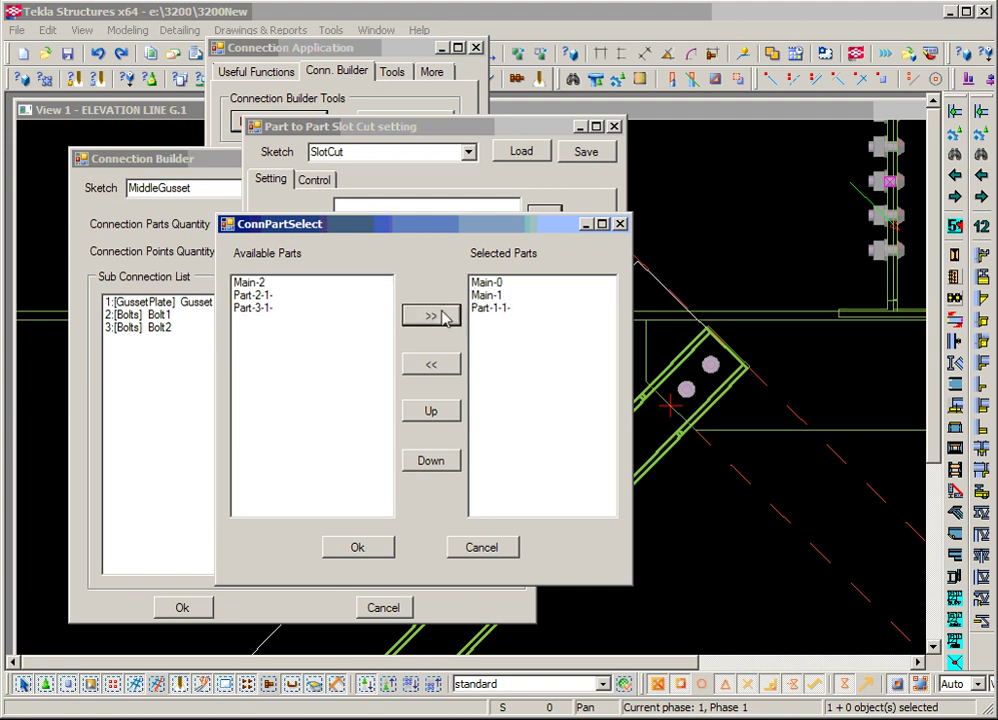
left_click(381, 544)
Step: Set Main-1 as the part to be cut by the slot cut
left_click(340, 270)
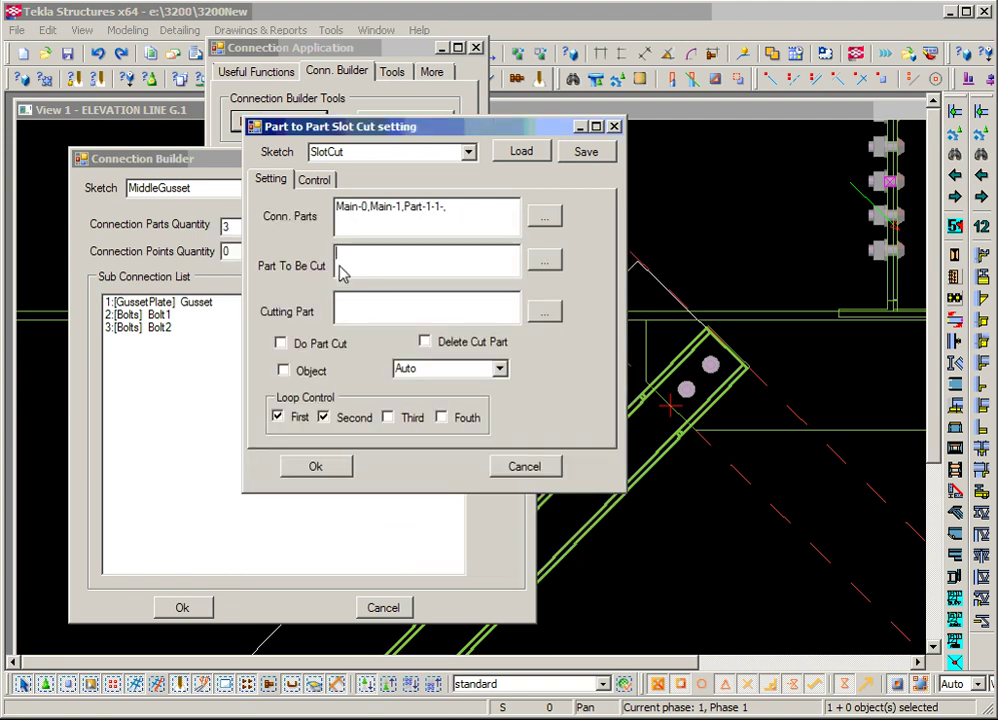
left_click(548, 262)
left_click(340, 316)
left_click(449, 341)
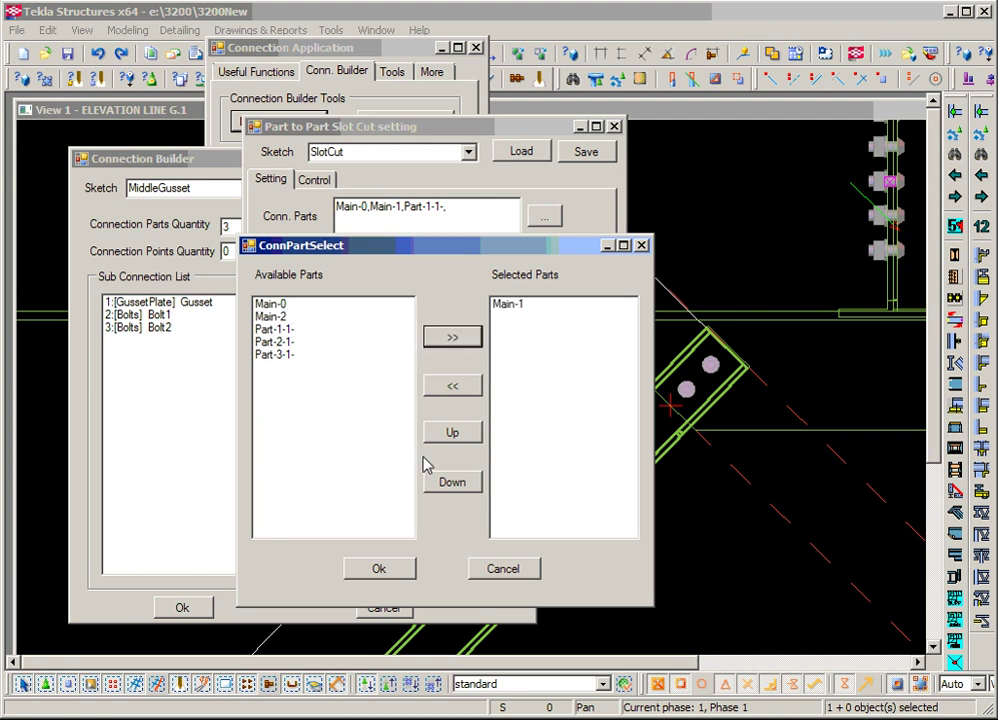
left_click(400, 566)
Step: Set Part-1-1- as the slot cut's cutting part and enable its Object option
left_click(363, 317)
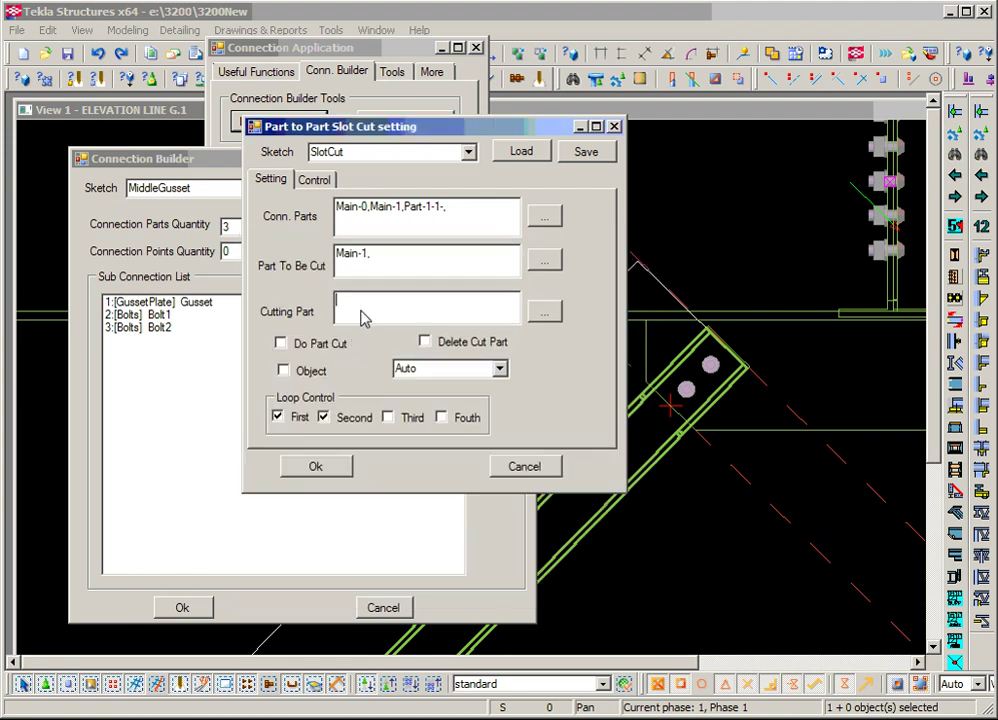
left_click(545, 311)
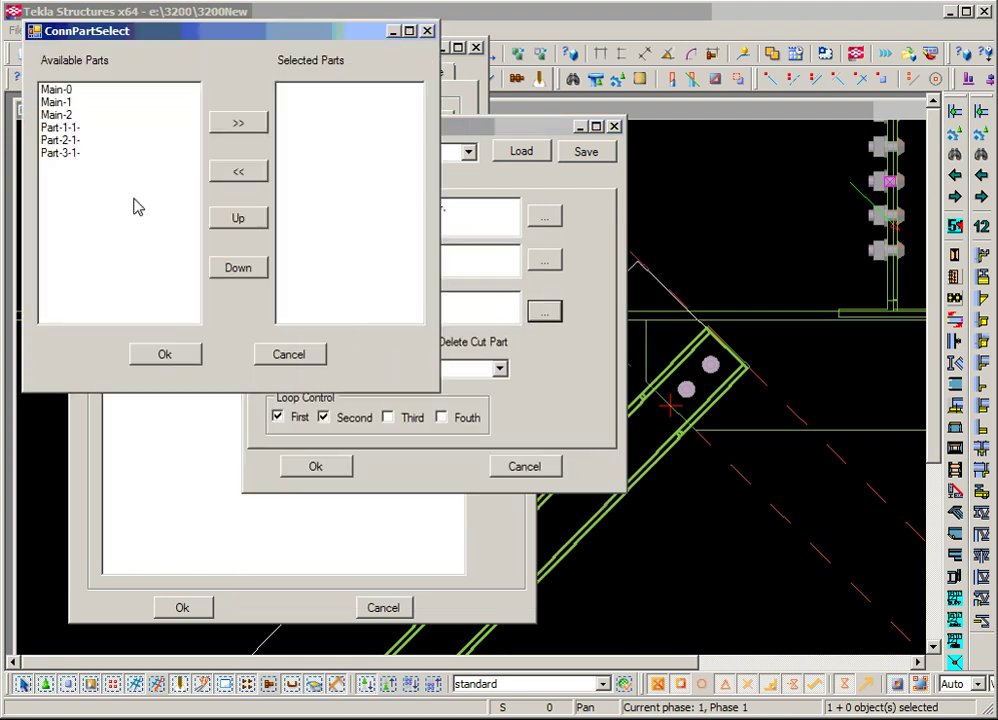
left_click(65, 141)
left_click(60, 128)
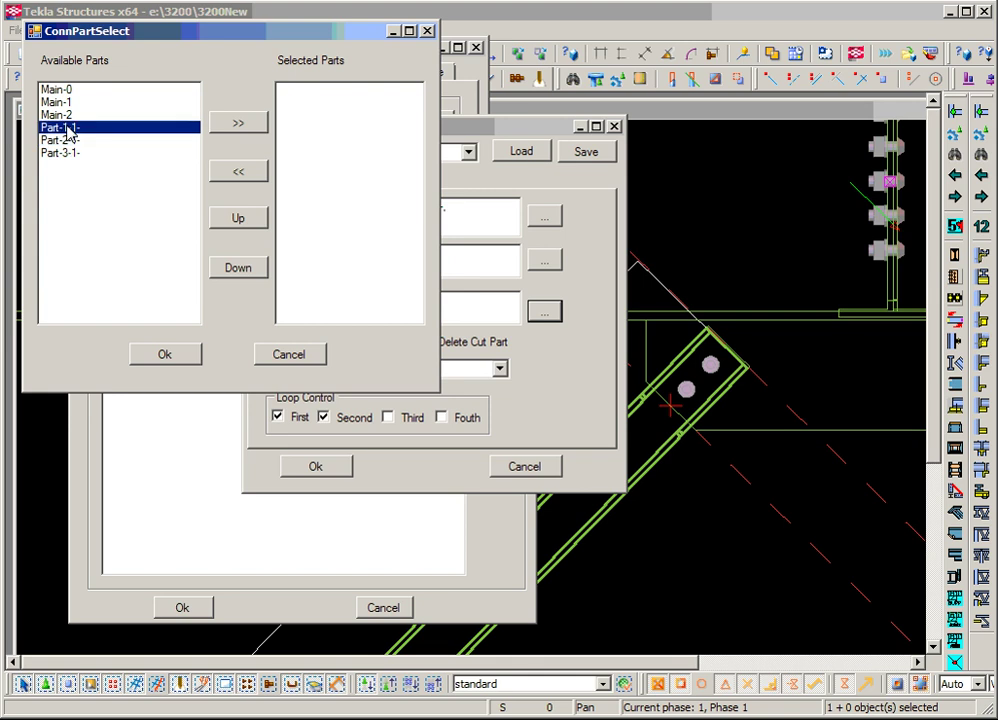
left_click(234, 123)
left_click(186, 353)
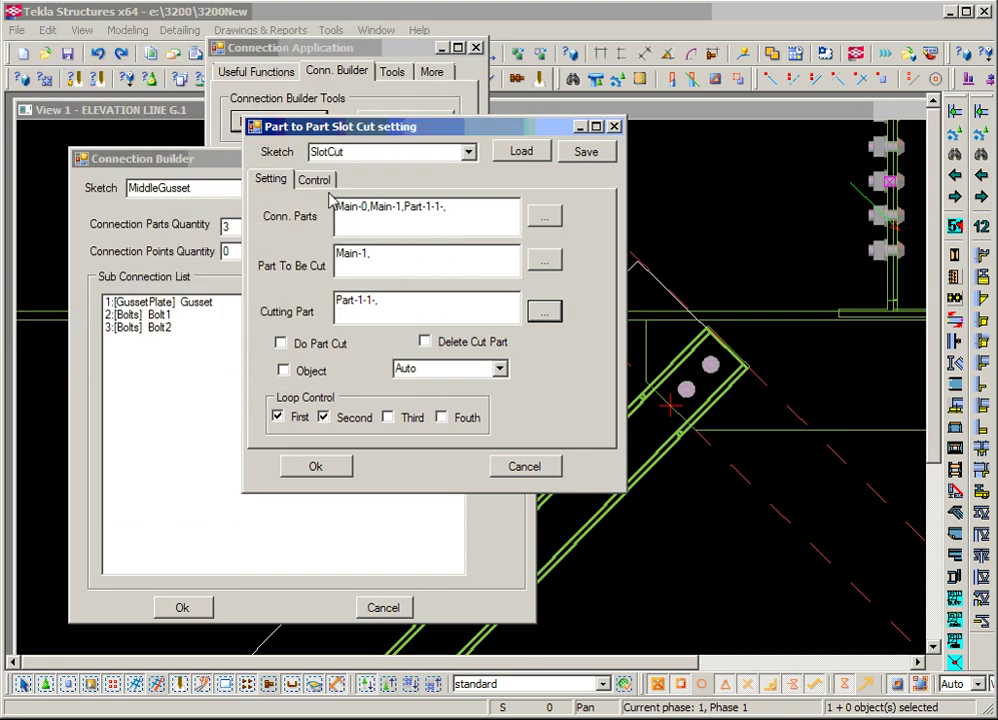
left_click(310, 376)
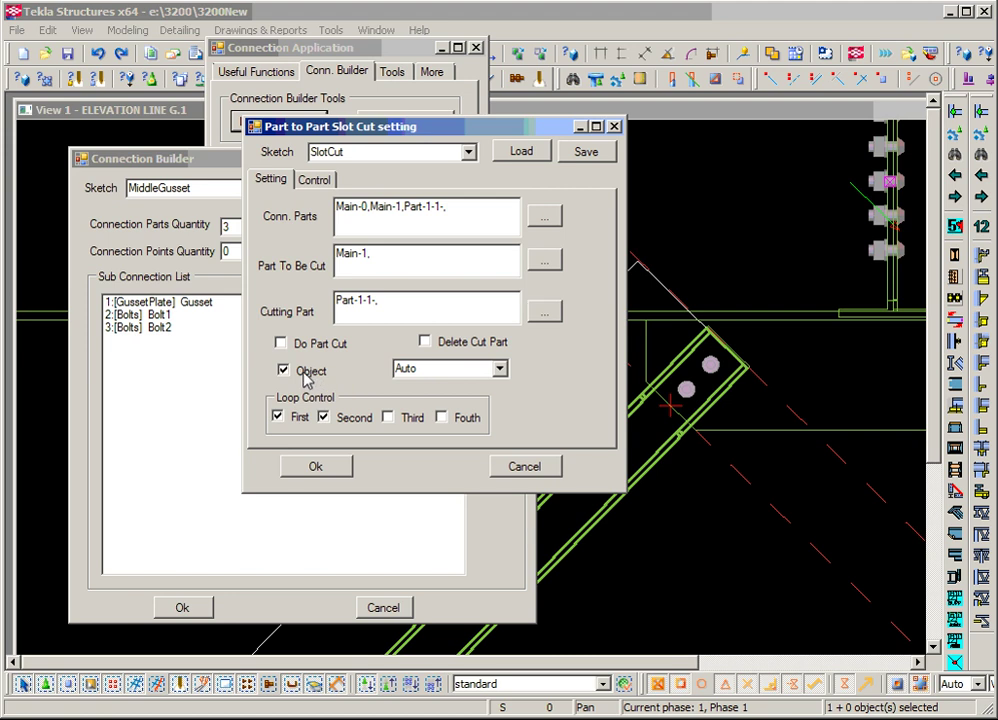
Step: Share the slot cut's control as Master under the share name SlotBrace
left_click(314, 180)
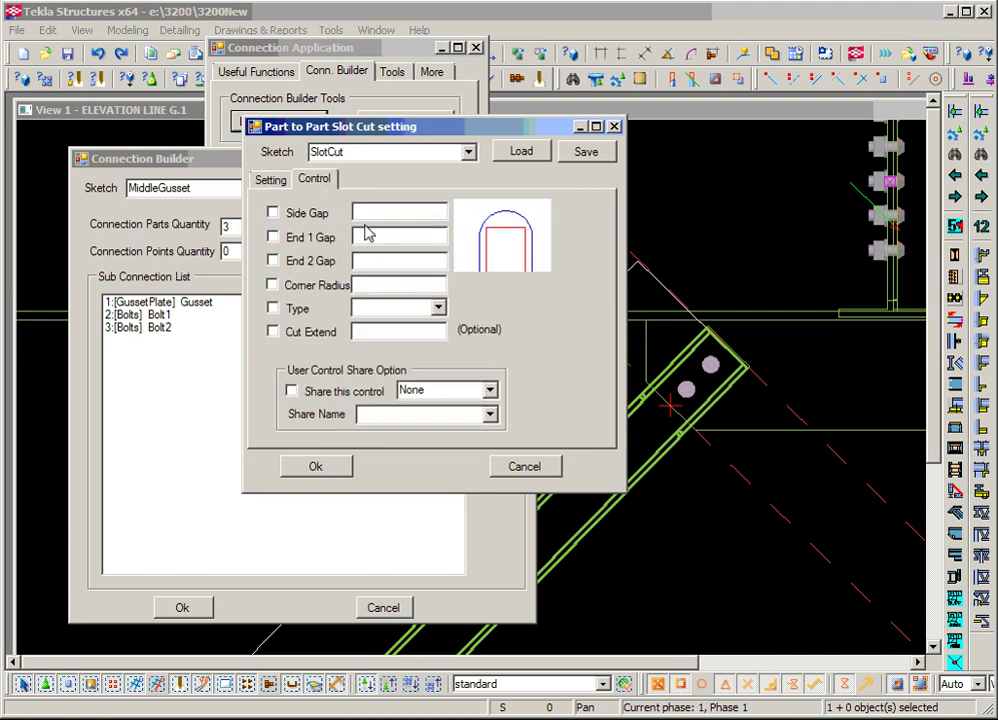
left_click(488, 392)
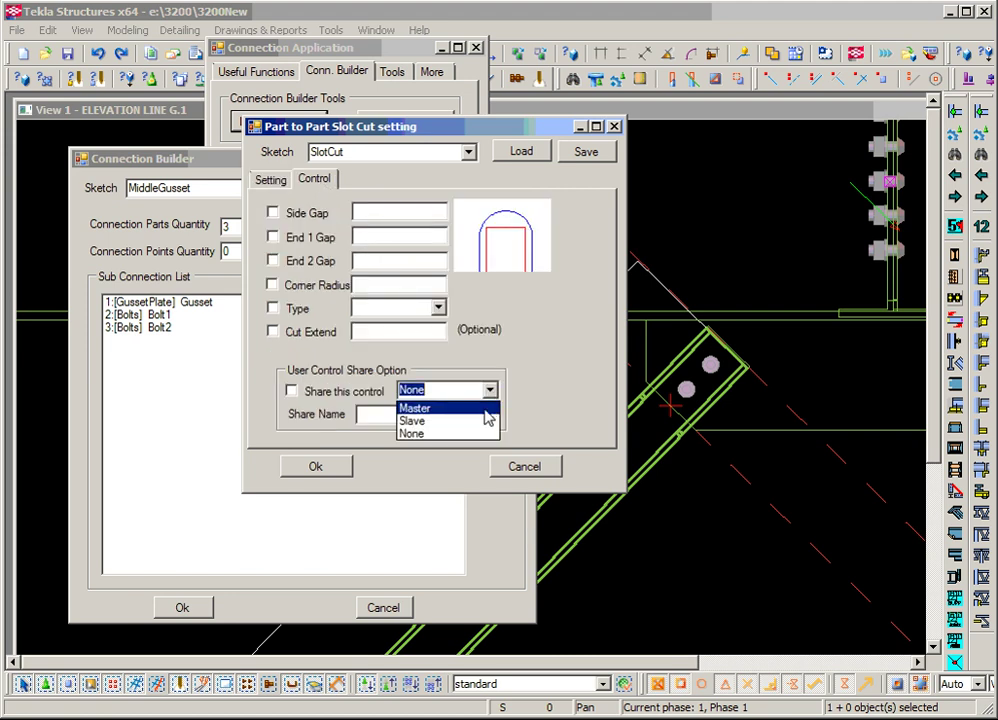
left_click(484, 409)
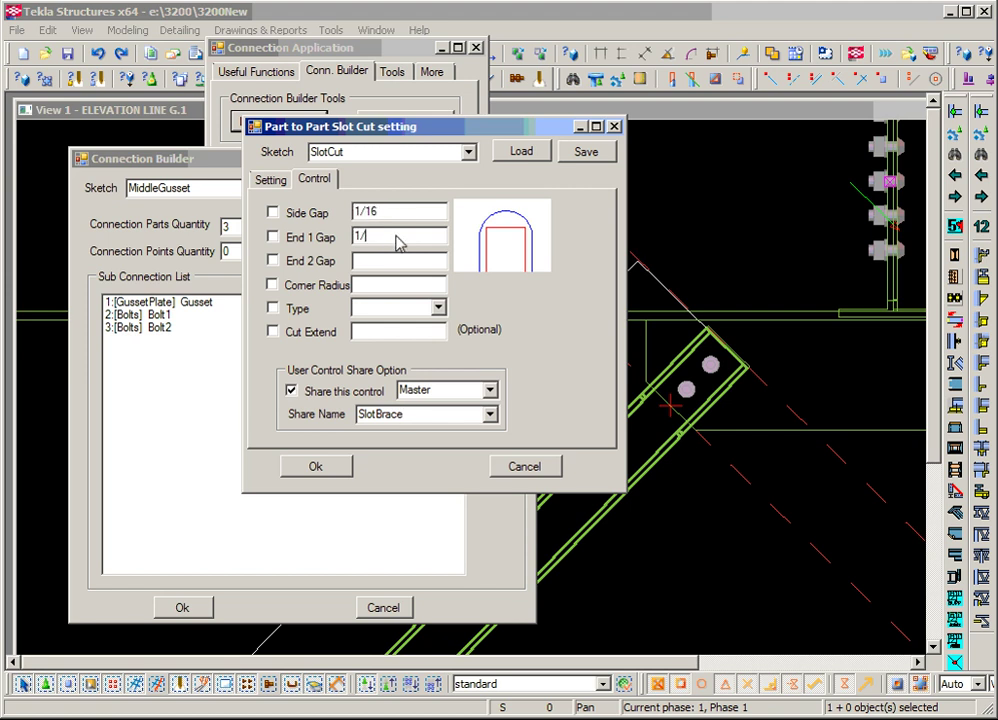
Step: Set the slot's side gap to 1/16, both end gaps to 1/2, corner radius to 1/4 and type to Square, and accept the slot cut
type("2")
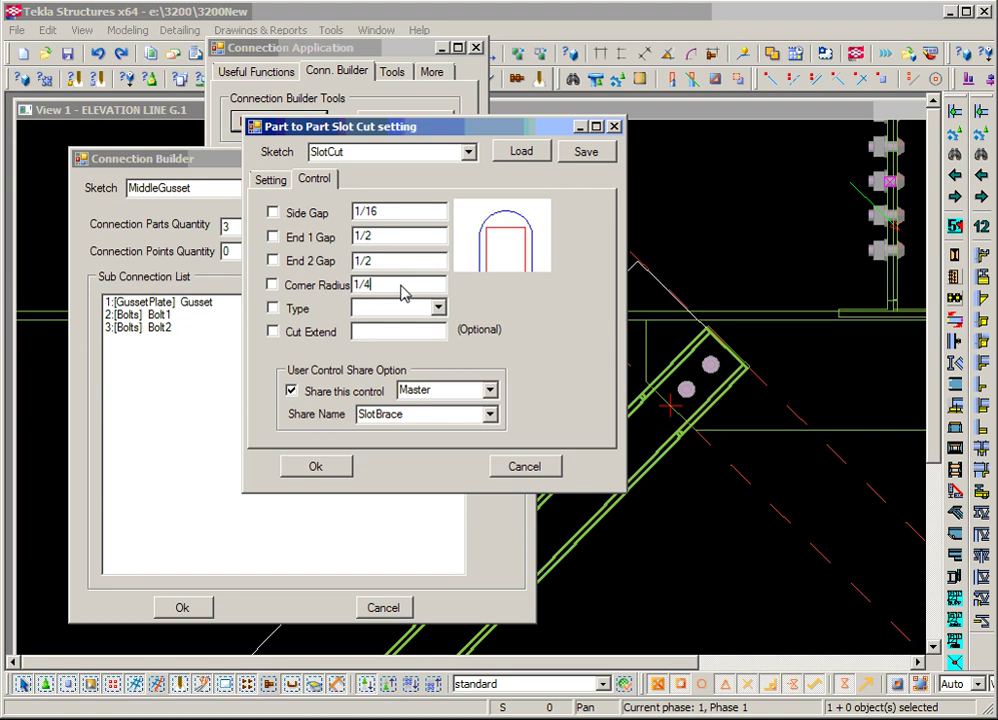
left_click(438, 308)
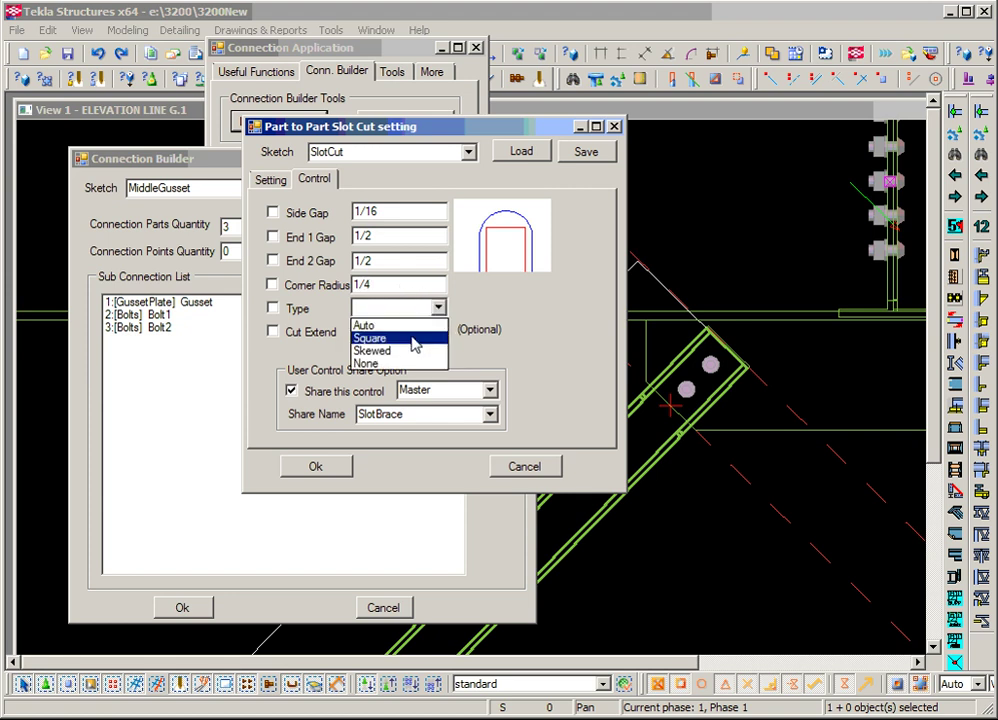
left_click(413, 340)
left_click(328, 471)
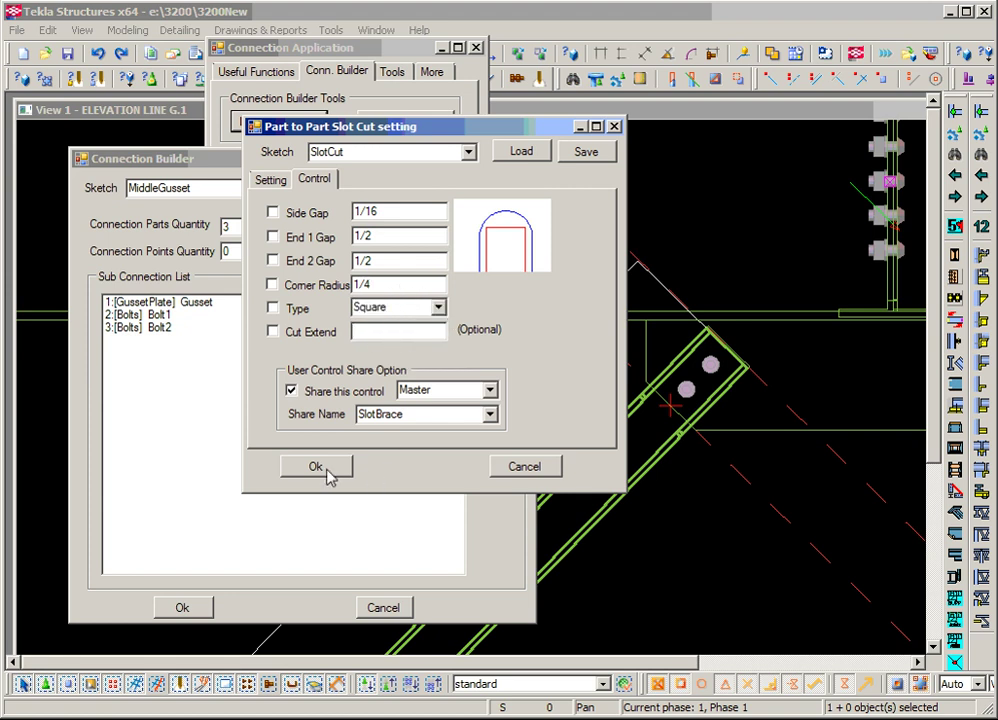
left_click(328, 471)
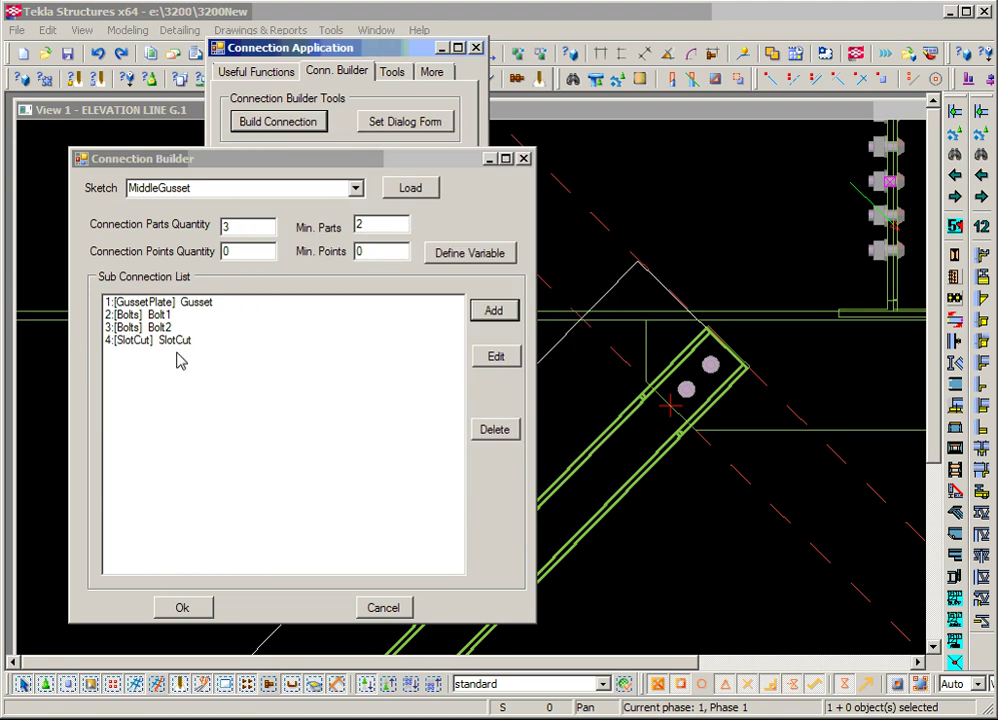
Step: Add a second SlotCut sub-connection to MiddleGusset and open its slot cut settings
left_click(493, 310)
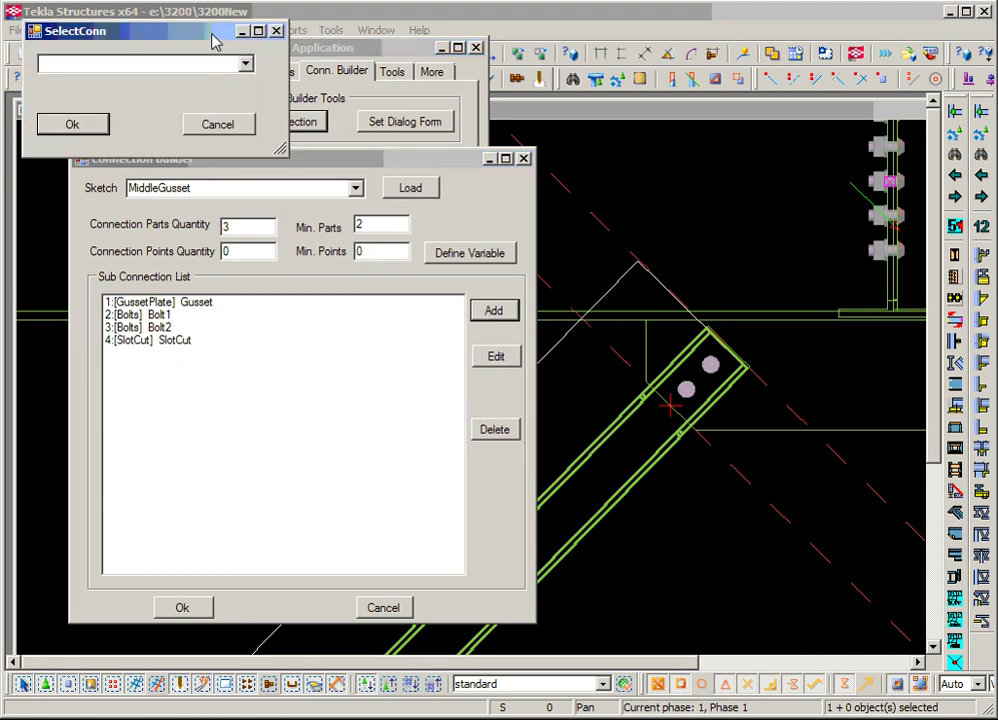
left_click_drag(214, 40, 500, 57)
left_click(530, 79)
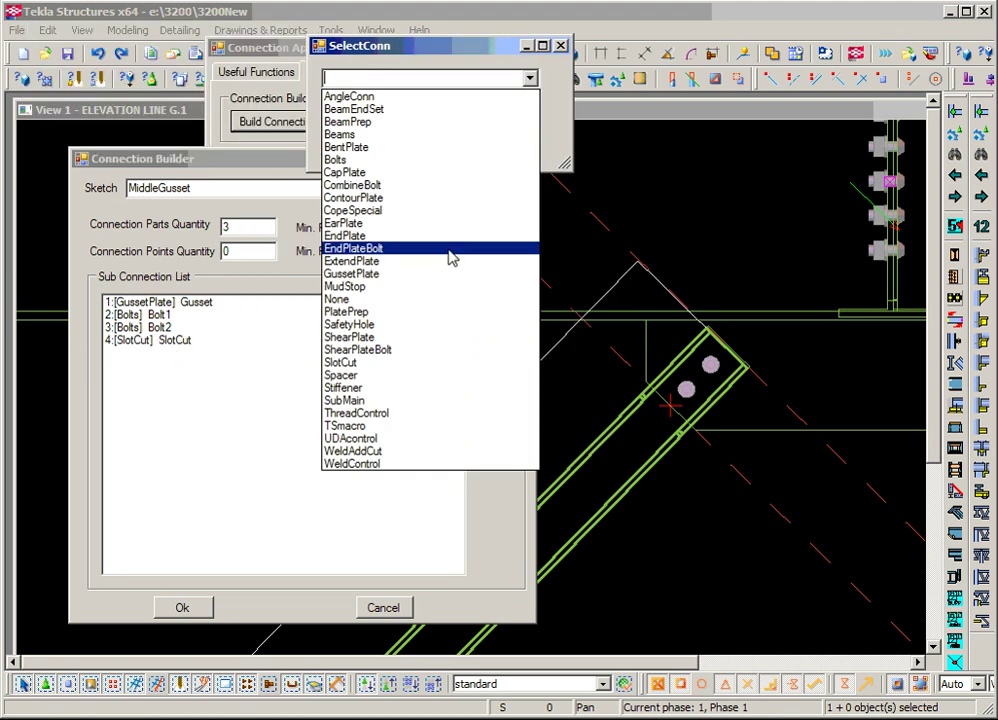
left_click(423, 373)
left_click(360, 139)
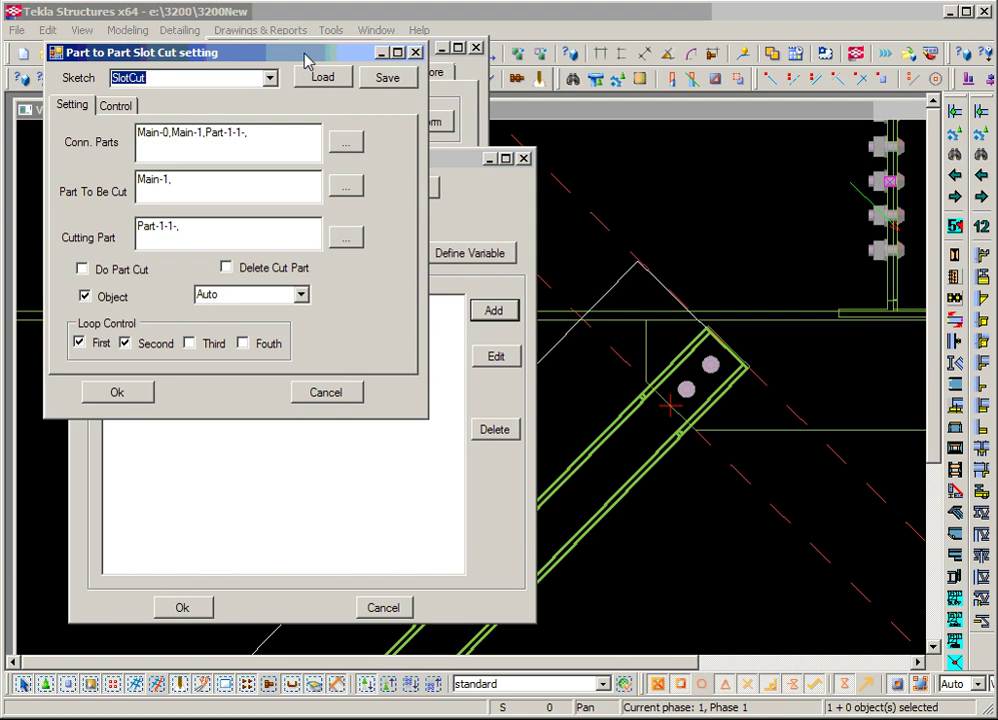
left_click_drag(304, 53, 565, 72)
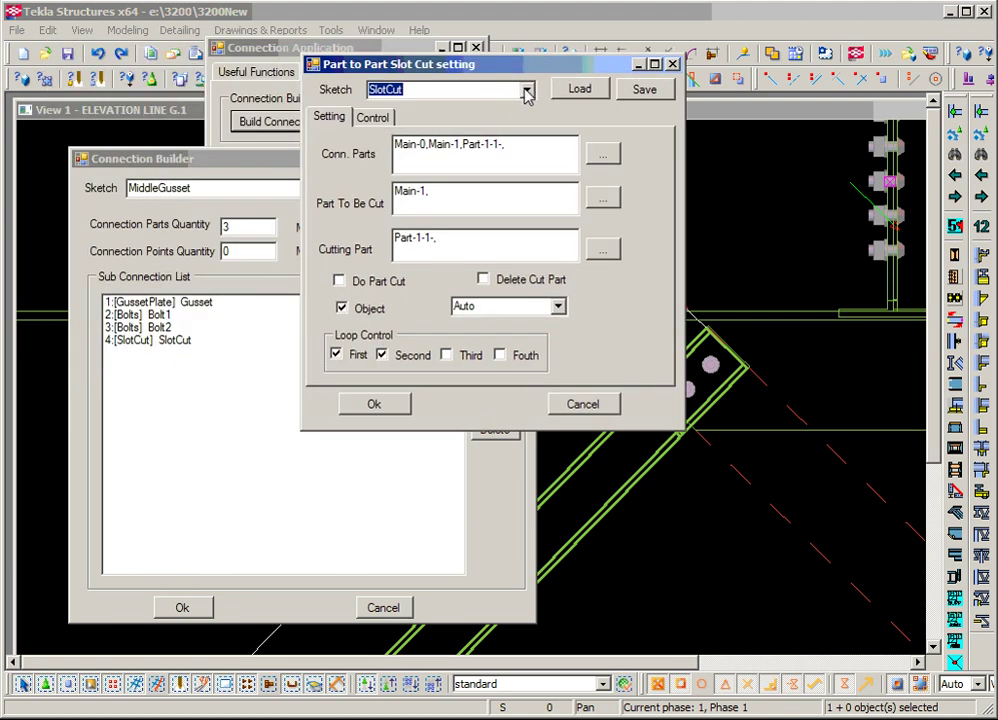
Step: Name the second slot cut SlotCut2 and change Main-1 to Main-2 in its connection parts and part to be cut
left_click(456, 93)
type("1")
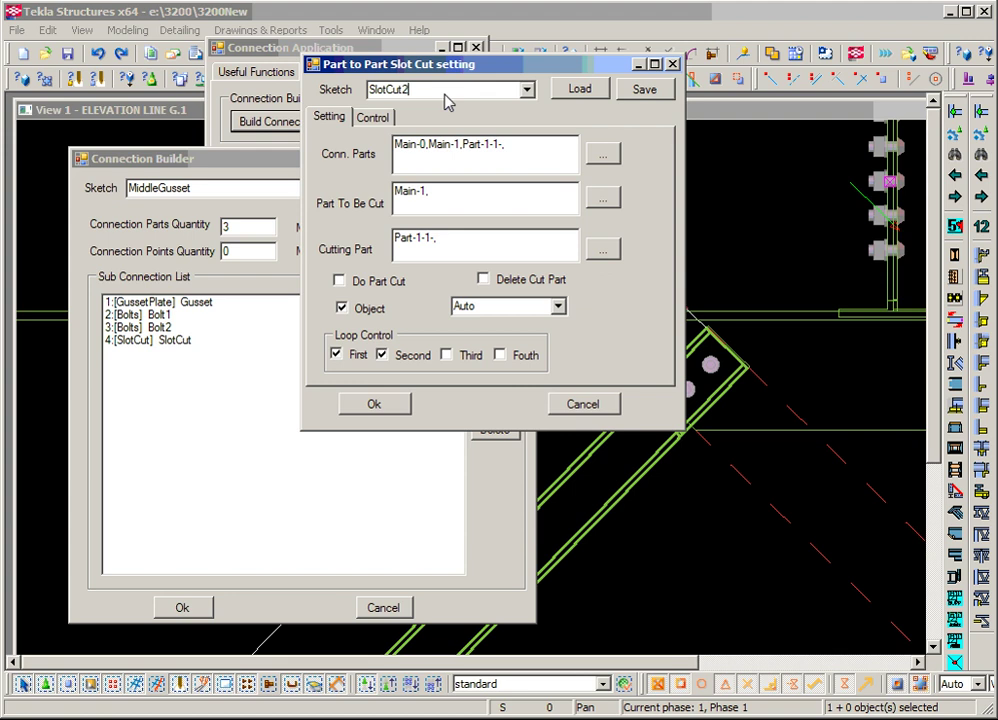
double_click(456, 145)
type("22")
Step: Set SlotCut2's share option to Slave for the SlotBrace control and accept it into the sub-connection list
left_click(384, 119)
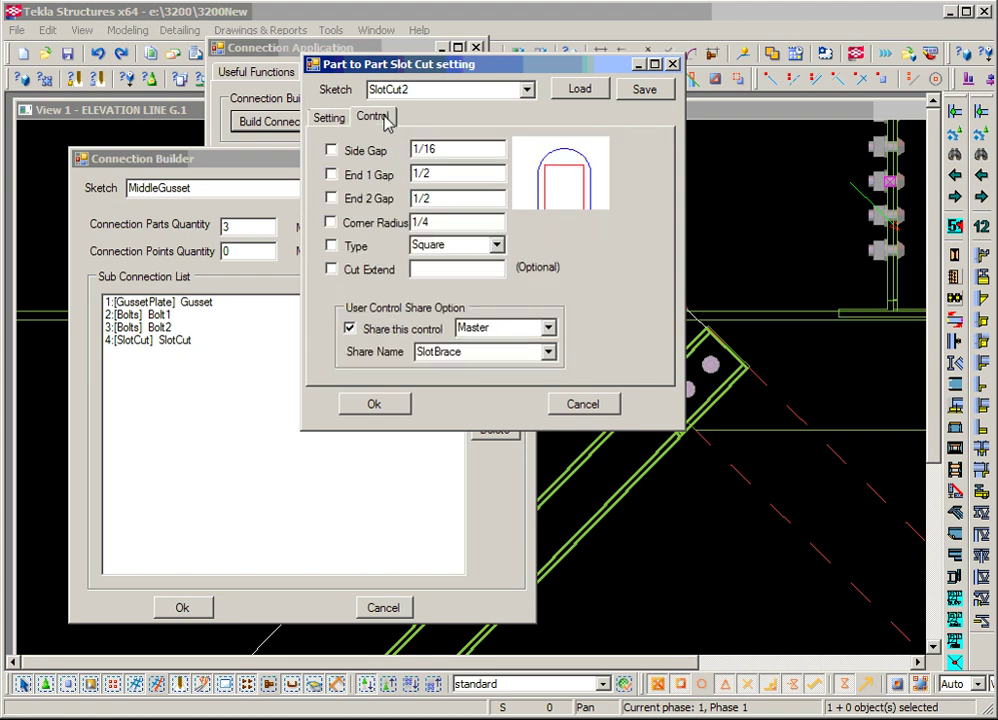
left_click(549, 329)
left_click(537, 355)
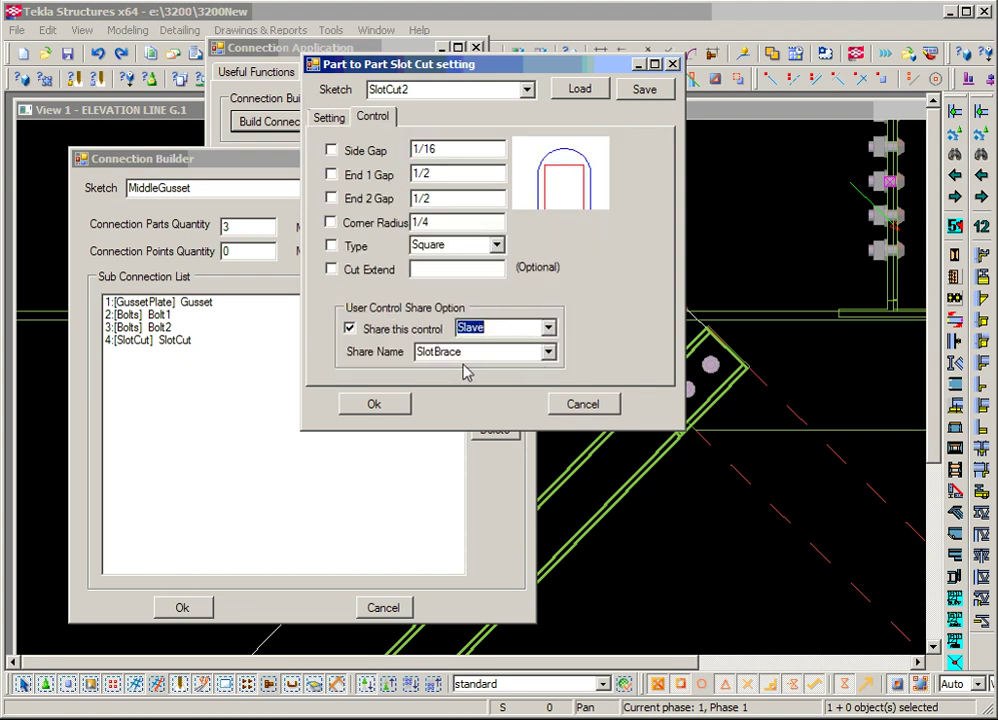
left_click(388, 406)
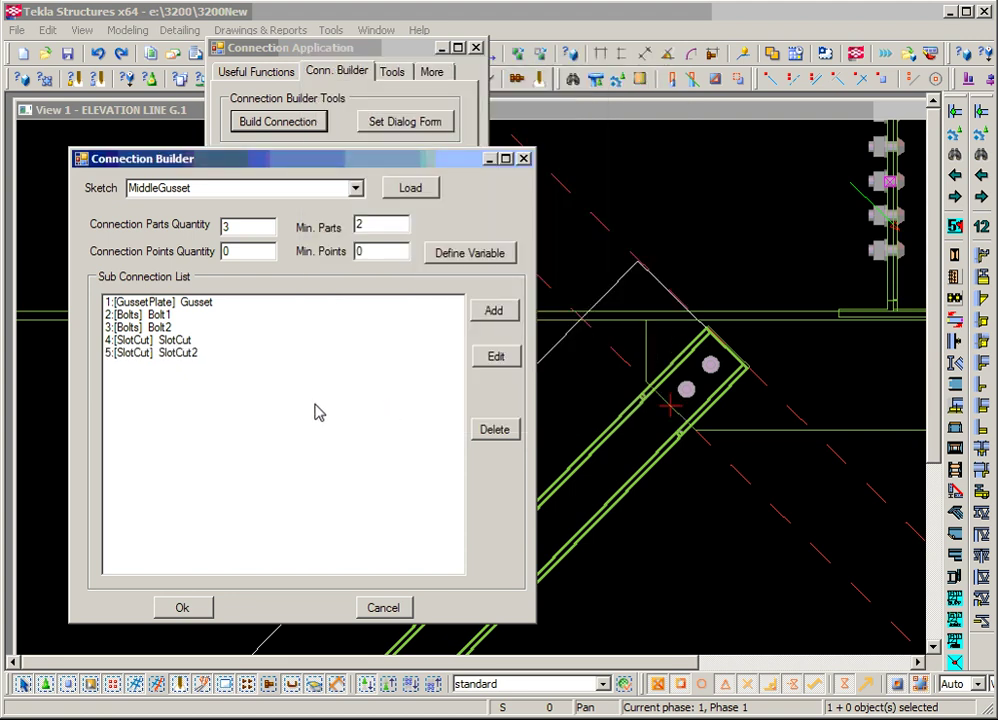
Step: Add a WeldControl sub-connection to MiddleGusset and open its weld settings
left_click(493, 310)
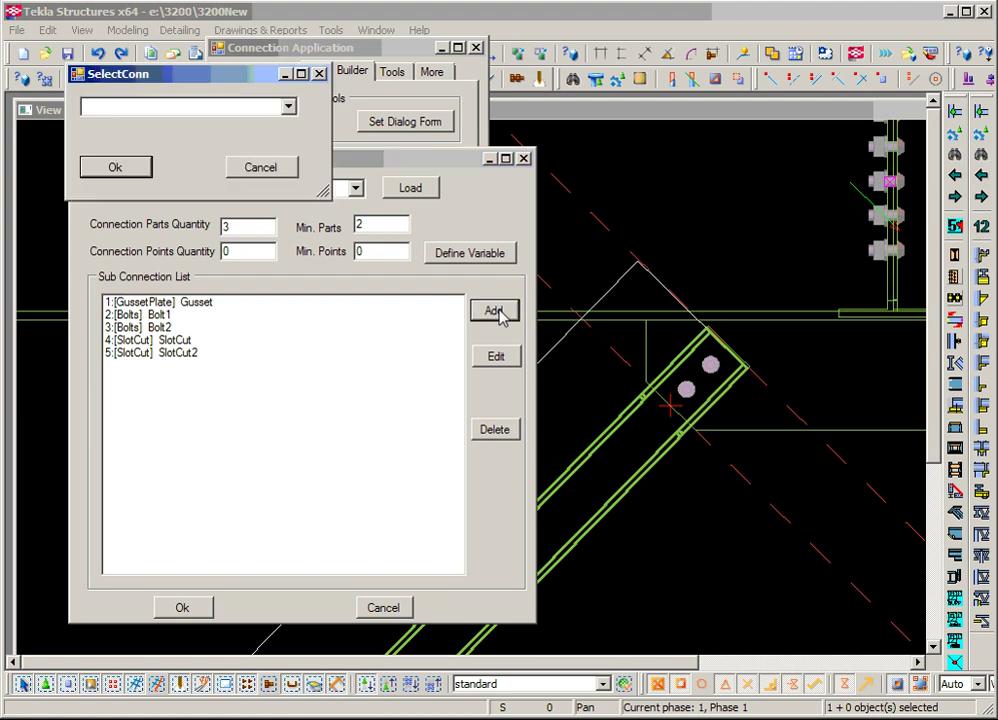
left_click_drag(257, 80, 421, 70)
left_click(452, 96)
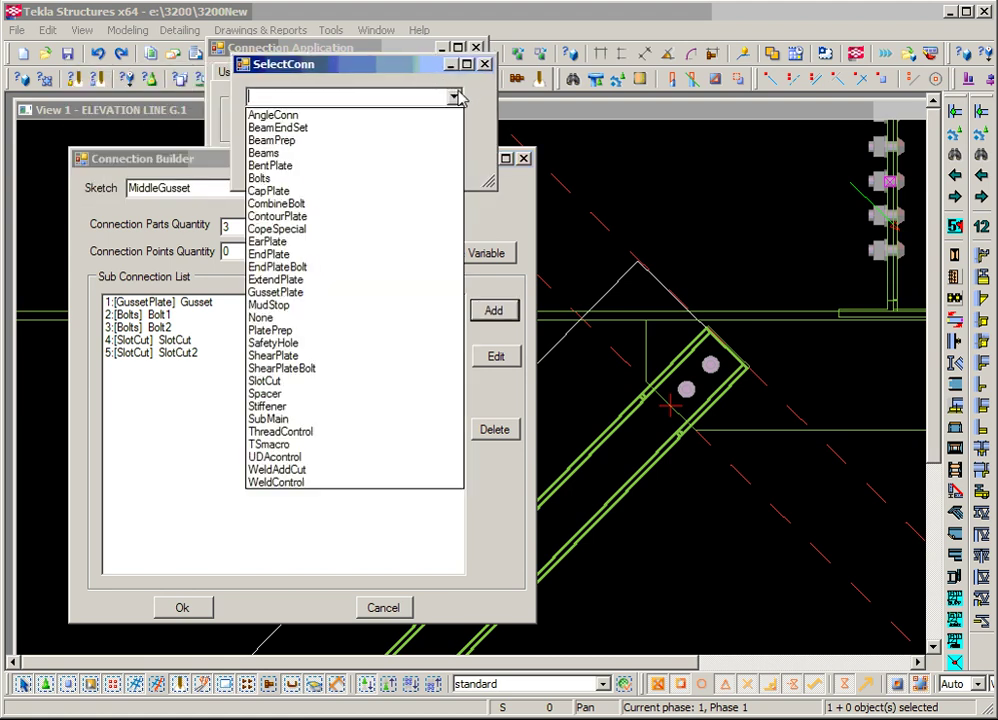
left_click(320, 482)
left_click(281, 157)
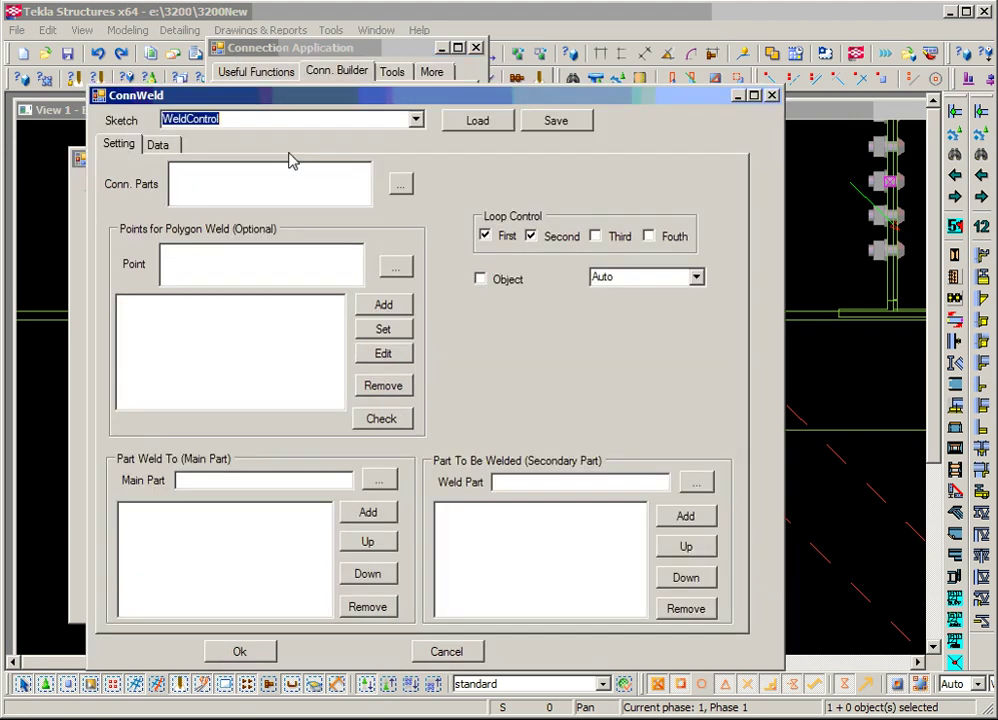
left_click_drag(377, 98, 414, 43)
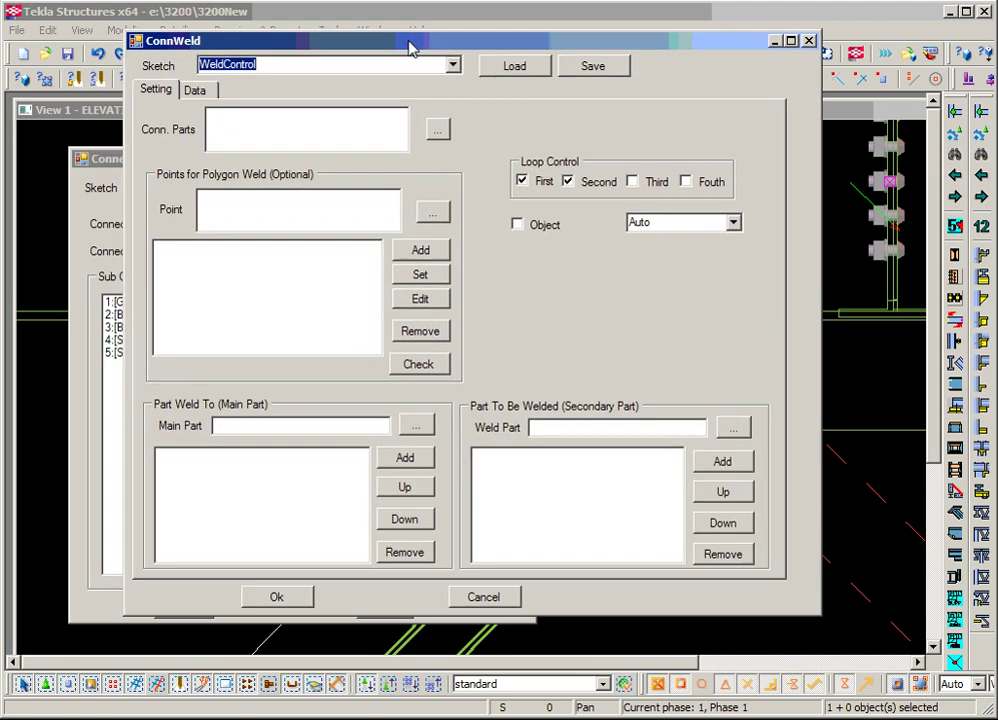
Step: Set the weld's connection parts to Main-0 and Part-1-1-, in that order
left_click(437, 131)
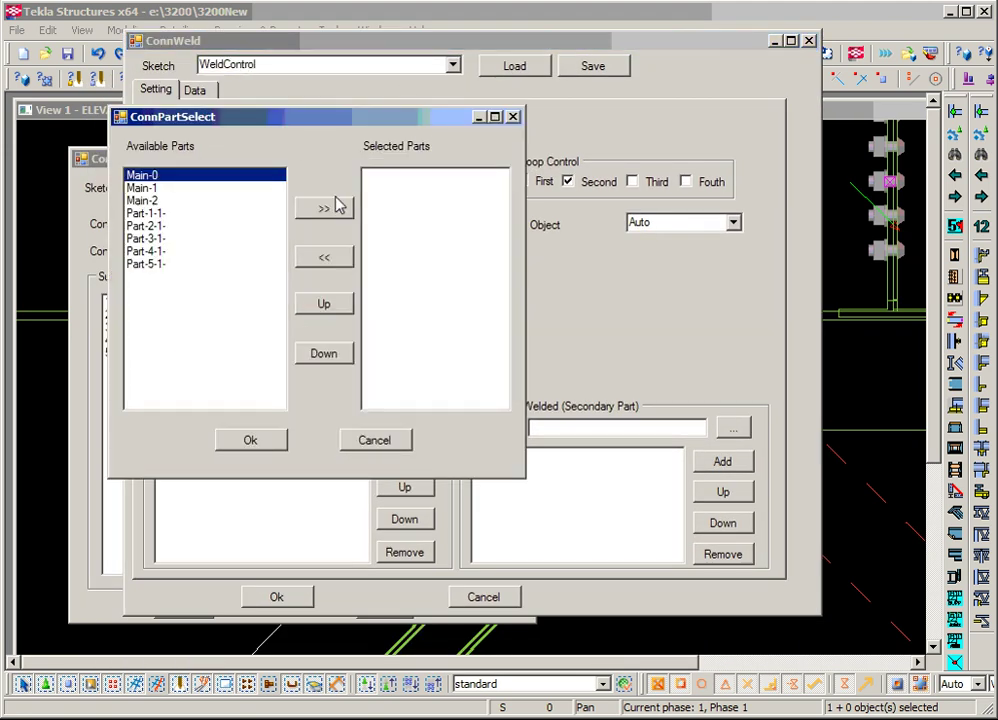
left_click(157, 214)
left_click(322, 208)
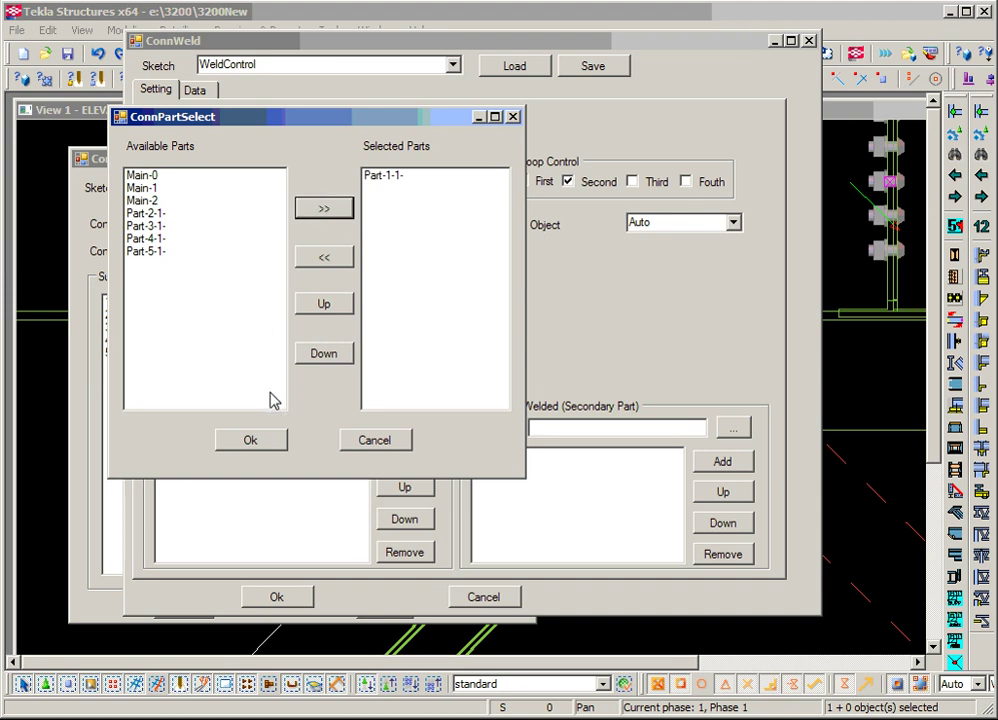
left_click(155, 178)
left_click(323, 210)
left_click(390, 188)
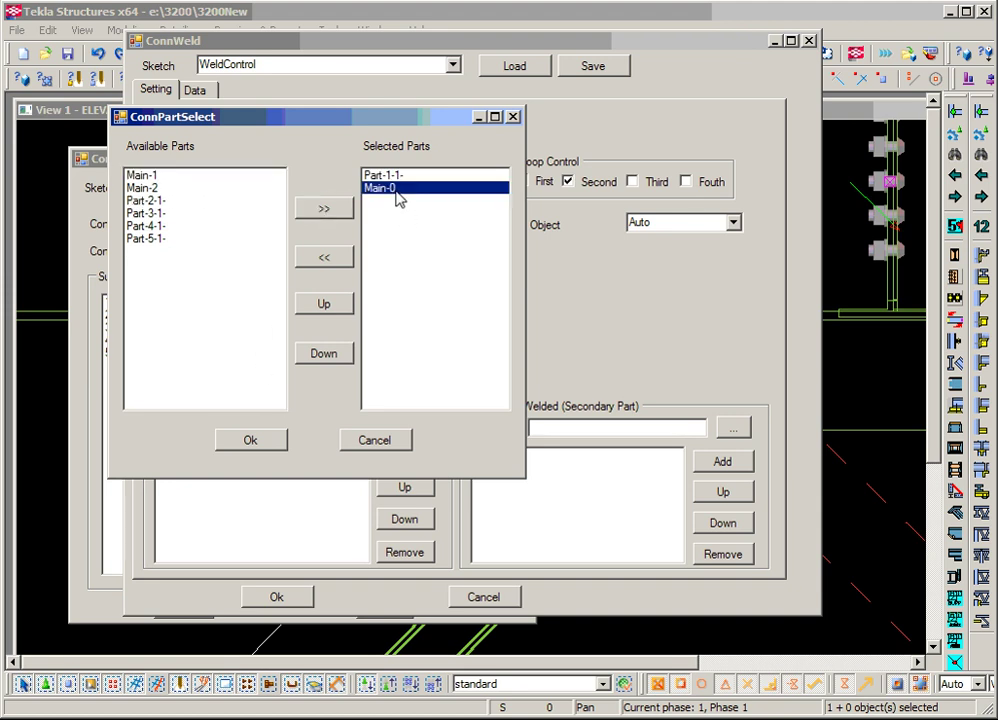
left_click(338, 310)
left_click(283, 438)
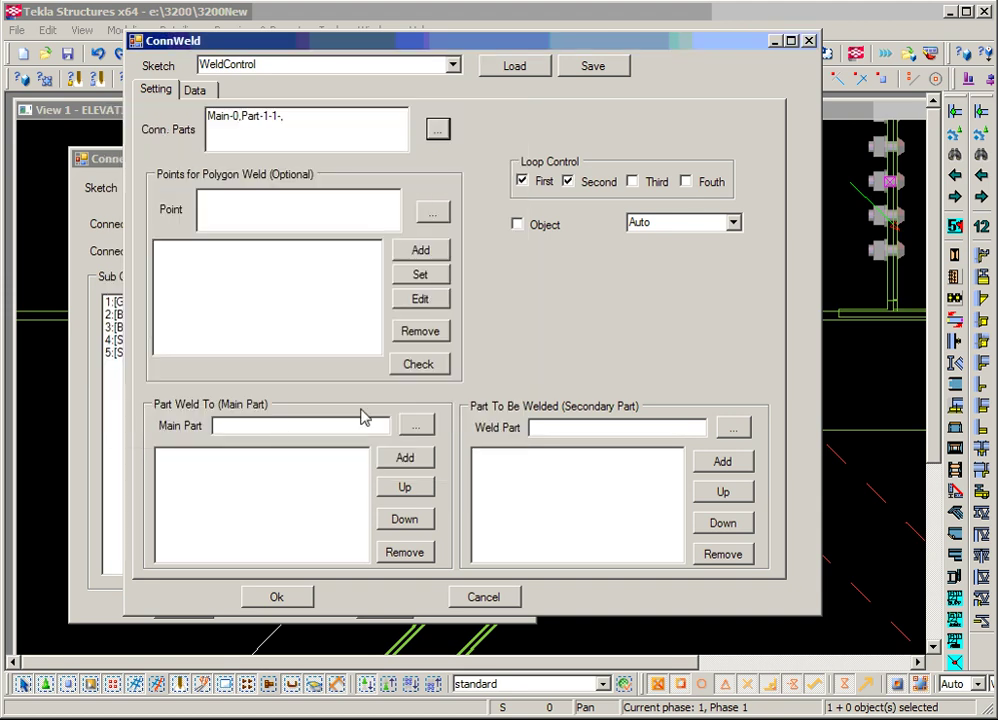
Step: Assign Main-0 as the weld's main part and Part-1-1- as the part to be welded, adding each to its list
left_click(416, 426)
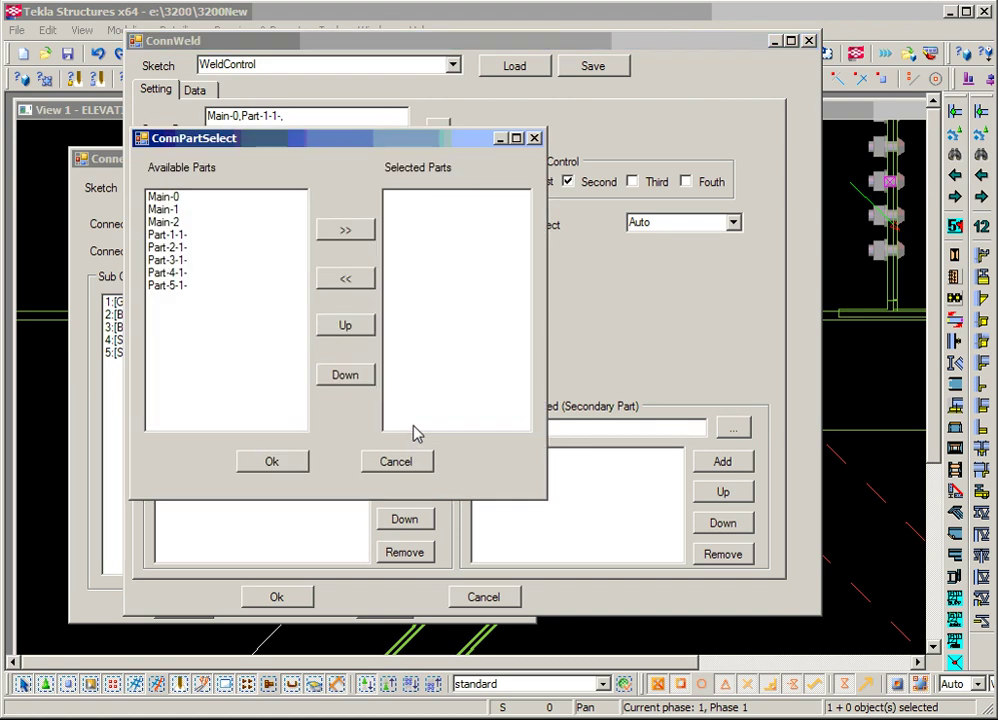
left_click(166, 197)
left_click(339, 231)
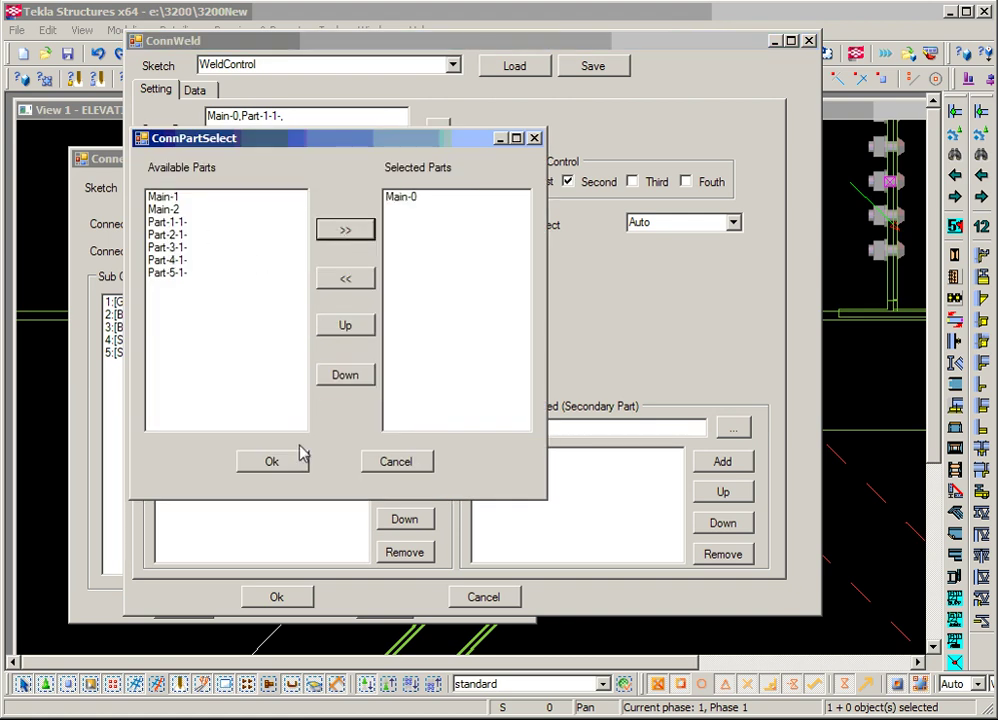
left_click(298, 461)
left_click(731, 429)
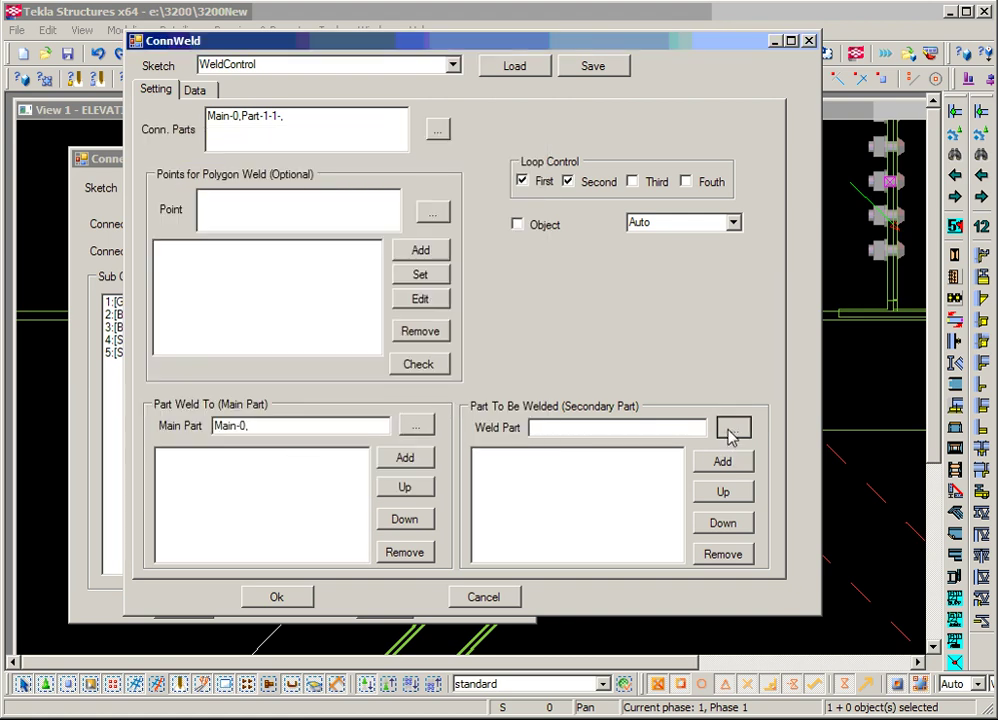
left_click(199, 257)
left_click(367, 252)
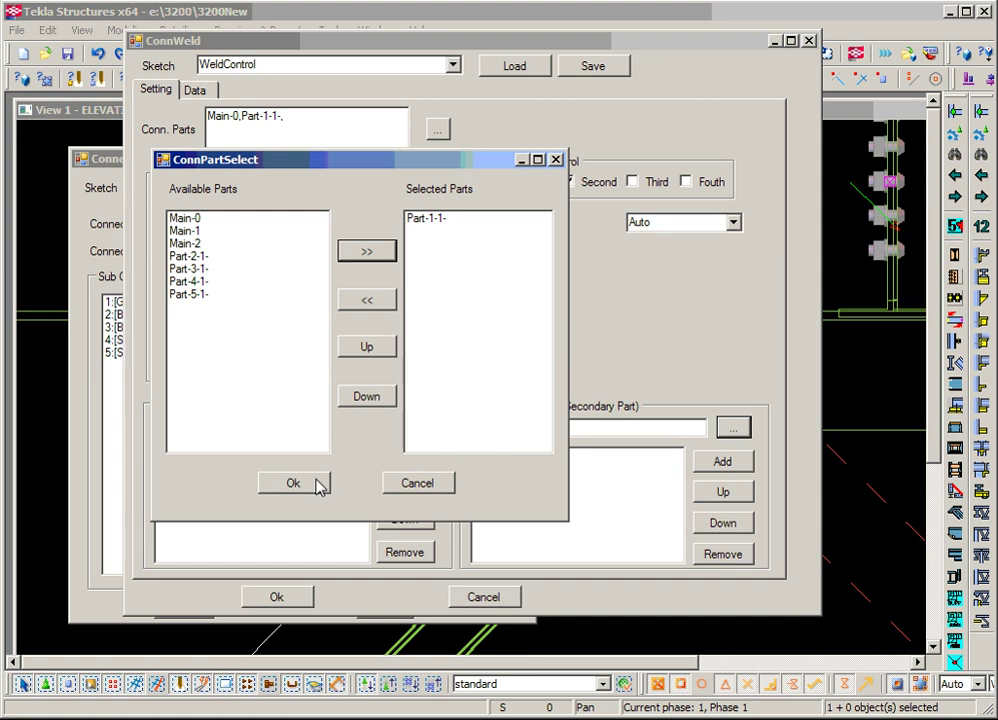
left_click(316, 483)
left_click(722, 461)
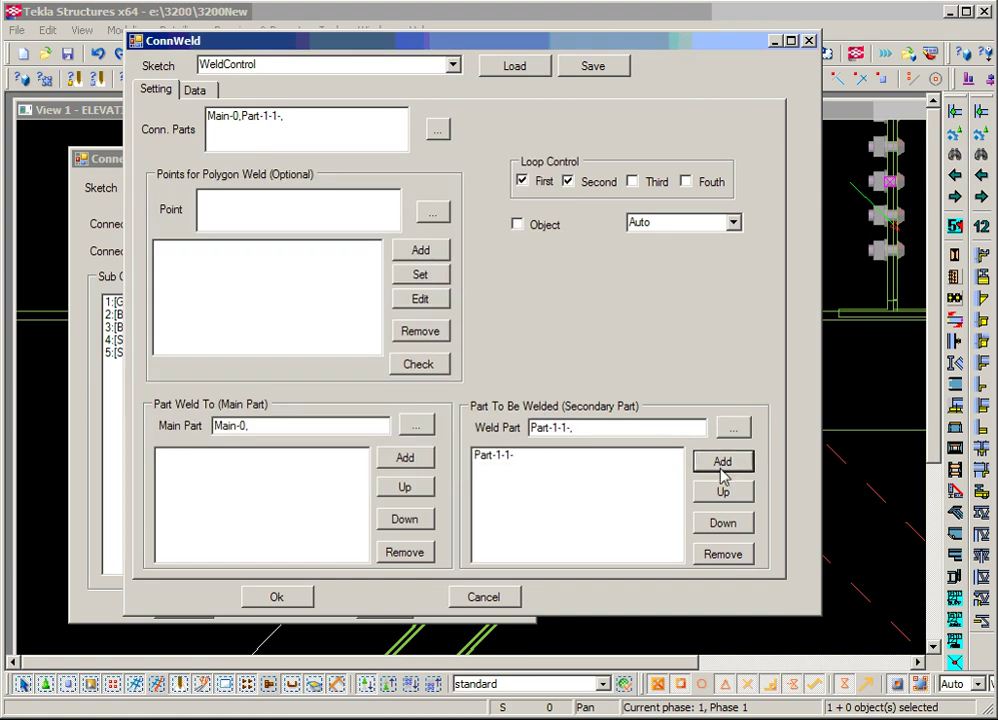
left_click(402, 460)
Step: Set the weld data to size 1/4 and type 0 both above and below the line
left_click(197, 90)
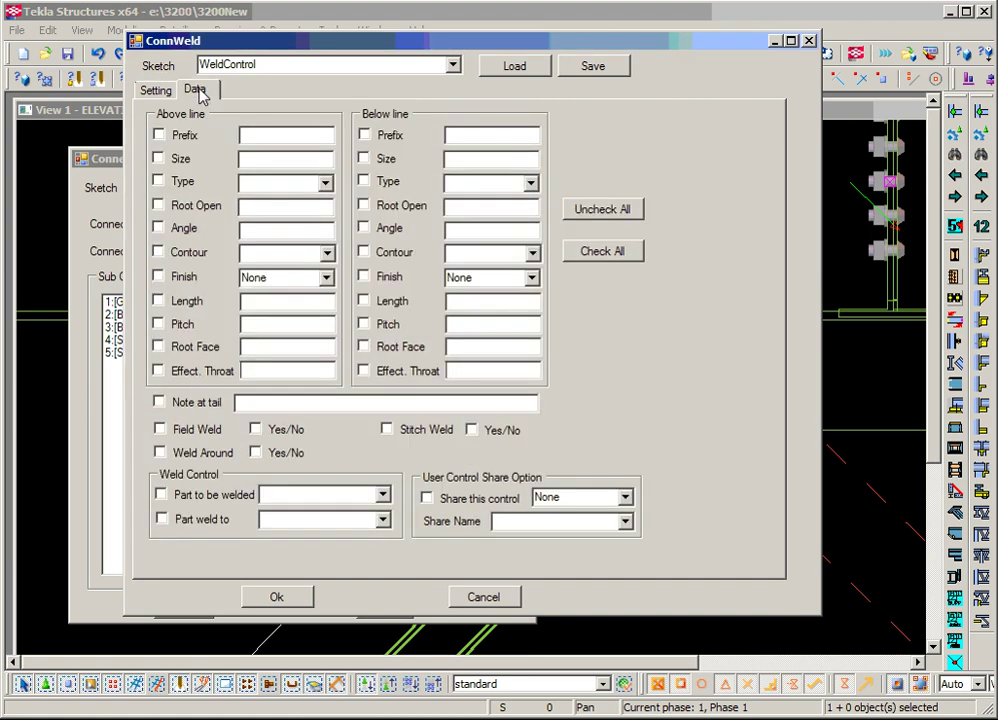
left_click(305, 162)
left_click(325, 183)
left_click(300, 203)
left_click(484, 163)
left_click(530, 183)
left_click(515, 201)
Step: Set the weld control's part to be welded to Part1 and part weld to as Main1, enabling both options
left_click(383, 495)
left_click(366, 511)
left_click(382, 519)
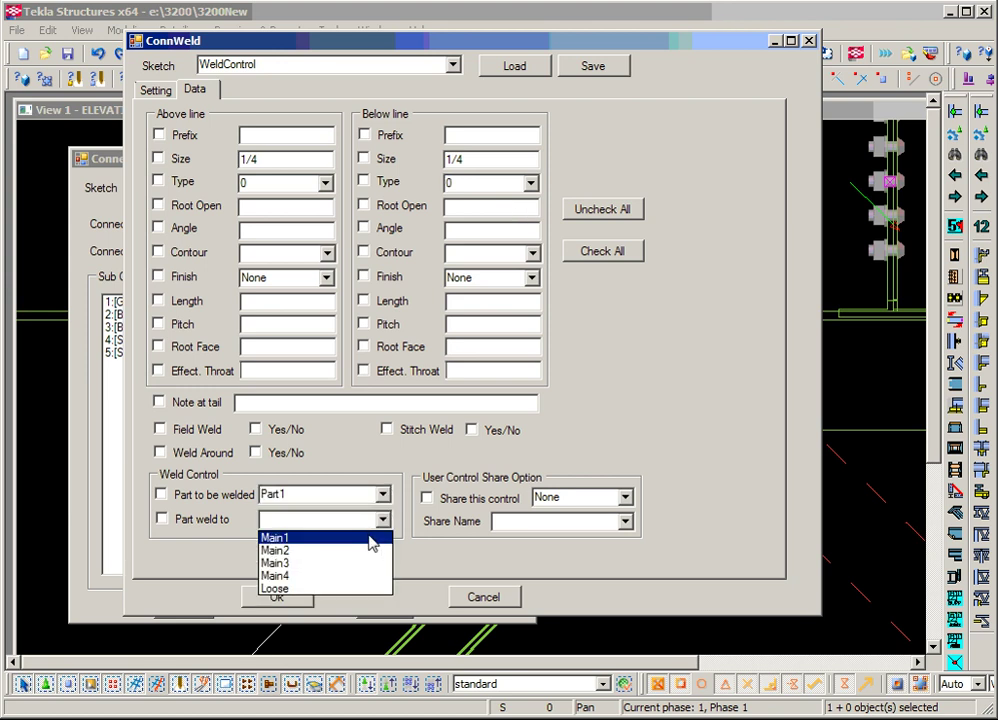
left_click(360, 538)
left_click(178, 500)
left_click(200, 519)
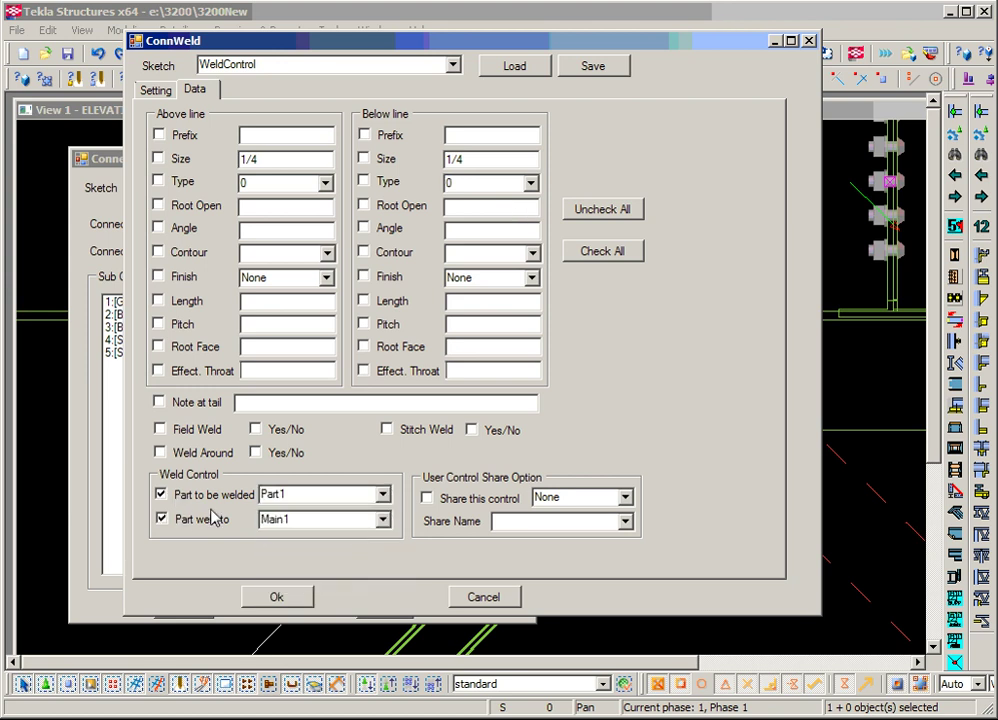
Step: Accept the WeldControl settings into the sub-connection list and confirm the MiddleGusset connection
left_click(152, 89)
left_click(533, 226)
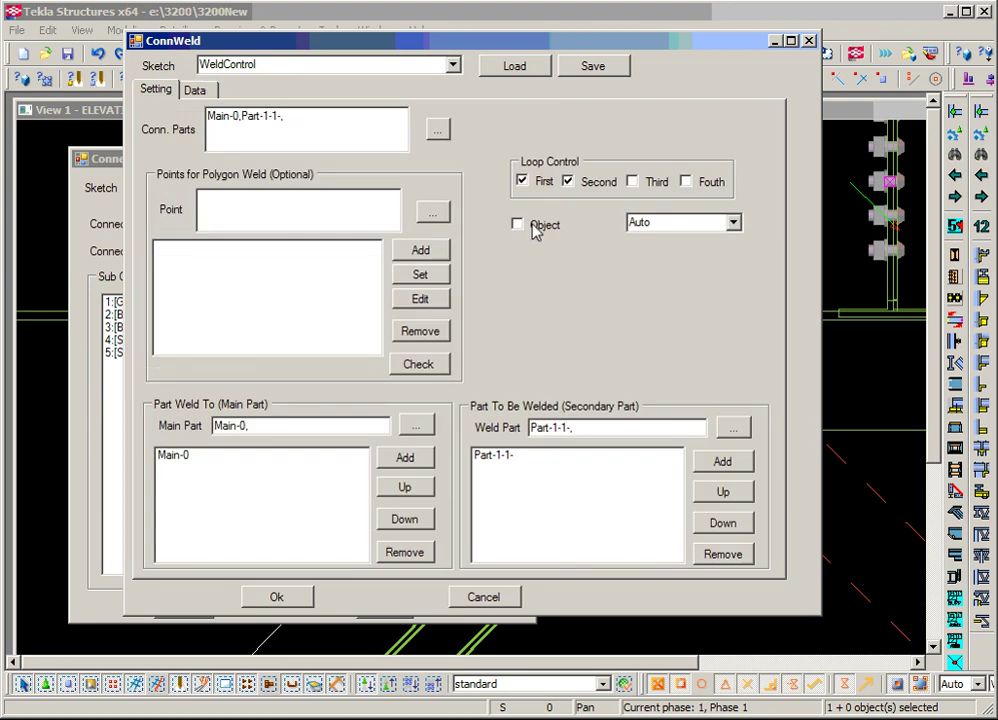
left_click(277, 597)
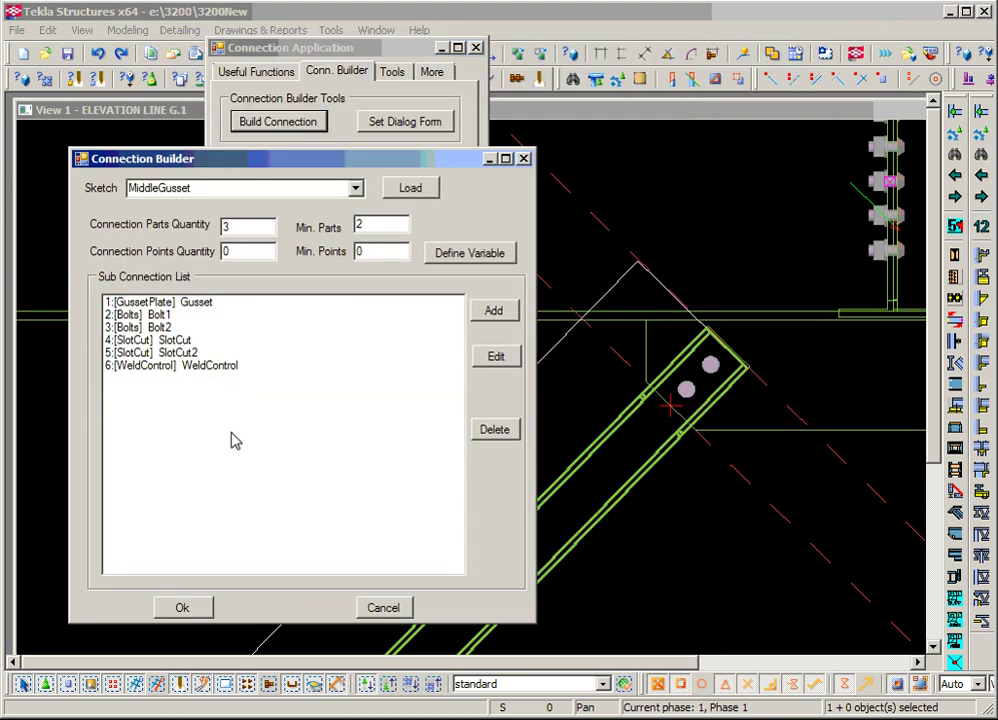
left_click(190, 610)
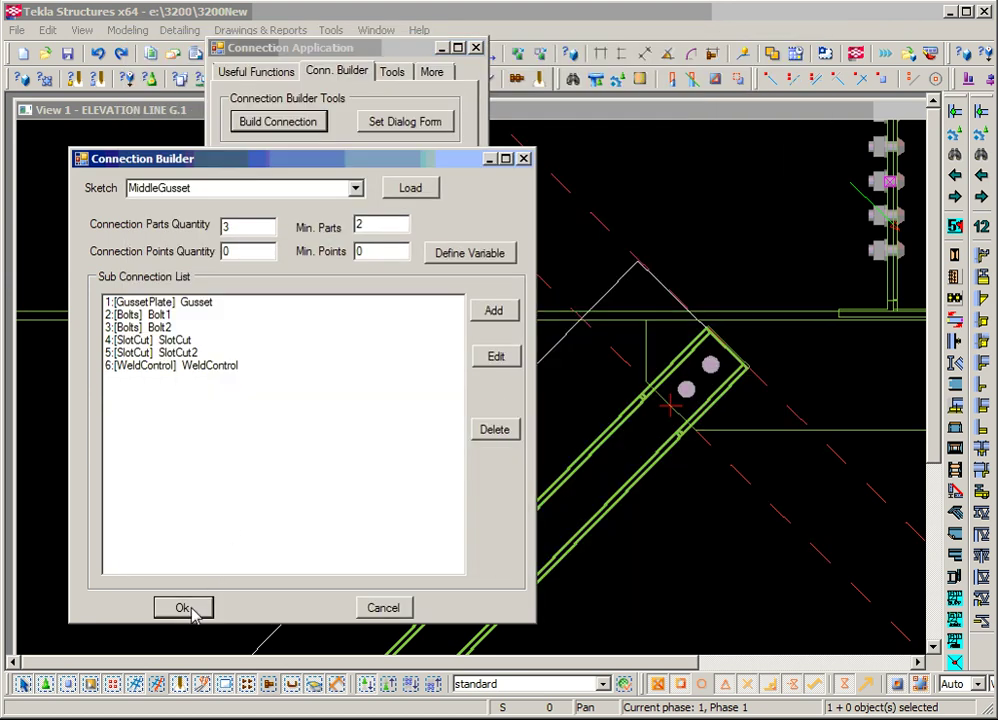
Step: Open the user dialog settings, load the MiddleGusset sketch and title its dialog "Middle Gusset"
left_click(400, 121)
left_click_drag(426, 189, 367, 117)
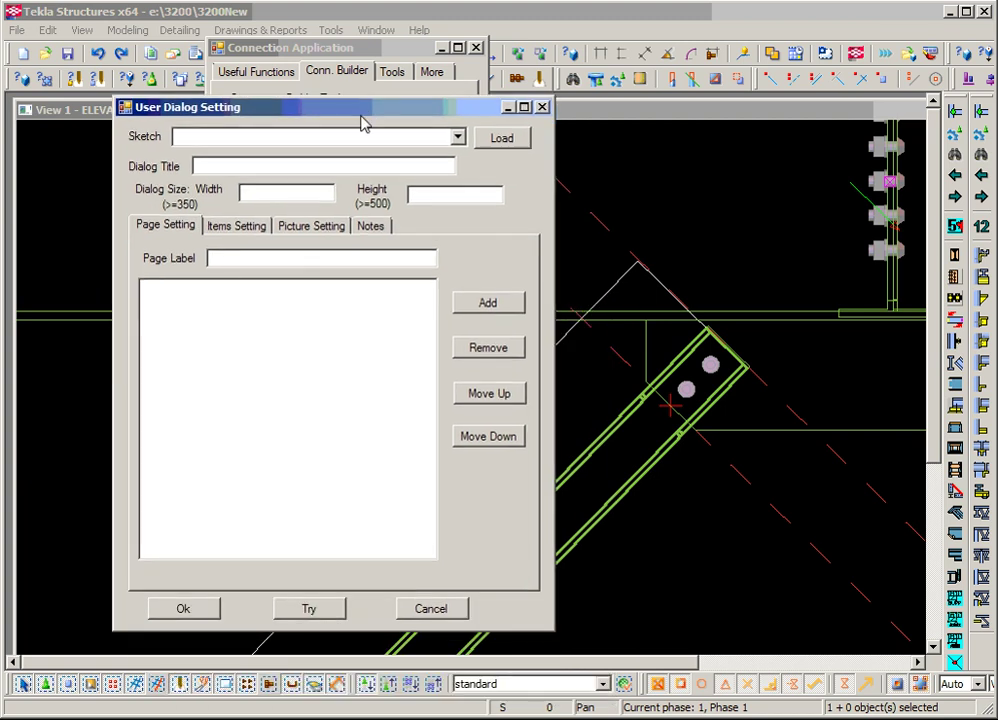
left_click(456, 138)
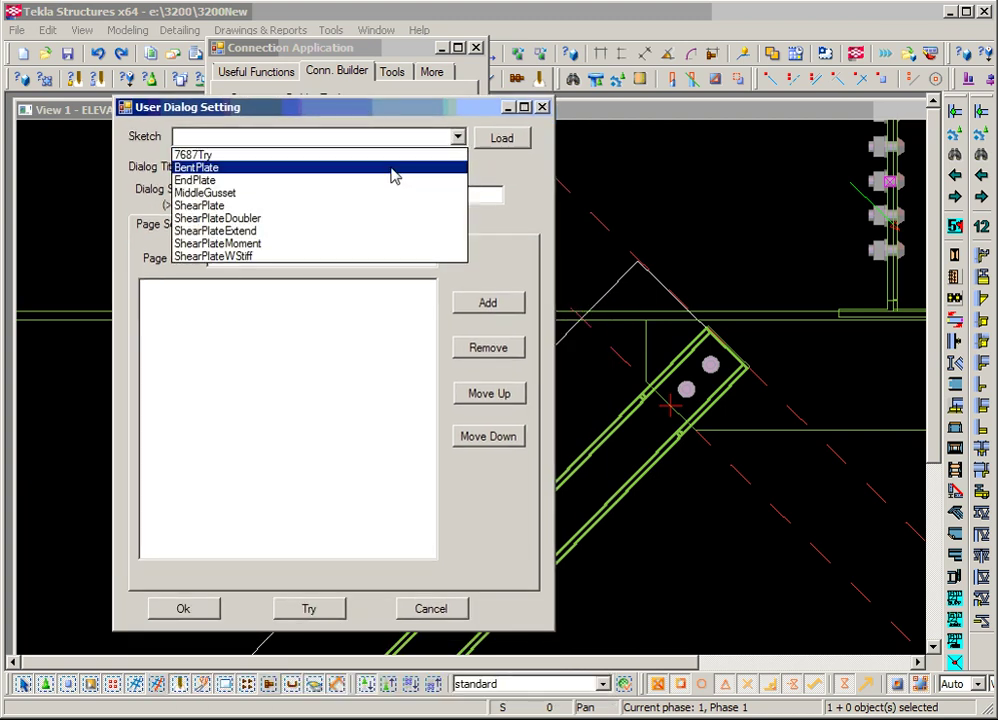
left_click(381, 193)
left_click(505, 138)
left_click(306, 168)
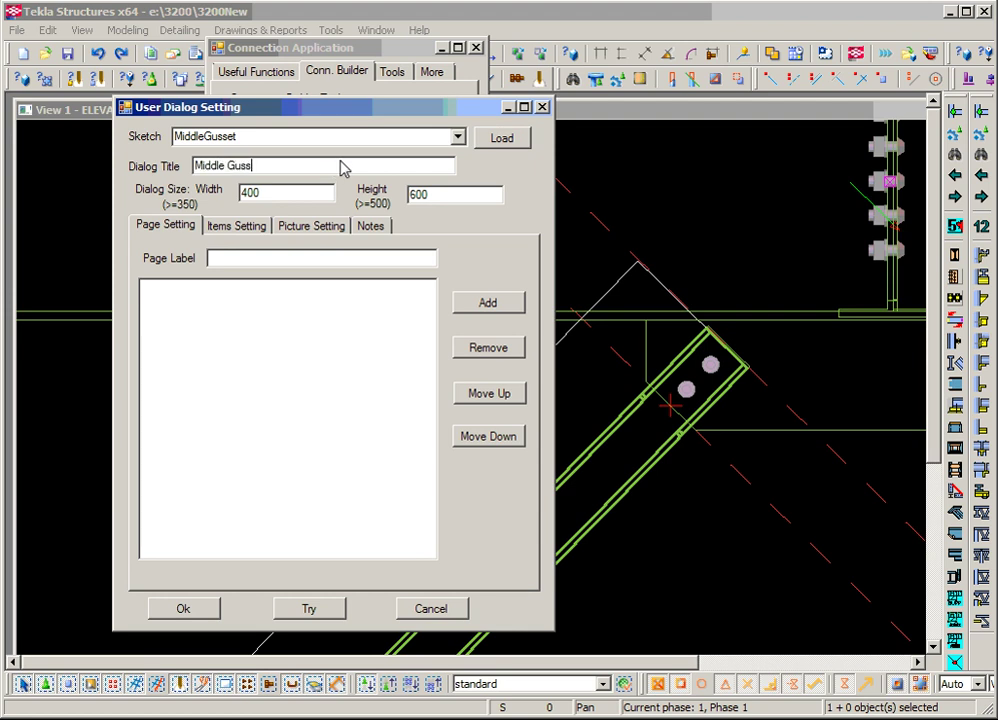
Step: Add a dialog page labelled Gusset and remove the blank page from the page list
left_click(476, 305)
left_click(264, 259)
left_click(488, 305)
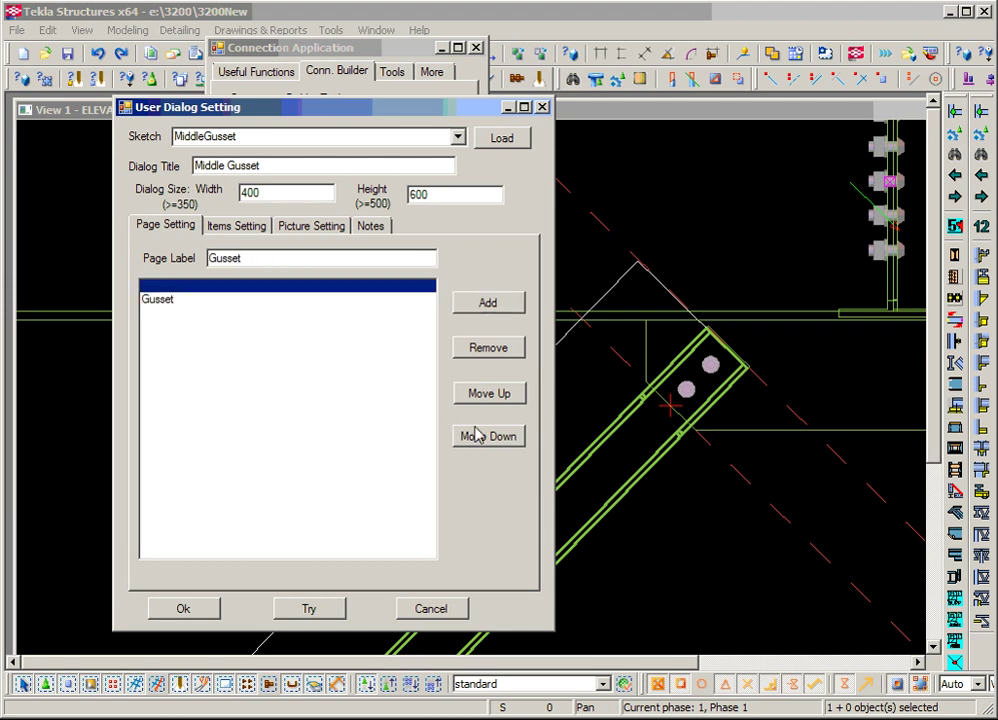
left_click(488, 348)
Step: Add three more dialog pages labelled Bolt, Slot and Weld, in that order
left_click(271, 264)
left_click_drag(270, 263, 125, 250)
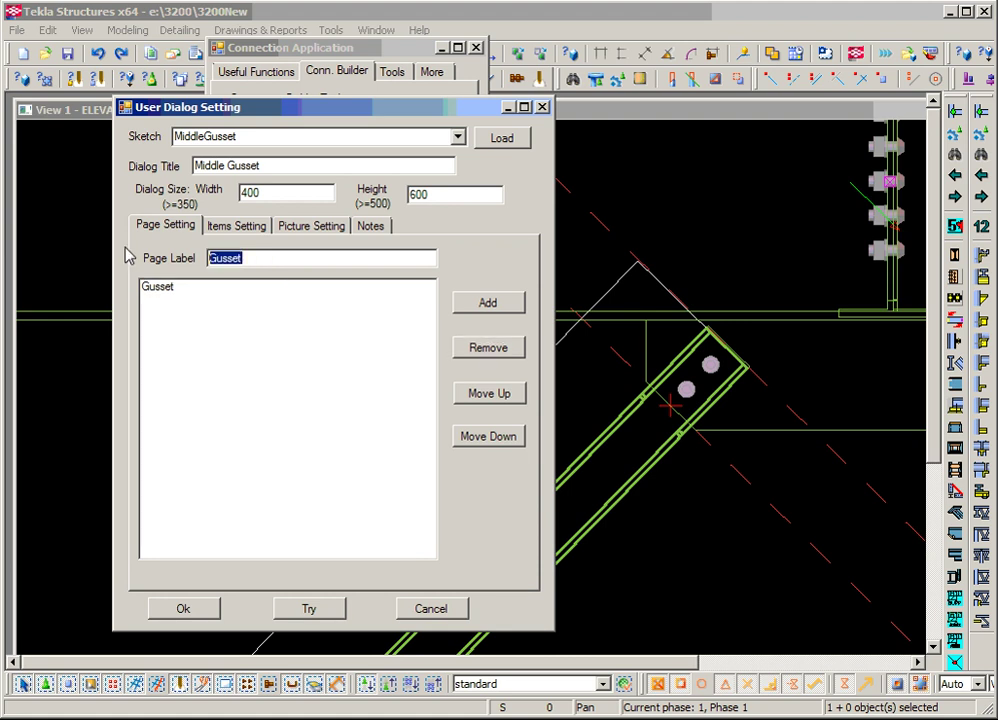
type("Bolt")
left_click(470, 302)
left_click_drag(294, 263, 85, 243)
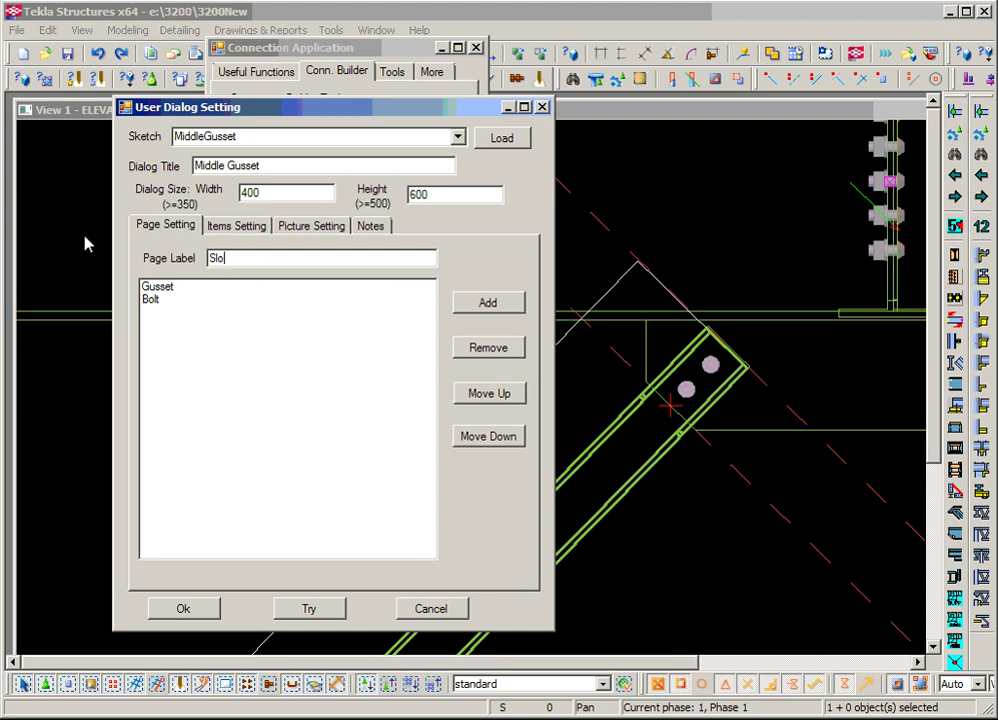
left_click(488, 302)
left_click_drag(247, 264, 27, 221)
type("Weld")
left_click(462, 302)
Step: Change the label of the Gusset_GussetPlate dialog item to g
left_click(238, 226)
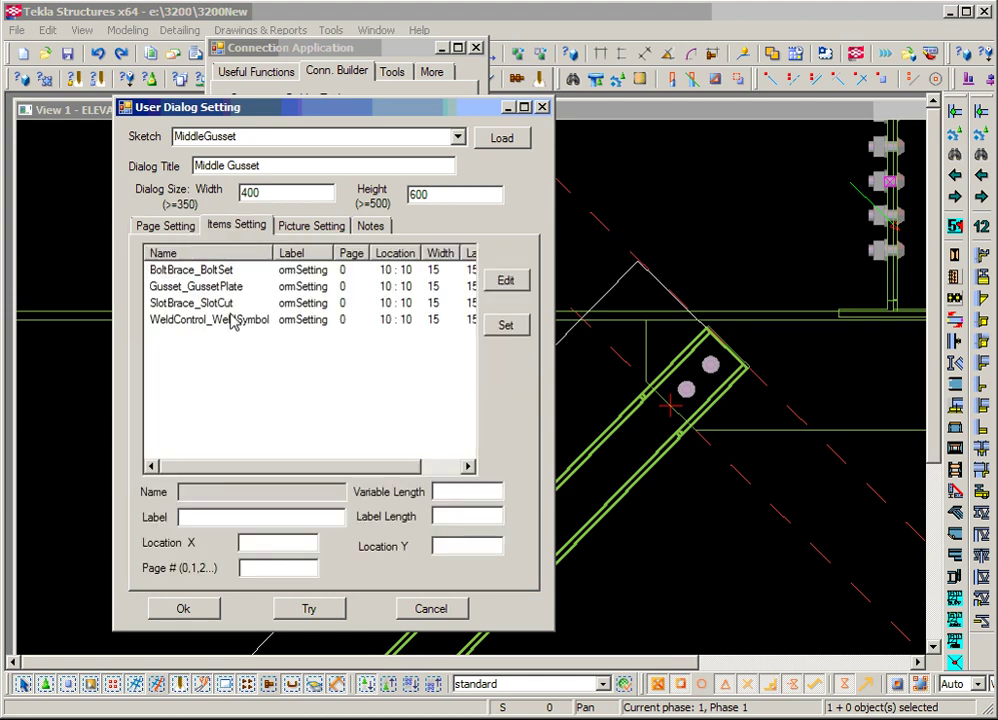
left_click(220, 286)
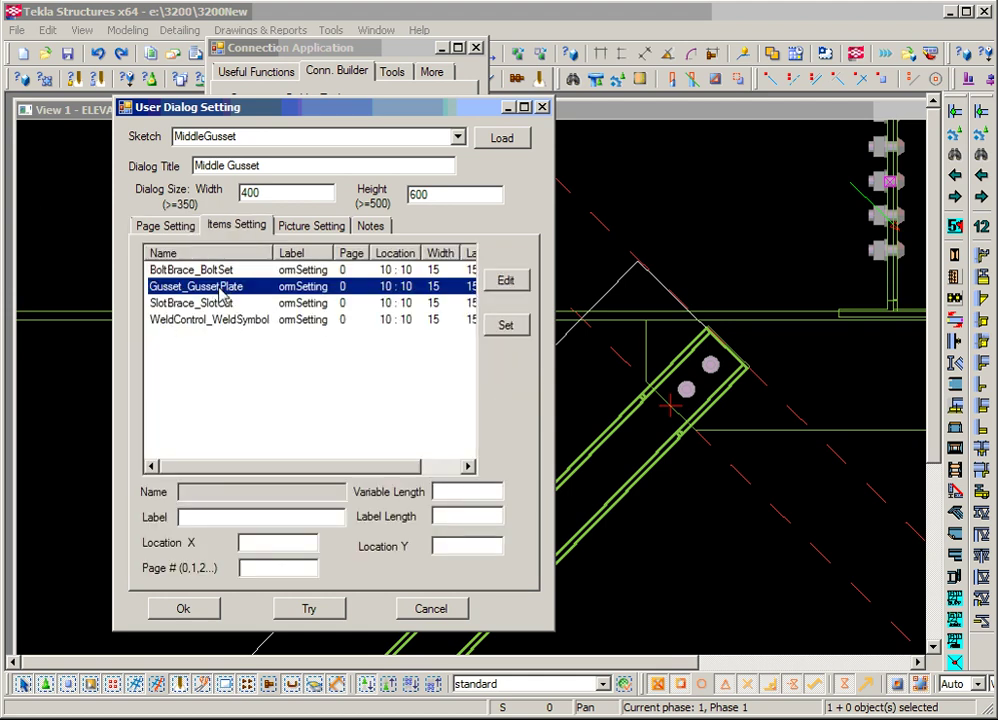
left_click(508, 282)
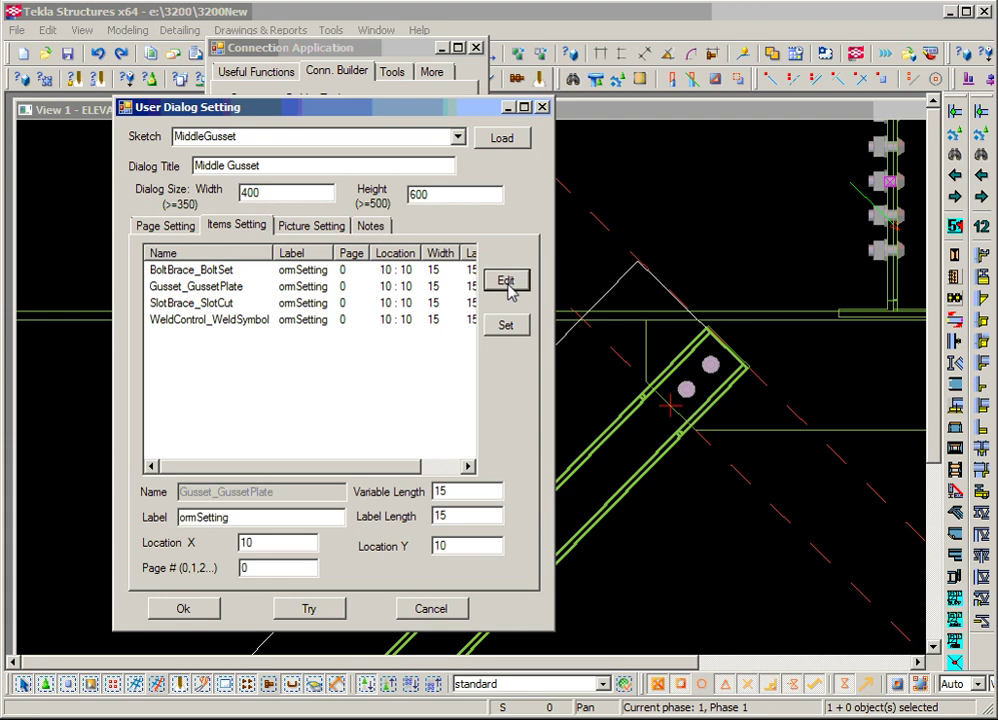
left_click_drag(250, 519, 2, 517)
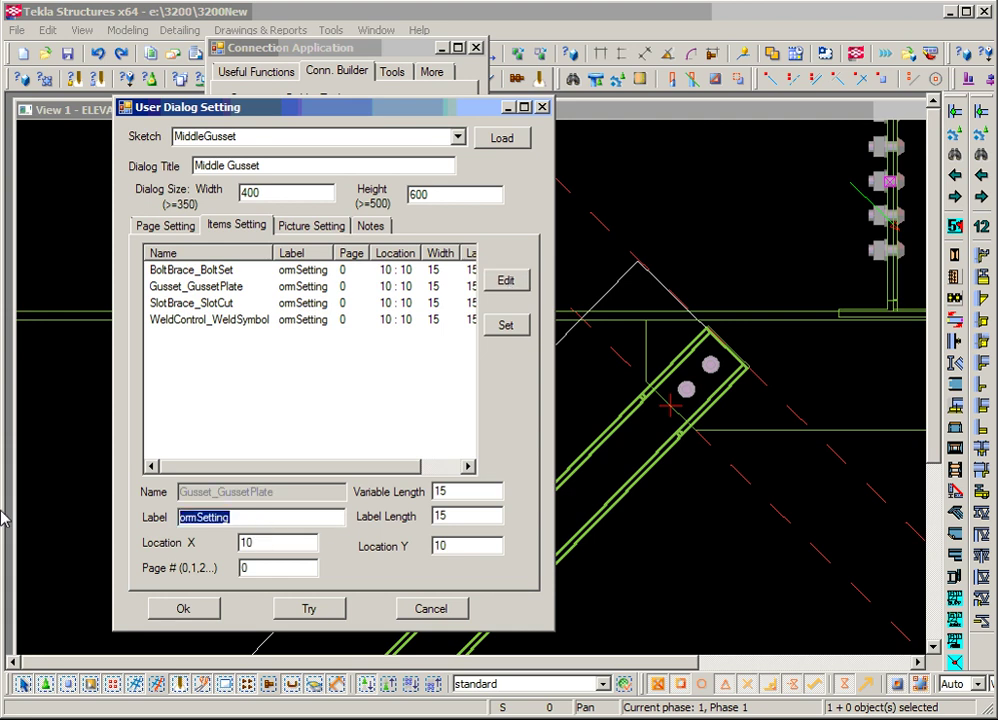
type("g")
left_click(506, 325)
Step: Set the BoltBrace_BoltSet dialog item's label to b and its page number to 1
left_click(230, 305)
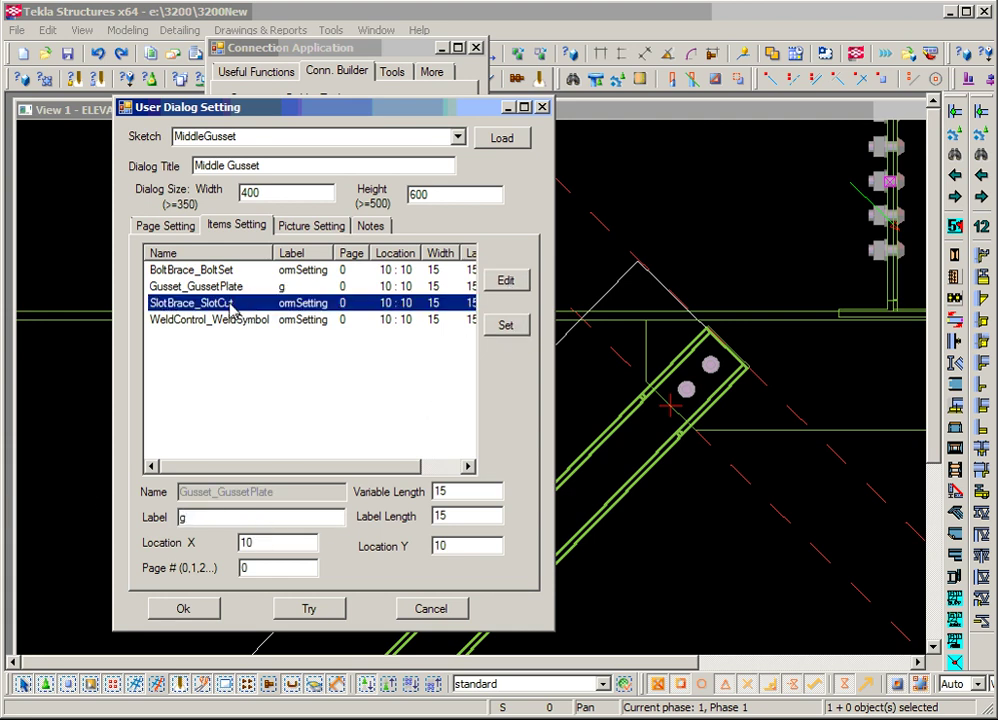
left_click(255, 273)
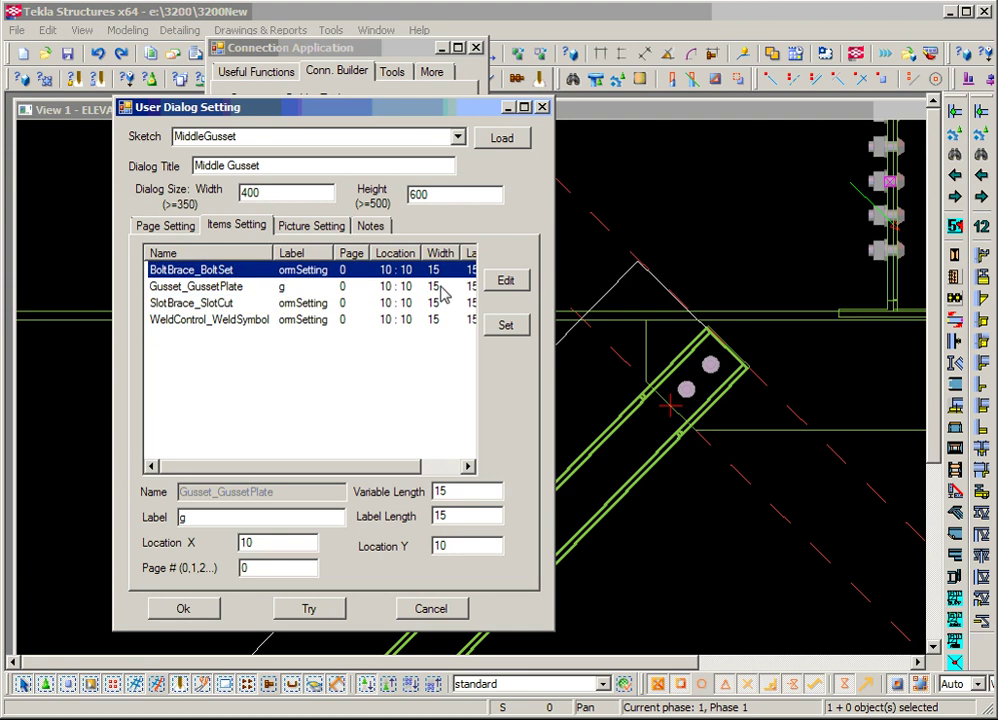
left_click(506, 280)
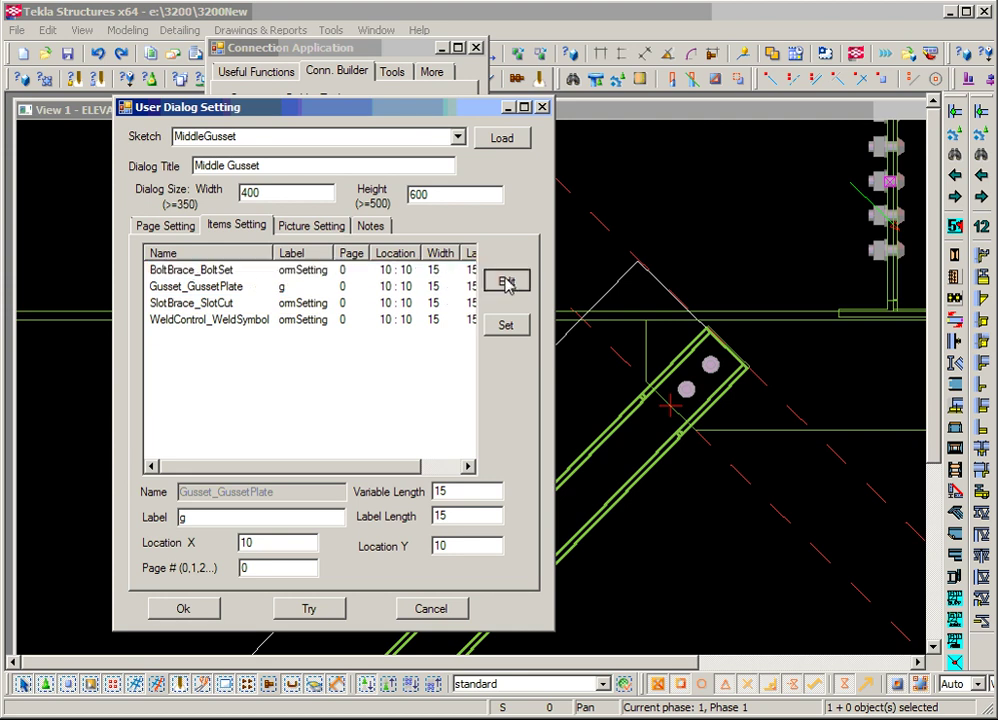
double_click(258, 518)
type("b")
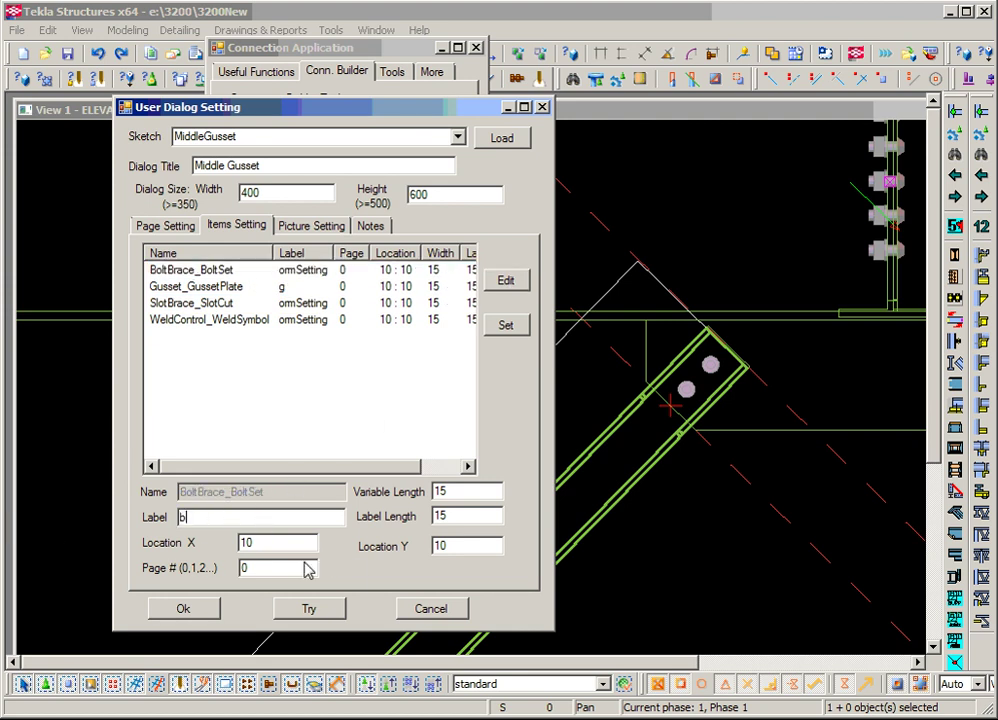
double_click(273, 569)
type("1")
left_click(506, 325)
Step: Set the SlotBrace_SlotCut dialog item's page number to 2 and its label to s
left_click(300, 306)
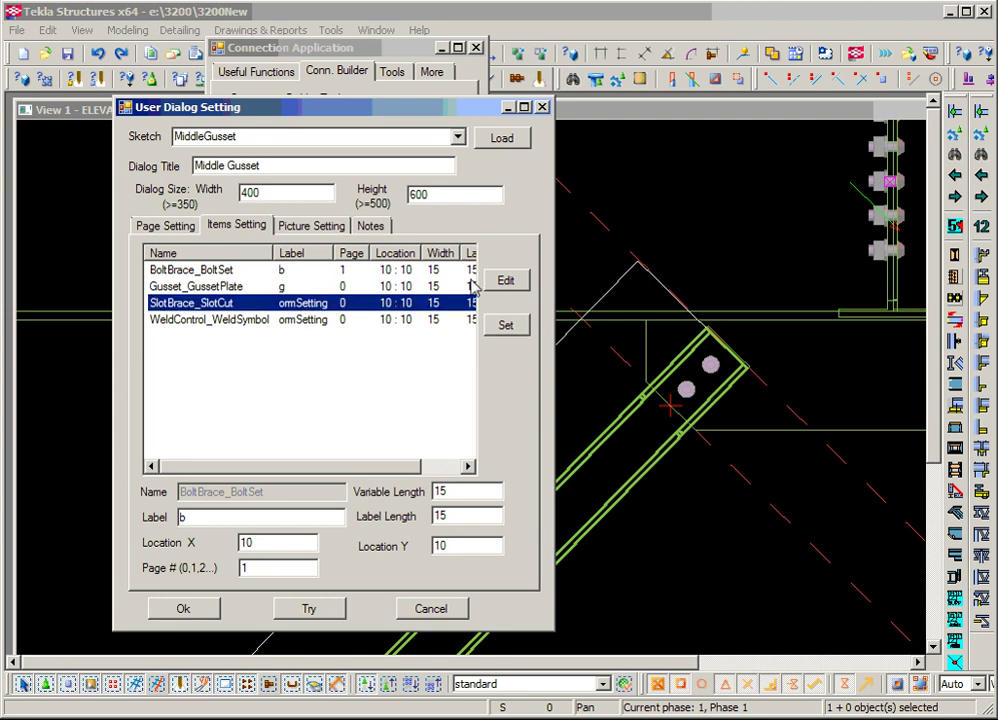
left_click(506, 280)
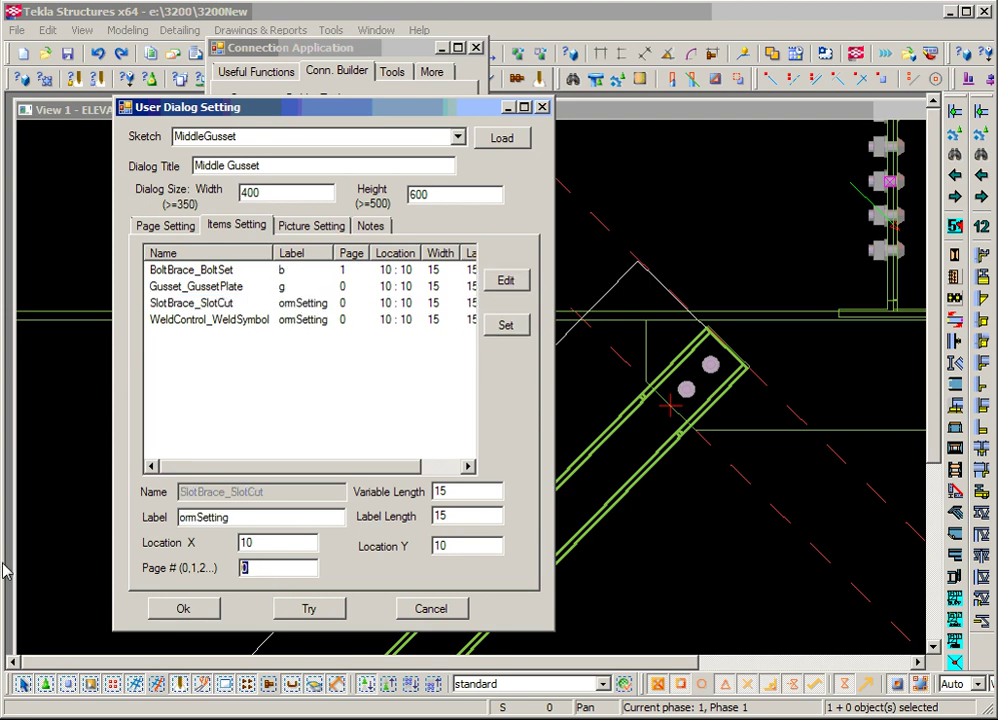
type("2")
double_click(210, 517)
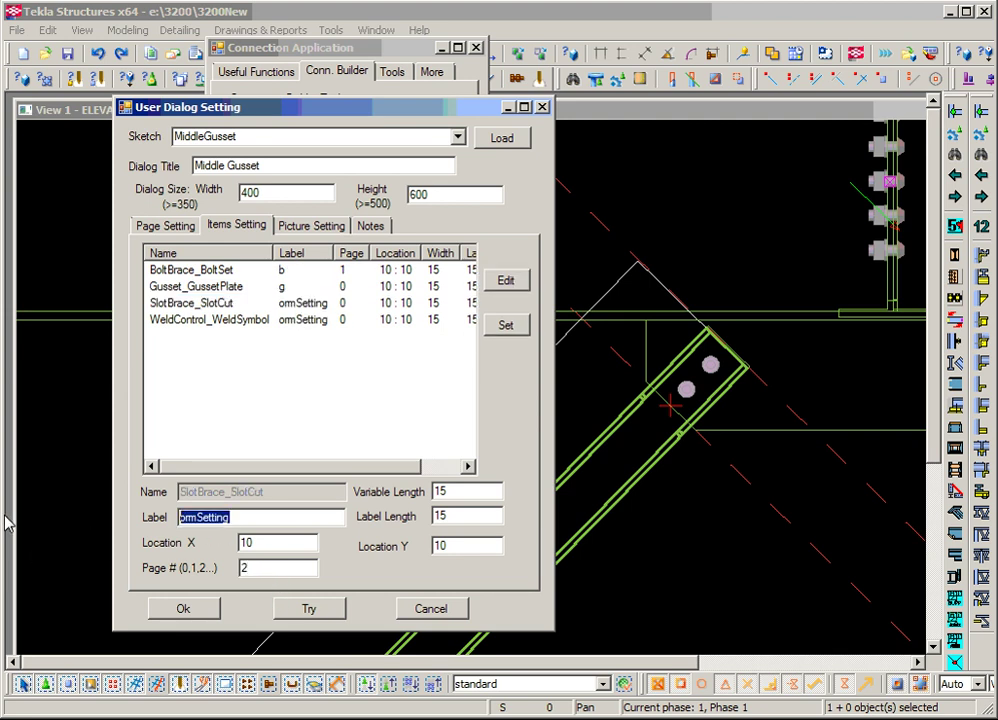
type("s")
left_click(508, 326)
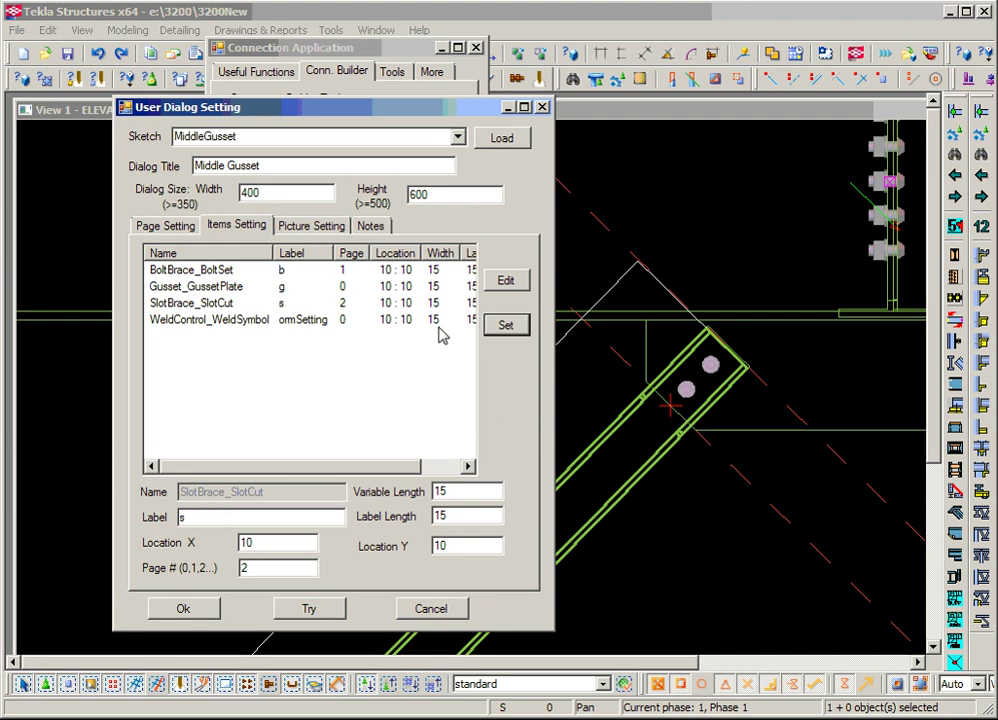
Step: Set the WeldControl_WeldSymbol dialog item's page number to 3 and its label to w
left_click(331, 320)
left_click(506, 280)
double_click(258, 568)
type("3")
key("shift+Tab")
key("shift+Tab")
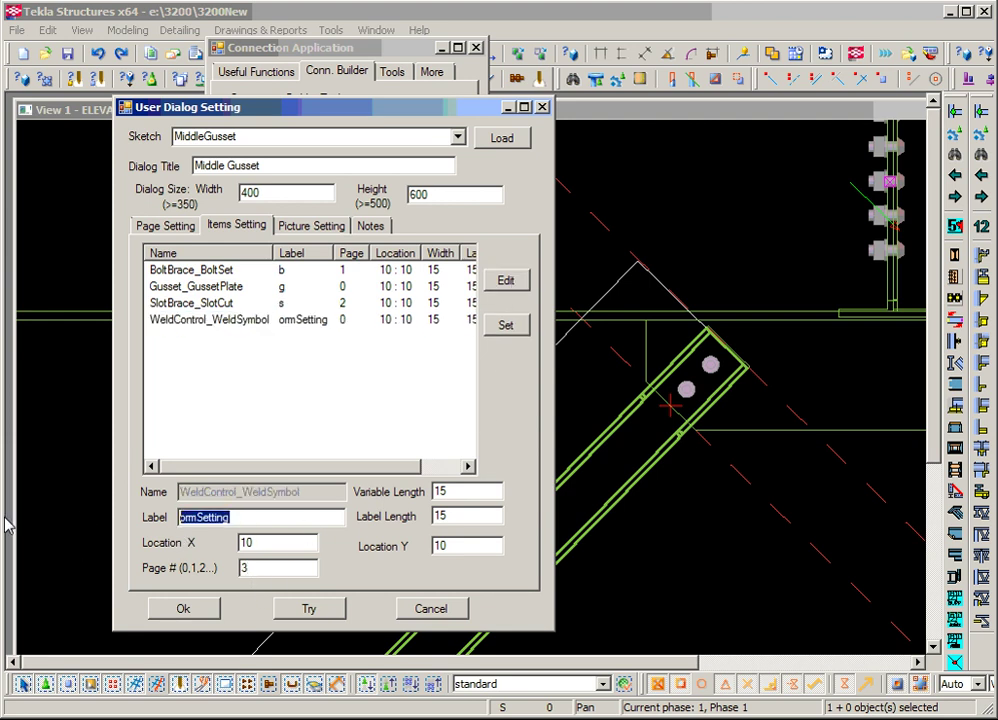
type("w")
left_click(506, 325)
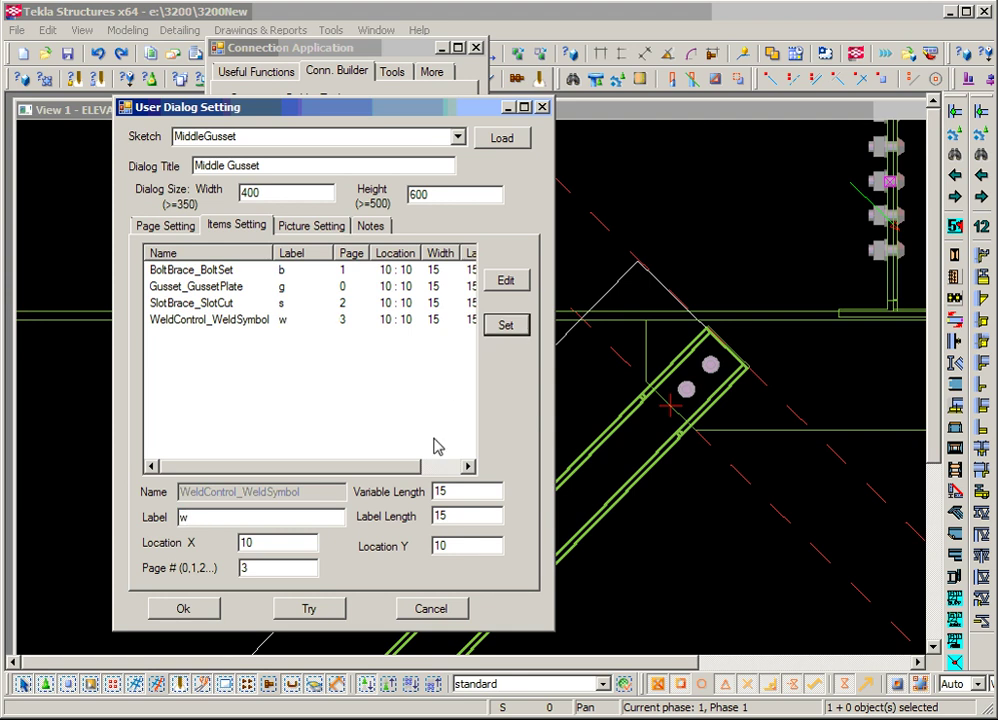
Step: Try out the Middle Gusset dialog, check its Bolt, Slot and Weld pages, and close the connection tool's dialogs
left_click(292, 612)
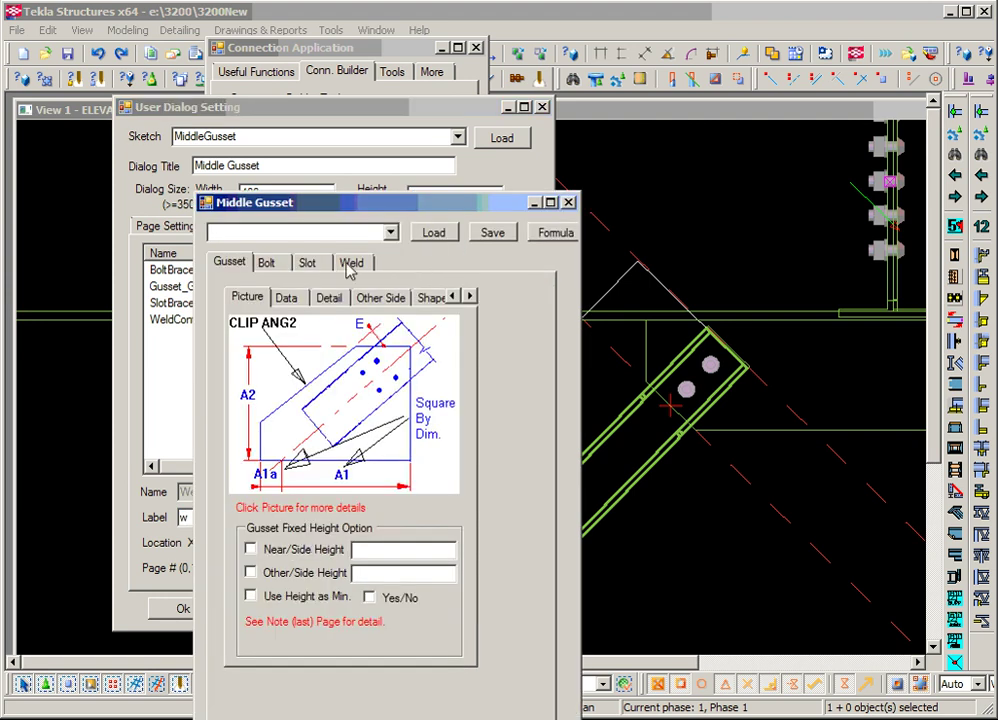
left_click(266, 263)
left_click(309, 263)
left_click(354, 262)
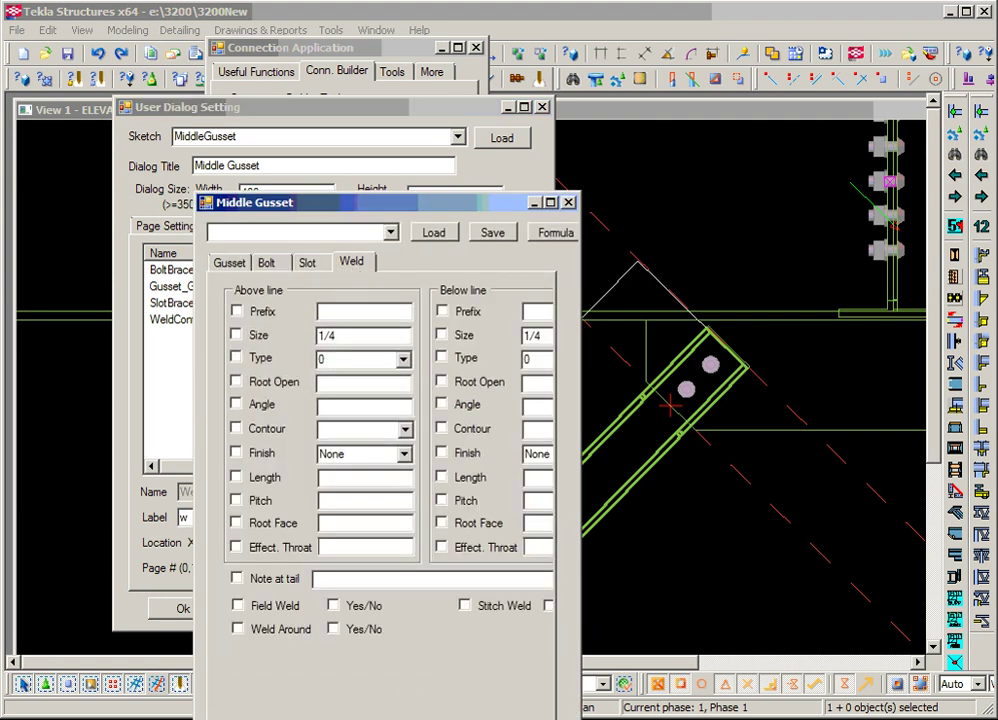
key("Escape")
left_click(437, 610)
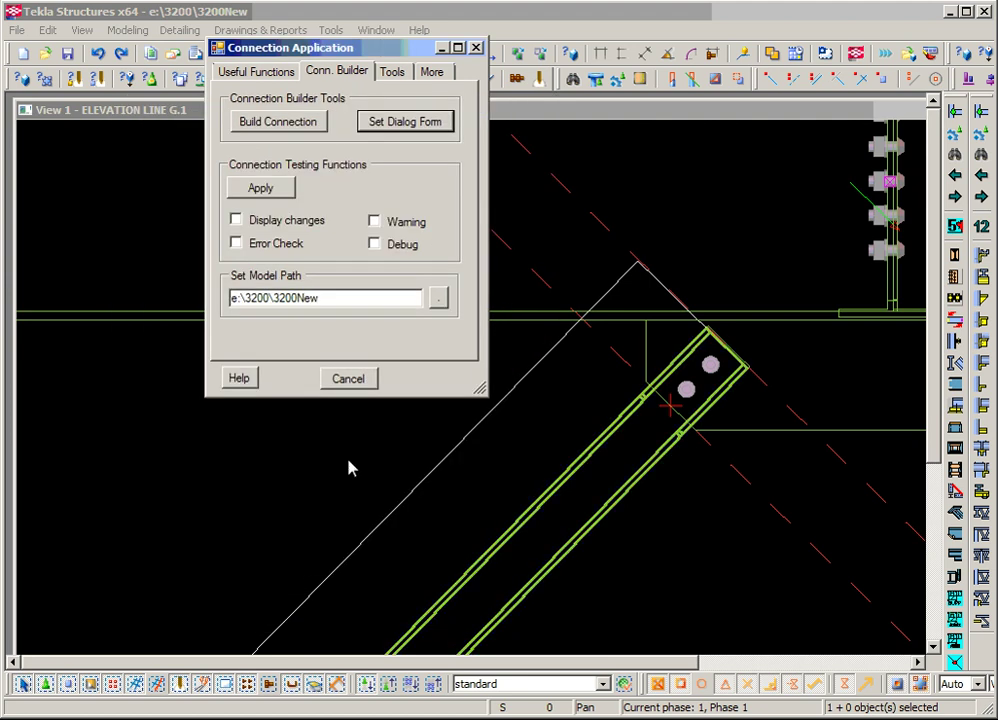
left_click(348, 379)
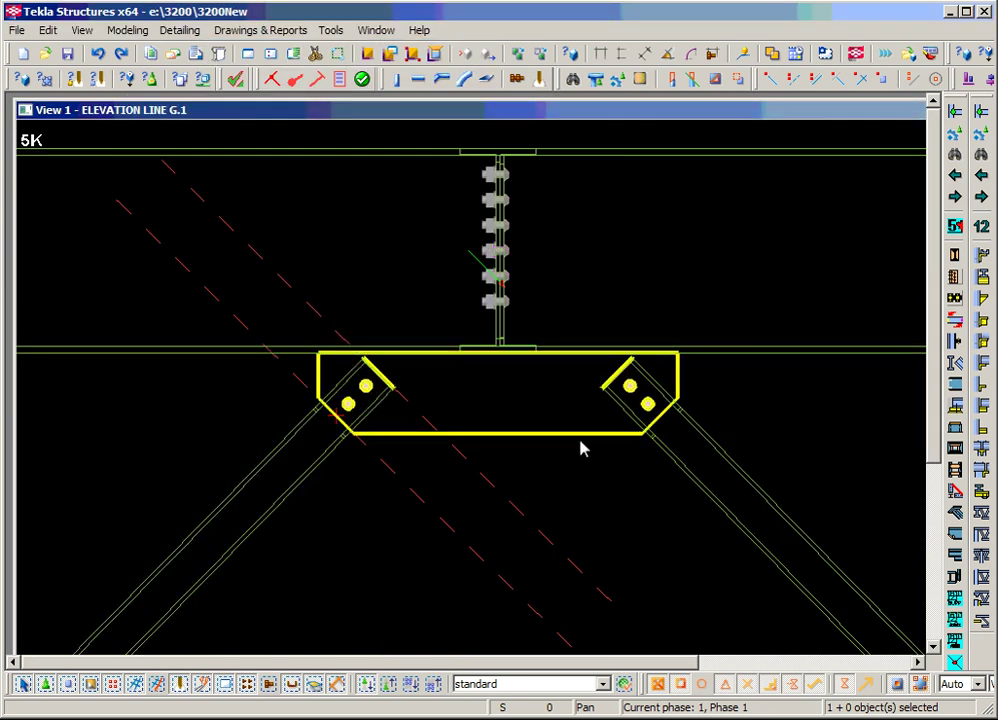
Step: Delete the existing gusset connection between the beam and the two braces
key("Delete")
scroll(563, 511, "down", 2)
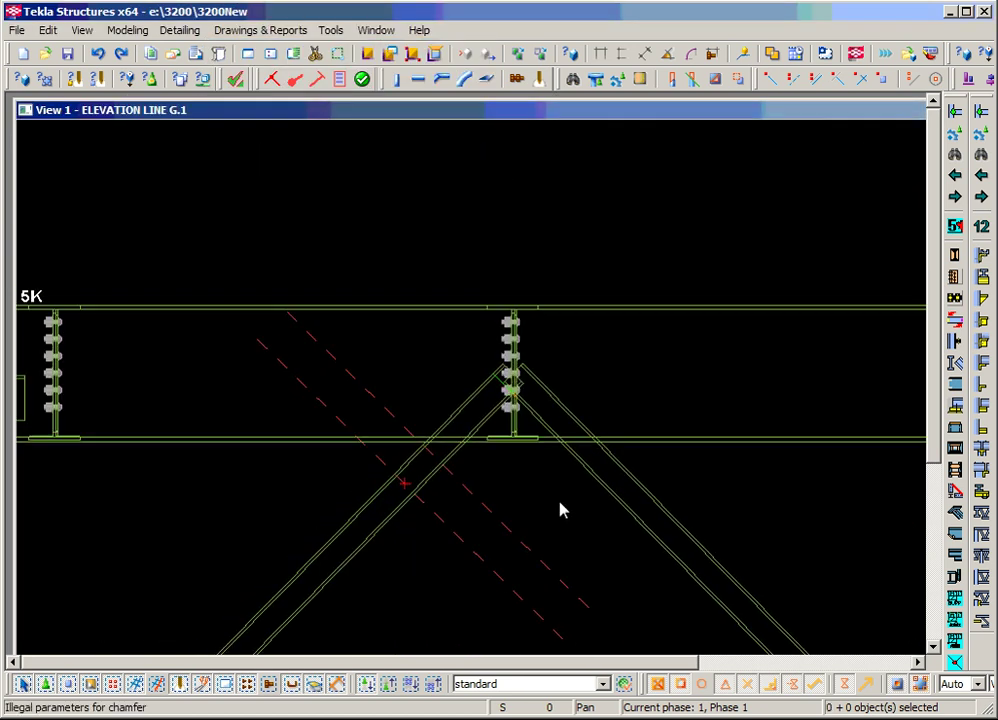
Step: Try to apply the current connection to the horizontal beam and both diagonal braces, then delete the resulting connection
left_click(295, 81)
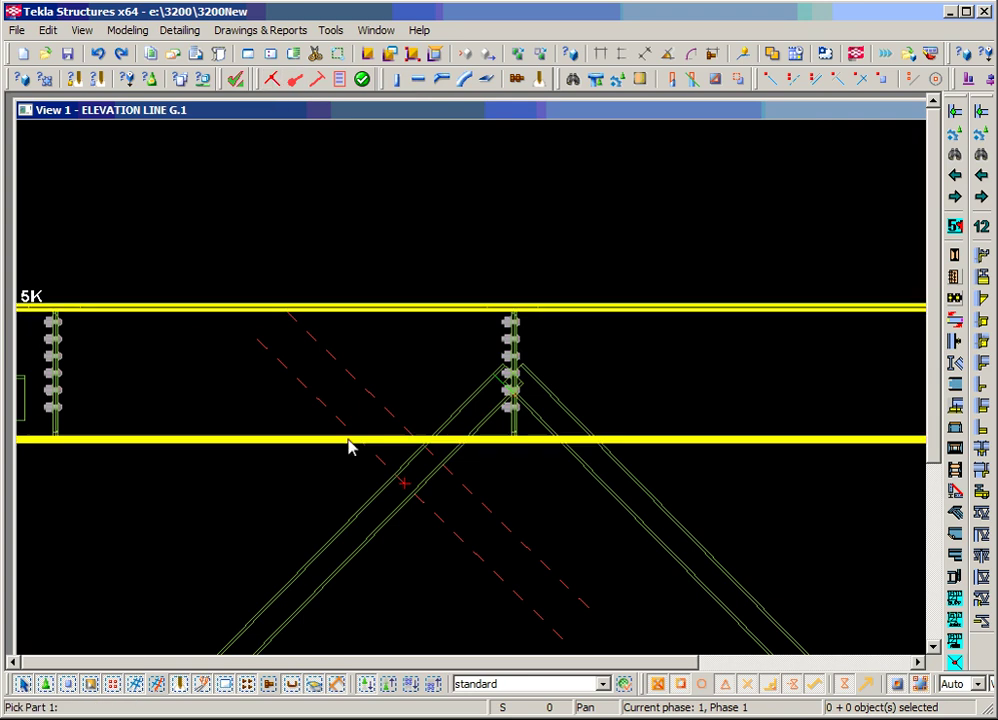
left_click(380, 445)
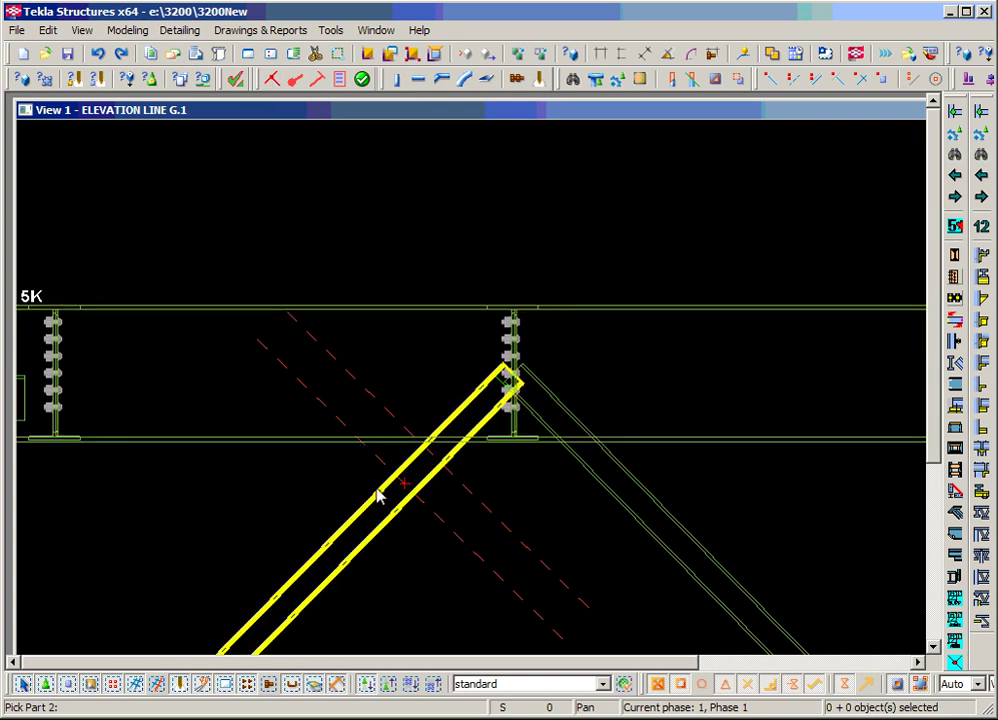
left_click(378, 500)
left_click(610, 497)
key("Escape")
left_click(470, 466)
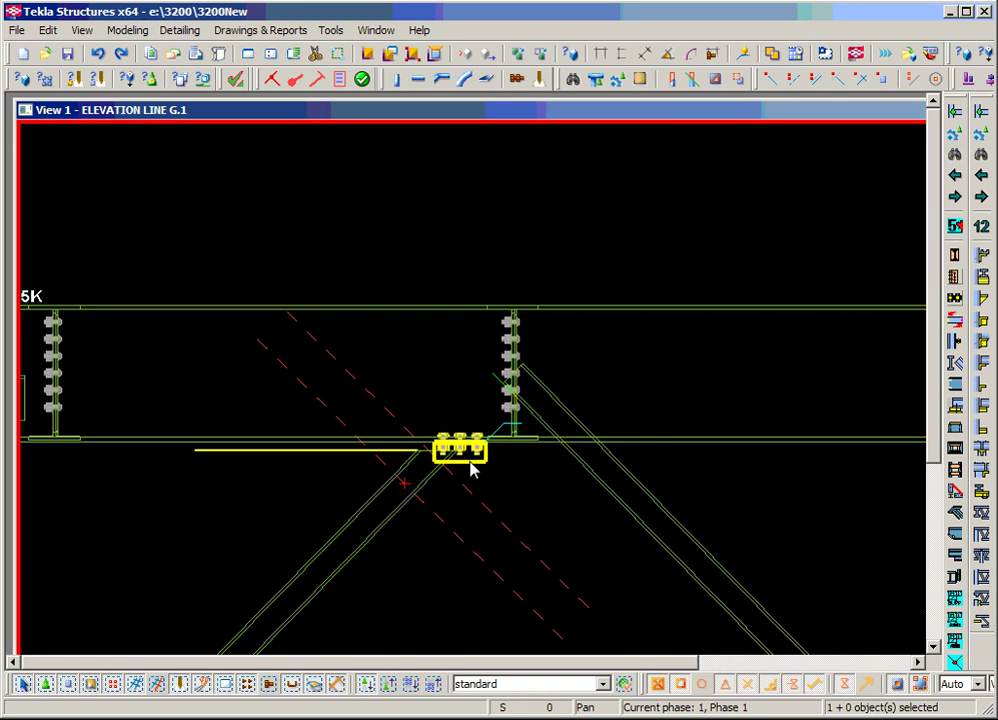
key("Delete")
Step: Select the MiddleGusset sketch as the active connection and accept its Middle Gusset dialog settings
left_click(339, 79)
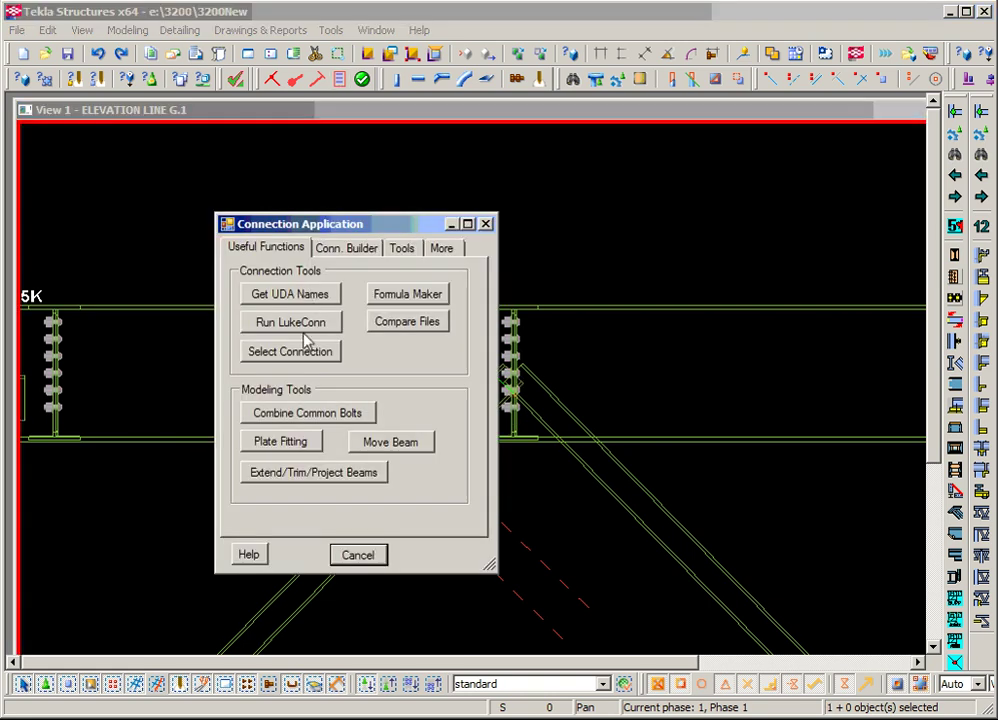
left_click(305, 348)
left_click(508, 355)
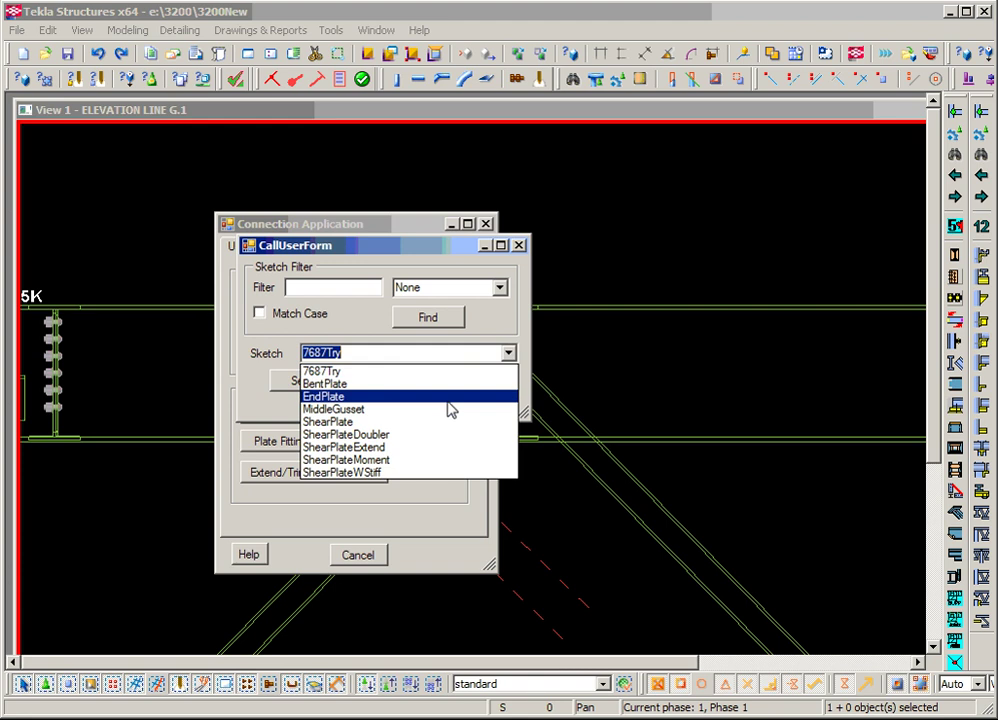
left_click(449, 410)
left_click(322, 385)
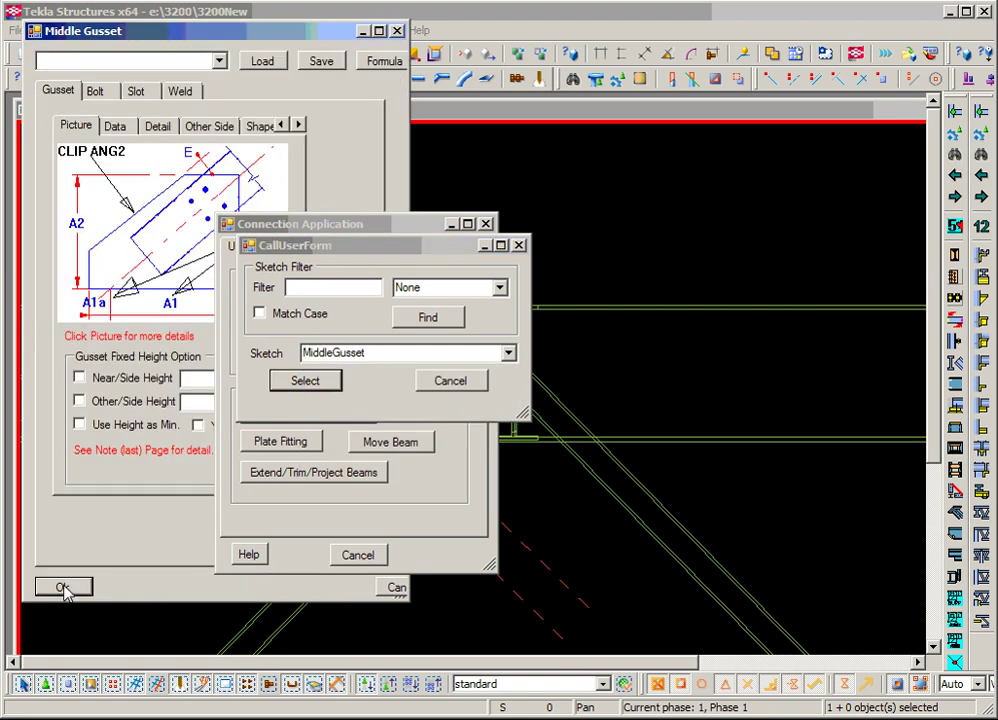
left_click(63, 588)
left_click(376, 555)
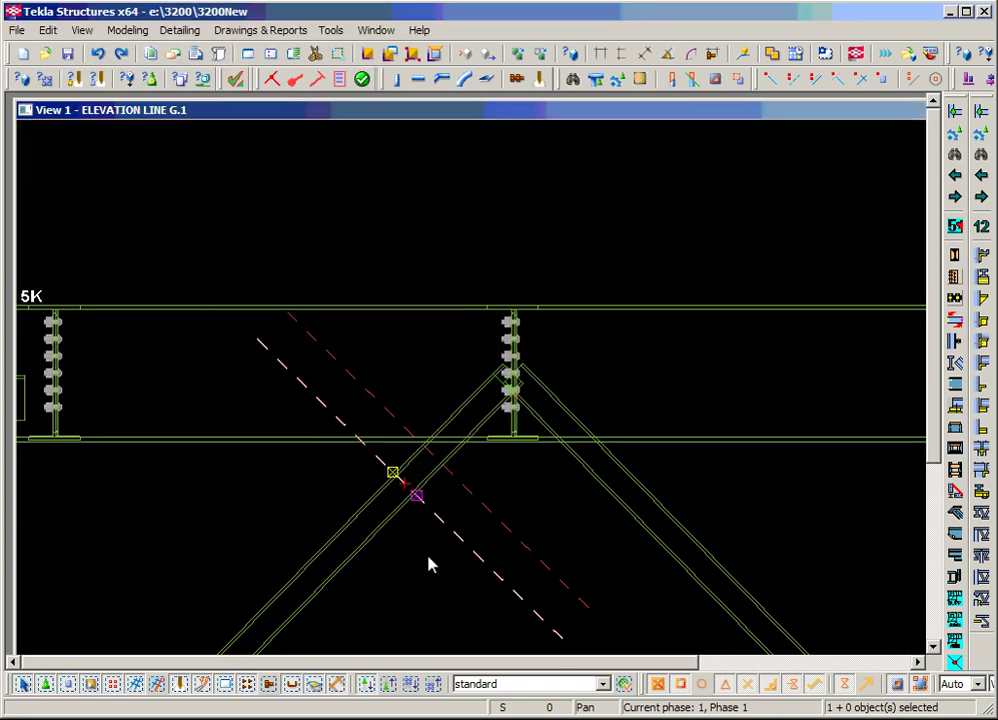
Step: Apply the Middle Gusset connection to the beam and both diagonal braces and end the command
left_click(272, 79)
scroll(597, 508, "up", 1)
scroll(530, 470, "up", 1)
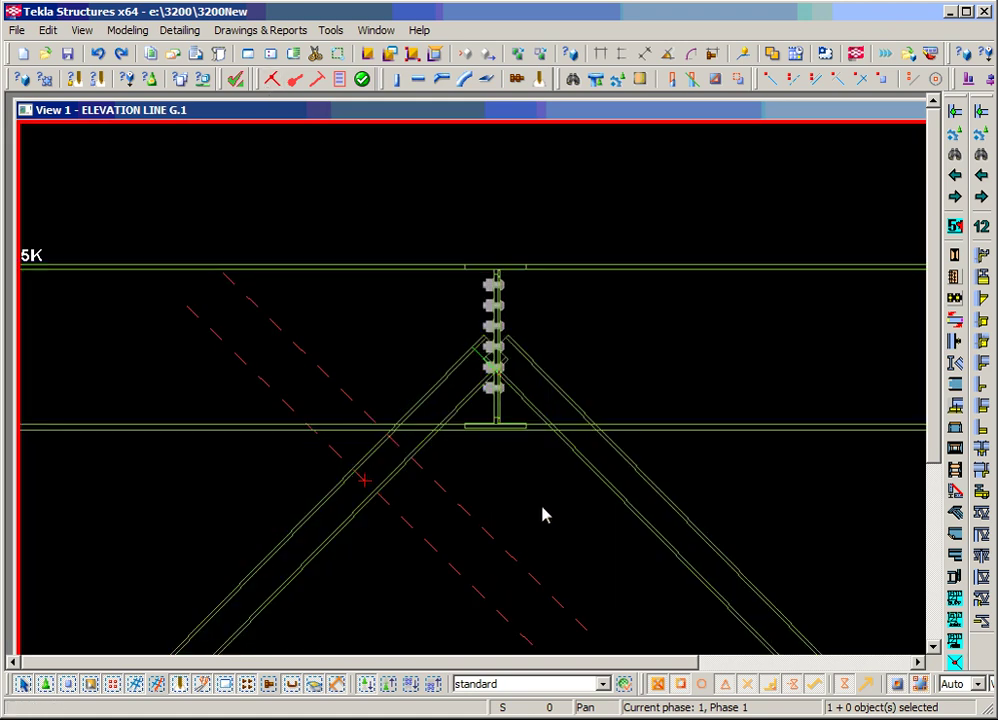
right_click(596, 378)
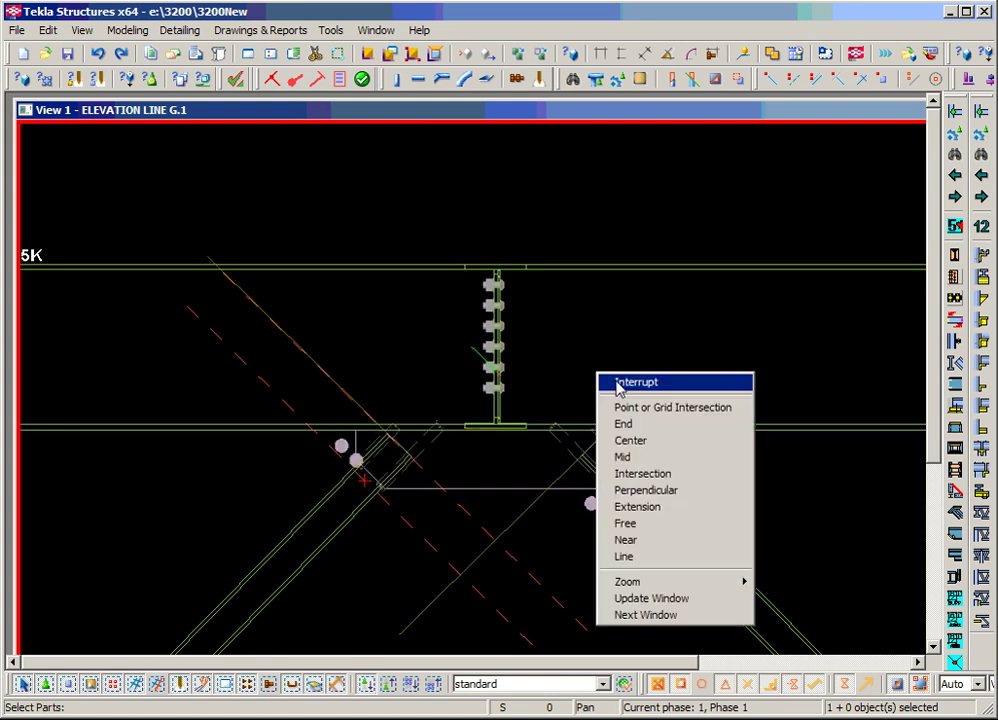
left_click(615, 382)
Step: Open the placed gusset connection's bolt position settings and set X Qty to 2 with a distance of 3
scroll(480, 495, "up", 2)
scroll(478, 500, "up", 1)
middle_click_drag(475, 508, 479, 414)
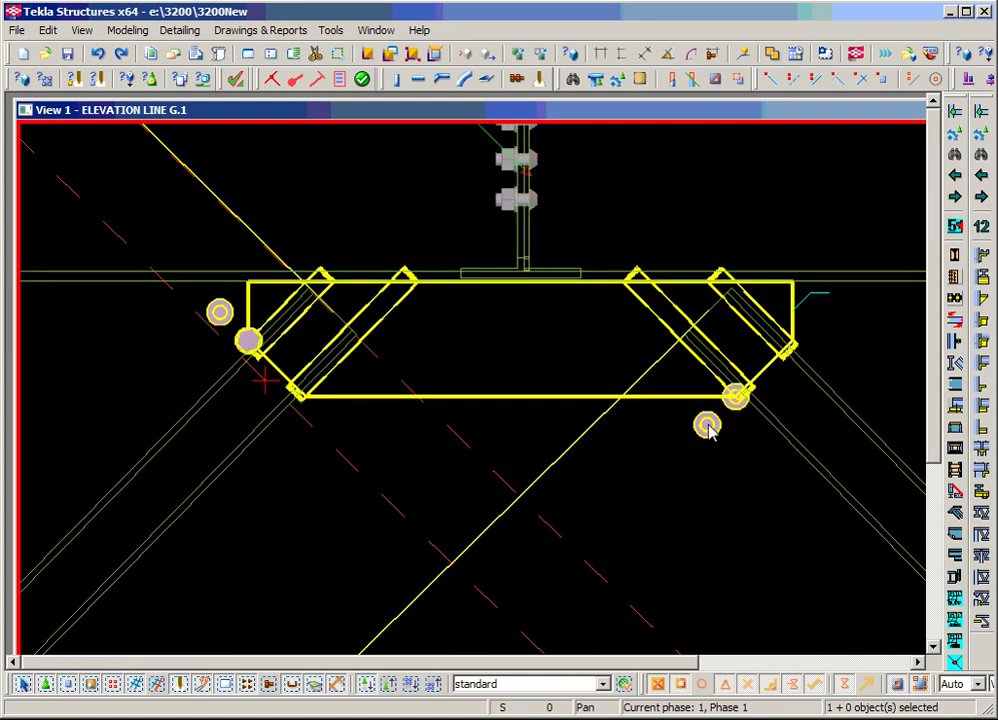
double_click(585, 432)
left_click_drag(363, 18, 800, 82)
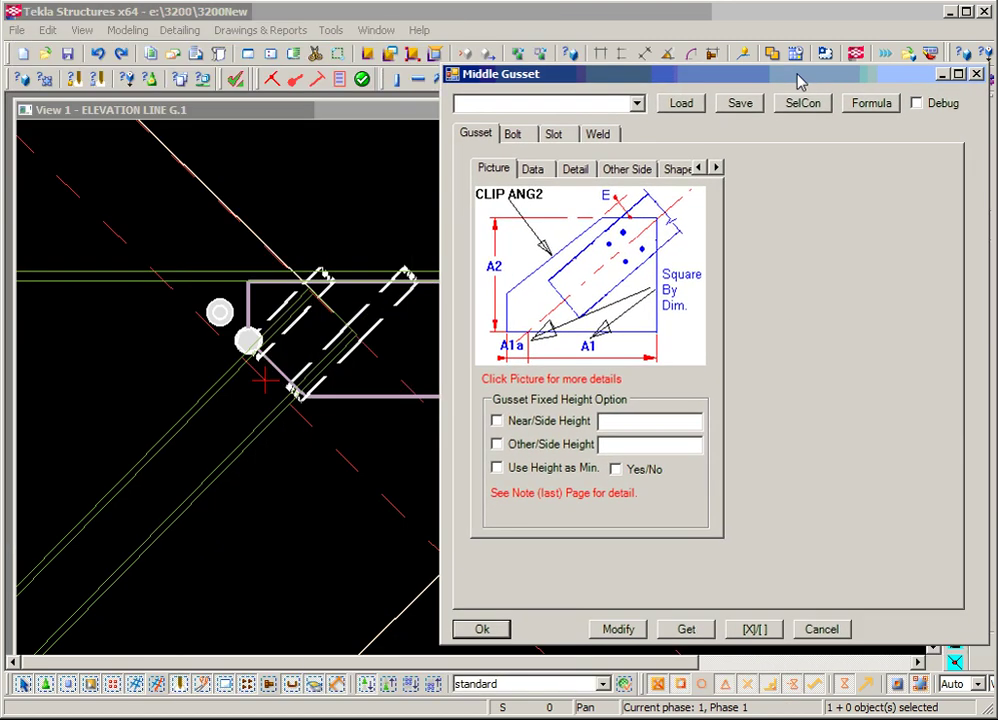
left_click(517, 136)
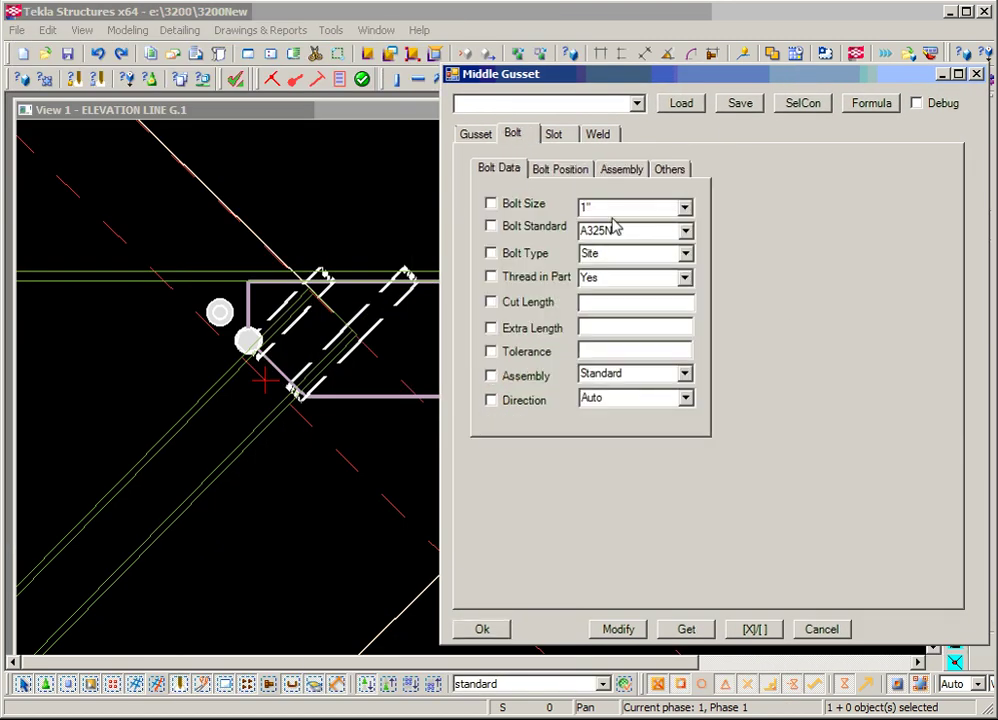
left_click(541, 173)
double_click(613, 228)
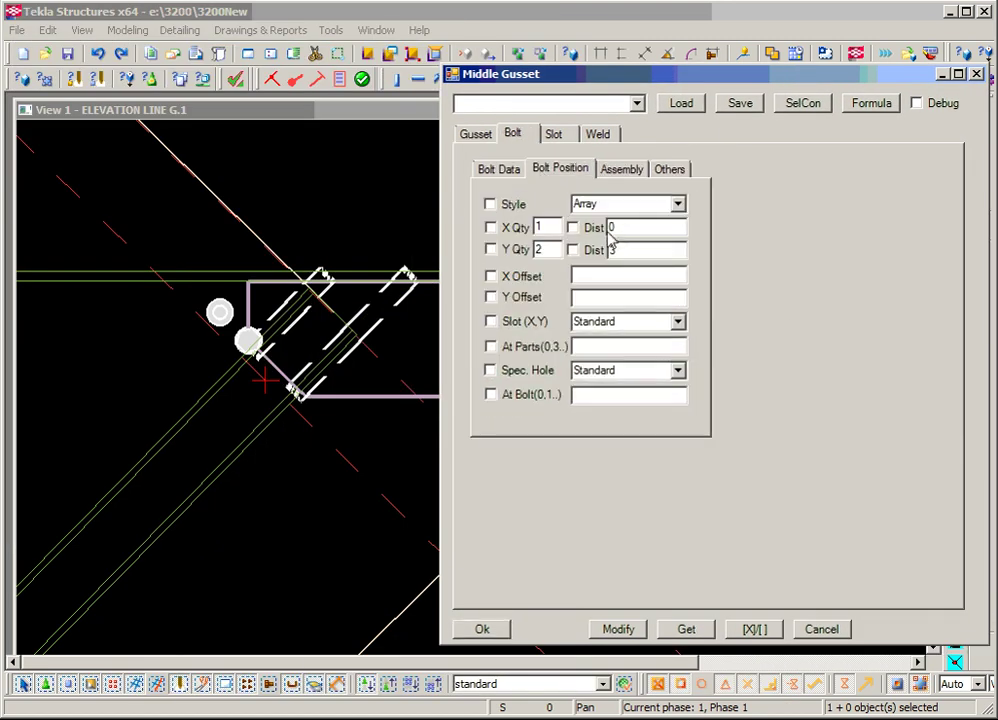
type("3")
double_click(541, 229)
type("2")
Step: Set the bolts' Y Qty to 1 with a distance of 0 and apply the bolt pattern to the connection
double_click(541, 250)
type("1")
double_click(631, 254)
type("0")
left_click(624, 629)
scroll(290, 374, "up", 4)
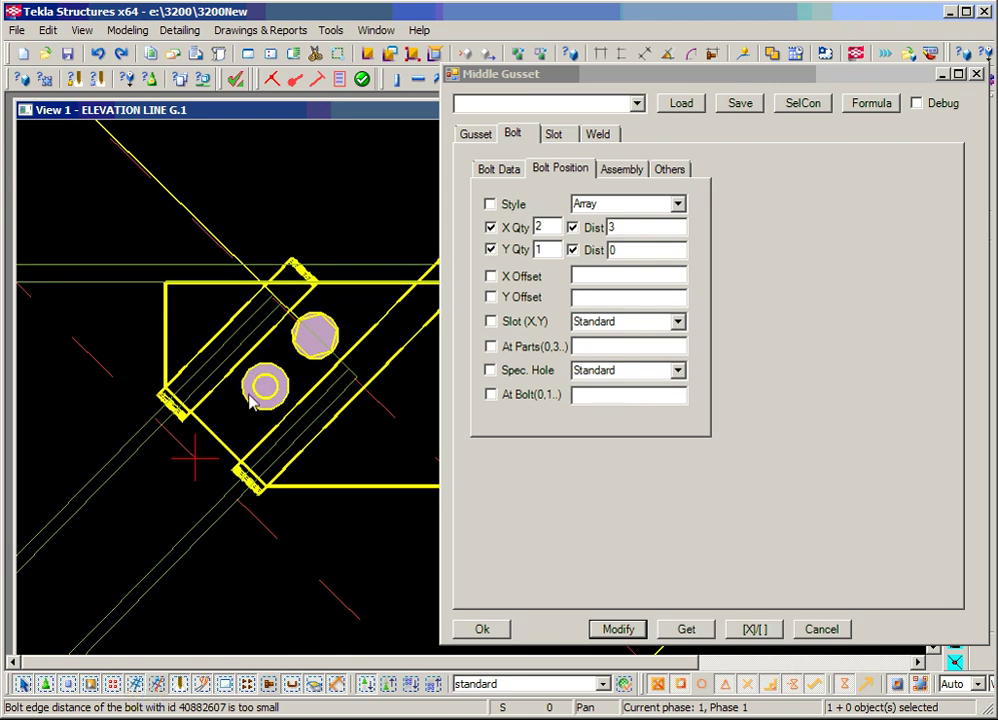
Step: Change the bolts' X distance to 1.5,3, apply it to the connection and close the Middle Gusset dialog
left_click(487, 182)
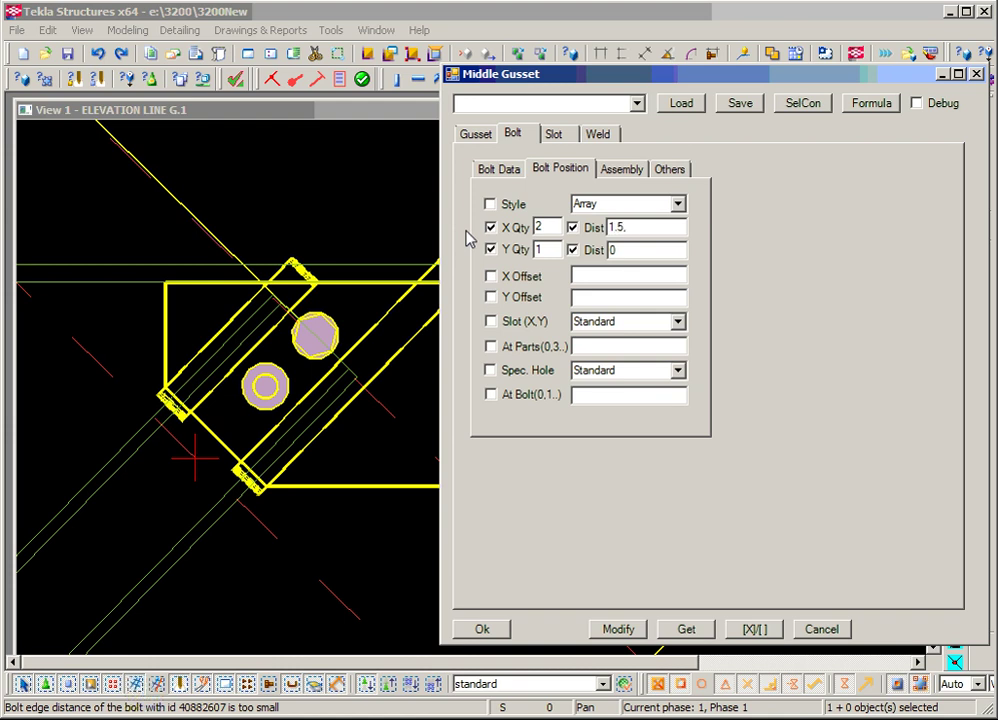
left_click(630, 629)
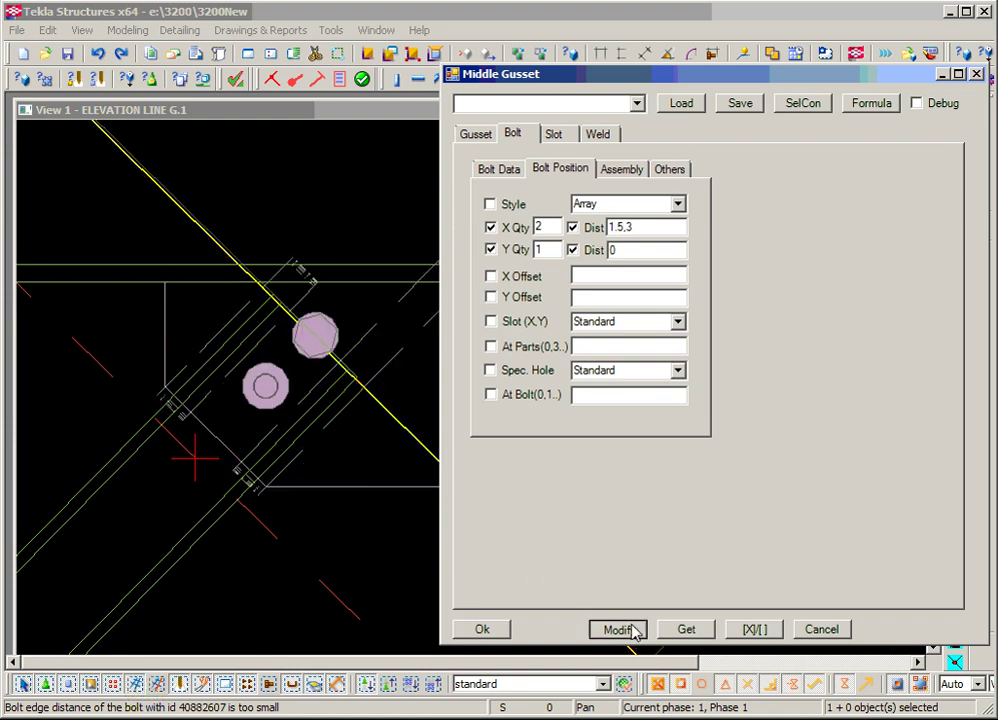
scroll(263, 419, "up", 4)
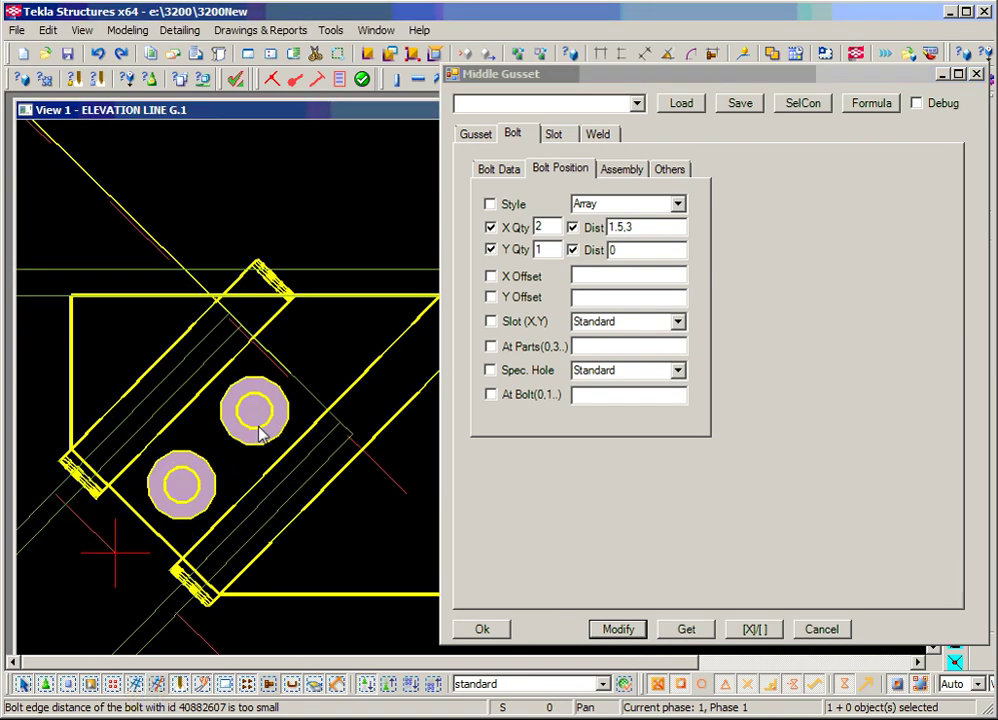
scroll(262, 433, "down", 3)
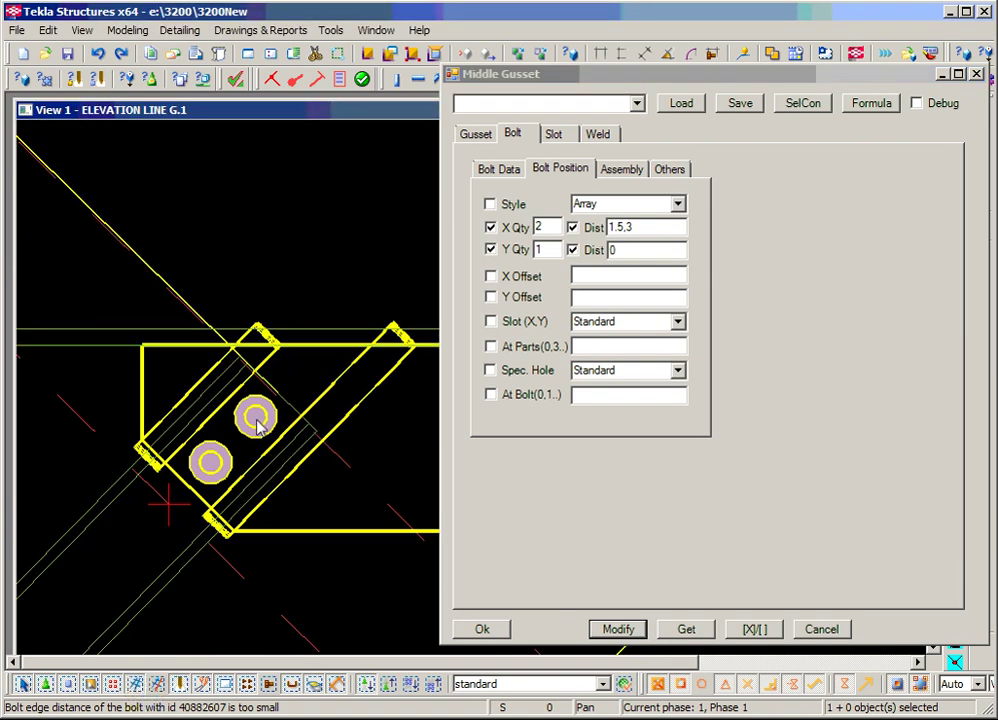
left_click(821, 629)
Step: Set the gusset bolts' Cut Length to 8, apply it to the connection and close the dialog
scroll(268, 435, "up", 2)
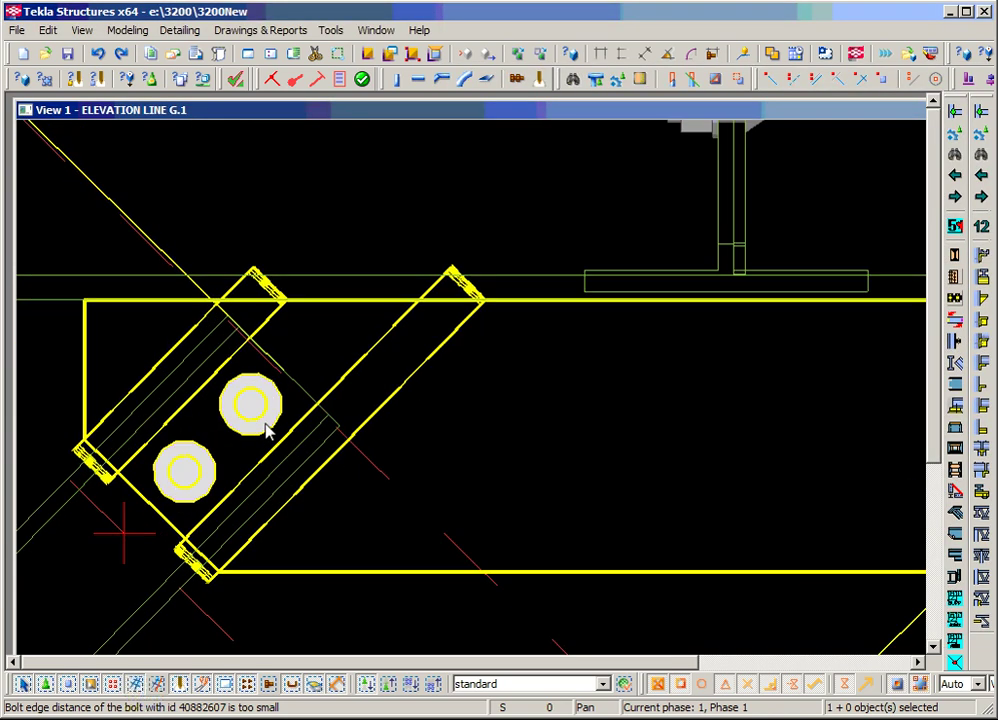
double_click(266, 430)
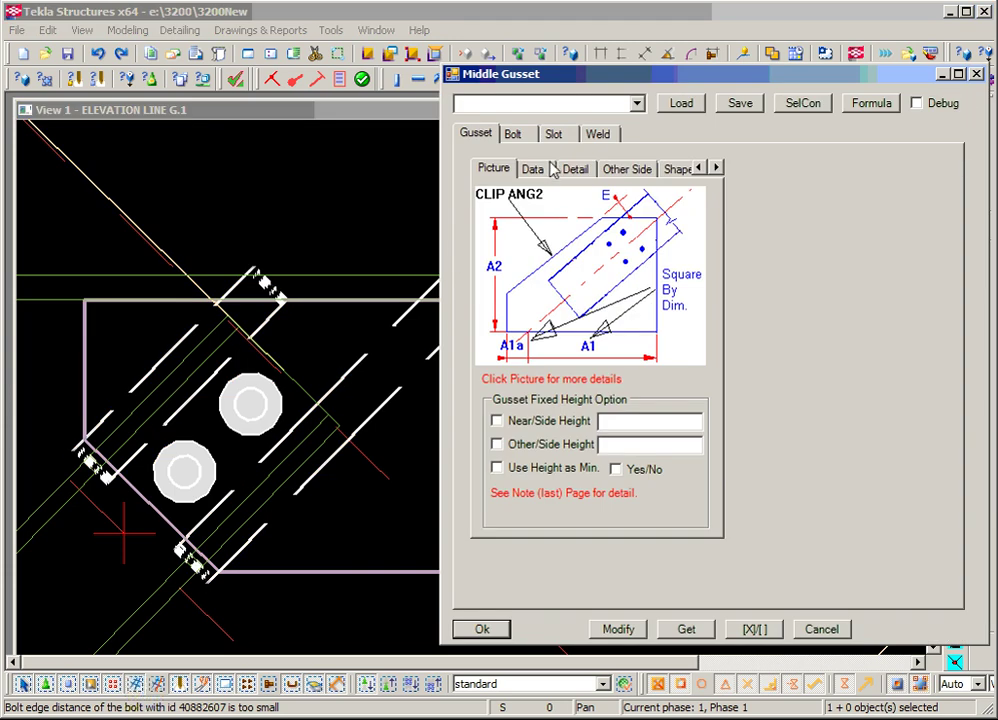
left_click(515, 135)
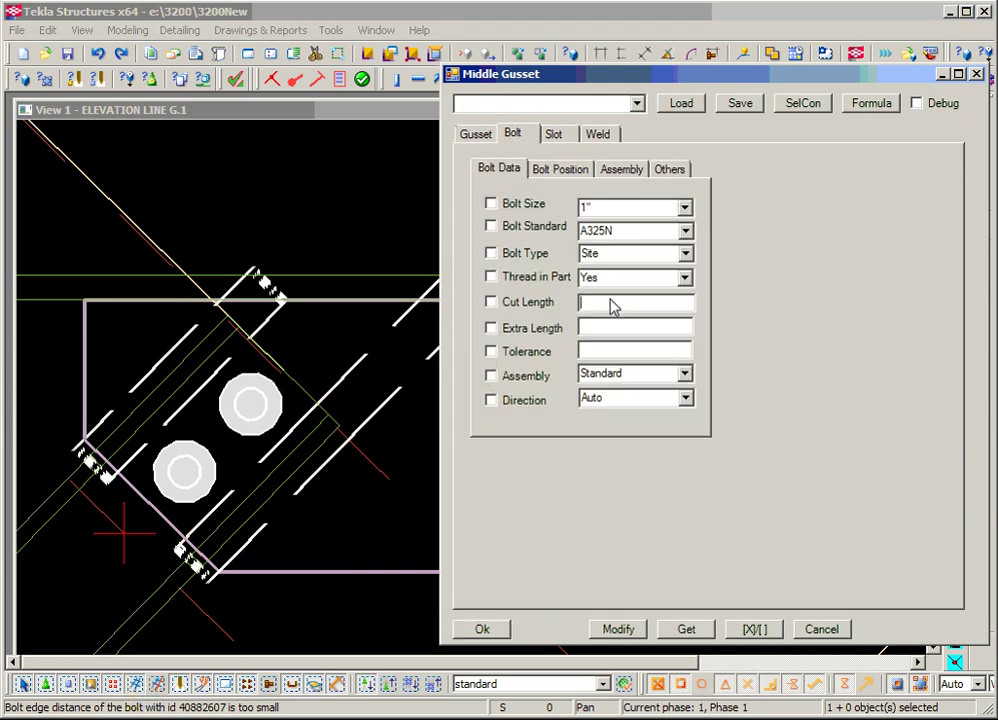
left_click(613, 304)
type("8")
left_click(620, 629)
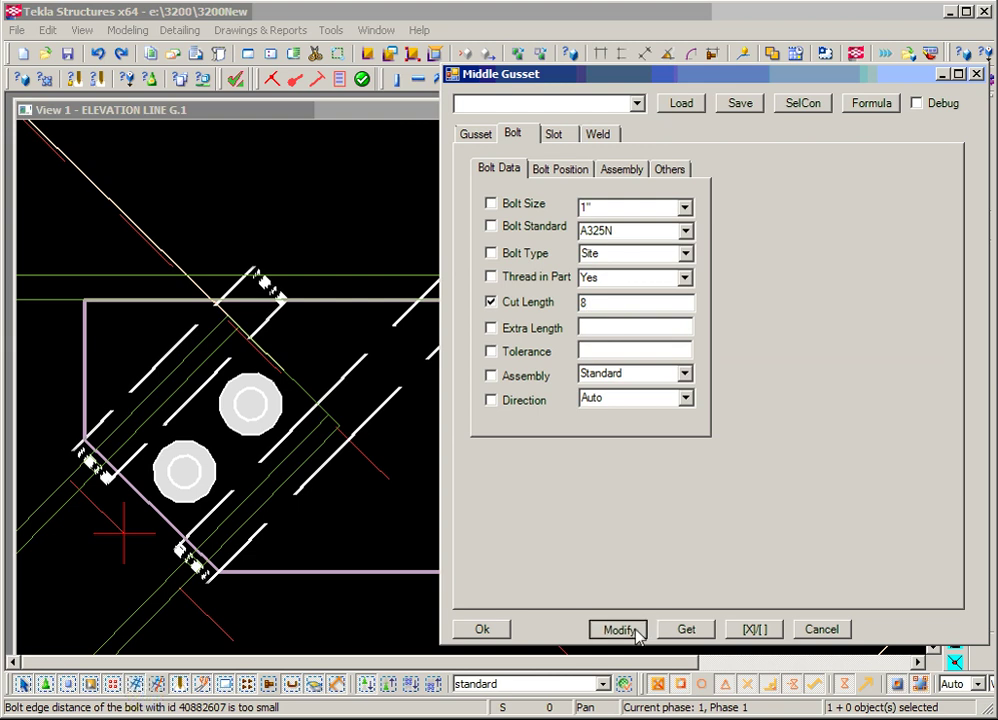
left_click(821, 629)
Step: Create a 3D component basic view of the gusset connection
scroll(552, 541, "down", 4)
left_click(635, 495)
right_click(637, 498)
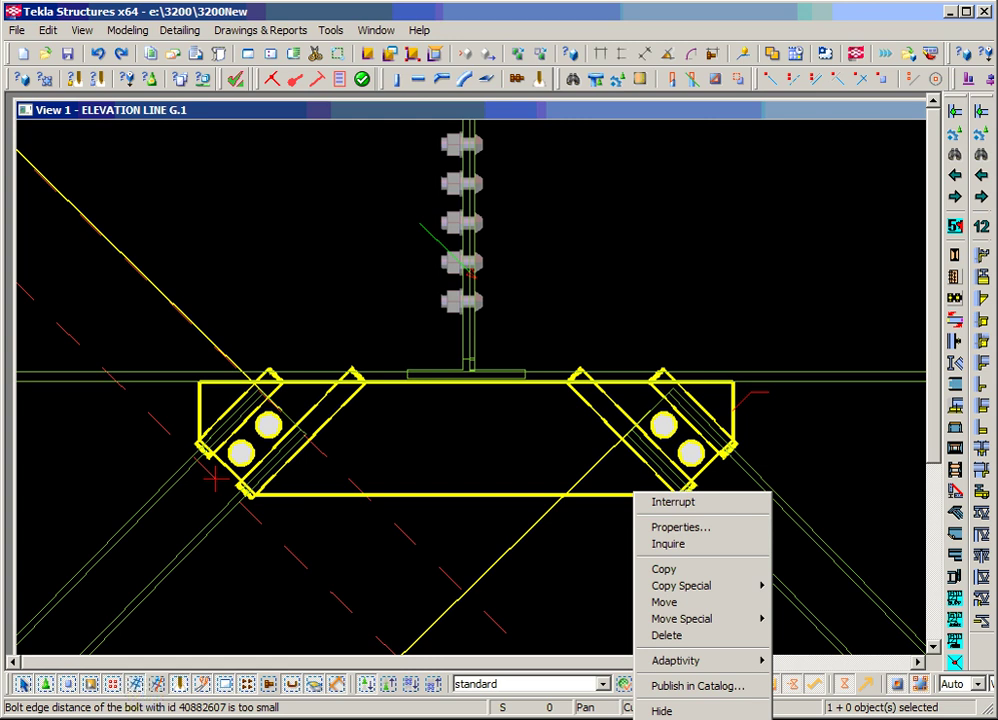
left_click(690, 712)
left_click_drag(472, 503, 826, 593)
left_click(648, 483)
middle_click_drag(733, 501, 620, 501, "ctrl")
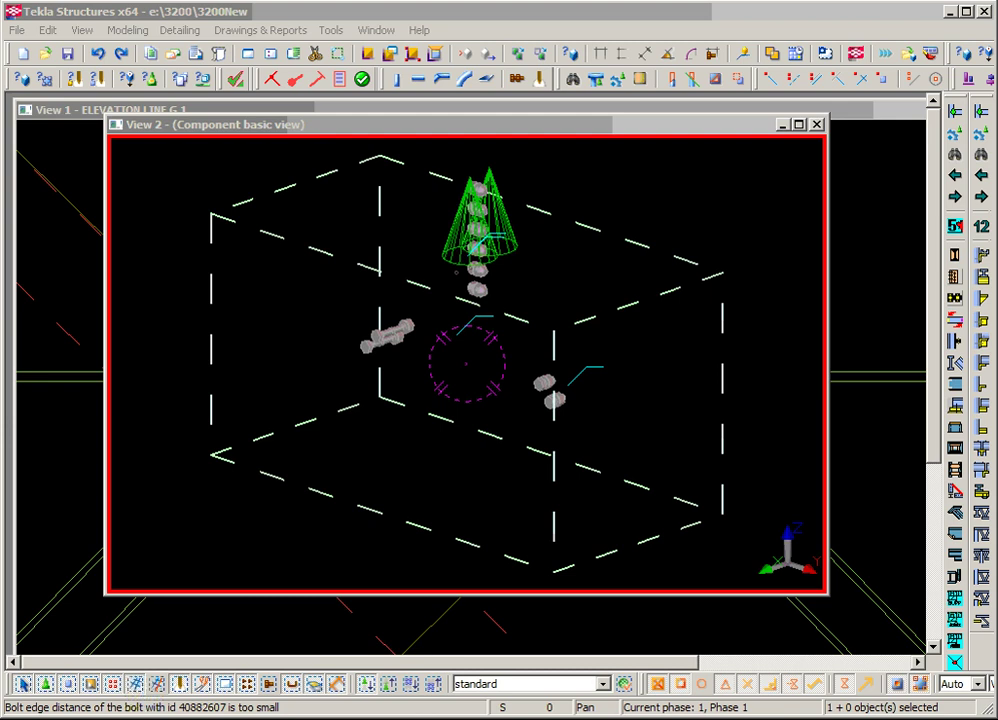
Step: Disable the DWC_STATUS, Primary part and Phase conditions in the 3D view's object filter and apply it
left_click(340, 537)
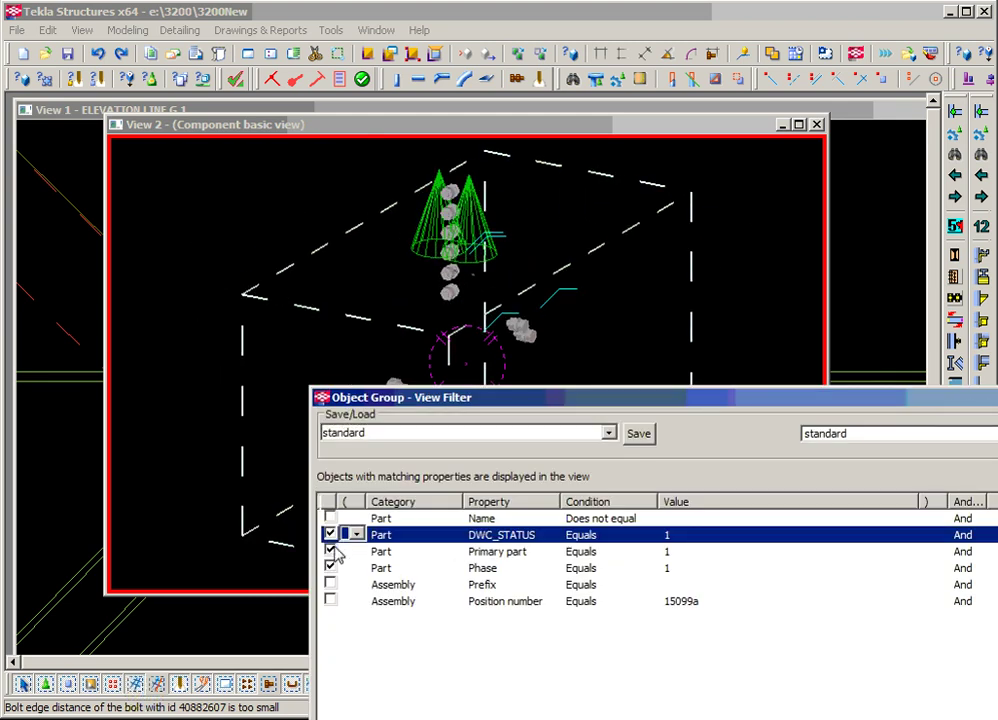
left_click(331, 551)
left_click(331, 535)
left_click(331, 551)
left_click(331, 568)
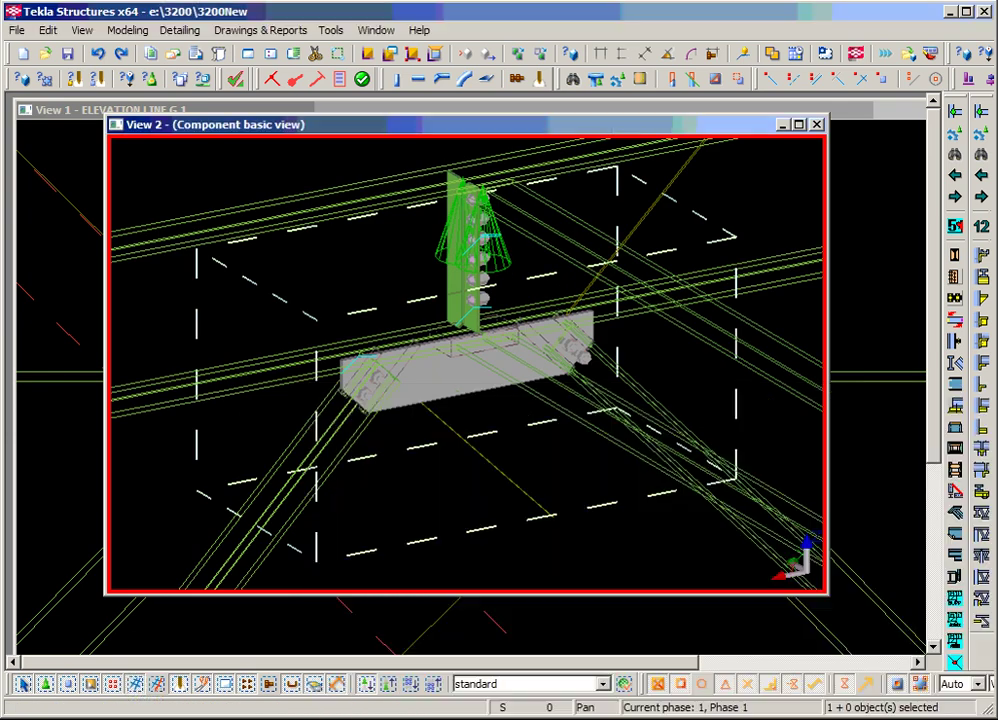
Step: Examine the gusset plate, its slot cuts and the brace bolts in 3D from several angles
scroll(457, 412, "up", 2)
scroll(405, 405, "down", 2)
key("v")
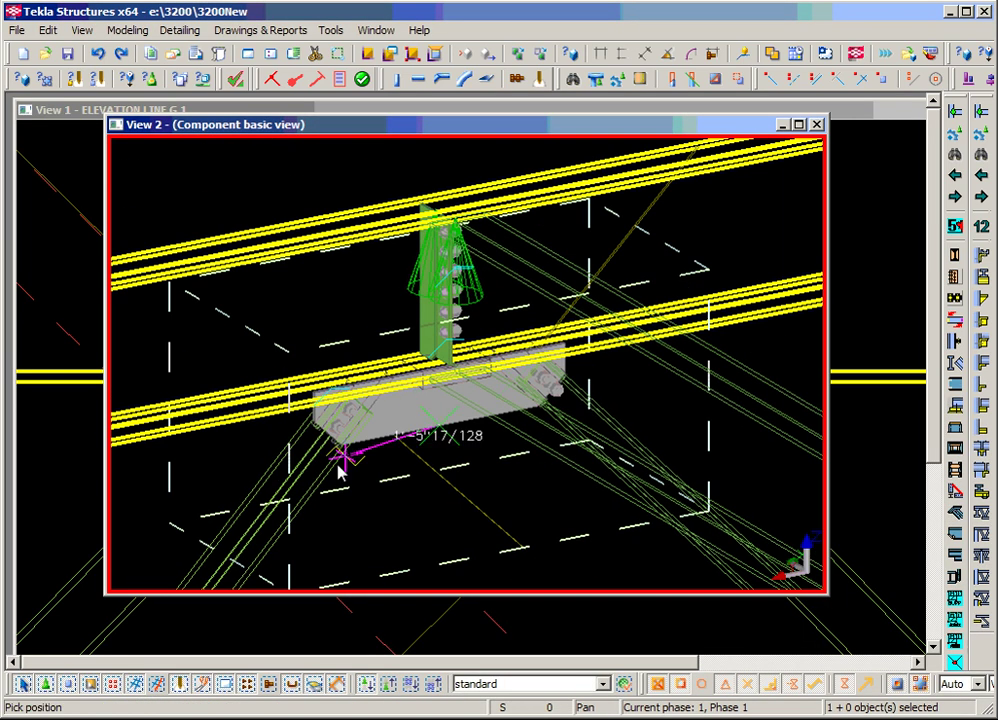
middle_click_drag(385, 410, 575, 440, "ctrl")
scroll(360, 437, "up", 3)
scroll(350, 415, "up", 2)
right_click(420, 435)
middle_click_drag(428, 441, 405, 430, "ctrl")
middle_click_drag(552, 457, 361, 441, "ctrl")
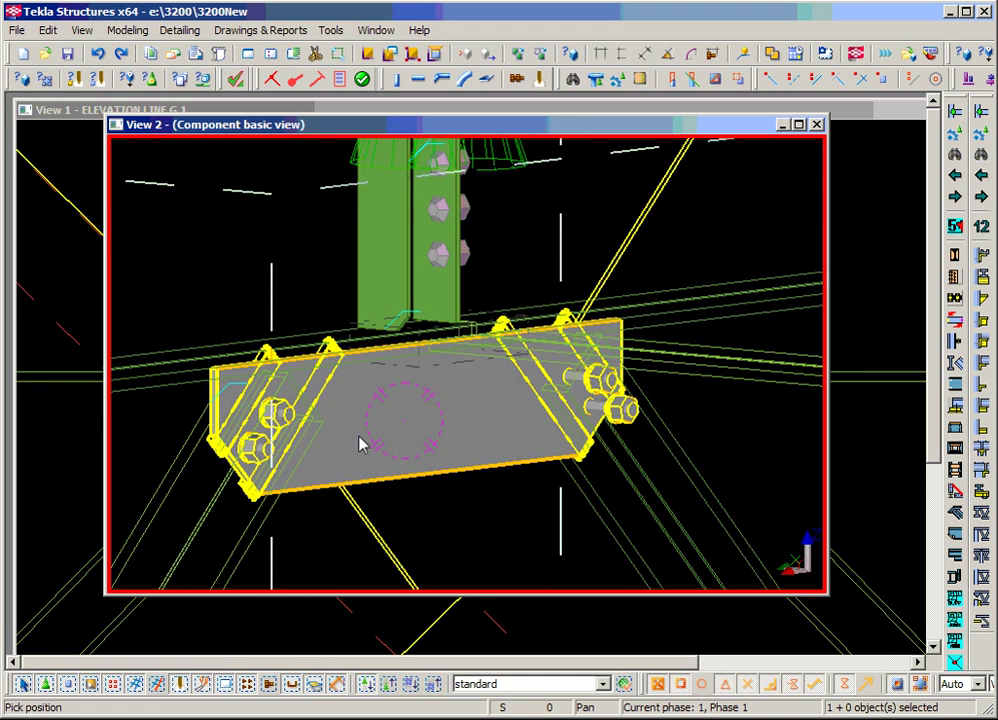
scroll(283, 412, "up", 3)
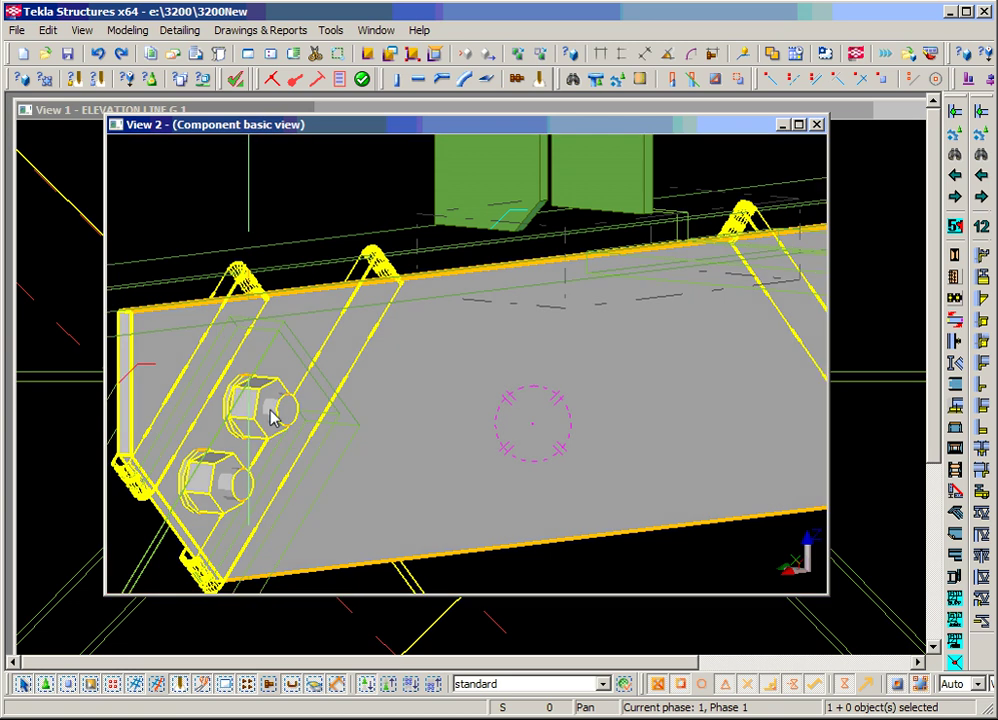
Step: Set the gusset bolts' Cut Length to 12, apply it to the connection and inspect the bolts up close
double_click(275, 418)
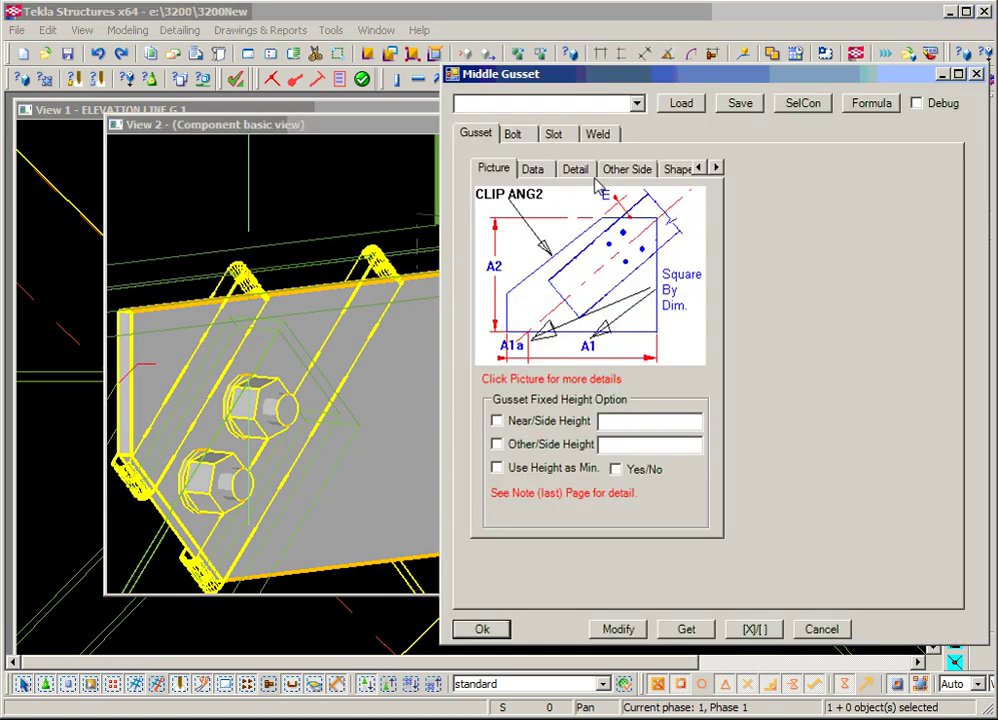
left_click(515, 137)
double_click(608, 308)
type("12")
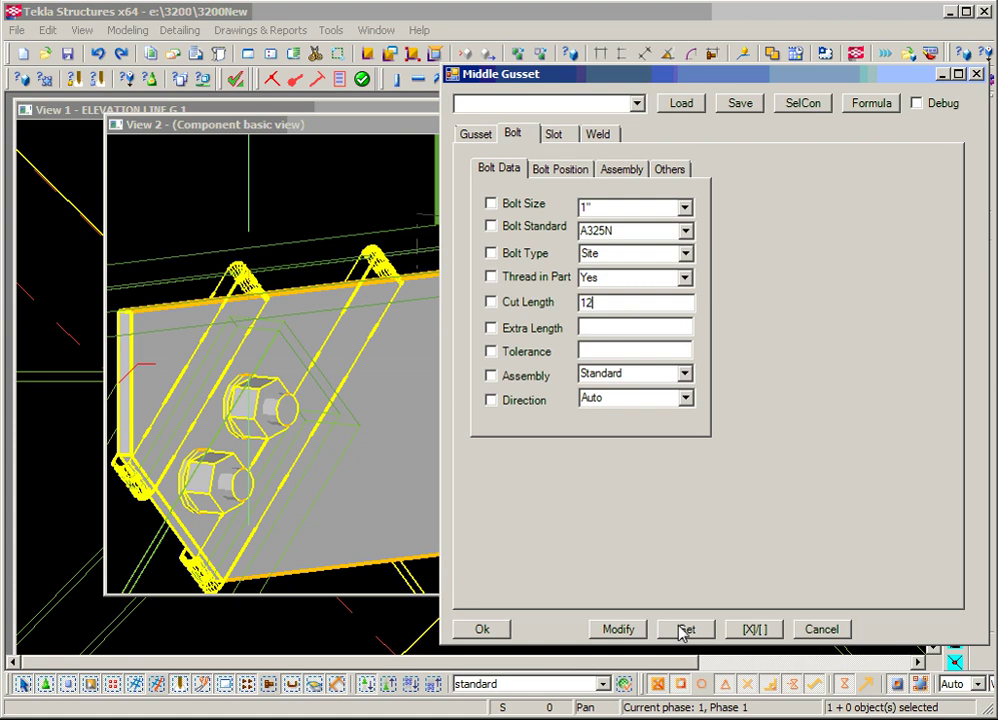
left_click(636, 629)
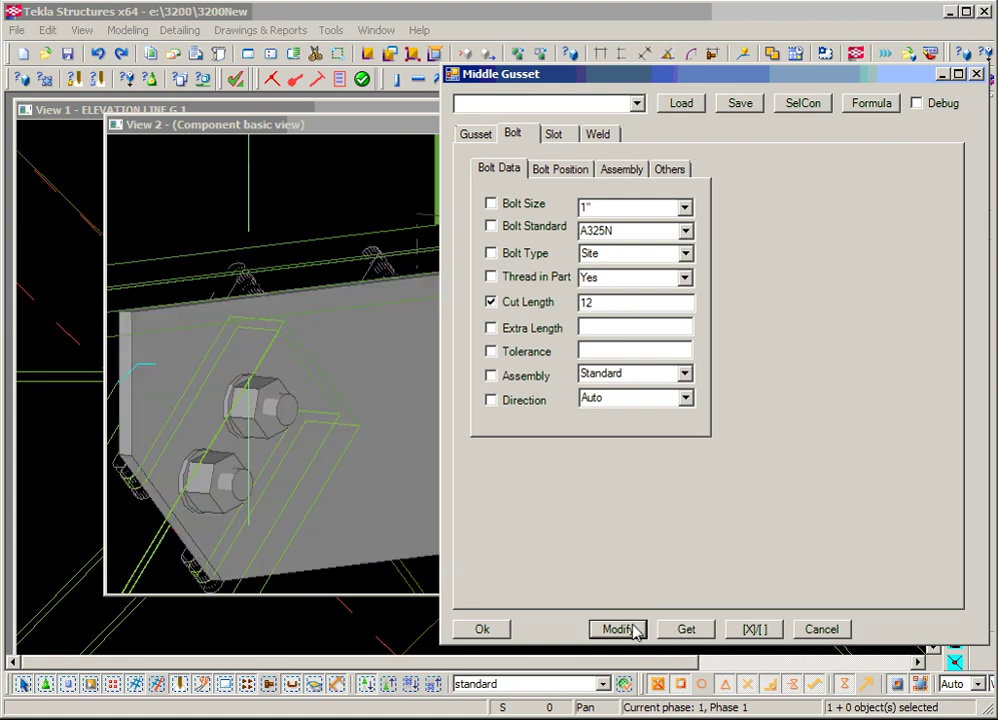
left_click(821, 629)
left_click(443, 414)
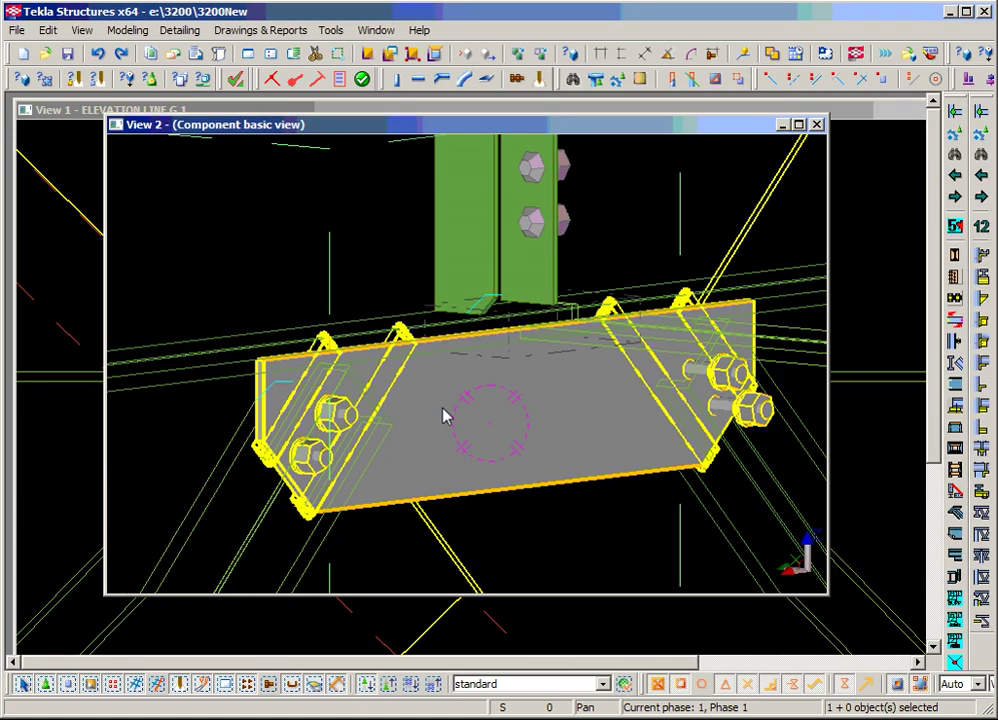
scroll(601, 428, "up", 5)
scroll(526, 446, "down", 1)
scroll(505, 450, "up", 1)
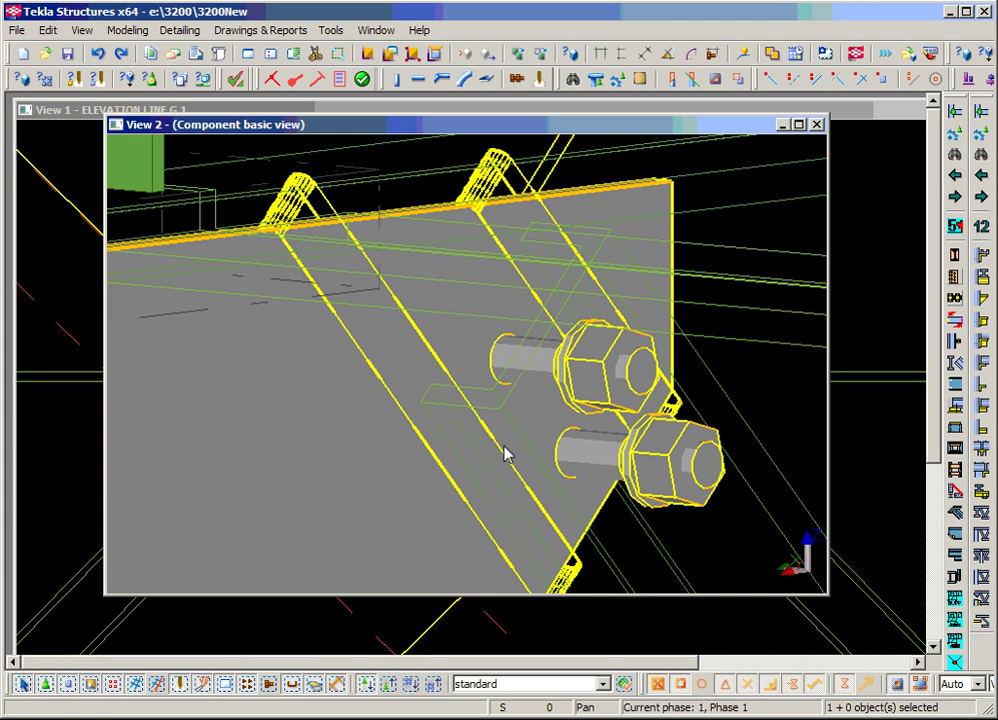
Step: Close the 3D component view and frame the gusset connection in the ELEVATION LINE G.1 view
middle_click_drag(505, 450, 270, 487, "ctrl")
scroll(400, 425, "down", 5)
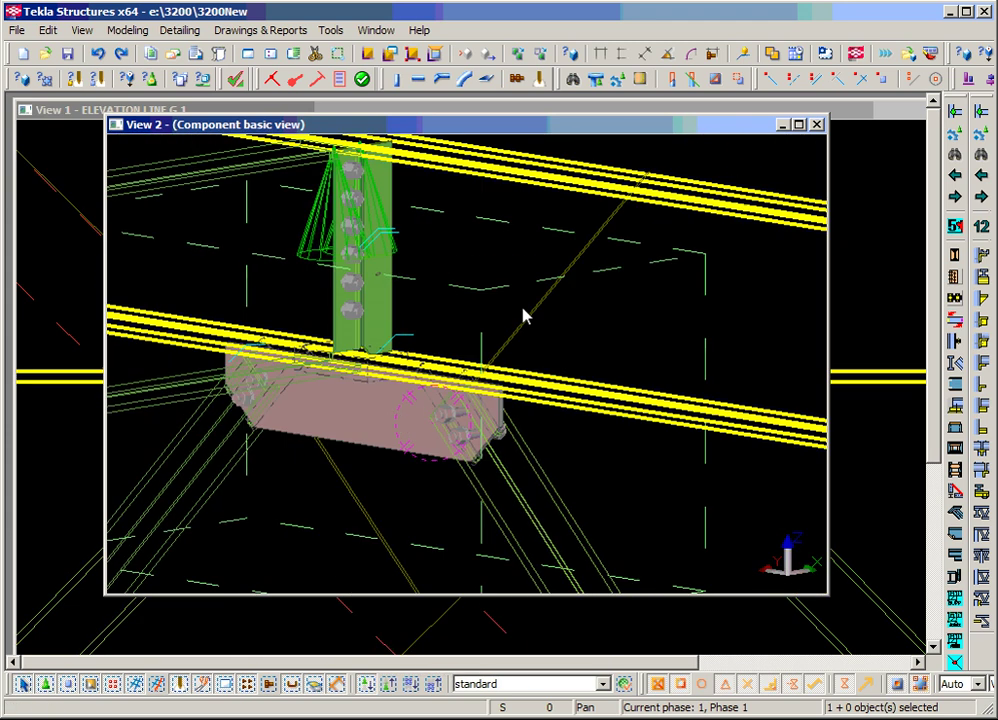
middle_click_drag(790, 151, 762, 129, "ctrl")
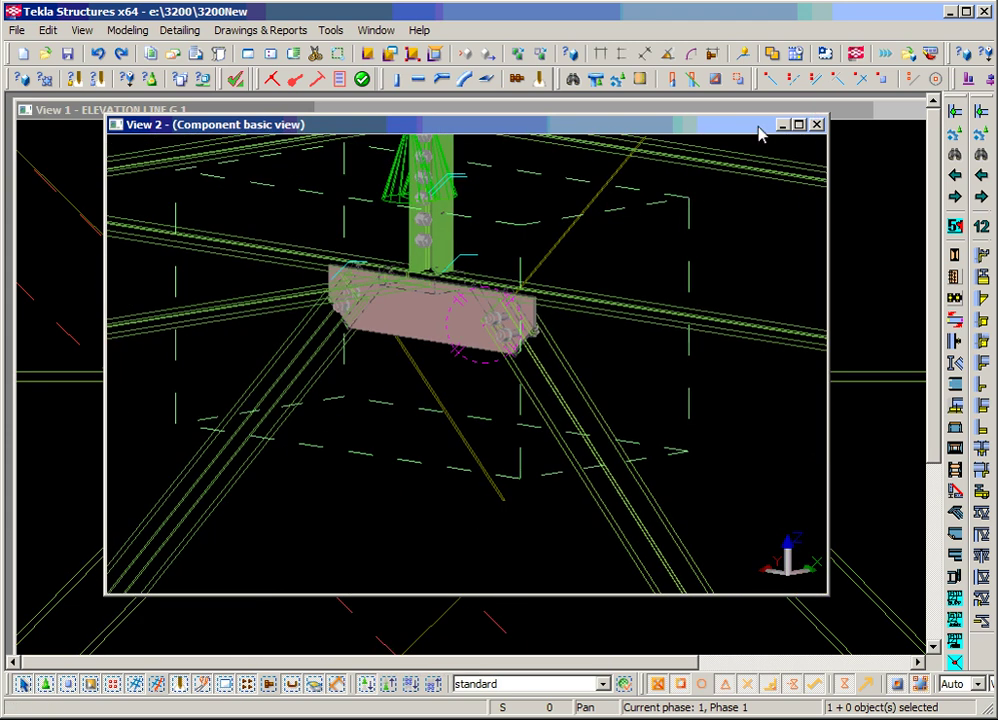
left_click(817, 124)
scroll(545, 475, "up", 2)
scroll(588, 468, "down", 2)
scroll(690, 492, "up", 1)
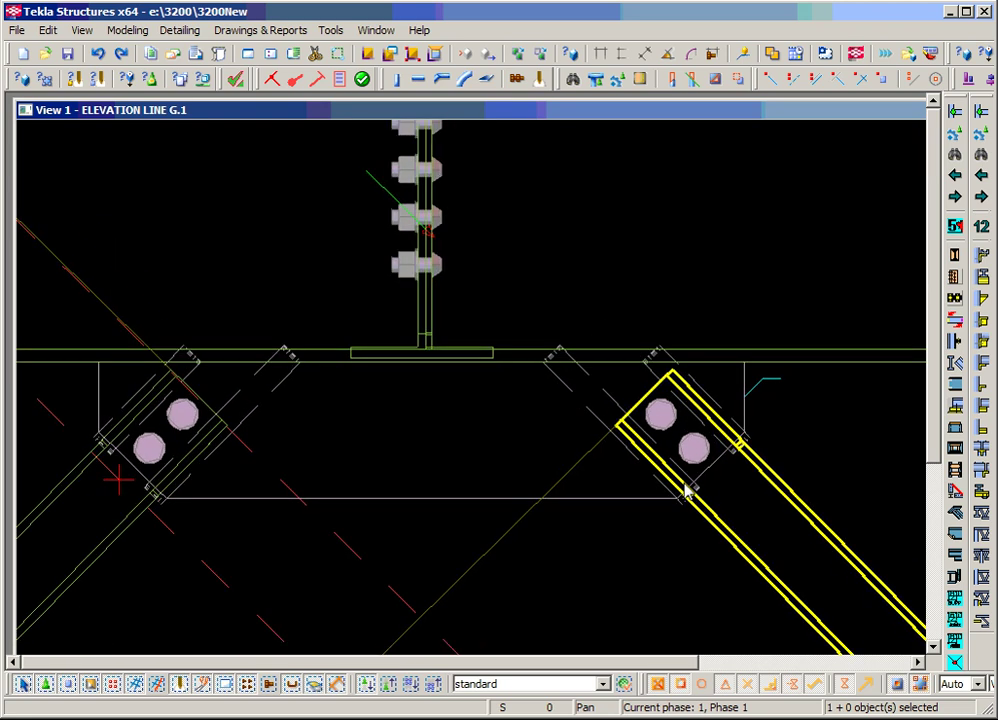
scroll(642, 505, "down", 1)
middle_click_drag(640, 503, 632, 459)
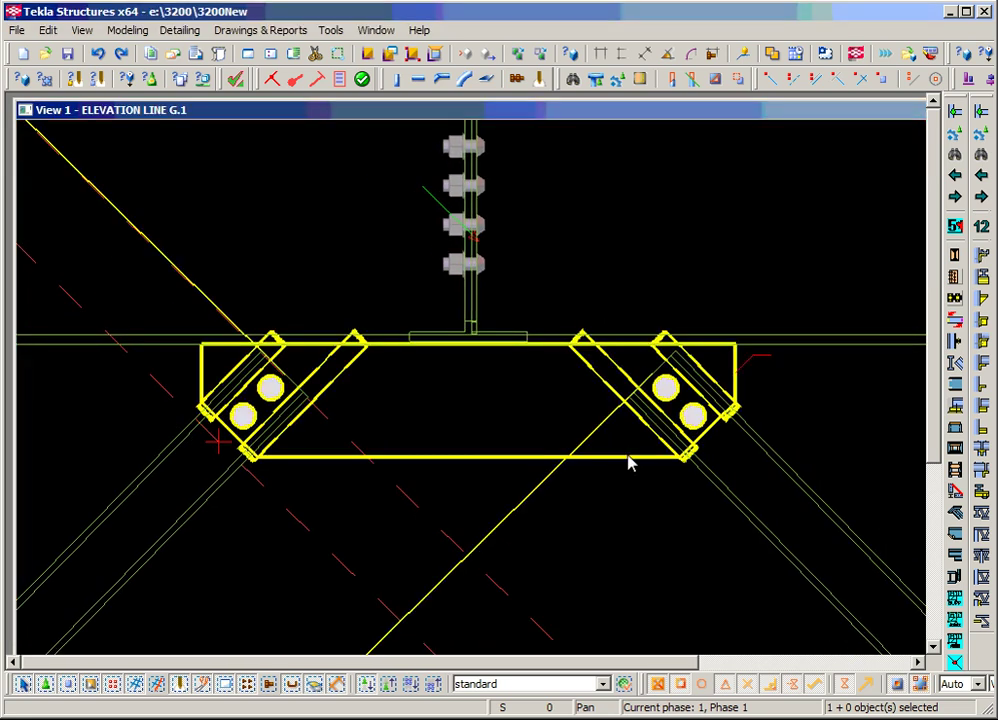
Step: Open the gusset connection's properties and bring up the gusset's Brace 1 settings
double_click(632, 459)
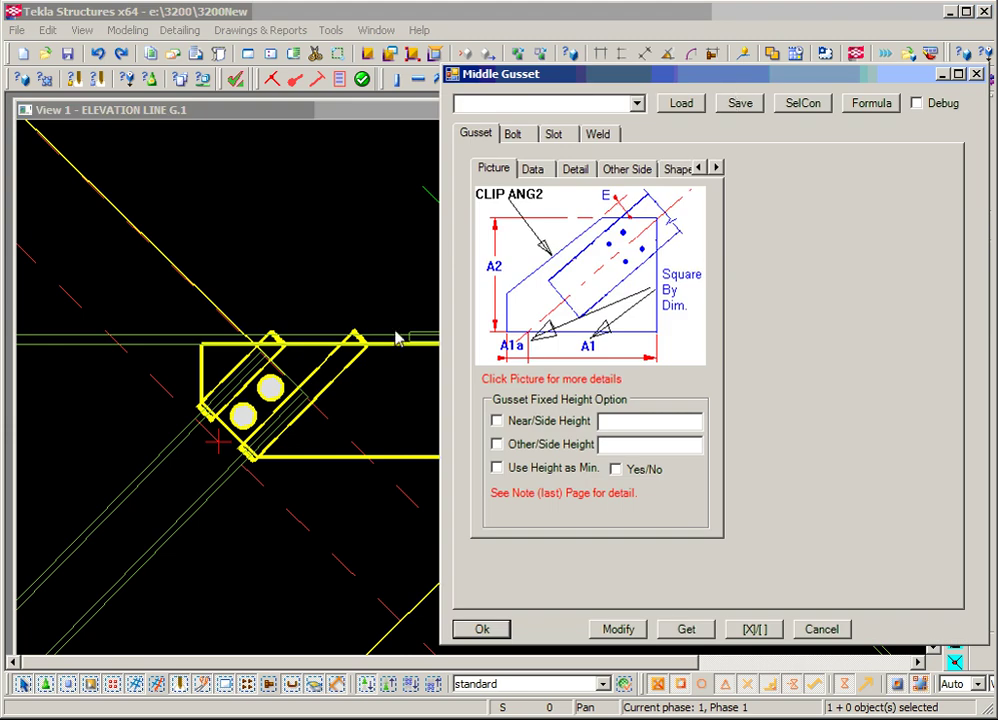
scroll(267, 383, "down", 5)
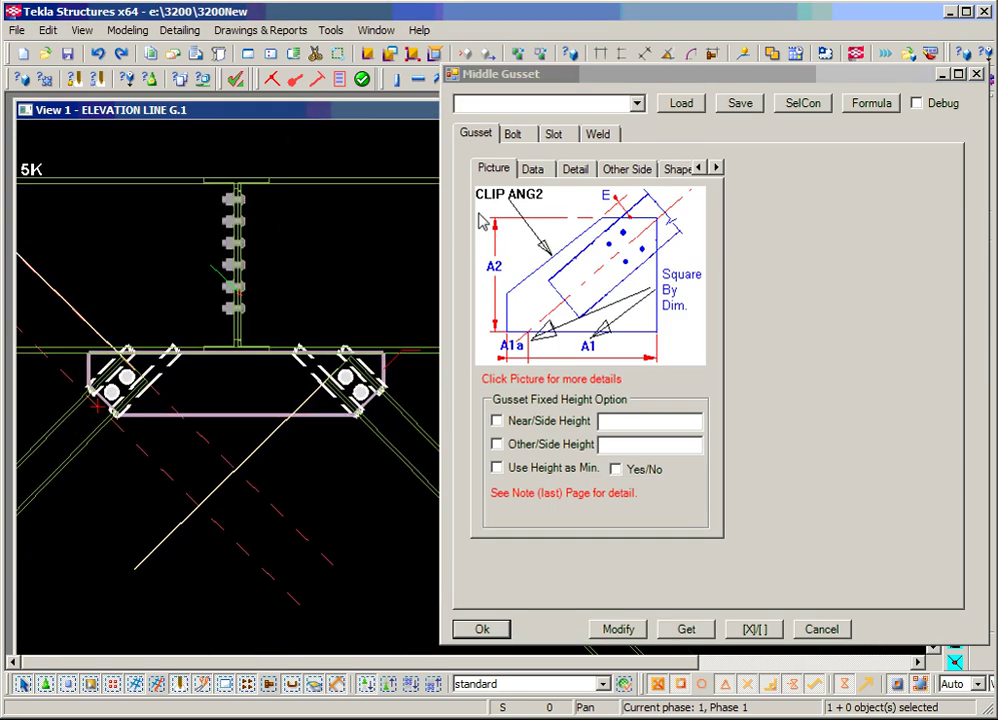
left_click(719, 168)
left_click(719, 168)
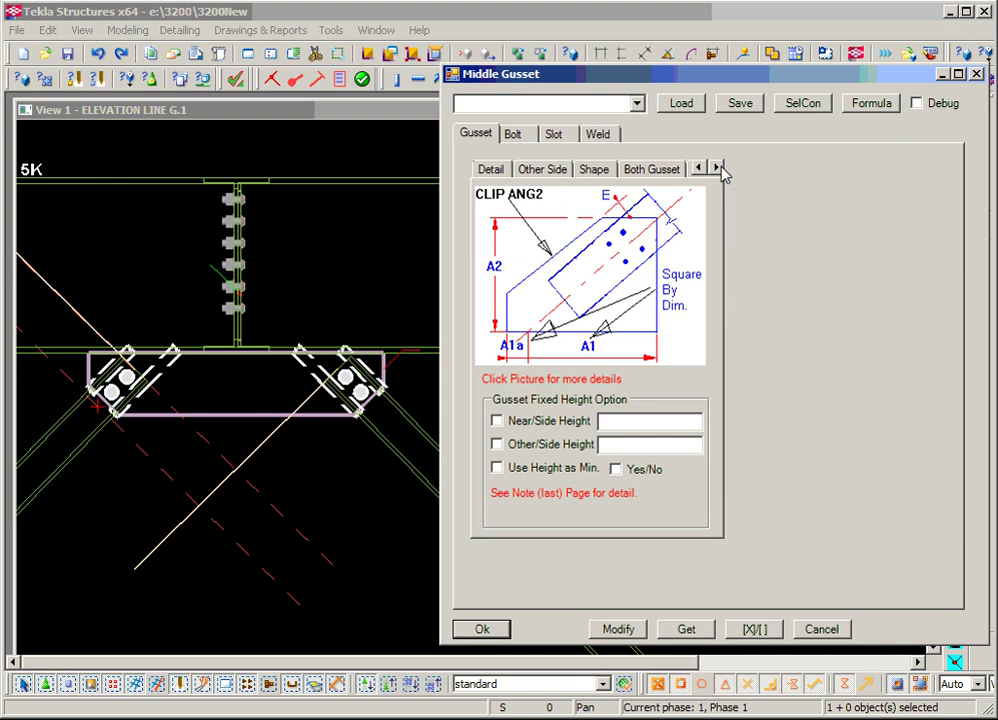
left_click(719, 168)
left_click(719, 168)
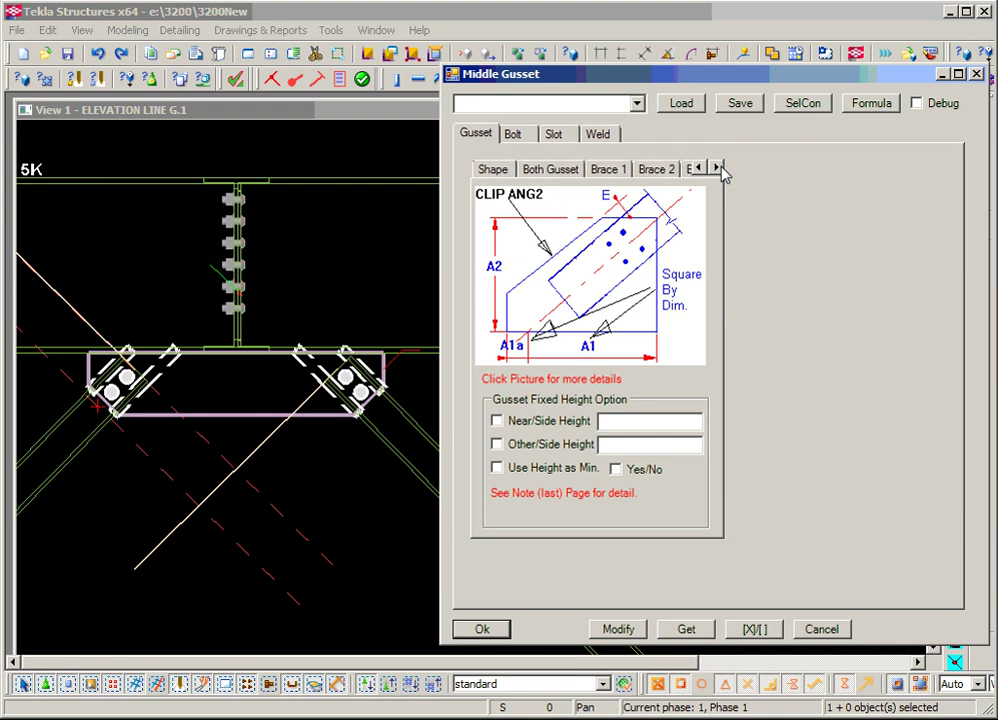
left_click(612, 170)
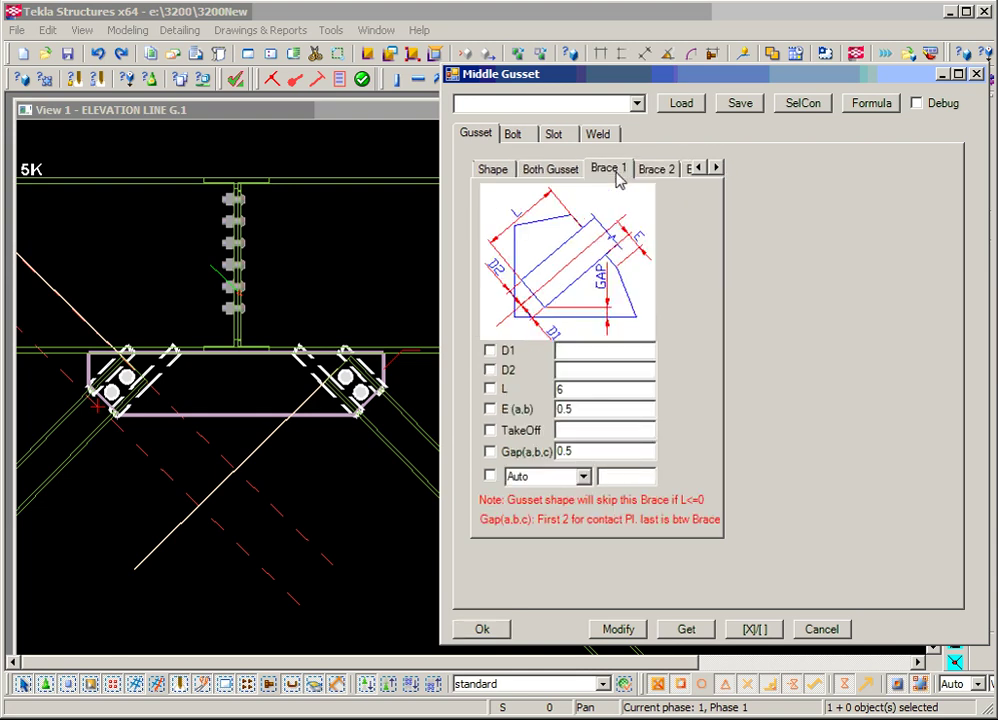
Step: Set Brace 1's L to 8 and apply it to the connection
double_click(578, 391)
type("8")
left_click(622, 629)
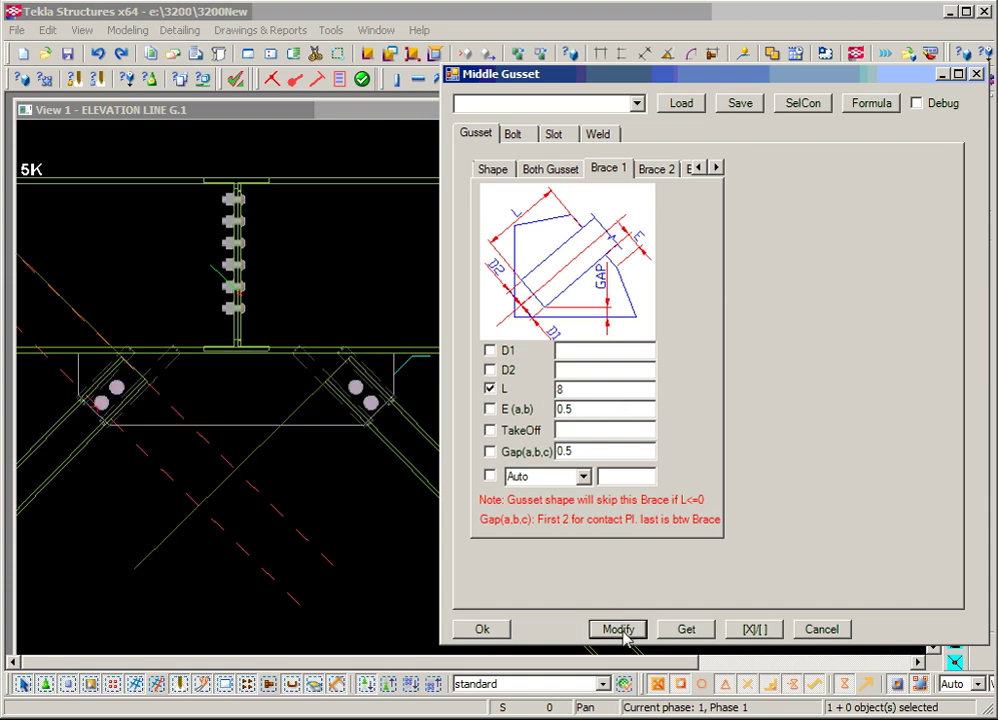
Step: Set Brace 1's L to 6 and its Gap(a,b,c) to 1, and apply both to the connection
double_click(560, 389)
type("6")
key("Tab")
key("Tab")
key("Tab")
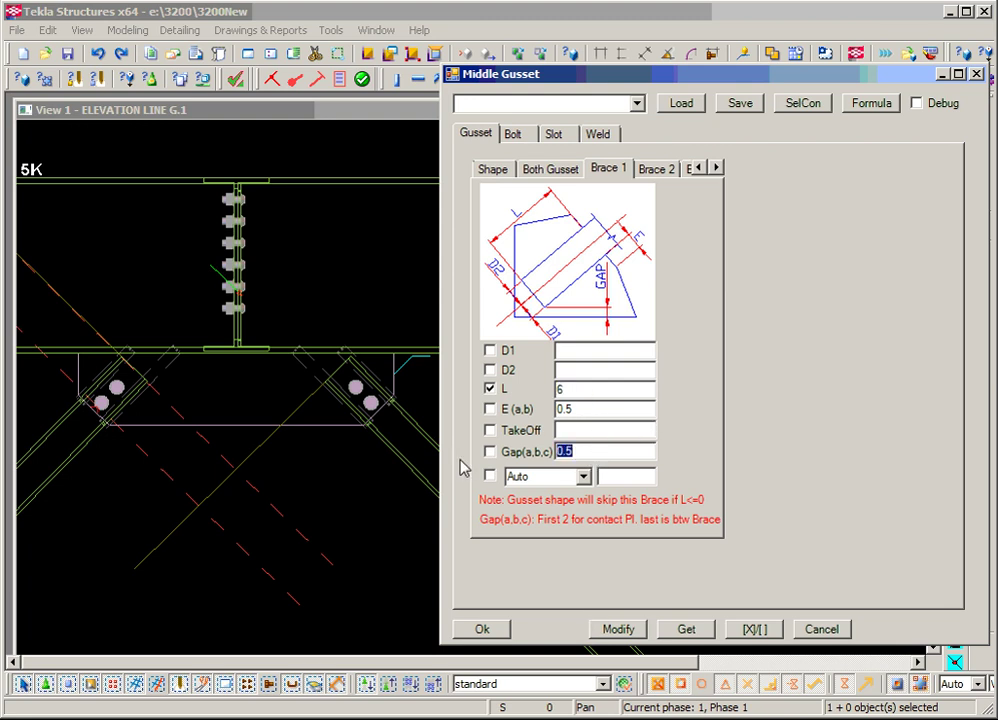
type("1")
left_click(620, 630)
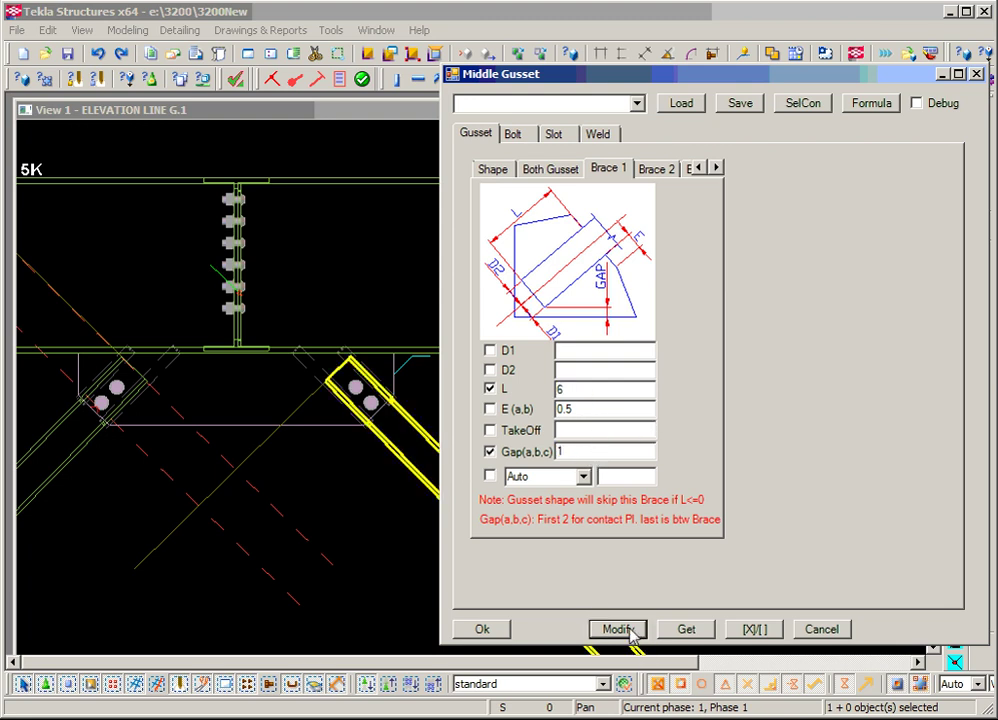
Step: Measure the vertical gap between the left brace's upper corner and the underside of the beam
scroll(250, 400, "up", 5)
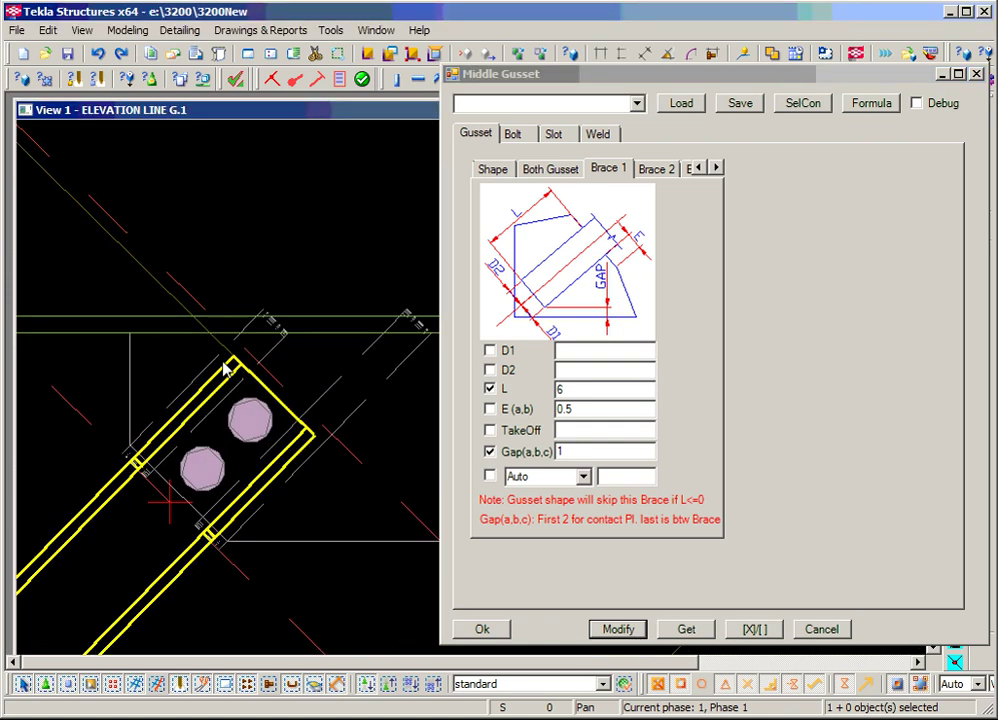
scroll(223, 345, "up", 1)
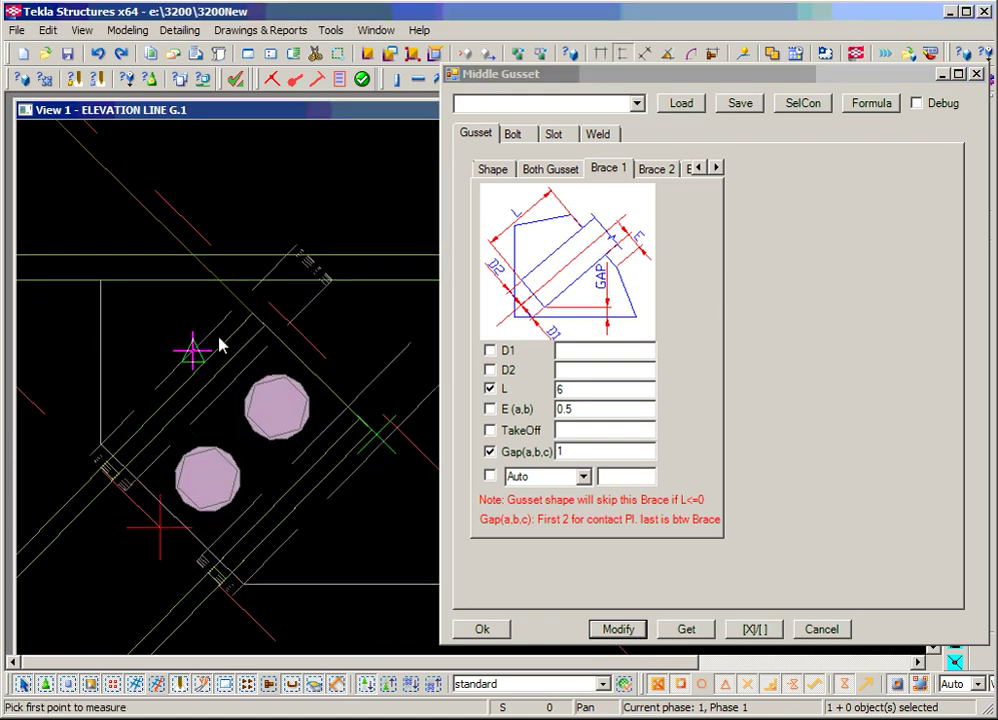
left_click(251, 294)
left_click(169, 334)
right_click(163, 333)
scroll(178, 341, "down", 3)
scroll(221, 452, "down", 1)
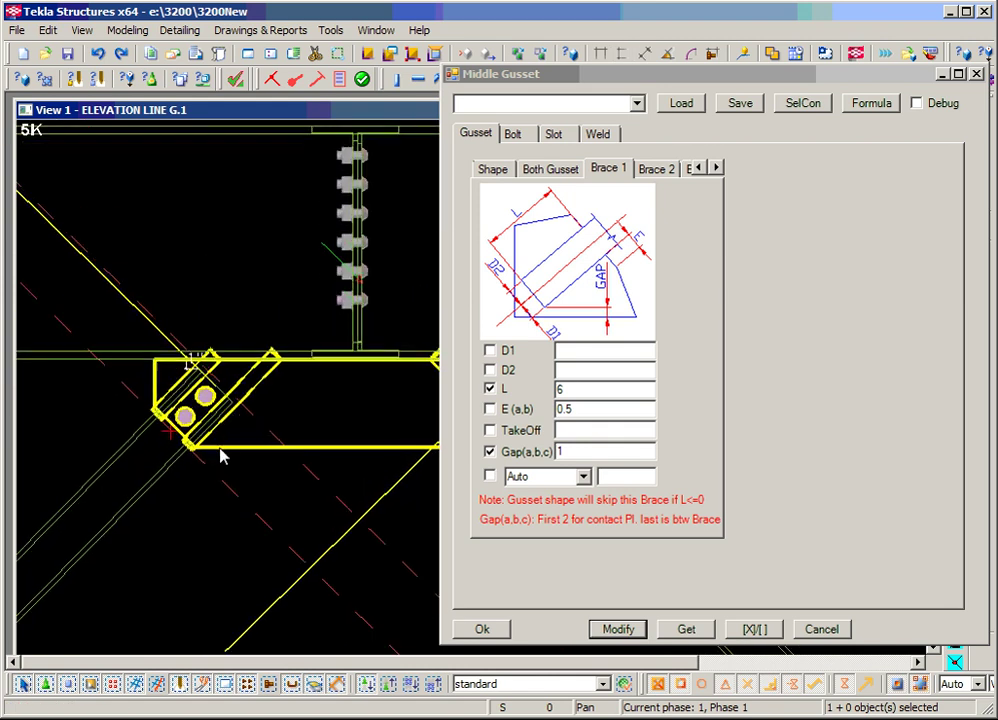
scroll(234, 452, "up", 1)
scroll(233, 455, "down", 1)
scroll(231, 452, "down", 2)
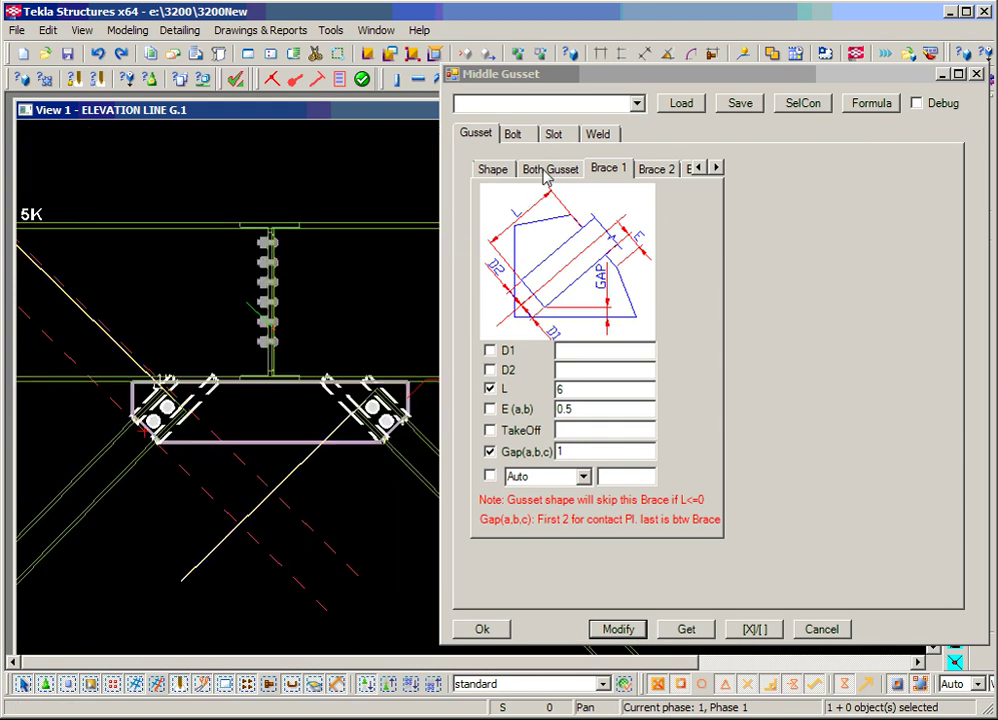
Step: Set the gusset's Side 1 Type to Square in its detail settings and apply it to the connection
left_click(697, 168)
left_click(697, 168)
left_click(697, 168)
left_click(496, 170)
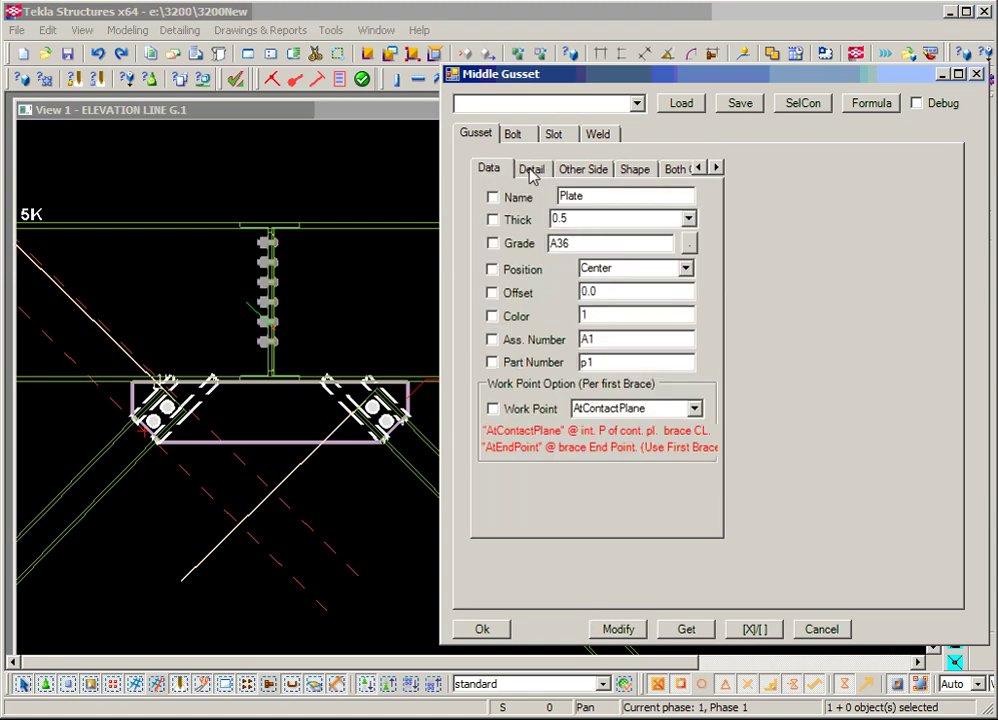
left_click(532, 172)
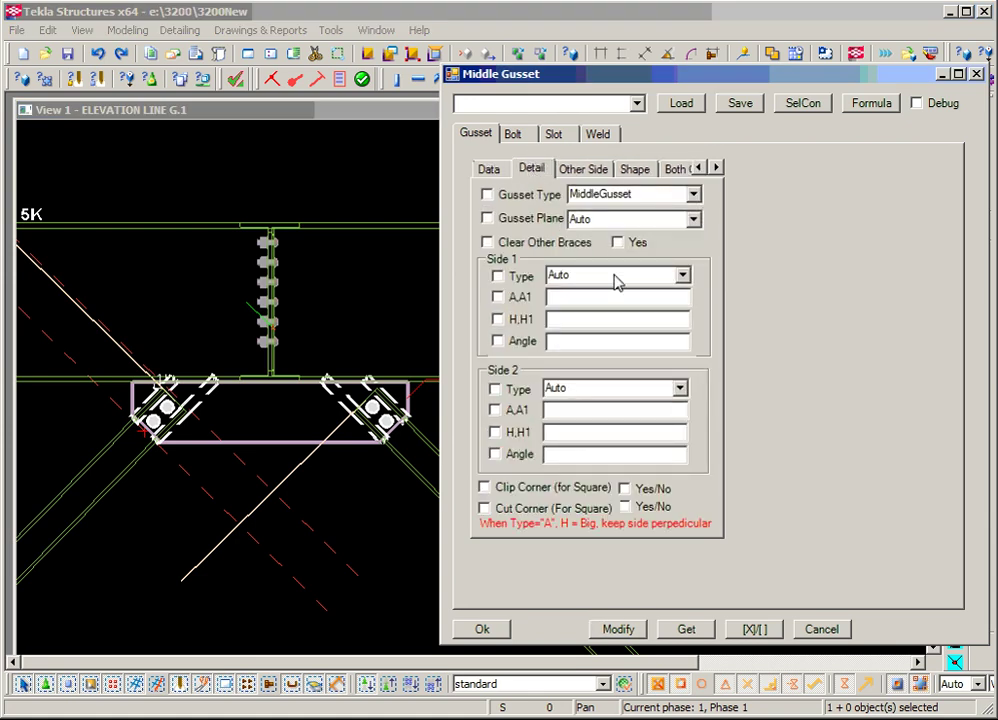
left_click(683, 276)
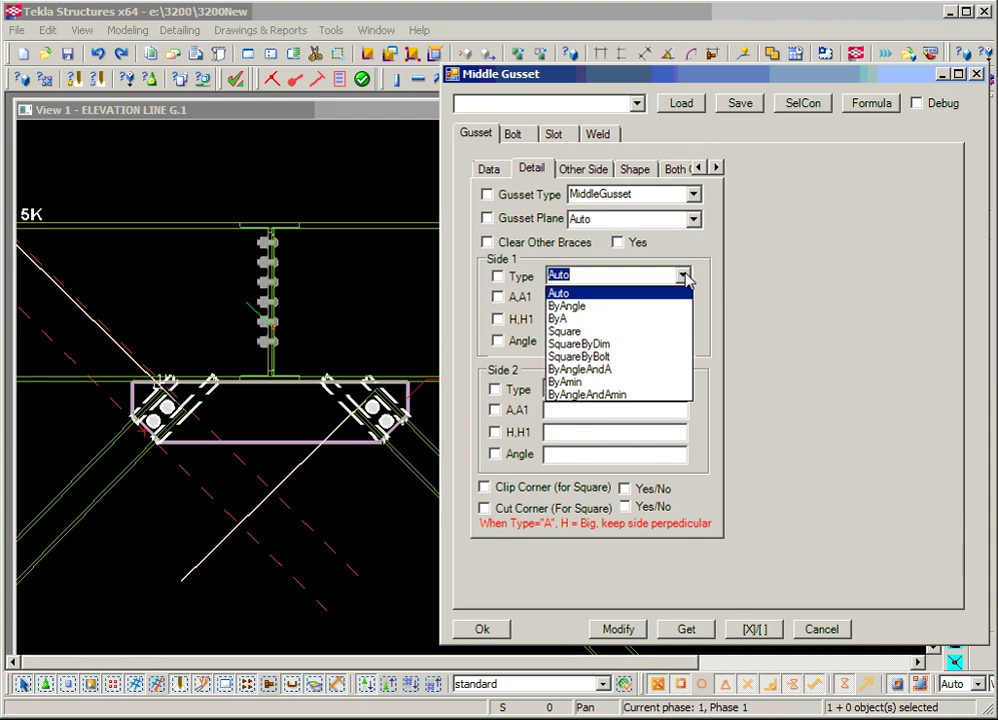
left_click(633, 331)
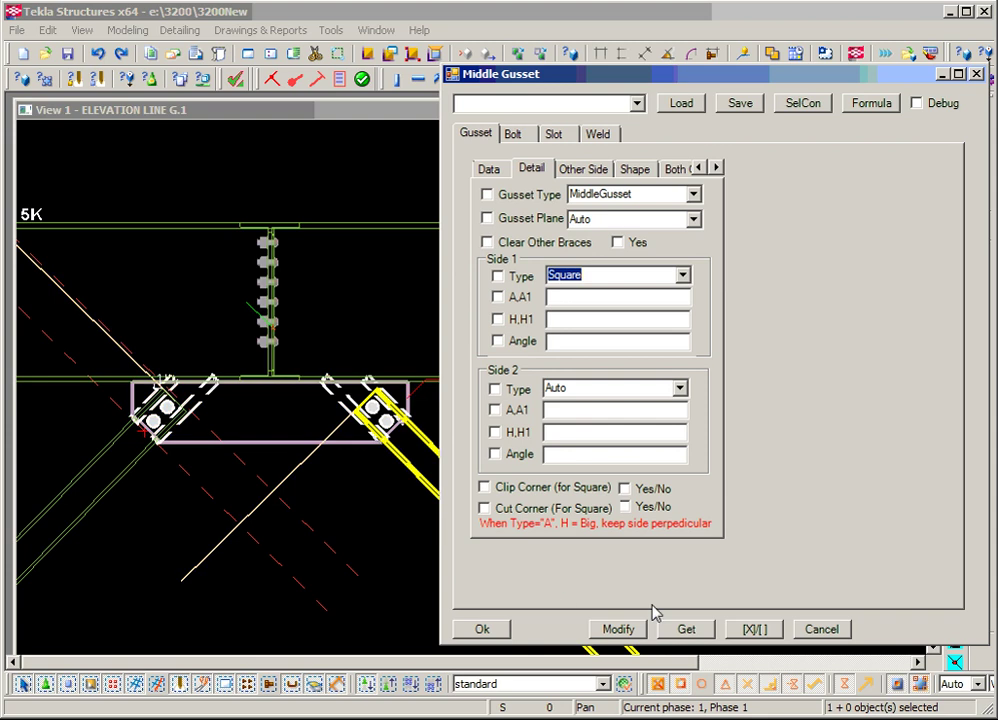
left_click(618, 629)
middle_click_drag(348, 545, 258, 541)
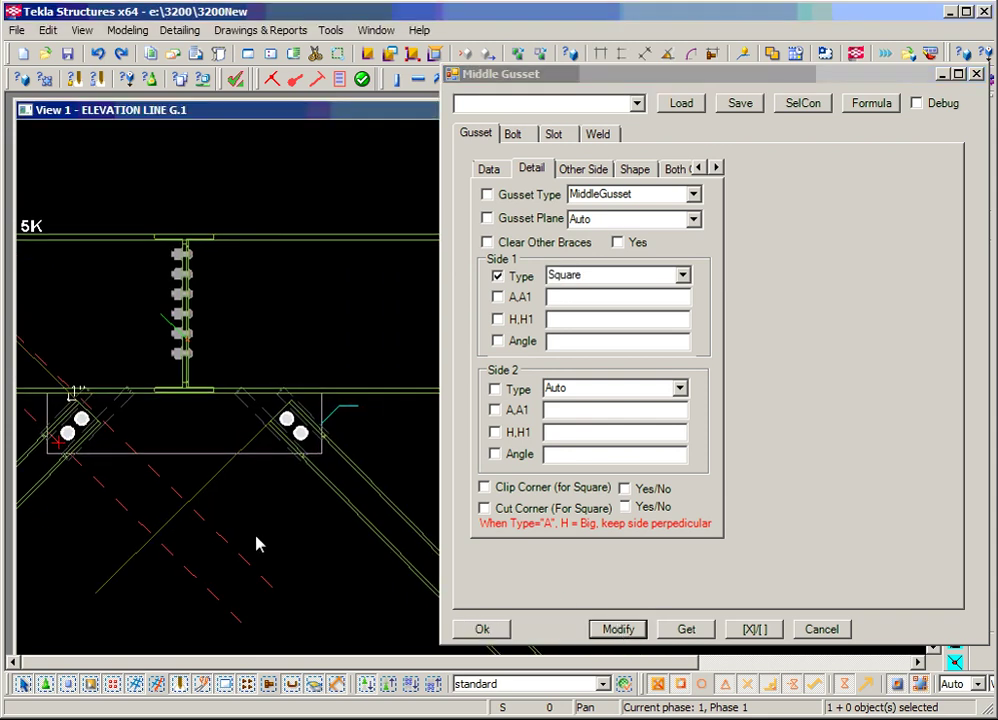
Step: Examine the squared gusset's corner around the left brace's bolts and slot cuts, and close the connection's properties
scroll(262, 500, "up", 2)
scroll(263, 462, "down", 2)
scroll(197, 458, "up", 4)
scroll(197, 458, "up", 3)
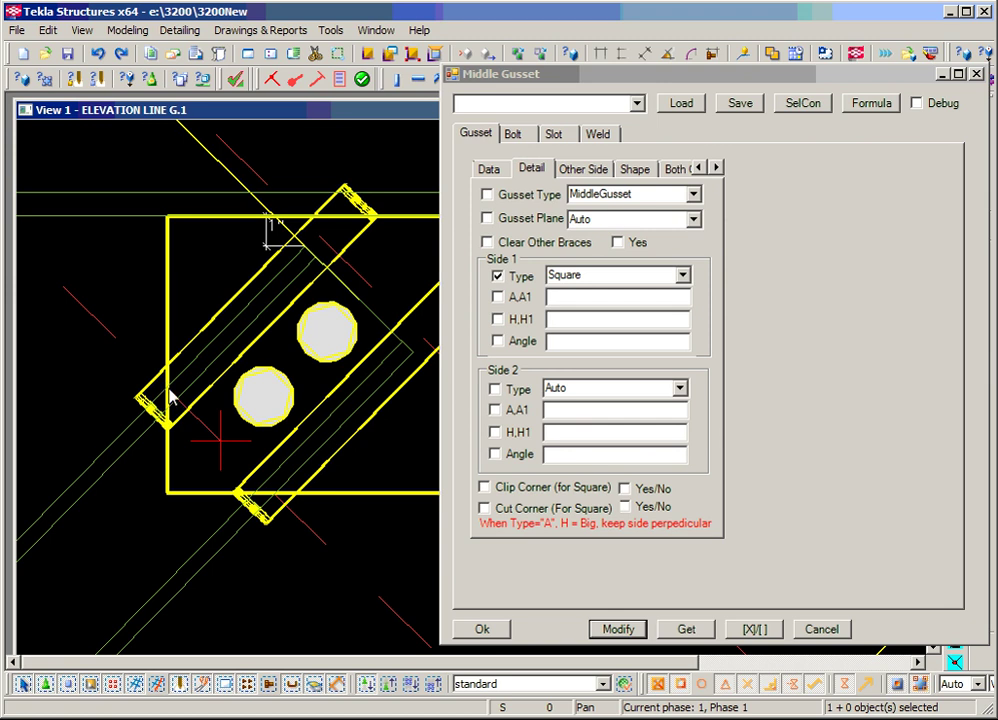
scroll(277, 505, "down", 2)
scroll(277, 505, "down", 5)
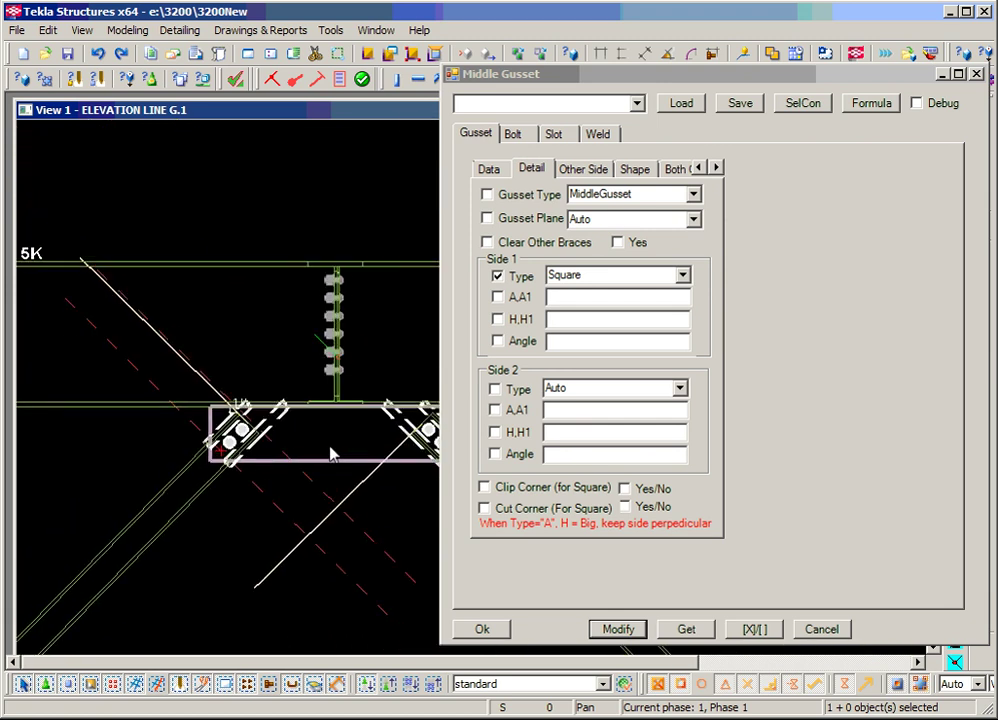
middle_click_drag(266, 458, 231, 458)
scroll(196, 450, "up", 5)
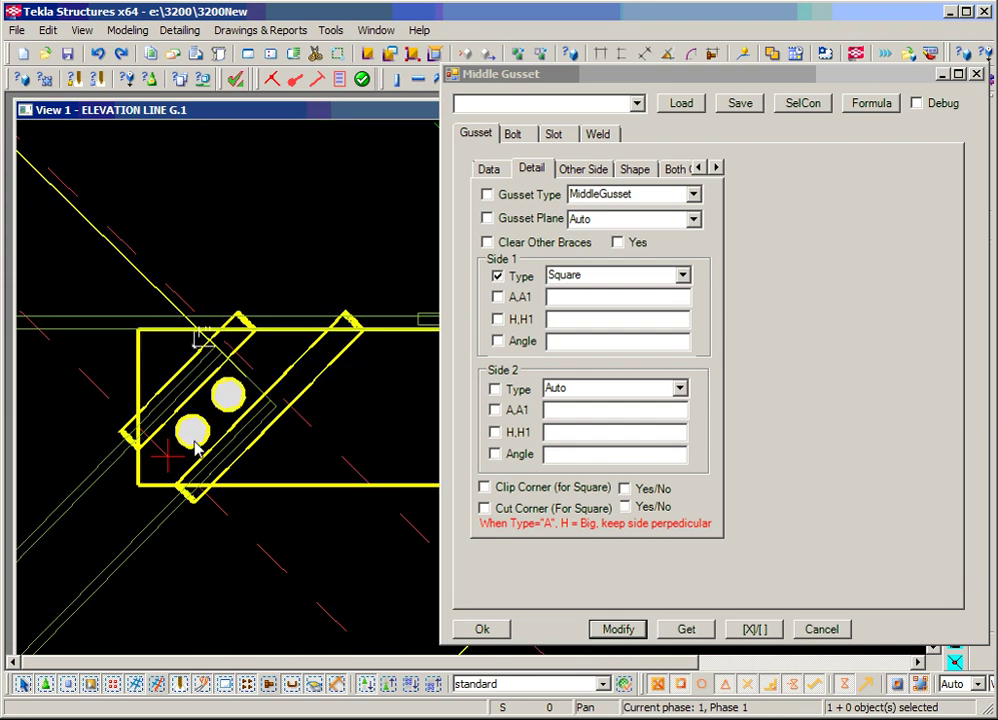
scroll(196, 448, "up", 2)
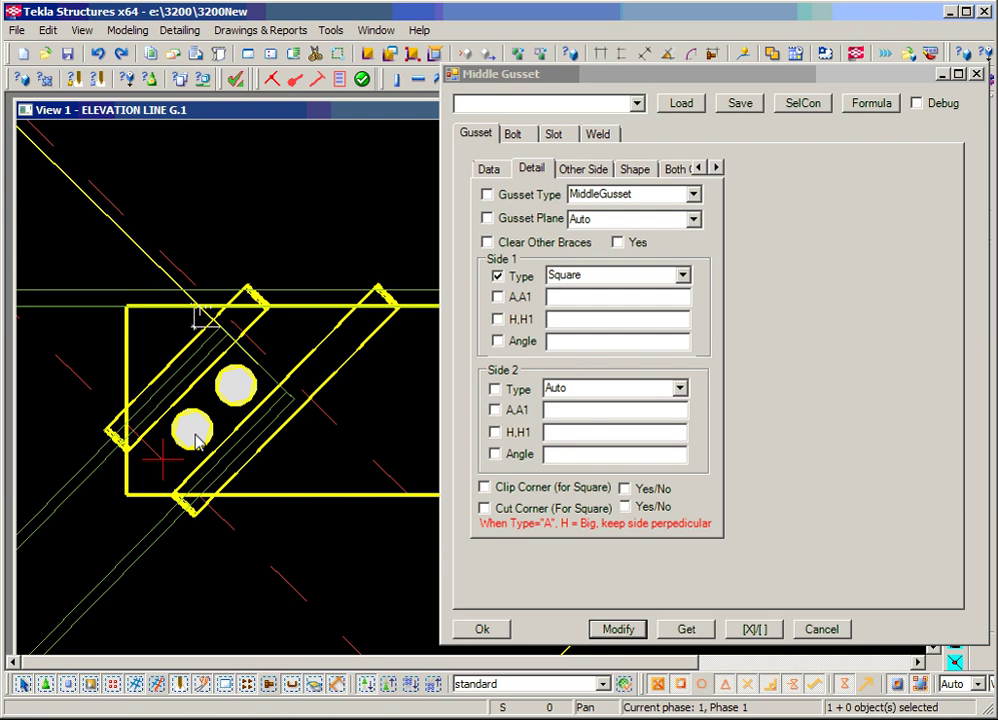
scroll(196, 440, "down", 2)
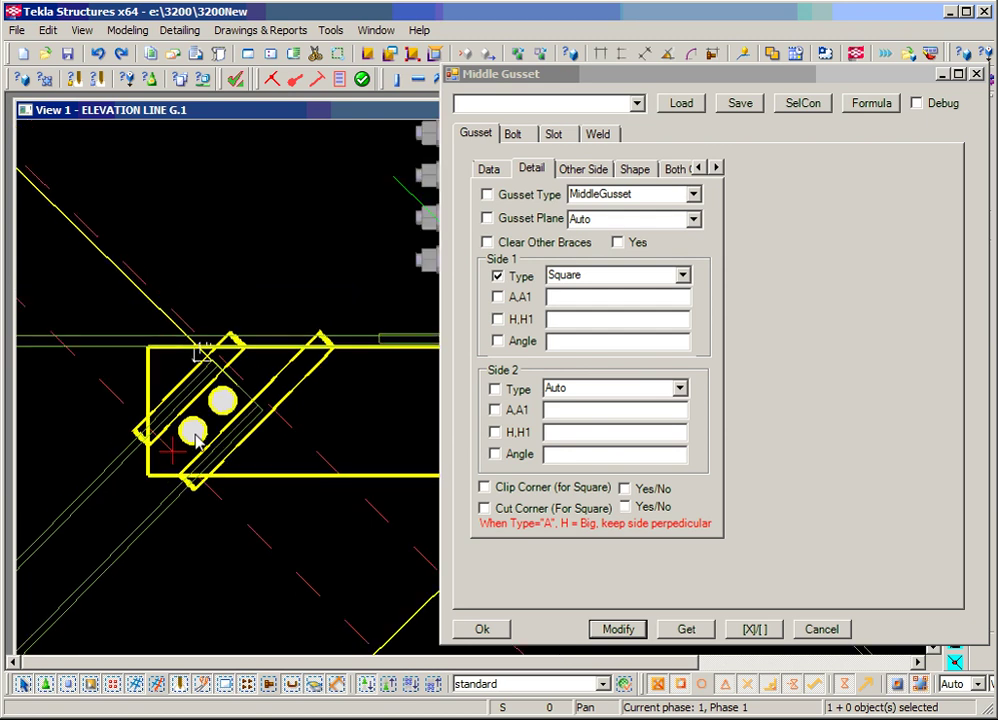
left_click(822, 629)
Step: Open the Connection Builder from the Connection Application and load the MiddleGusset sketch
left_click(339, 80)
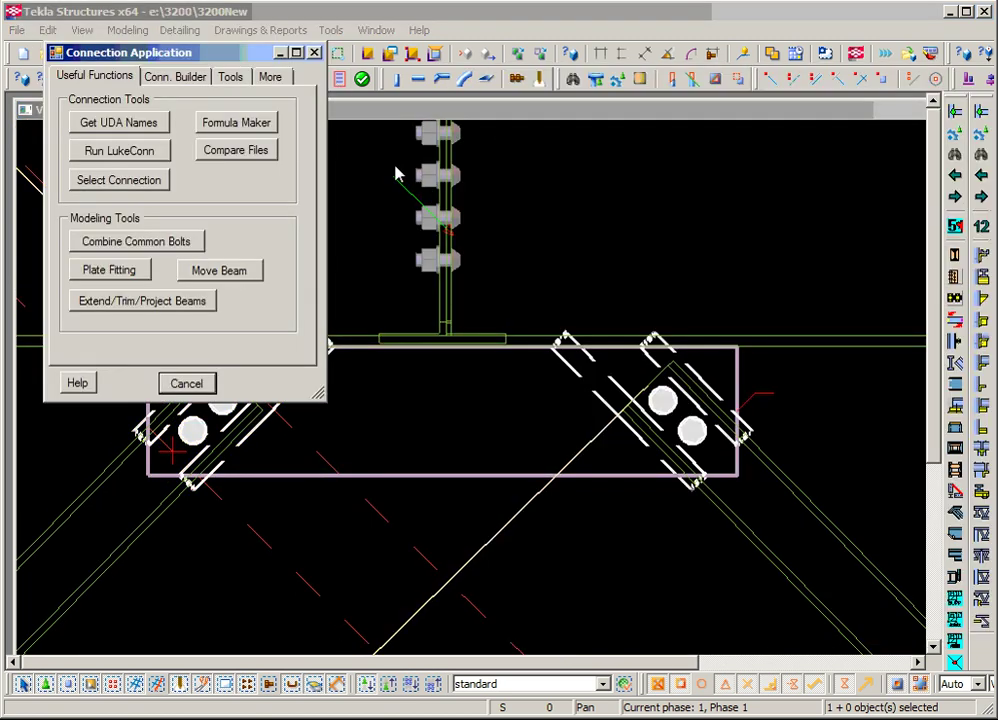
left_click_drag(250, 53, 554, 56)
left_click(504, 84)
left_click(452, 137)
left_click_drag(359, 80, 523, 79)
left_click(534, 101)
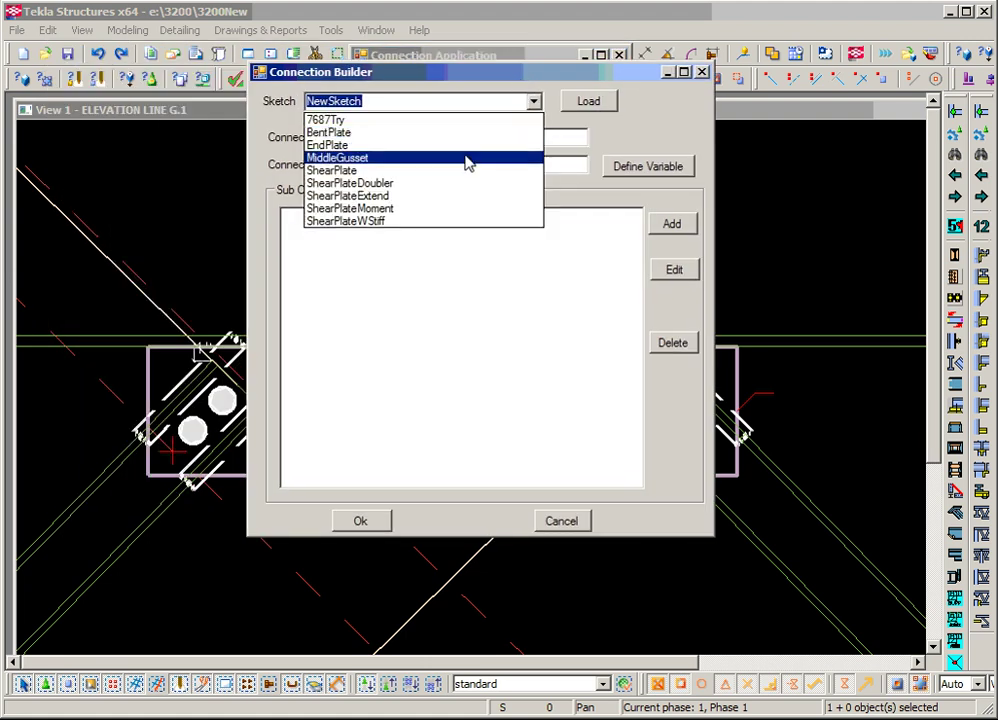
left_click(467, 158)
left_click(588, 101)
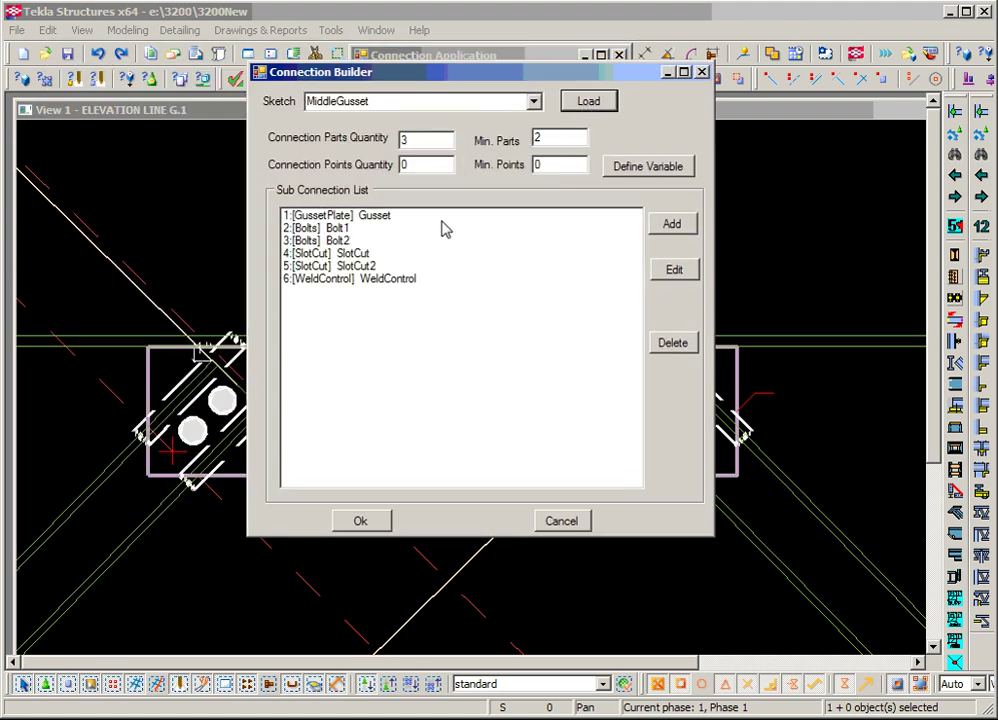
Step: Assign Part-2-1- and Part-3-1- as the Bolts of the Gusset sub connection, confirm the sketch and close the Connection Application
left_click(350, 217)
left_click(674, 270)
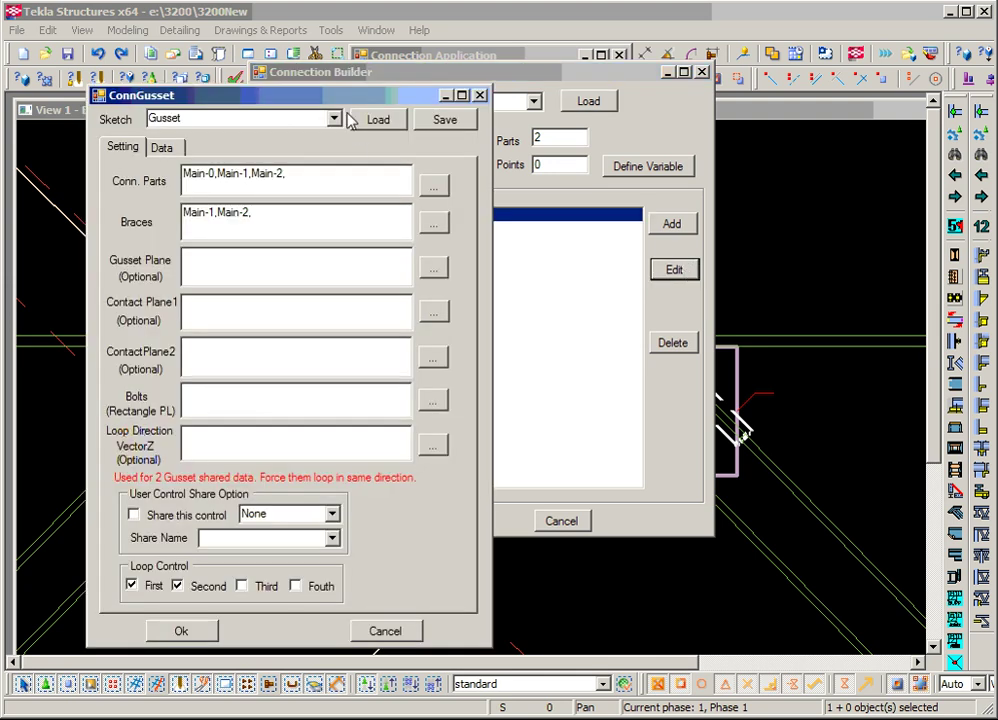
left_click_drag(339, 97, 706, 83)
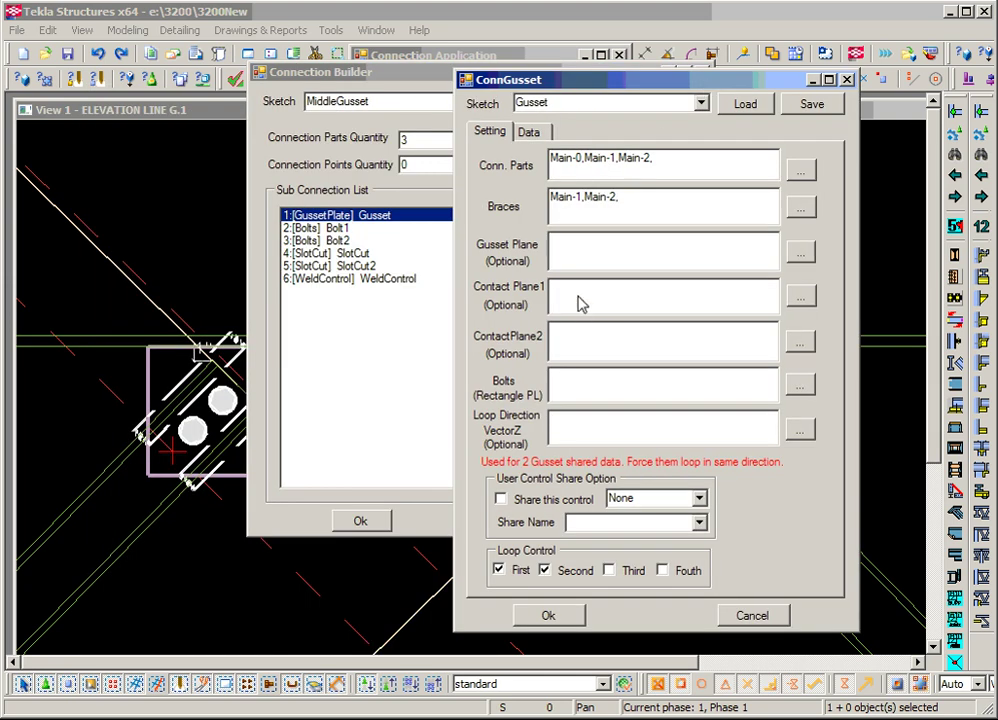
left_click(575, 397)
left_click(797, 385)
left_click(165, 227)
left_click(322, 208)
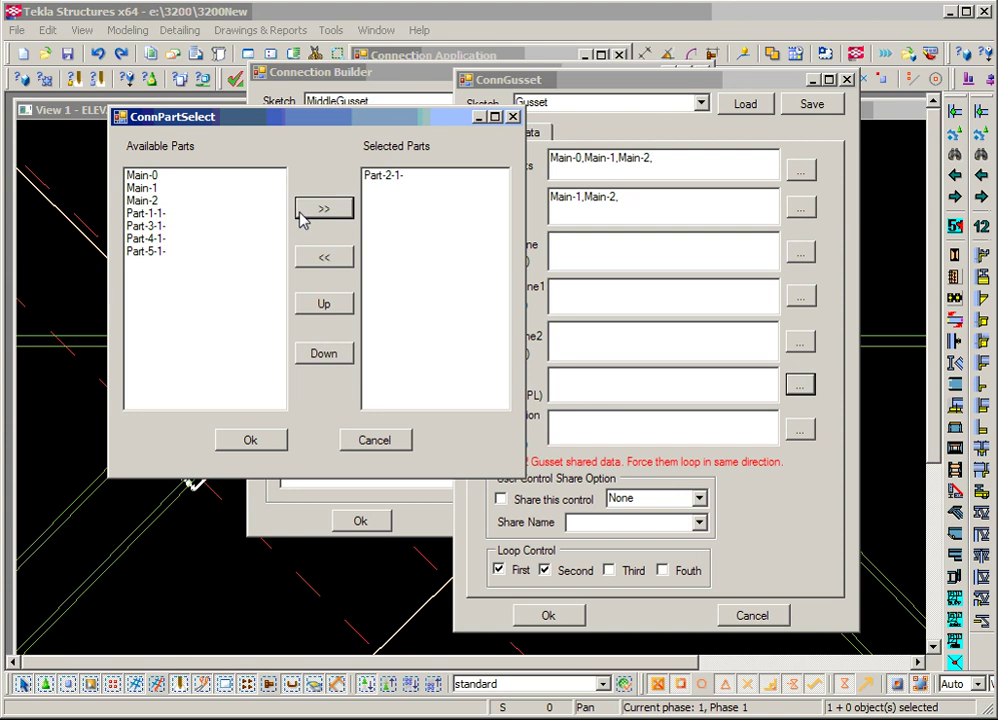
left_click(138, 226)
left_click(320, 208)
left_click(249, 438)
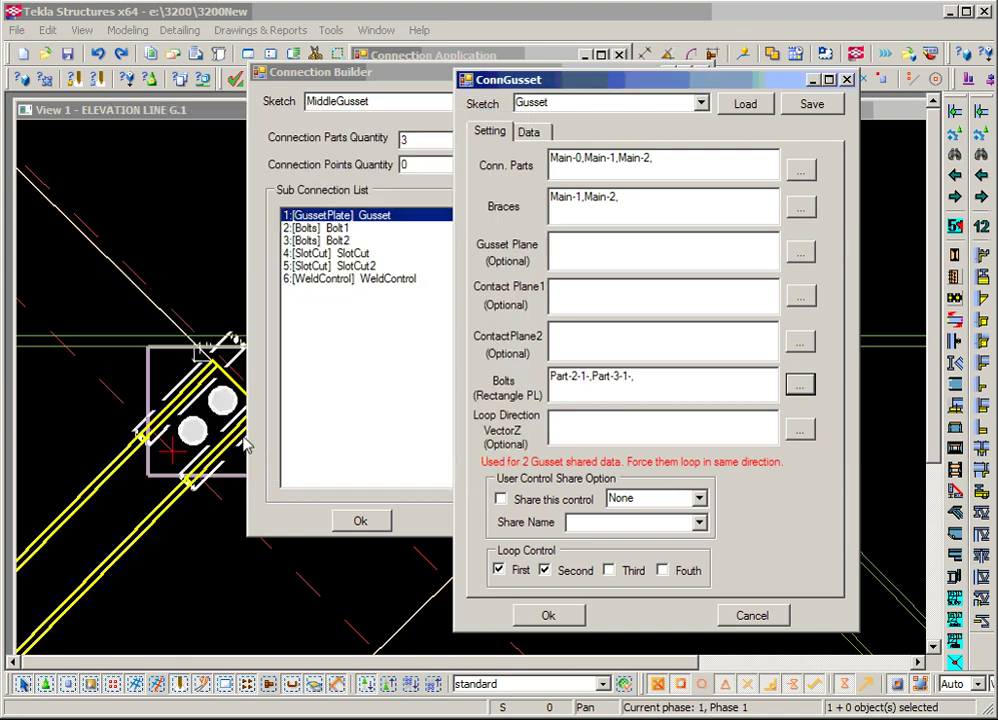
left_click(548, 615)
left_click(363, 521)
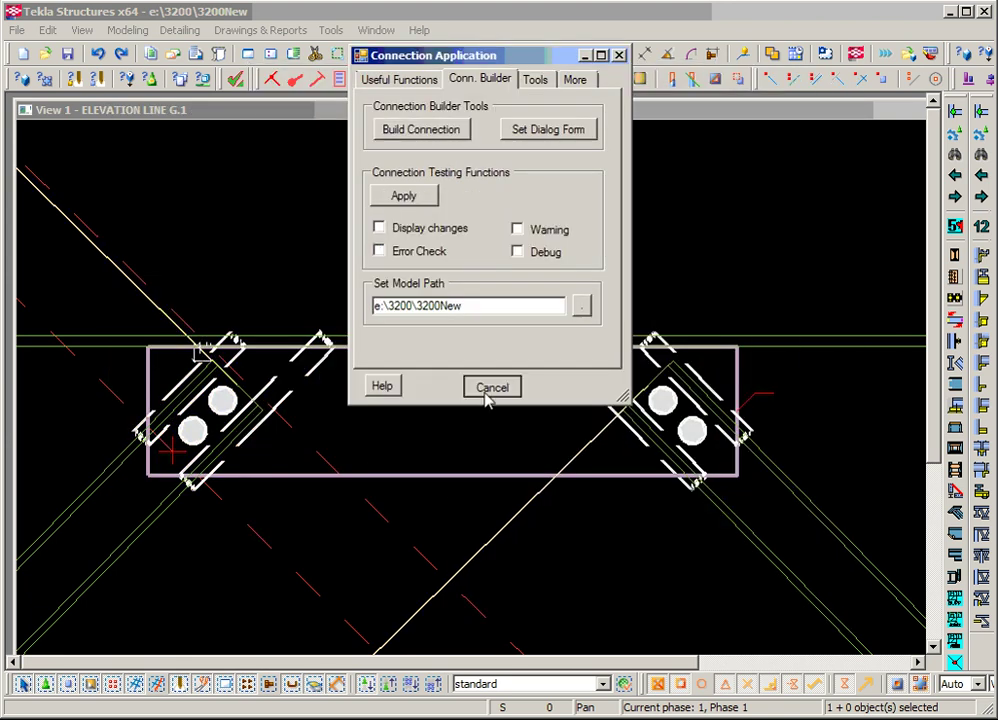
left_click(490, 390)
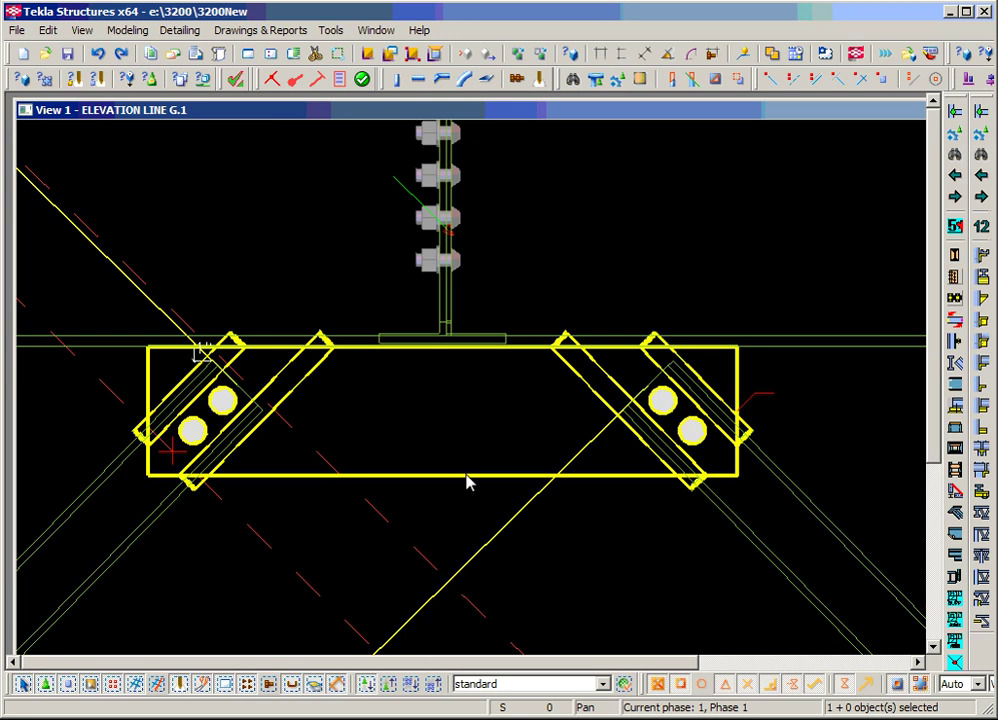
Step: Open the MiddleGusset connection's properties and view the gusset's reference pictures for the side and corner dimensions
double_click(467, 483)
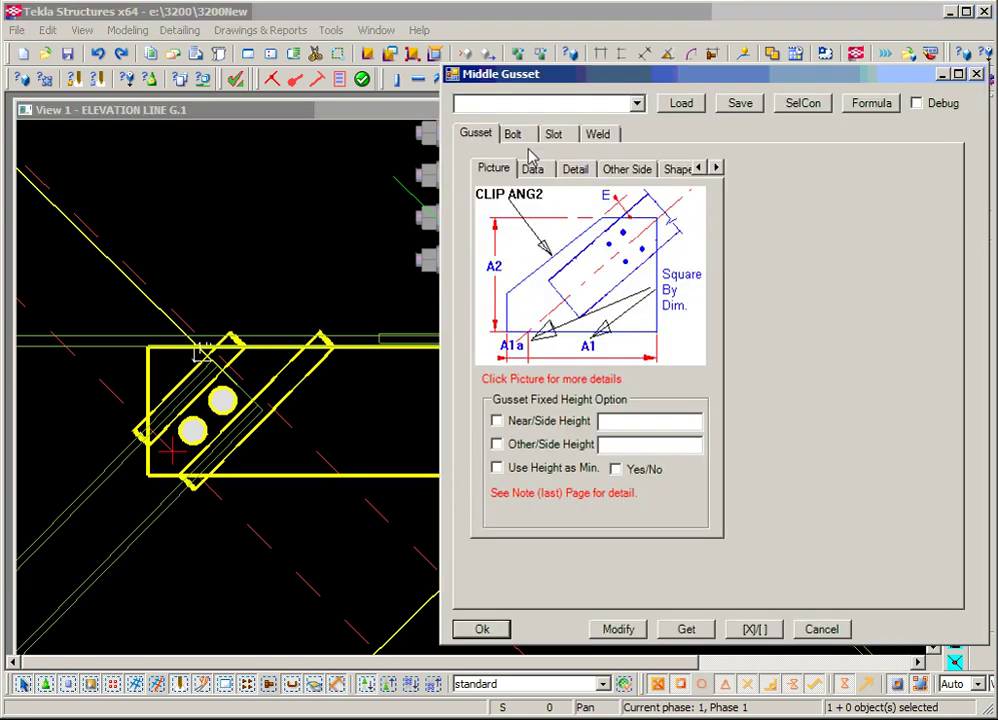
left_click(622, 265)
left_click(621, 277)
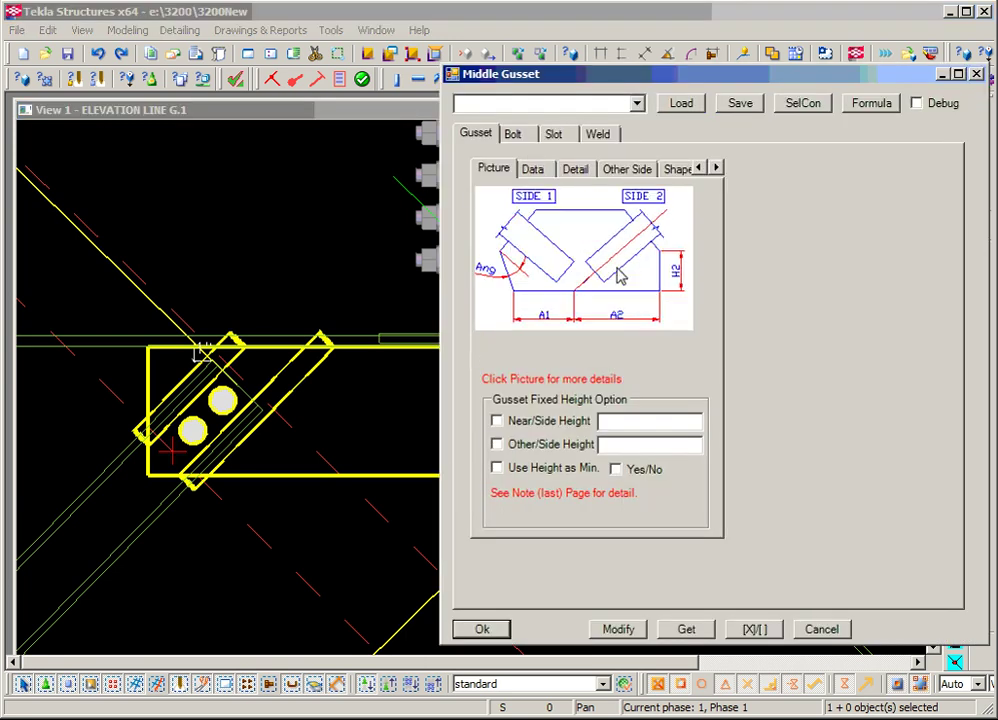
left_click(621, 277)
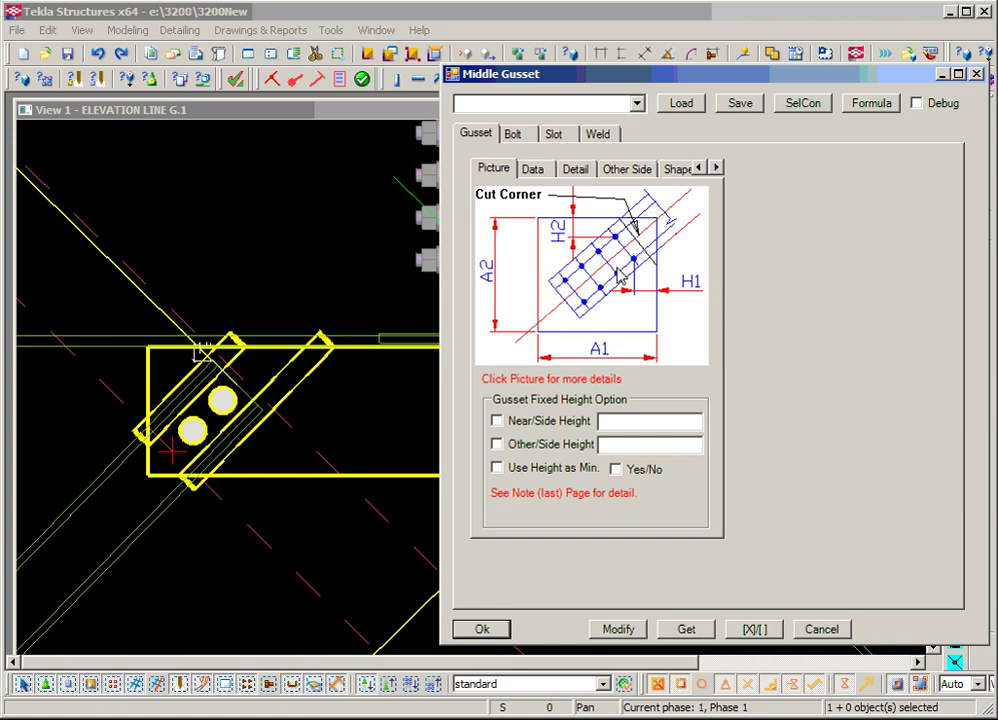
Step: Set the Type of the gusset's Side 1 and Side 2 to SquareByBolt with H,H1 of 1.5 each, and apply it
left_click(574, 172)
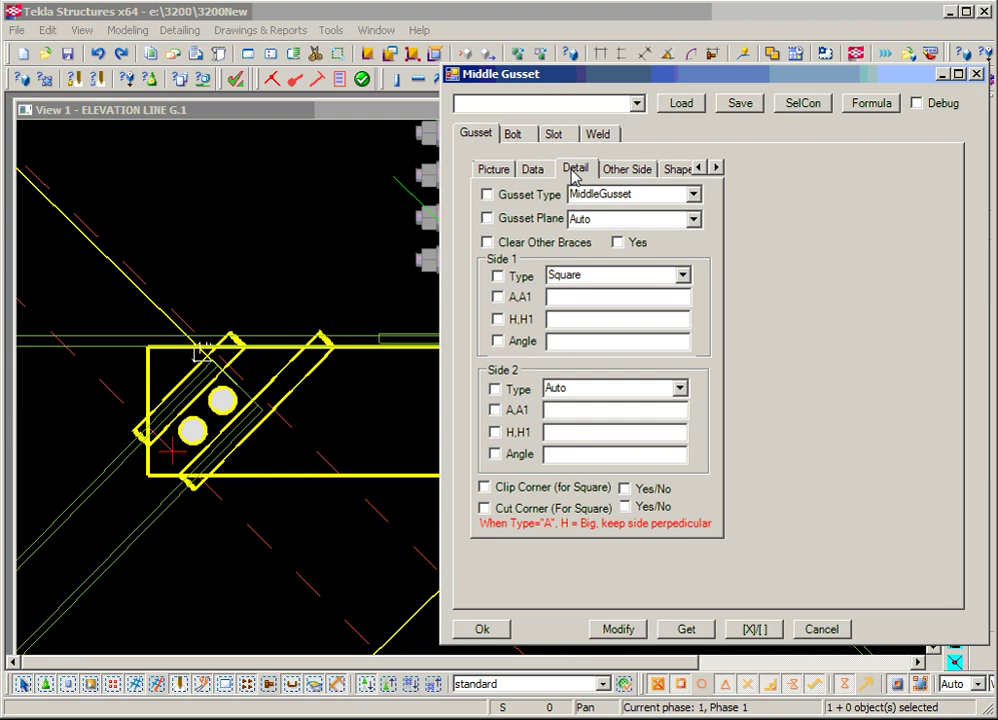
left_click(684, 276)
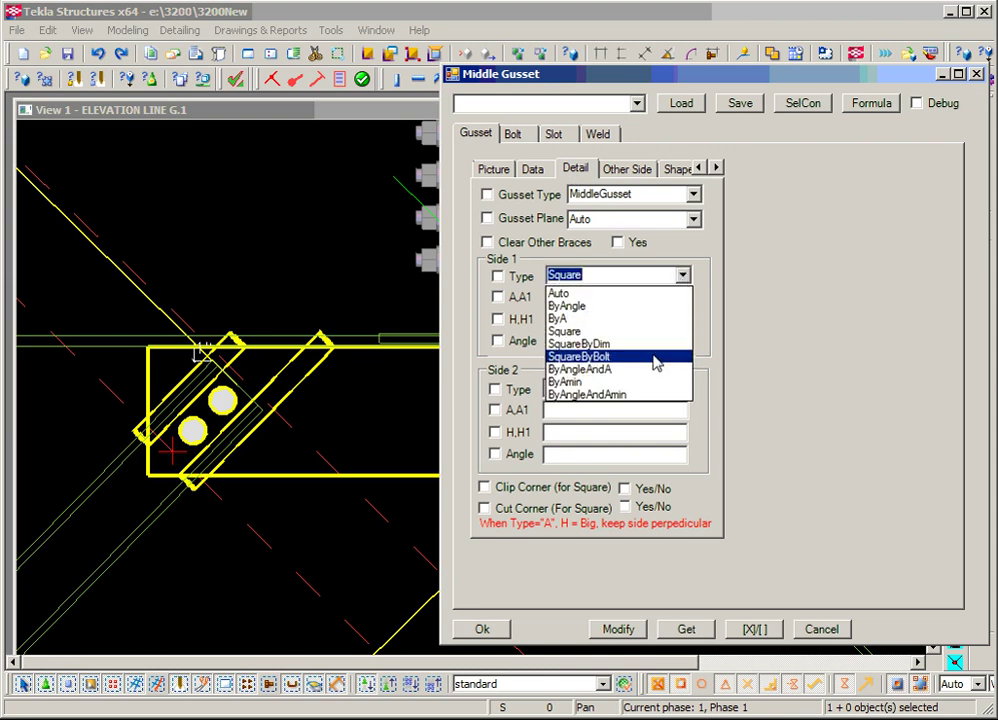
left_click(653, 356)
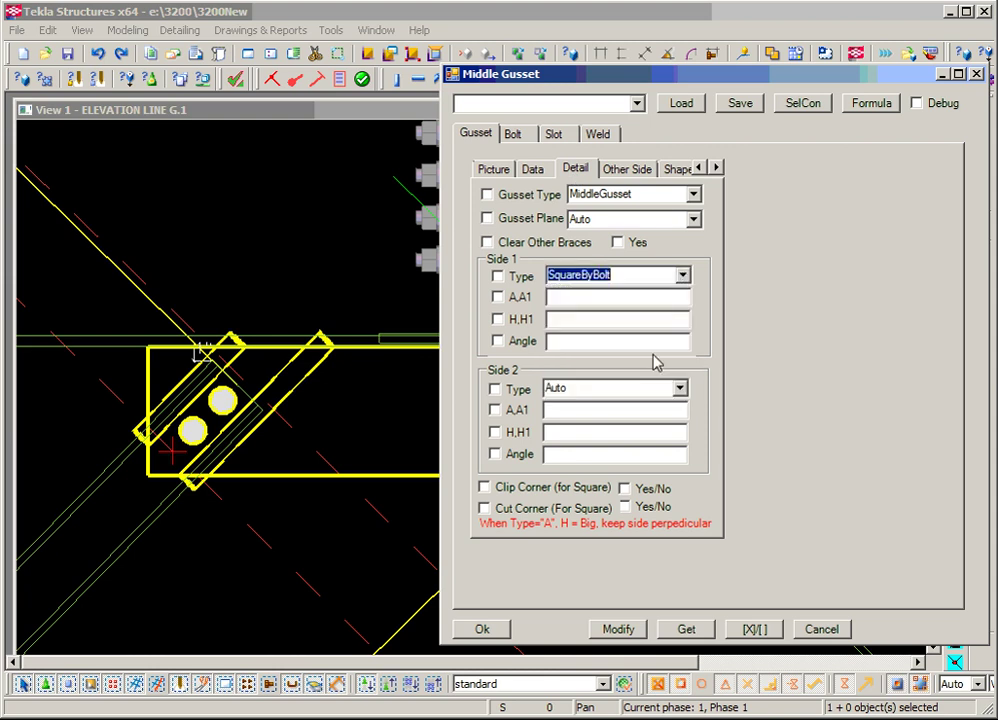
left_click(581, 322)
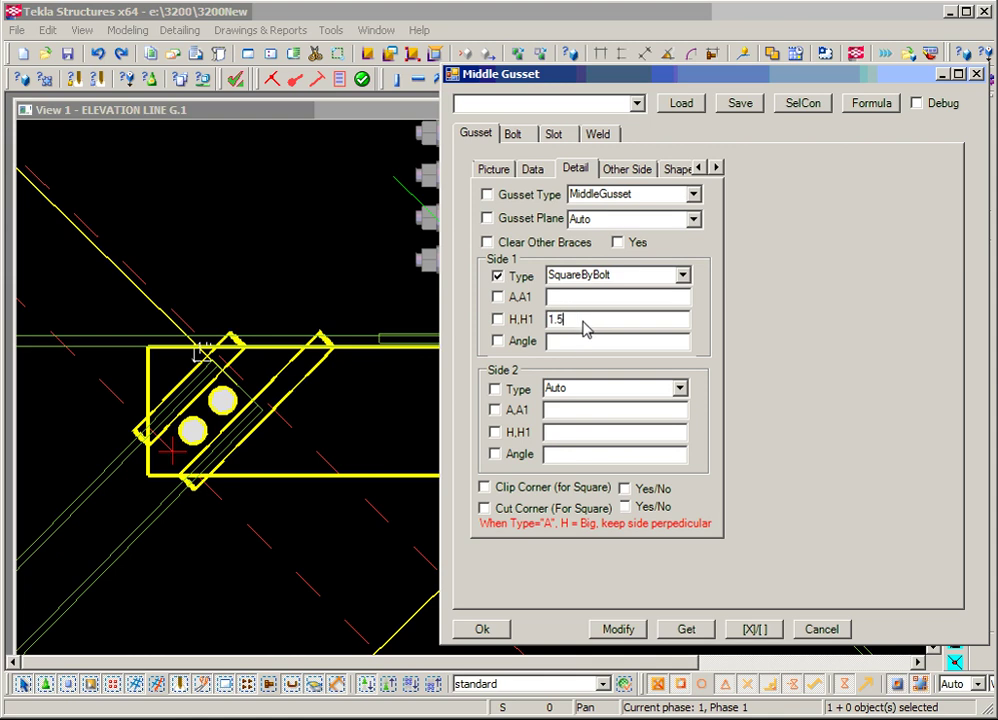
left_click(680, 389)
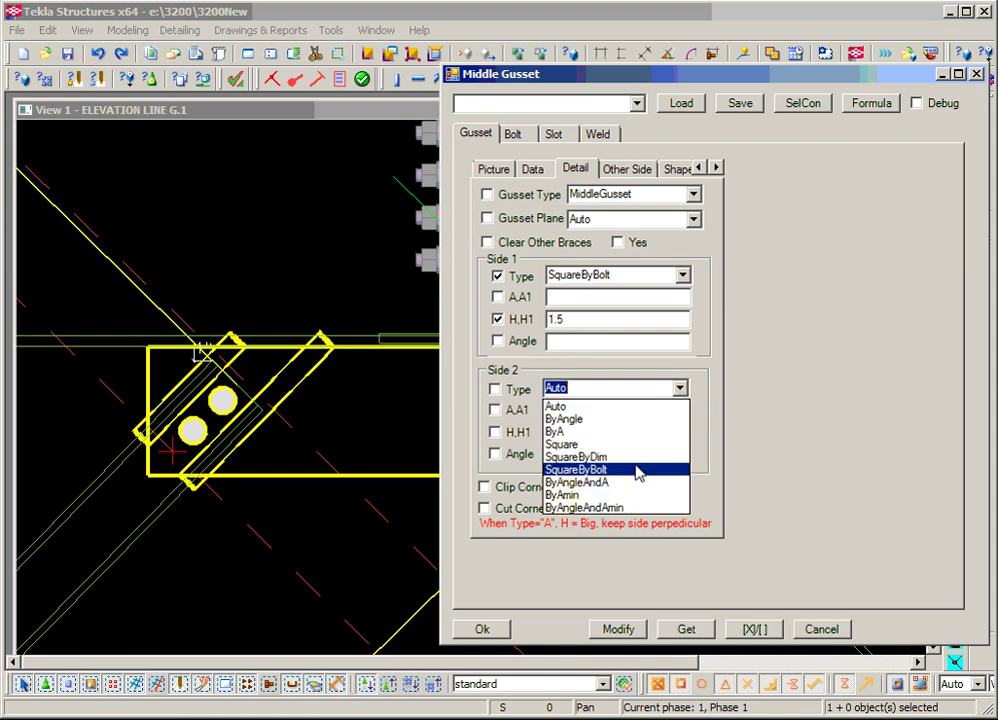
left_click(634, 470)
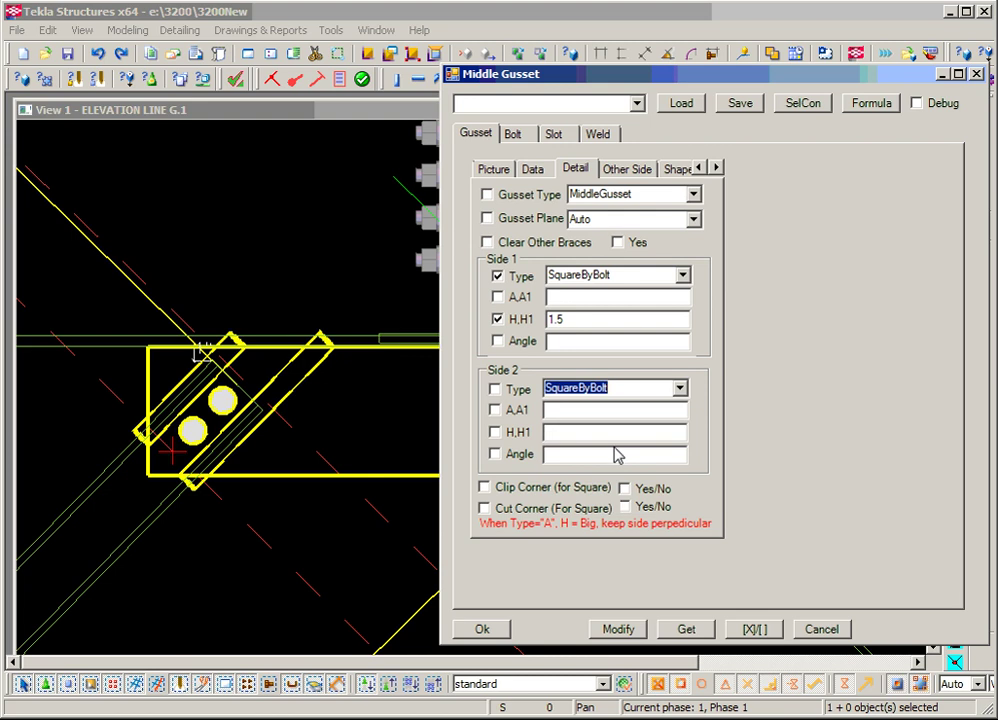
left_click(599, 434)
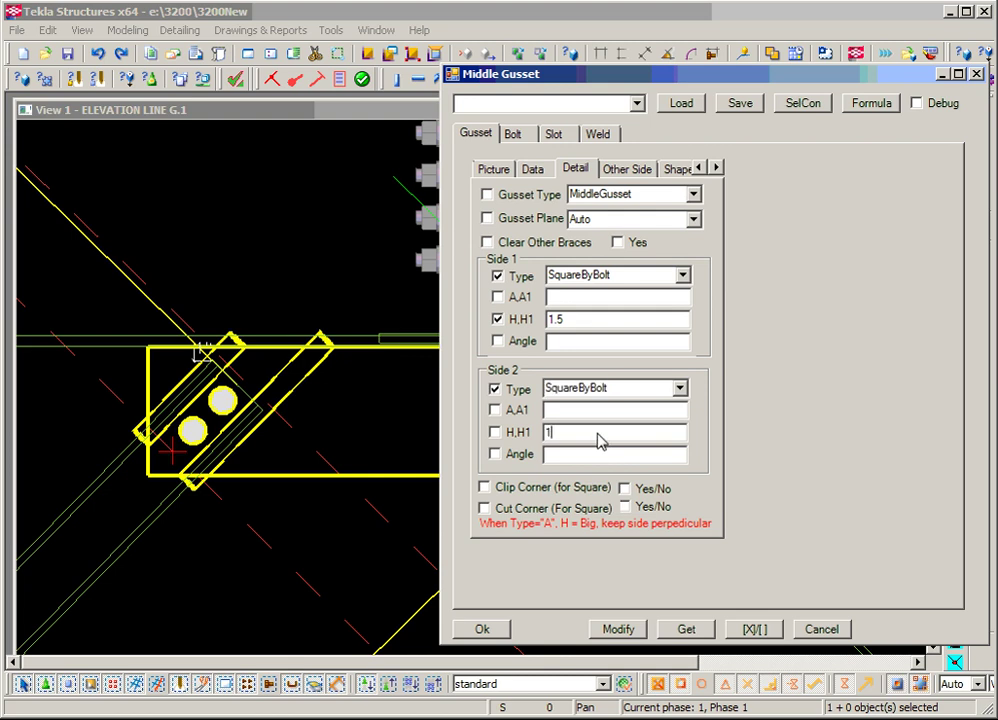
left_click(632, 627)
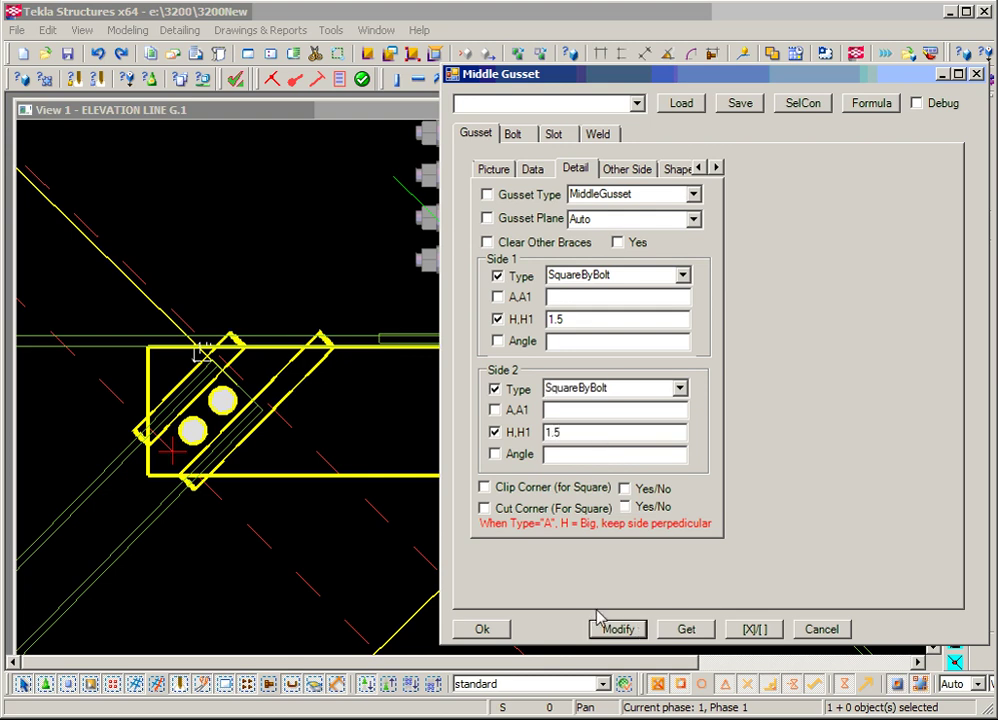
Step: Examine the gusset's edges around both braces' bolts, and look through the Other Side and Shape settings
middle_click_drag(392, 518, 296, 488)
scroll(250, 510, "down", 2)
scroll(372, 480, "up", 4)
middle_click_drag(372, 480, 258, 494)
scroll(263, 486, "down", 3)
scroll(275, 476, "down", 2)
scroll(180, 462, "up", 1)
scroll(225, 463, "down", 2)
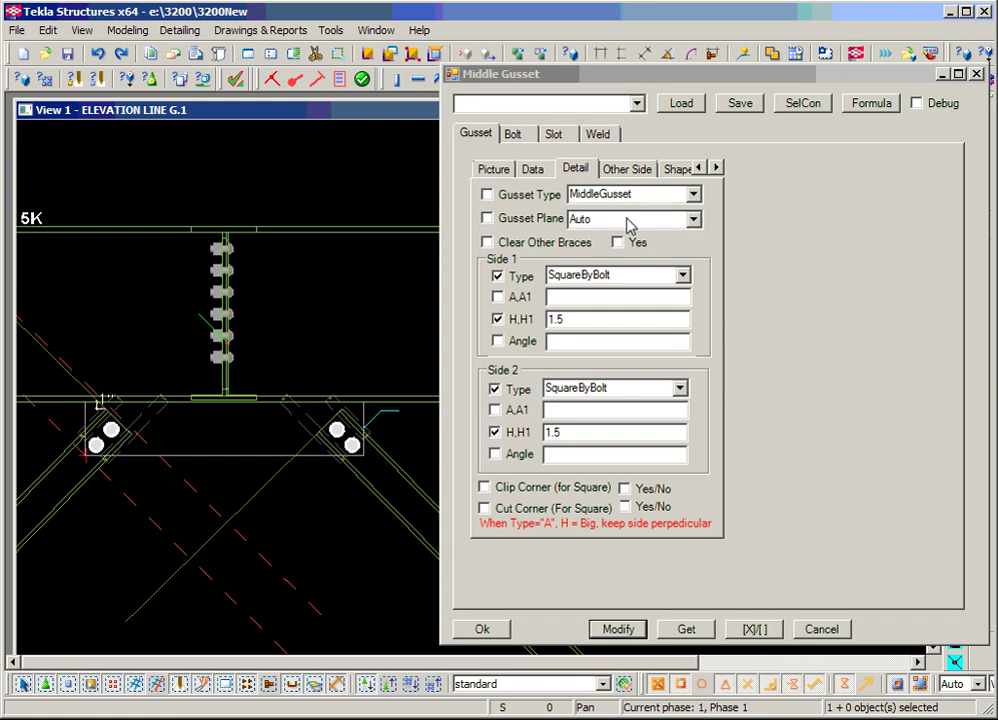
left_click(635, 169)
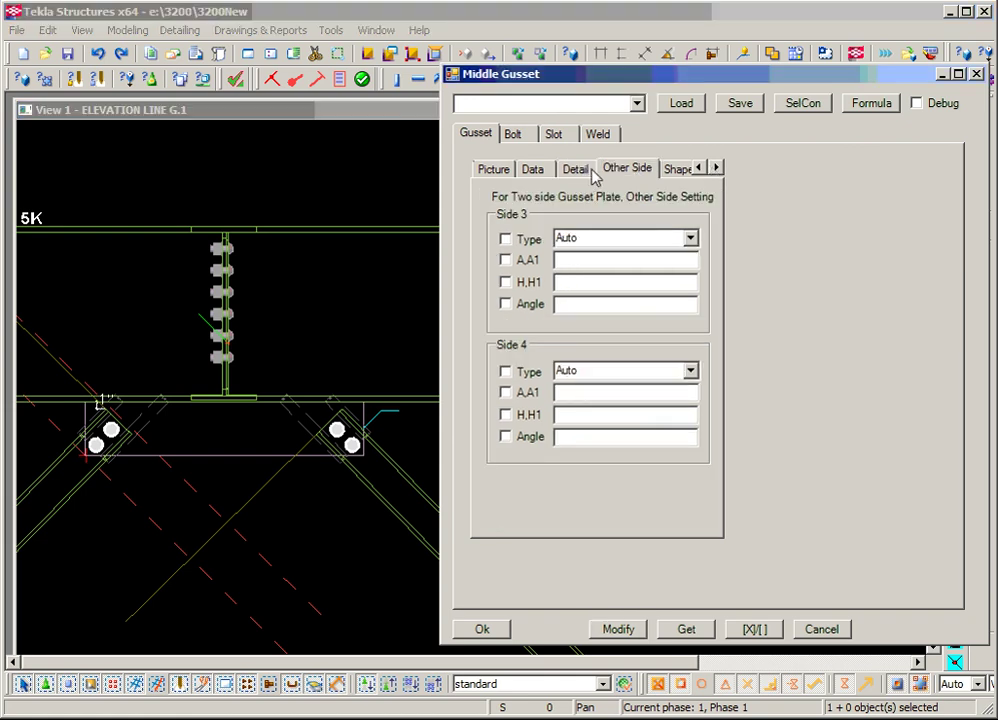
left_click(677, 170)
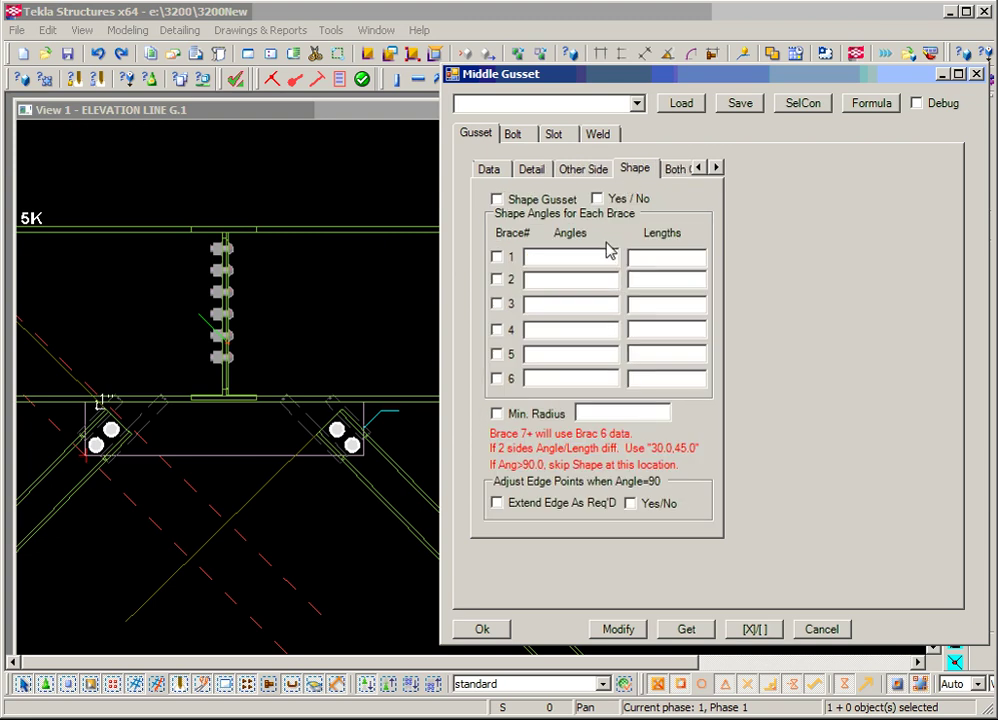
Step: Set the Type of Side 1 and Side 2 to Auto and clear Side 1's H,H1 value
left_click(533, 170)
left_click(682, 275)
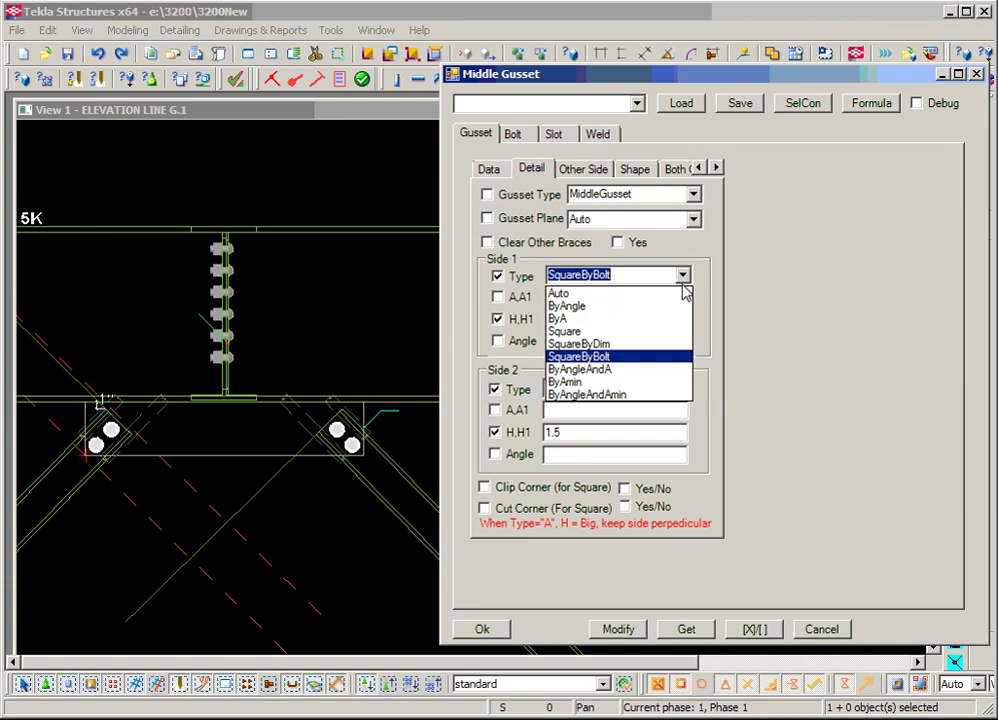
left_click(668, 294)
left_click_drag(630, 323, 449, 337)
key("Delete")
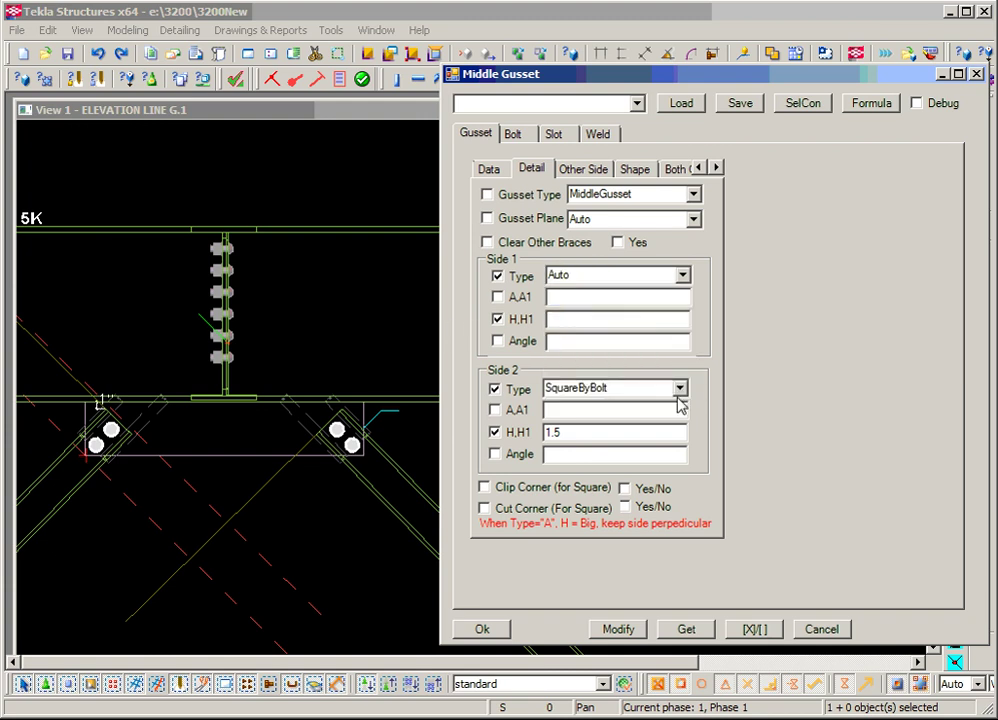
left_click(679, 388)
left_click(660, 407)
Step: Set the gusset length L for Brace 1 to 12 and check which brace's settings Brace 2 uses
left_click(717, 170)
left_click(717, 170)
left_click(717, 170)
left_click(612, 170)
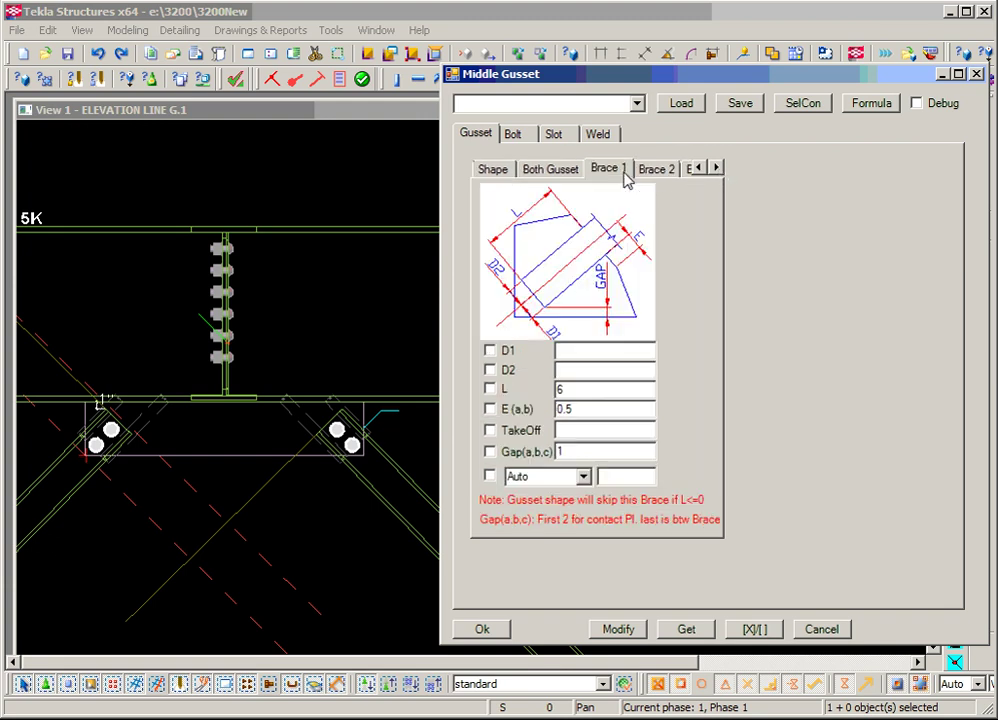
double_click(586, 390)
type("12")
left_click(657, 168)
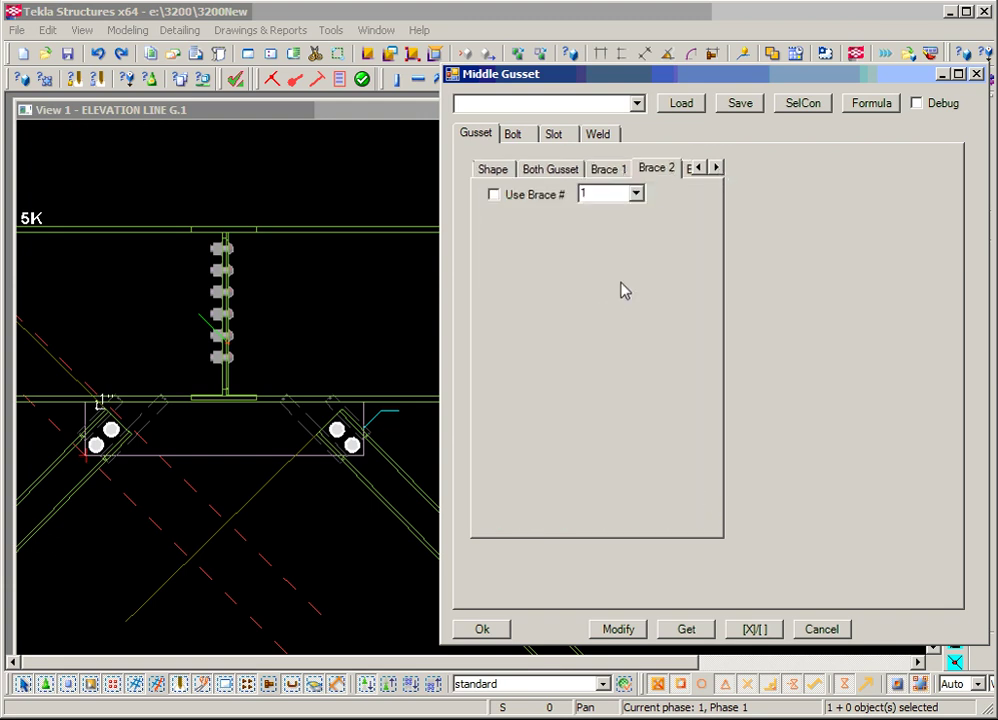
Step: Set the gusset shape angles for Brace 1 and Brace 2 to 30 and apply them to the connection
left_click(698, 168)
left_click(698, 168)
left_click(594, 169)
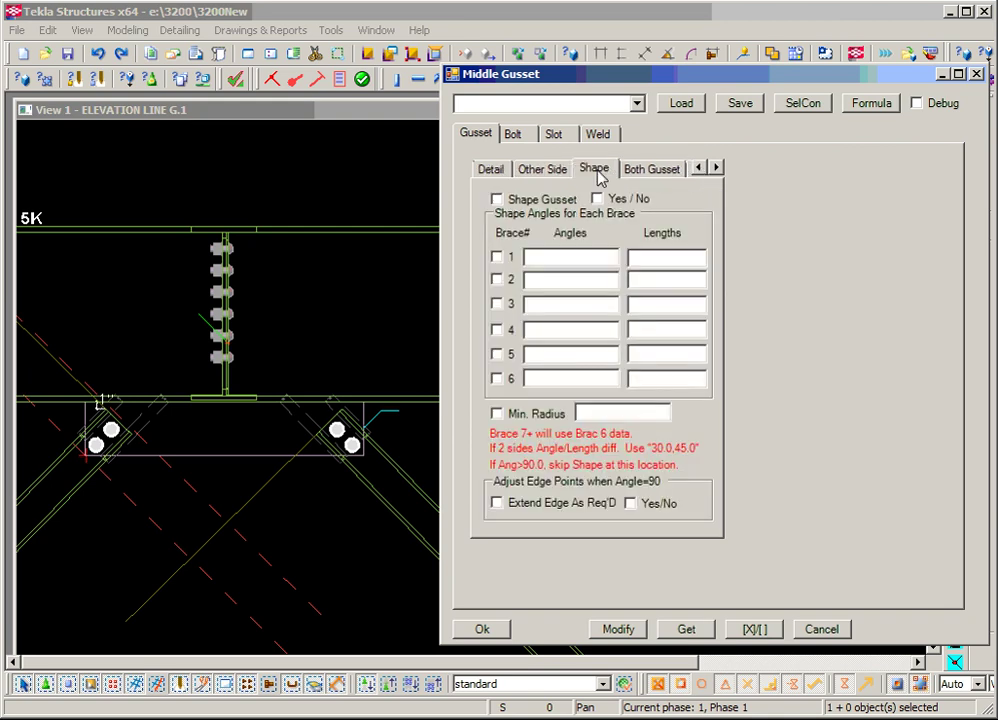
left_click(572, 259)
type("30")
left_click(587, 280)
type("30")
left_click(612, 630)
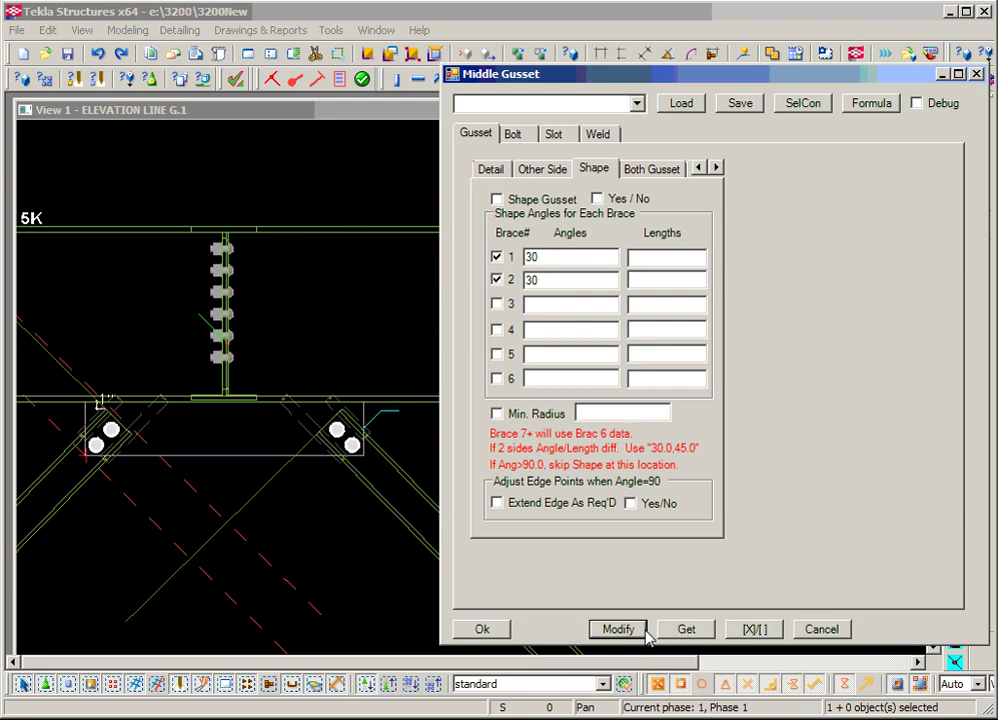
Step: Select the gusset connection, enable the Shape Gusset option and apply it
scroll(367, 561, "down", 2)
left_click(330, 520)
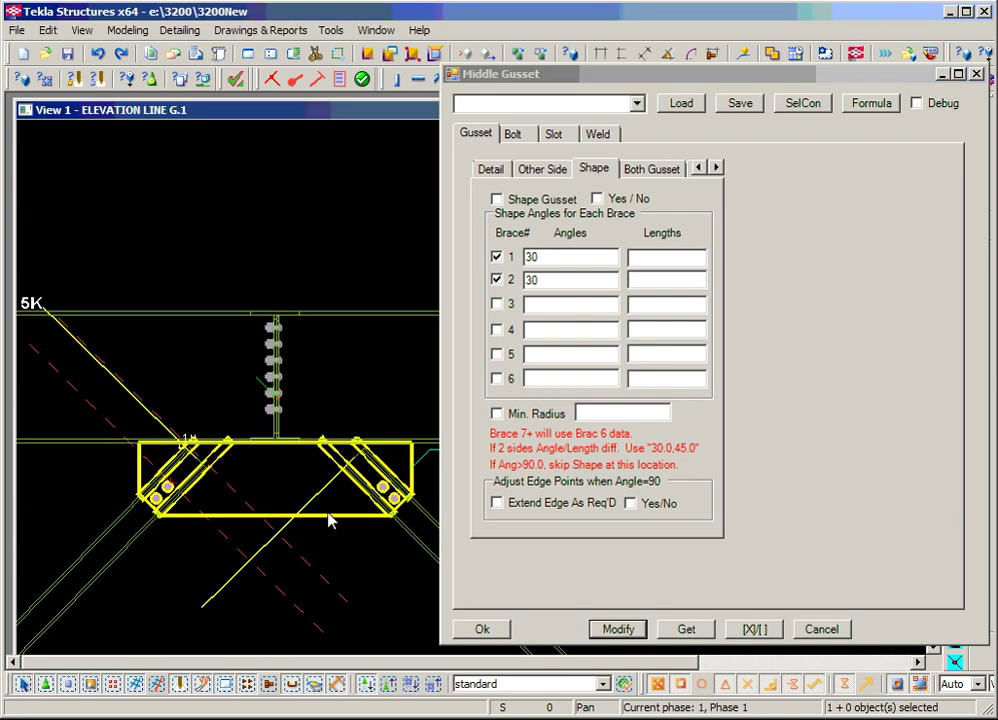
left_click(598, 200)
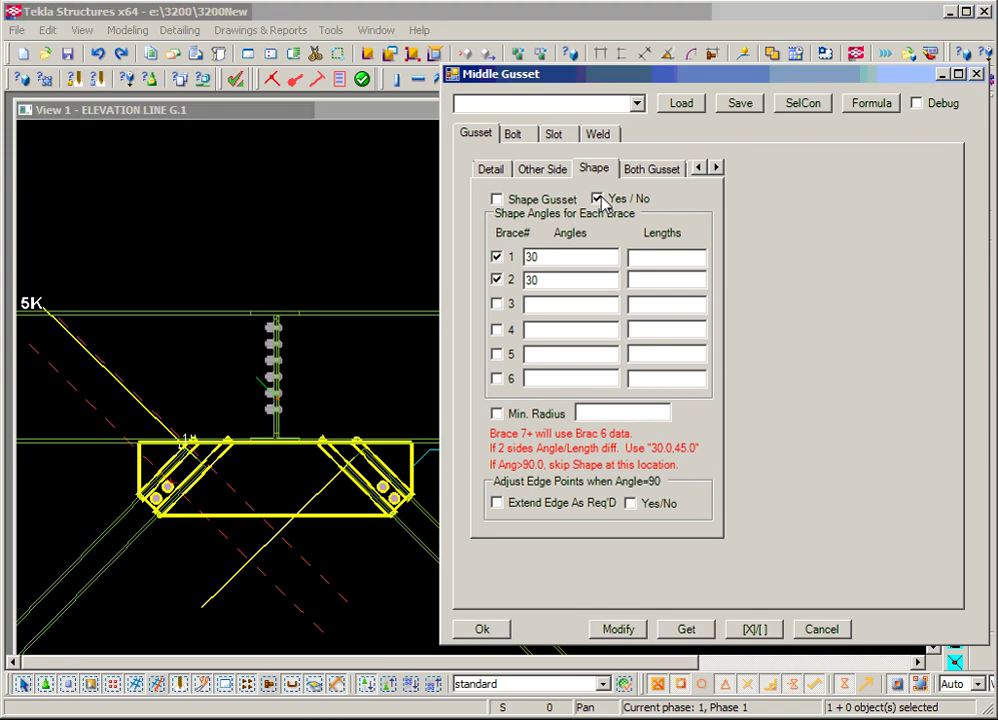
left_click(620, 630)
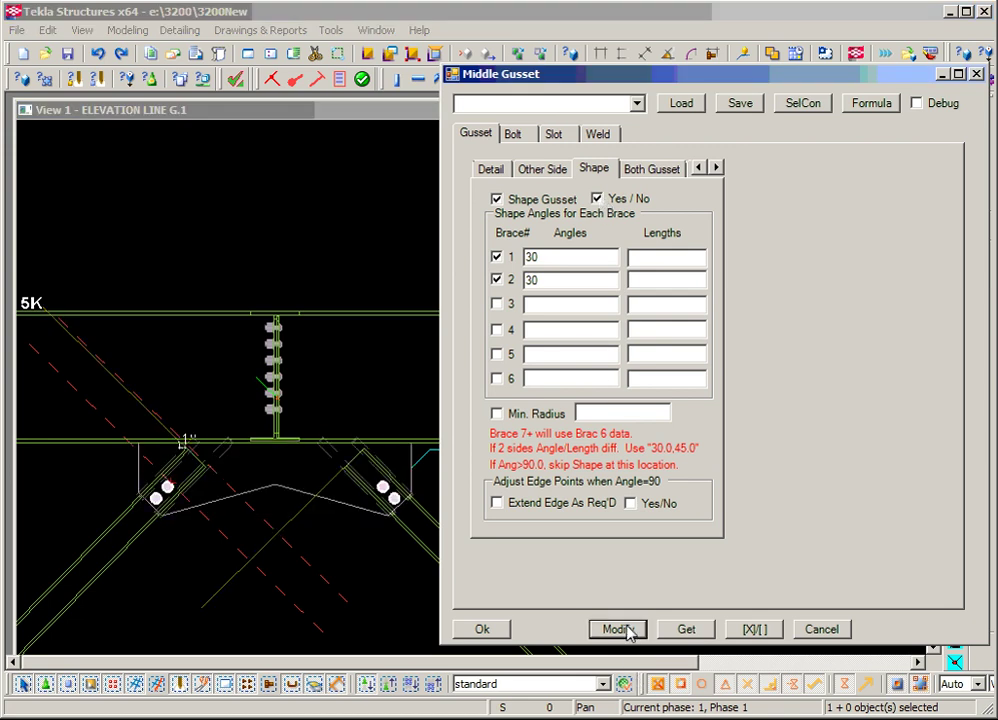
Step: Examine the shaped gusset's sloped lower edges and its vertical ends at both braces
left_click(216, 506)
scroll(216, 506, "up", 1)
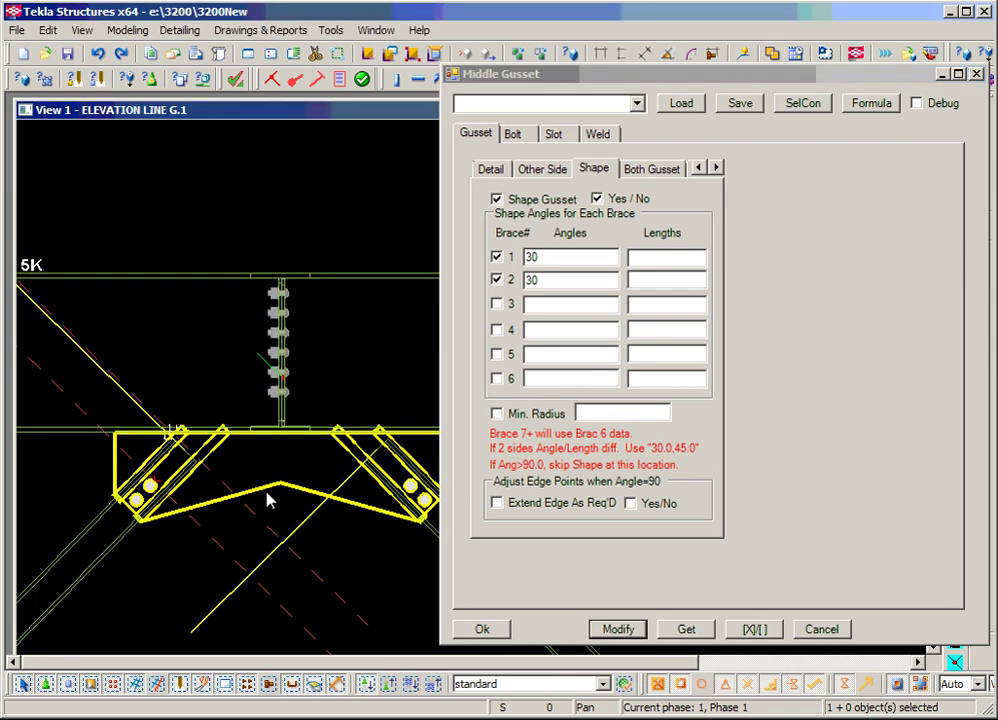
scroll(171, 524, "up", 2)
scroll(120, 490, "down", 3)
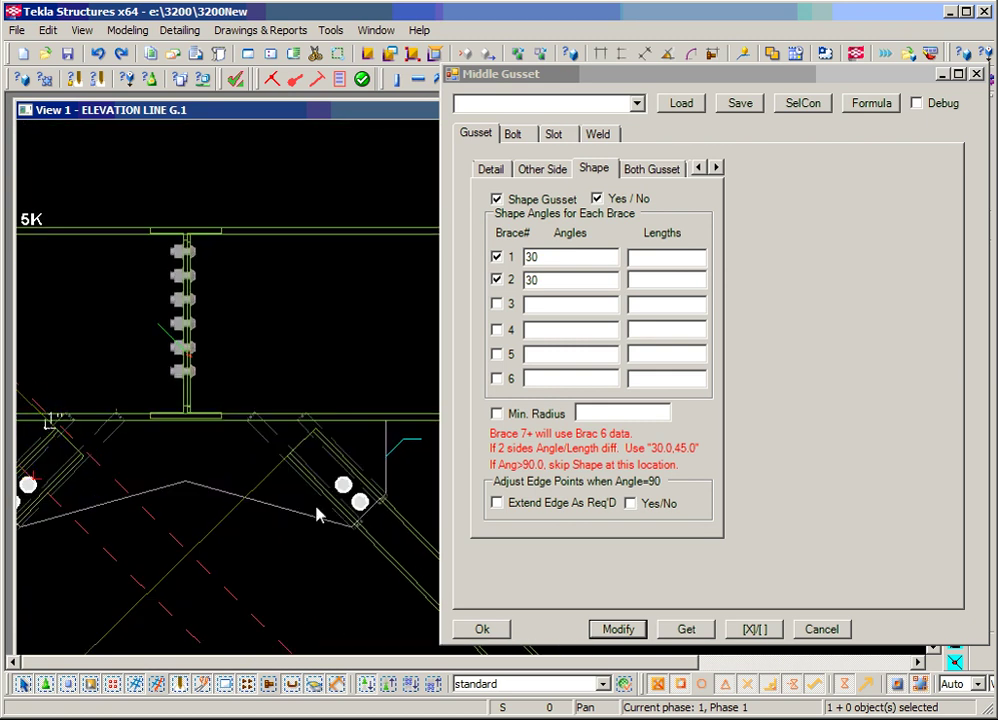
scroll(330, 515, "up", 2)
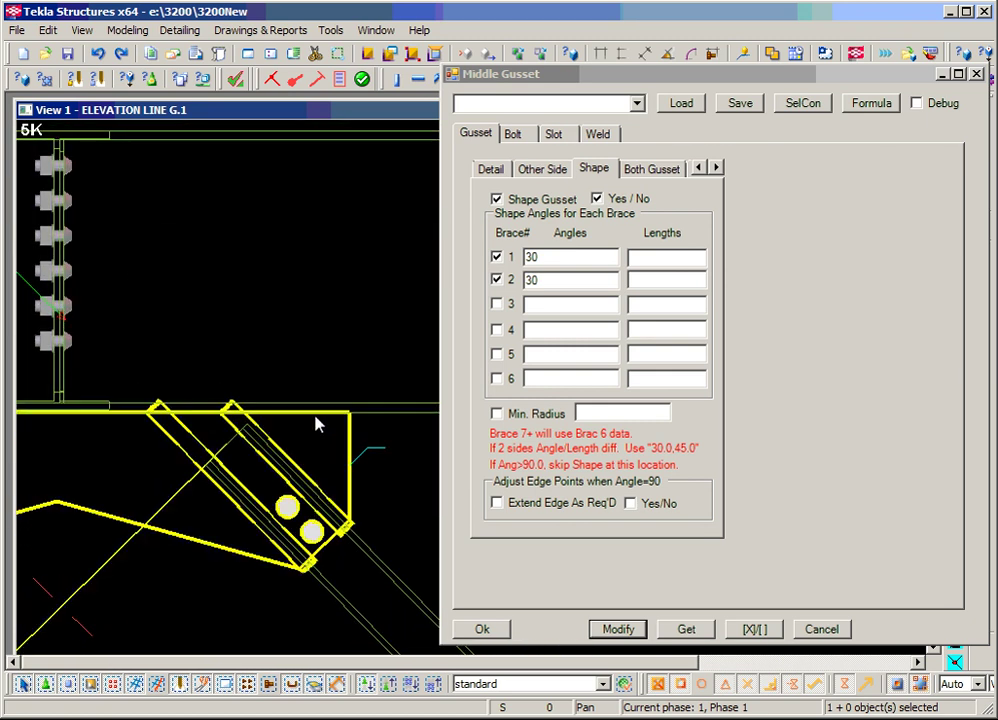
scroll(181, 494, "down", 2)
scroll(181, 494, "up", 3)
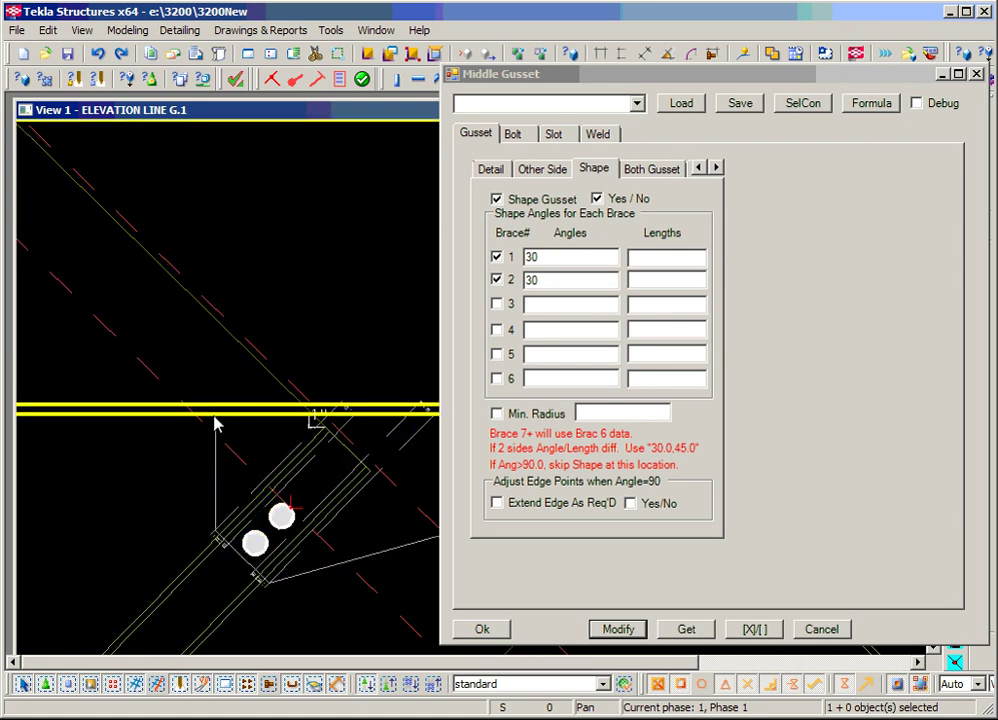
Step: Set the gusset's Side 1 Type to ByA in its detail settings
left_click(530, 172)
left_click(495, 171)
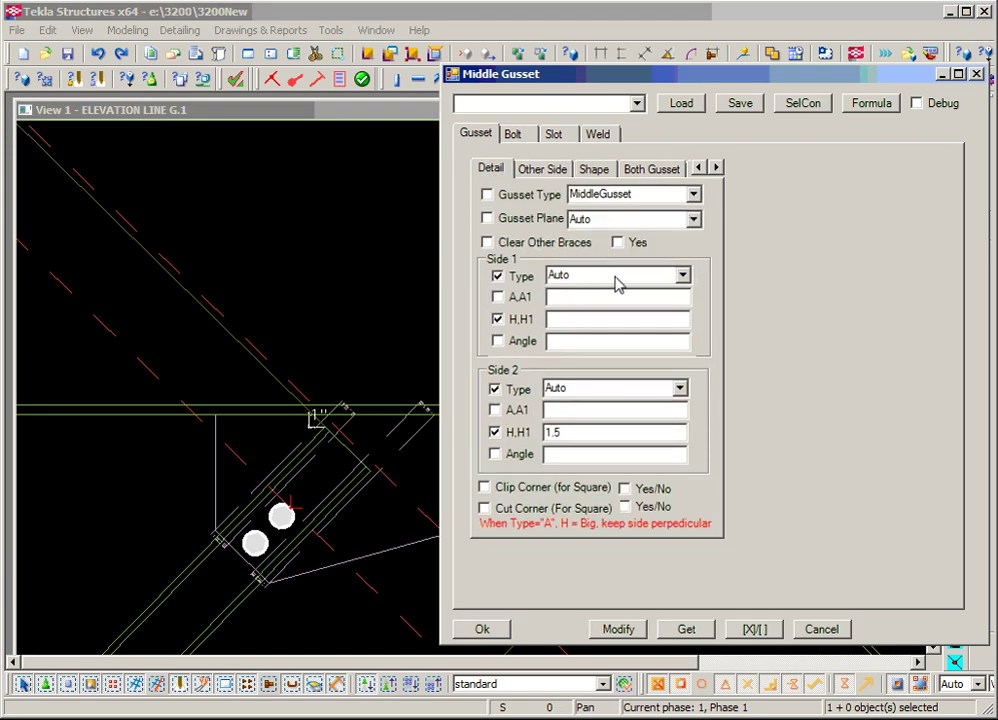
left_click(683, 275)
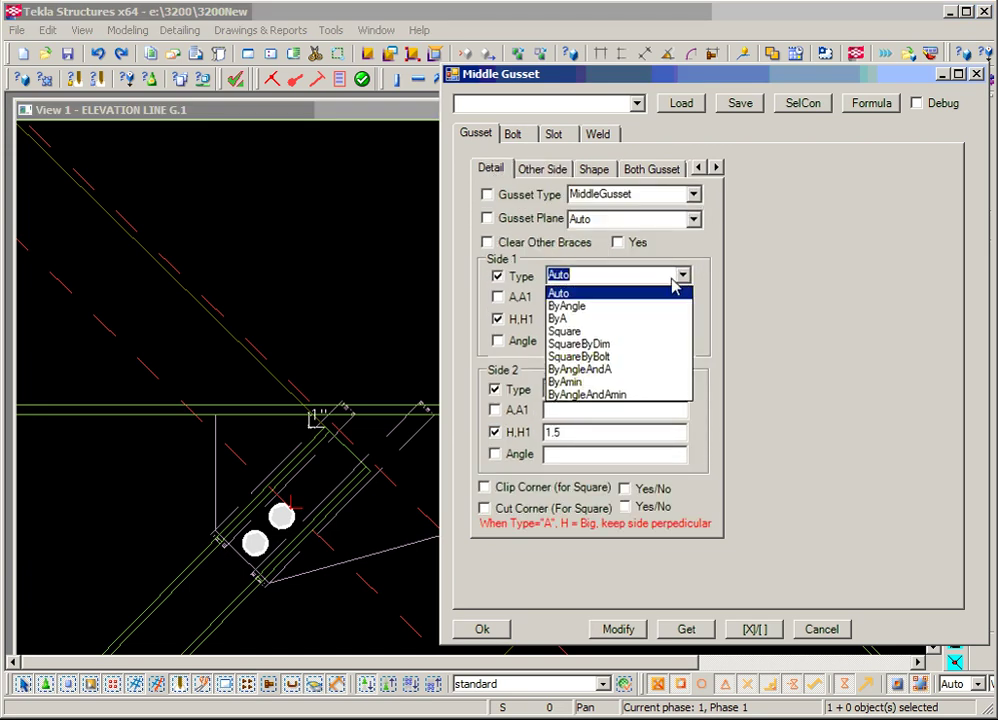
left_click(640, 318)
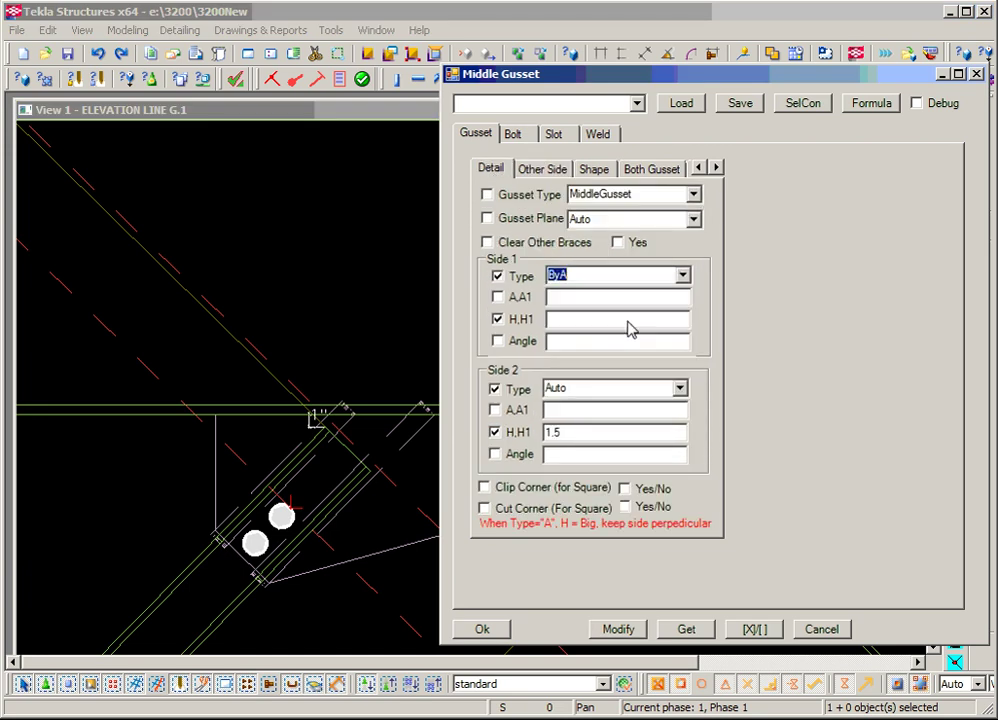
left_click(588, 303)
scroll(265, 457, "down", 2)
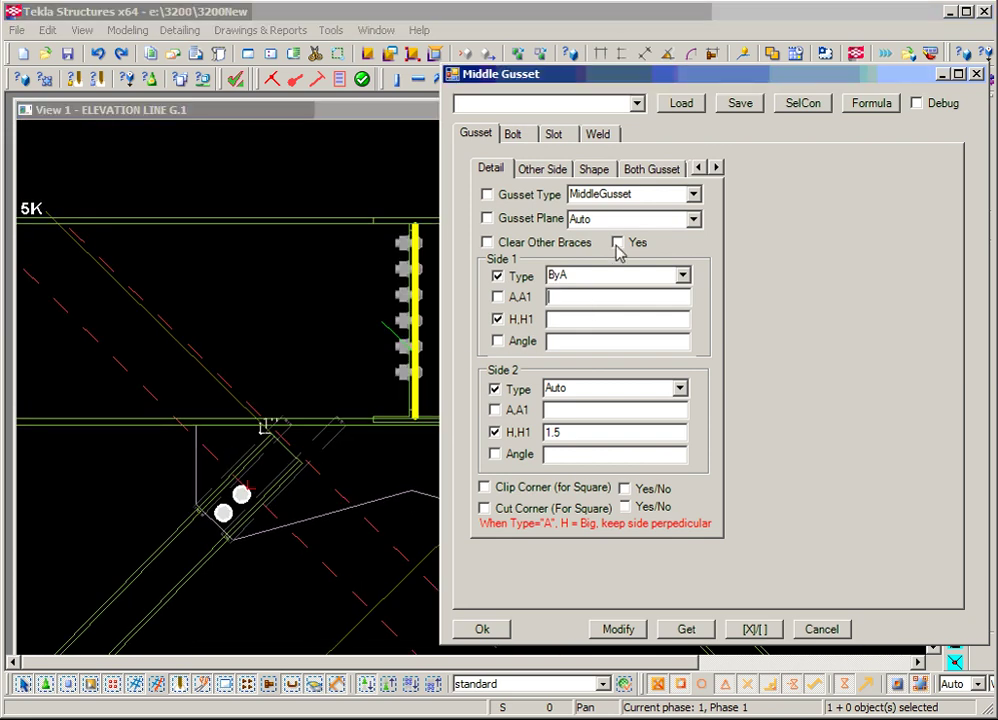
Step: Measure the horizontal distance along the beam's underside from the crossing beam's centre to the gusset's upper left corner
left_click(603, 52)
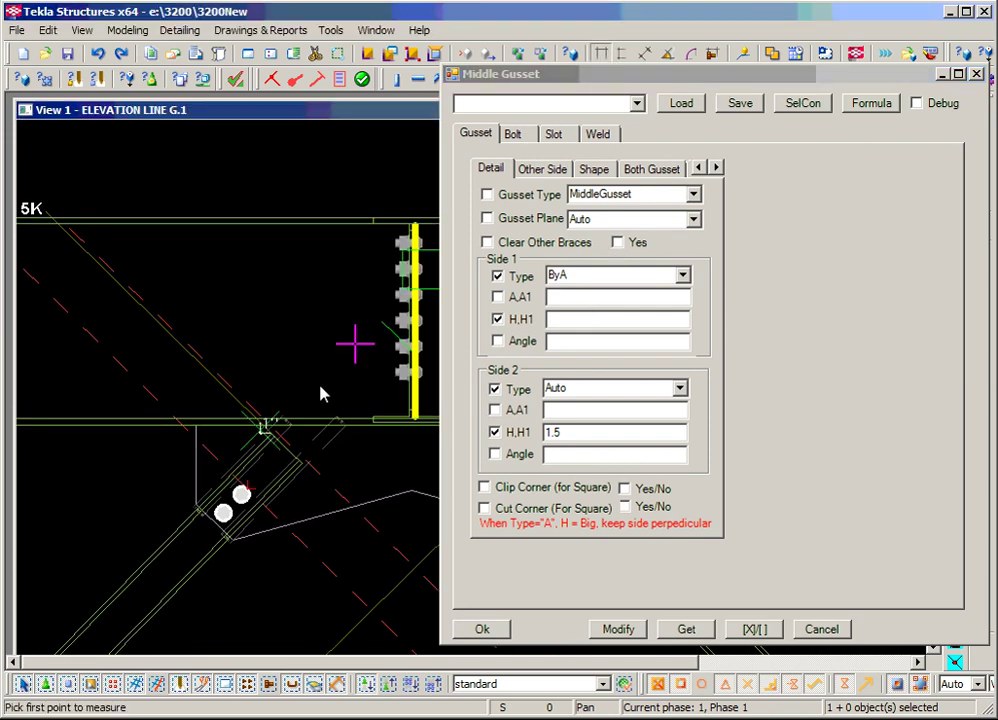
left_click(419, 430)
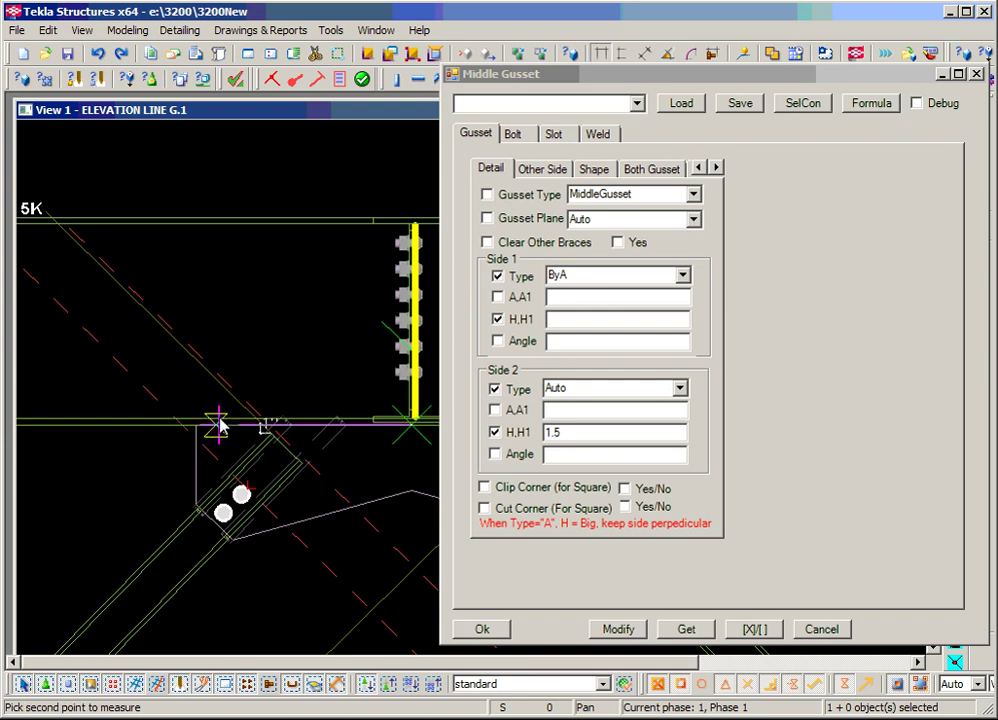
left_click(203, 428)
left_click(270, 302)
right_click(285, 365)
left_click(305, 371)
Step: Set Side 1's A,A1 dimension to 20 and apply it to the connection
left_click(600, 300)
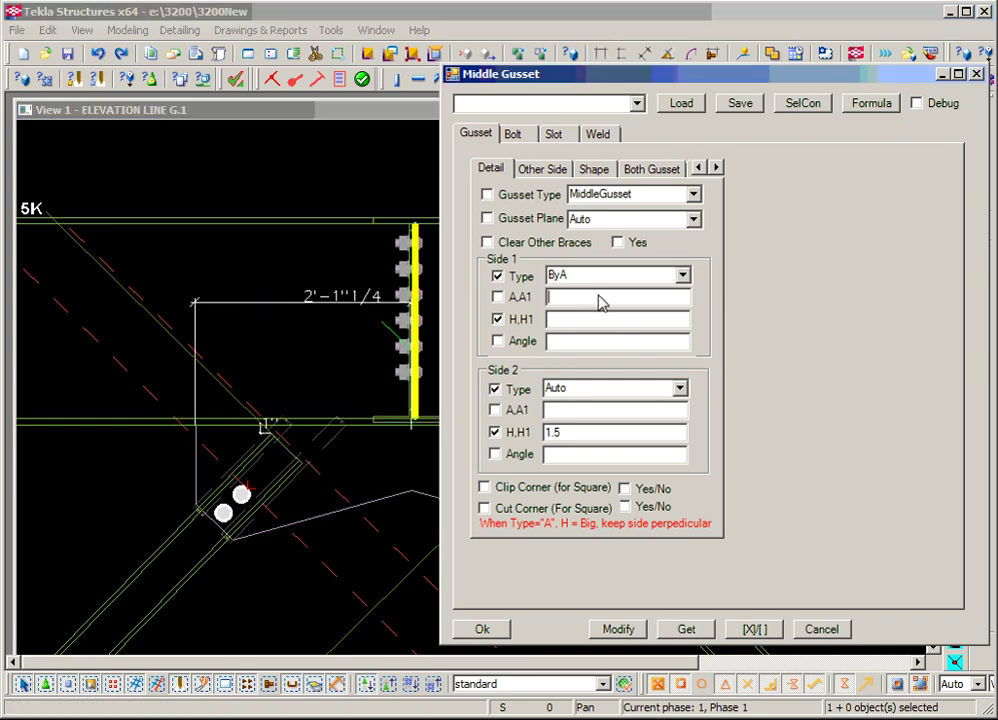
type("20")
left_click(630, 628)
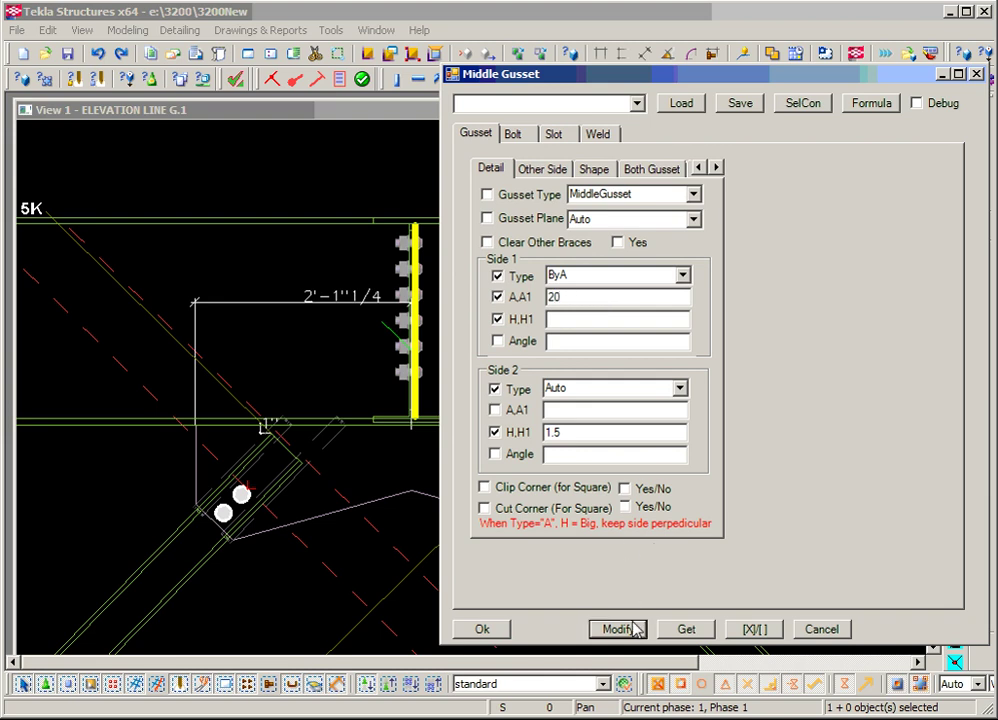
Step: Set Side 1's A,A1 dimension to 10 and apply it to the gusset connection
scroll(300, 555, "down", 1)
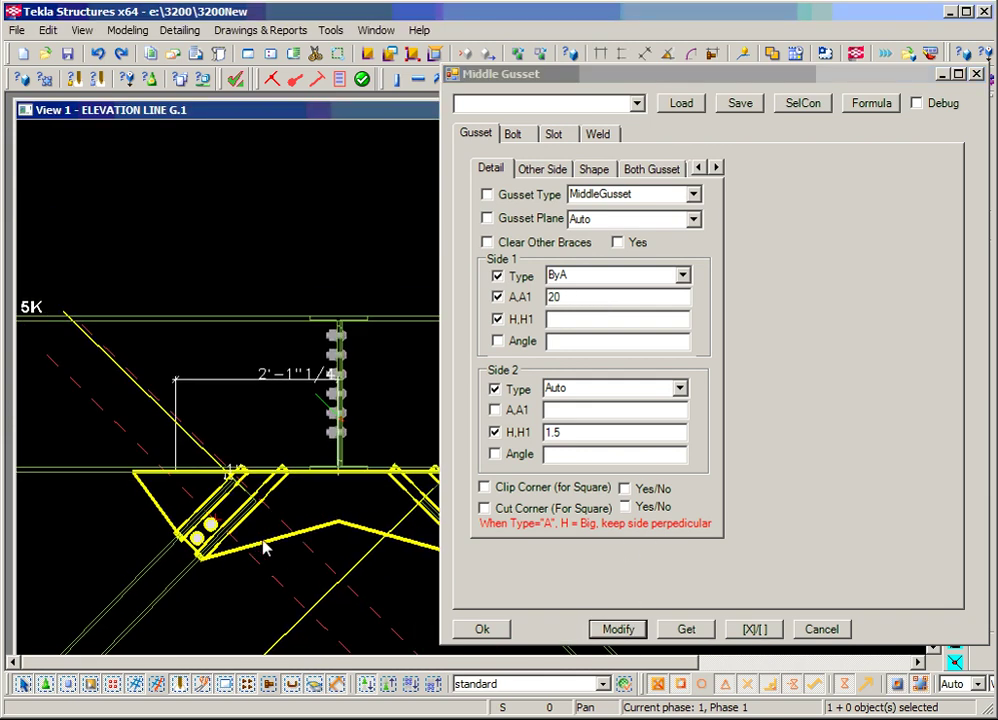
scroll(248, 532, "down", 1)
left_click(499, 319)
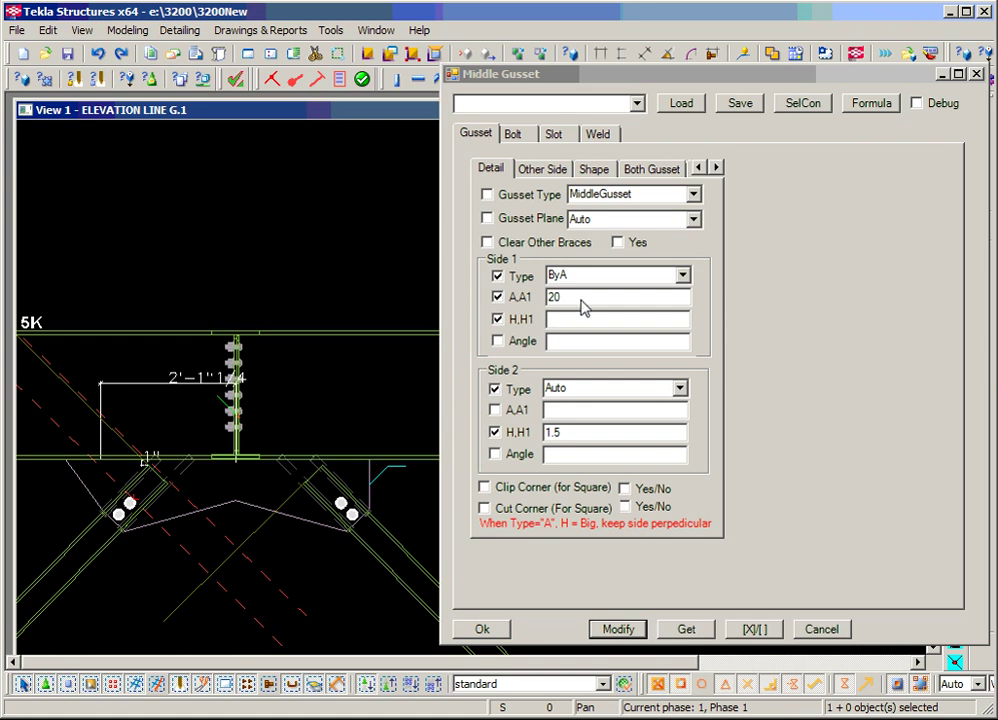
double_click(580, 299)
type("10")
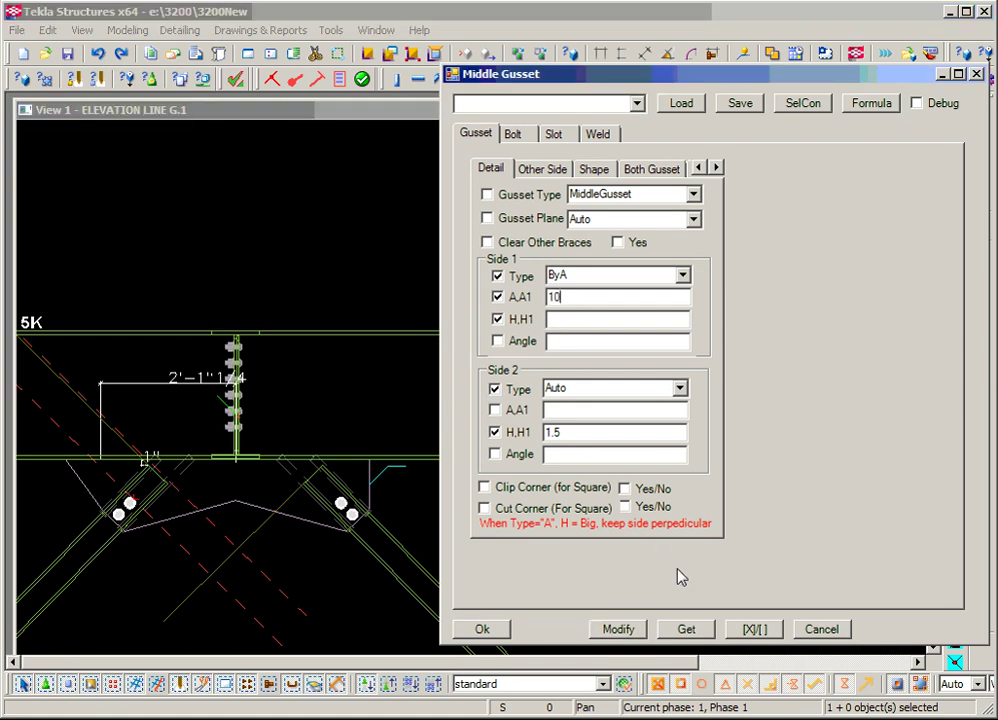
left_click(616, 629)
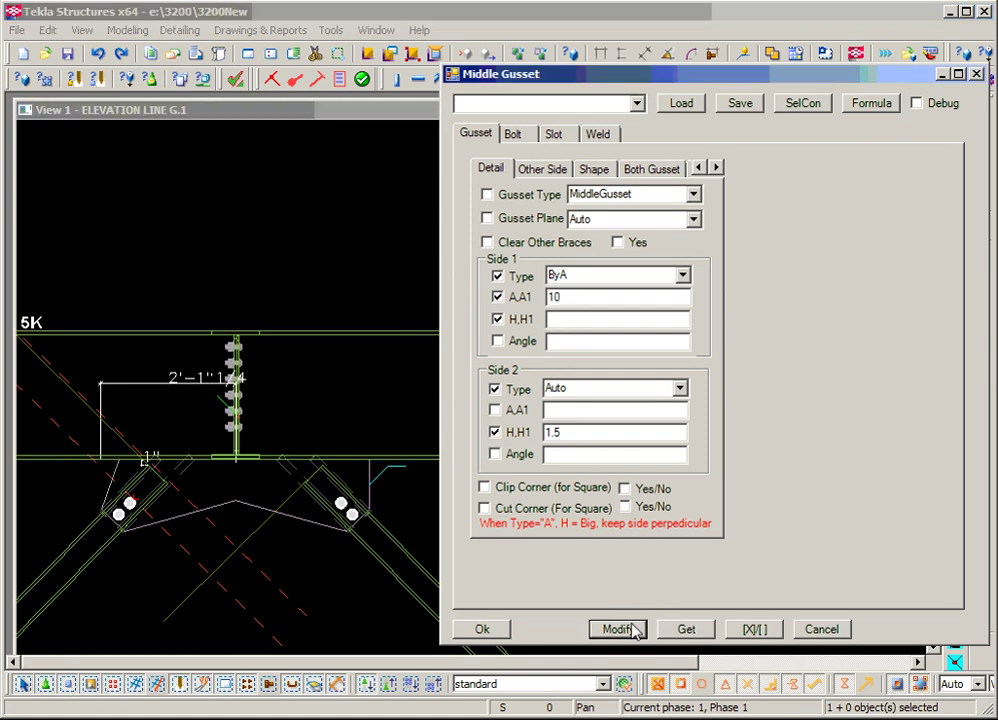
scroll(290, 479, "up", 4)
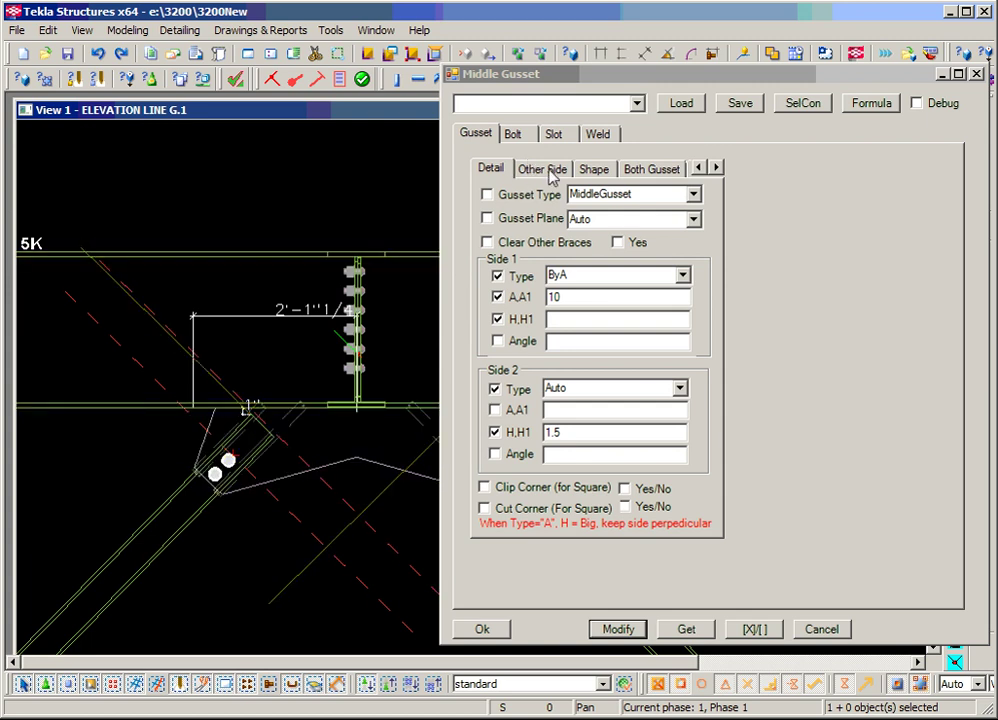
Step: Set the gusset's Work Point option to AtEndPoint in its data settings and apply it to the connection
left_click(697, 168)
left_click(697, 168)
left_click(531, 170)
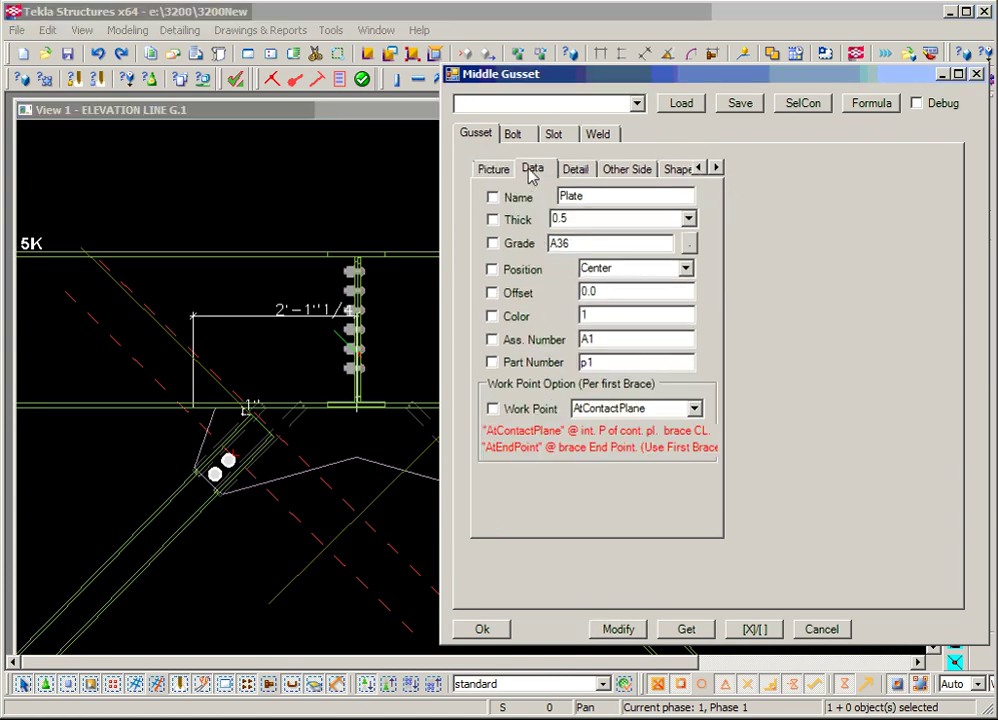
left_click(695, 409)
left_click(668, 446)
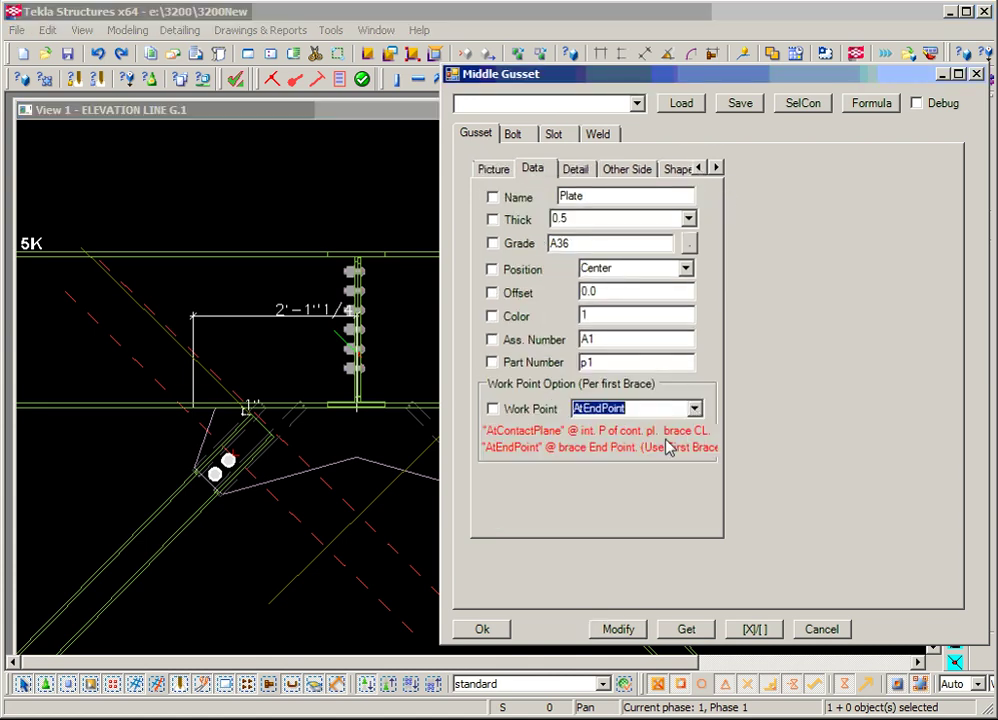
left_click(629, 629)
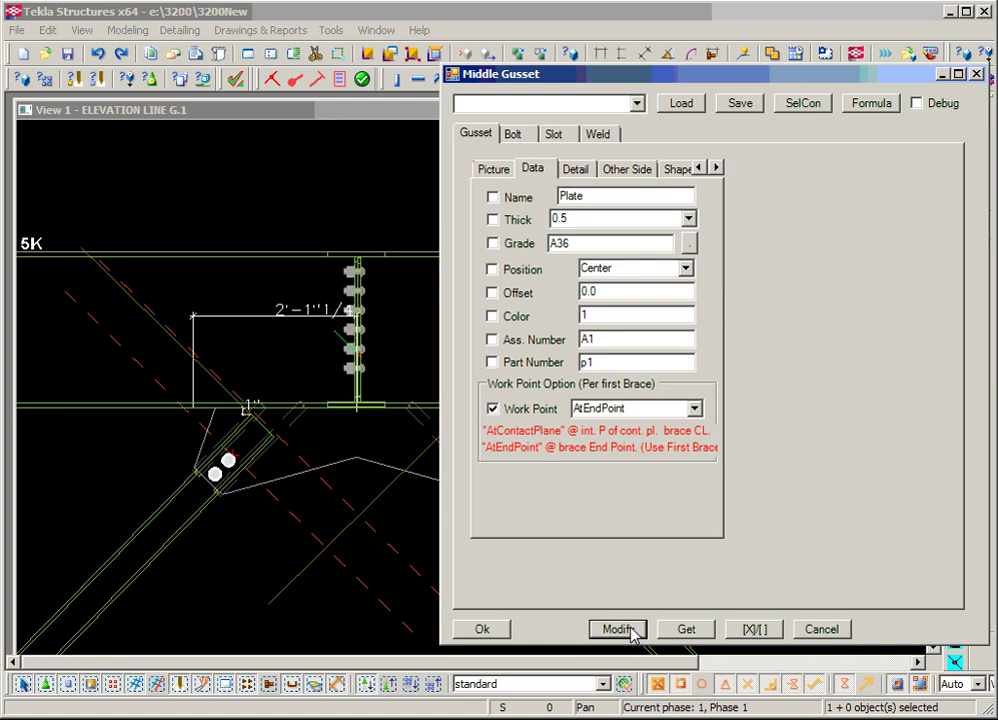
left_click(382, 471)
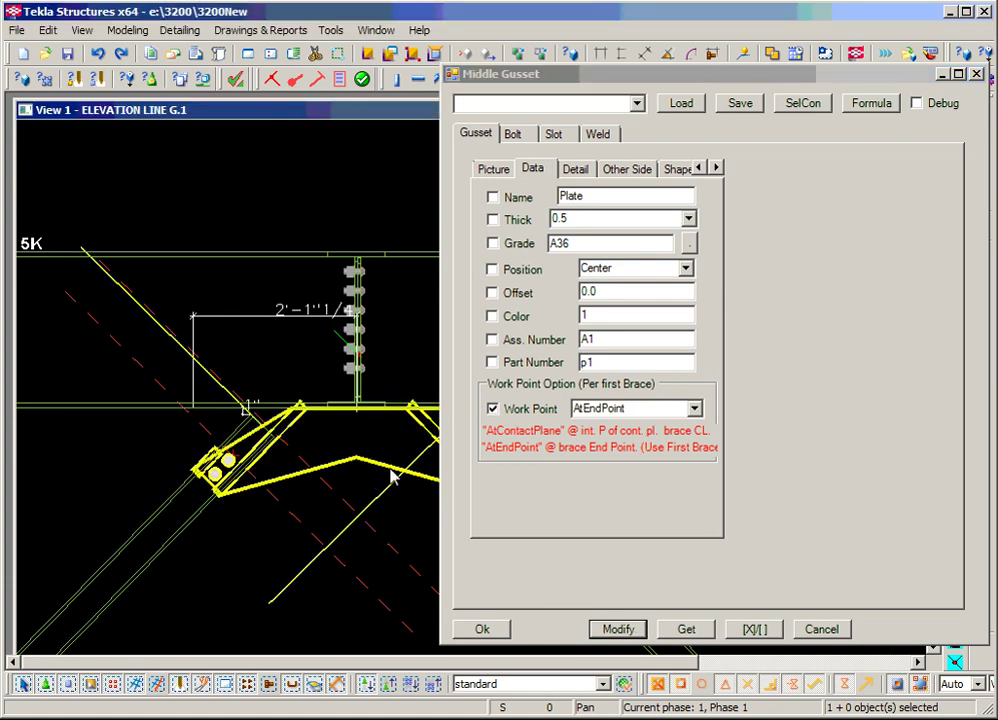
scroll(334, 506, "up", 2)
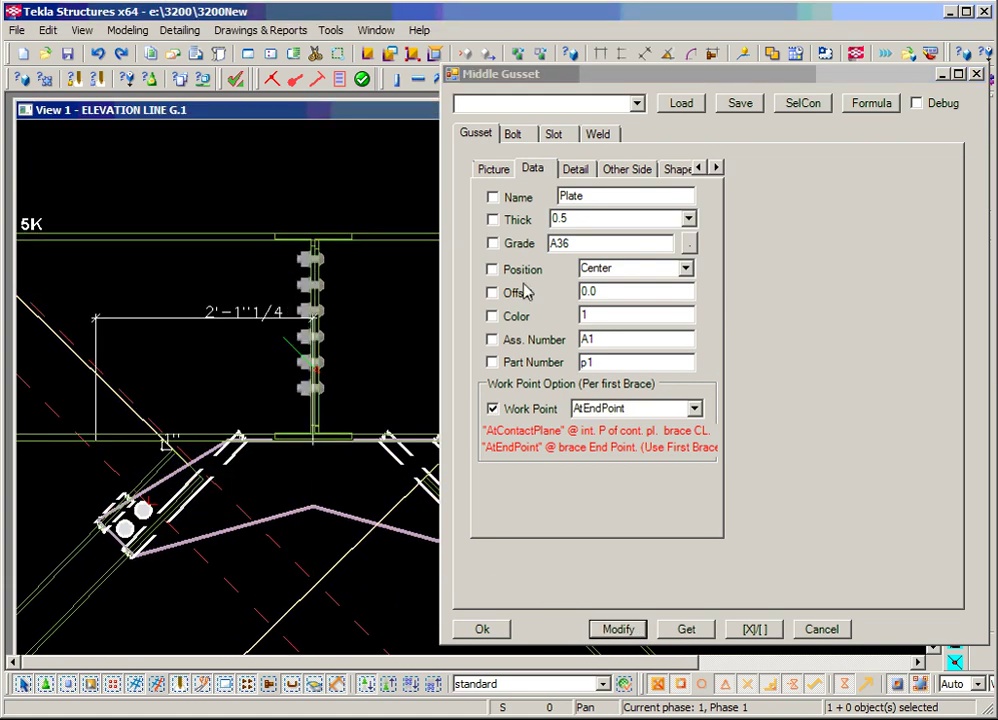
Step: Change Side 1's A,A1 dimension to 20 in the gusset details and apply it
left_click(586, 171)
double_click(583, 300)
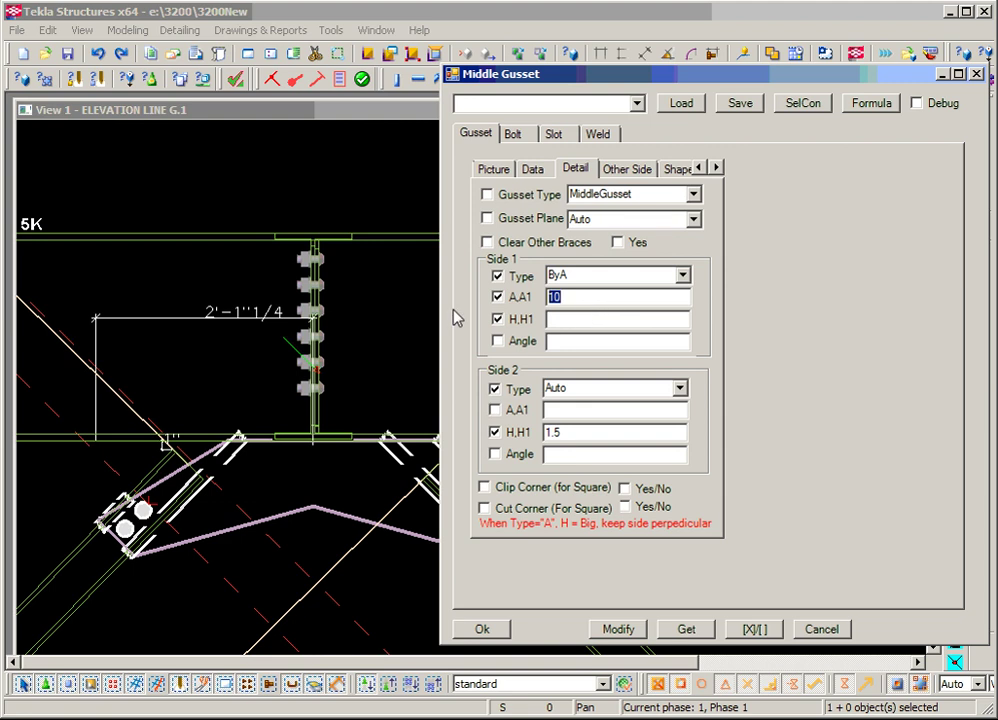
type("20")
left_click(618, 629)
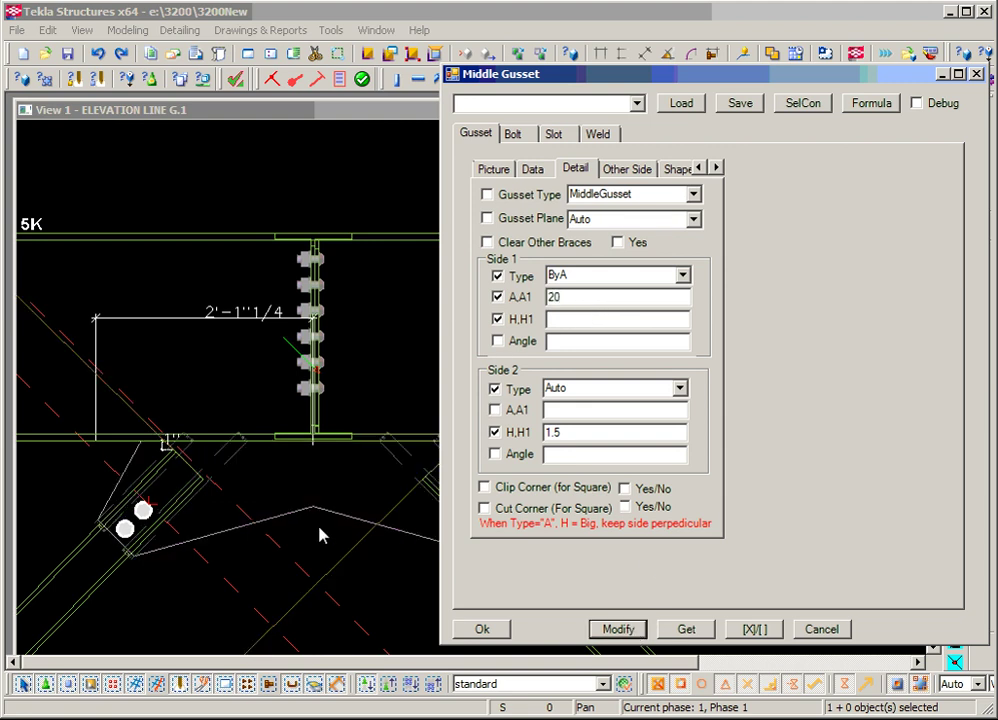
scroll(312, 446, "up", 2)
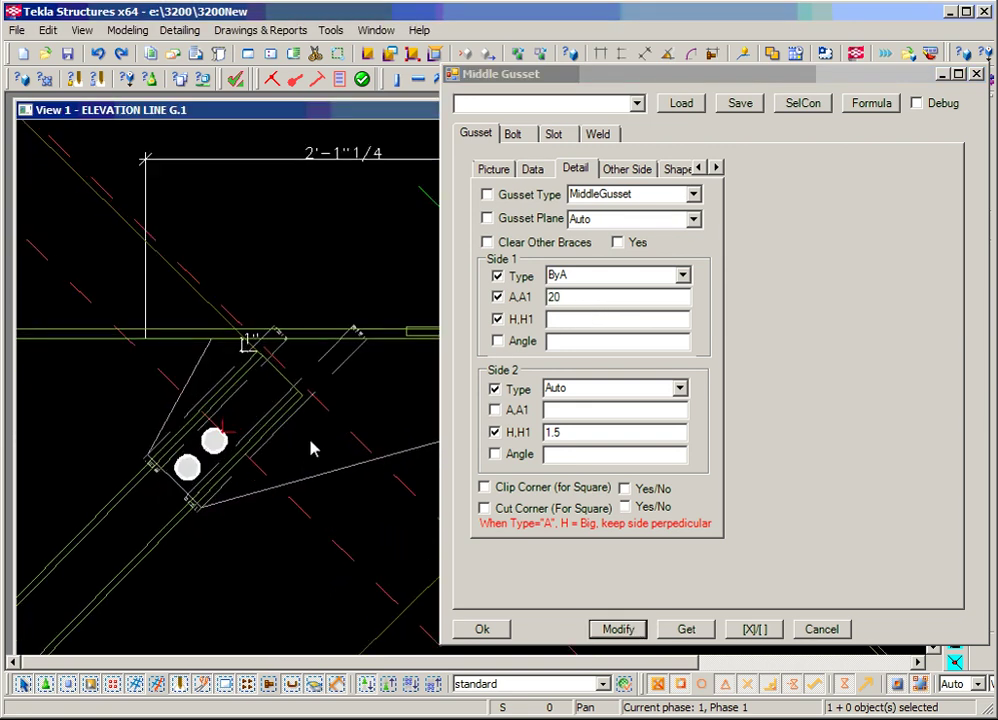
Step: Set Side 1's Type to ByAngle with A,A1 at 30, apply it and check the gusset end at the brace
left_click(682, 276)
left_click(637, 308)
key("Tab")
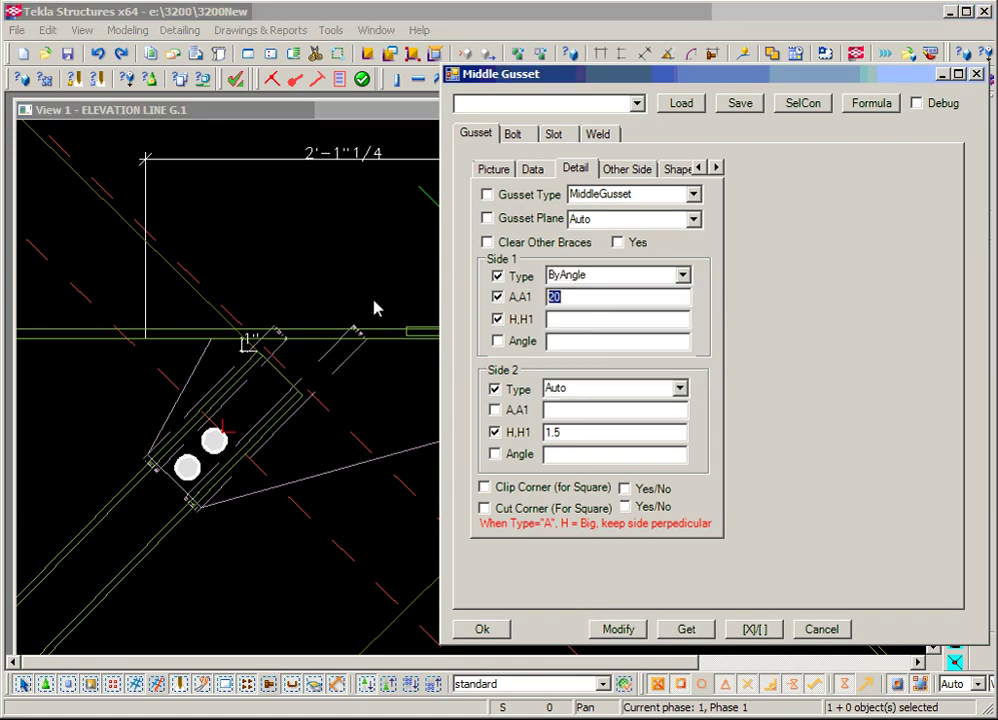
type("3")
left_click(617, 628)
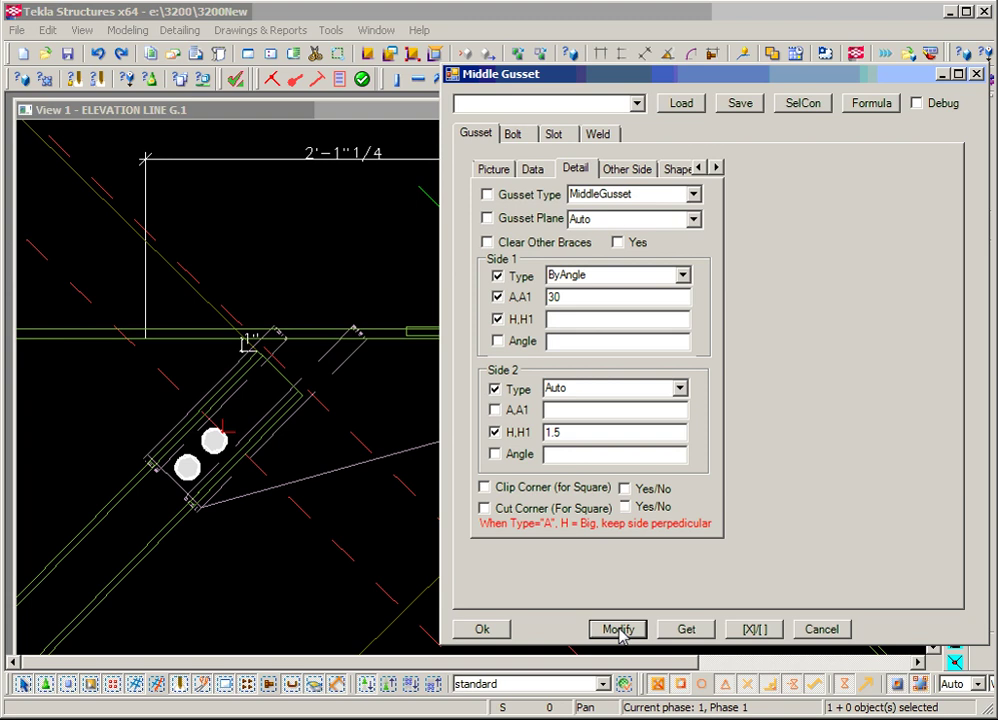
left_click(343, 470)
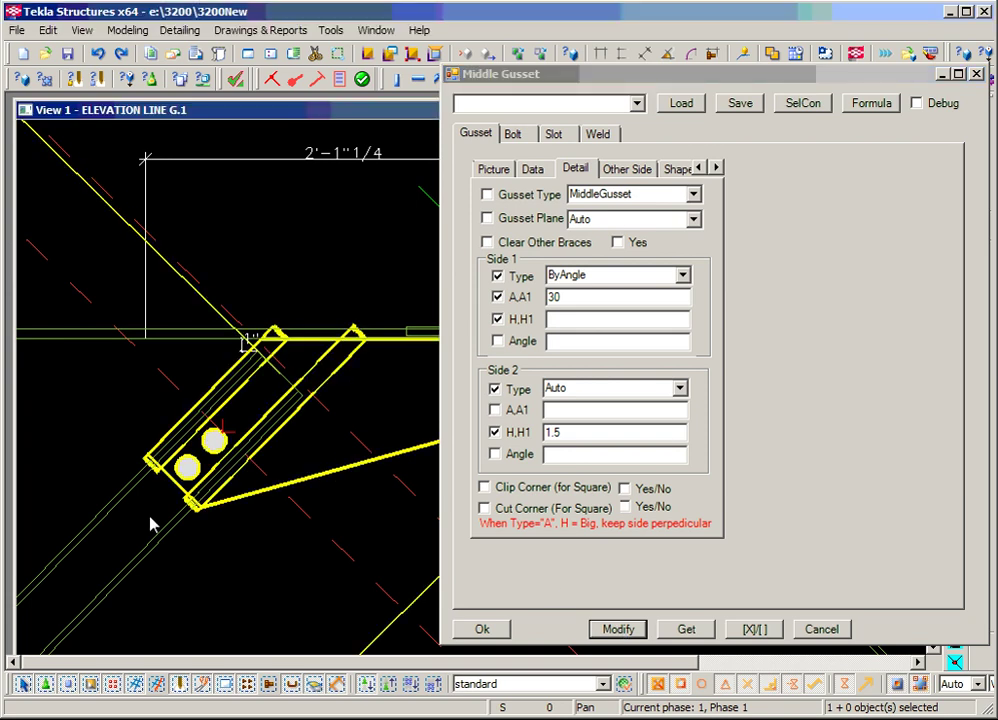
scroll(343, 470, "down", 3)
scroll(252, 479, "up", 3)
scroll(255, 480, "up", 2)
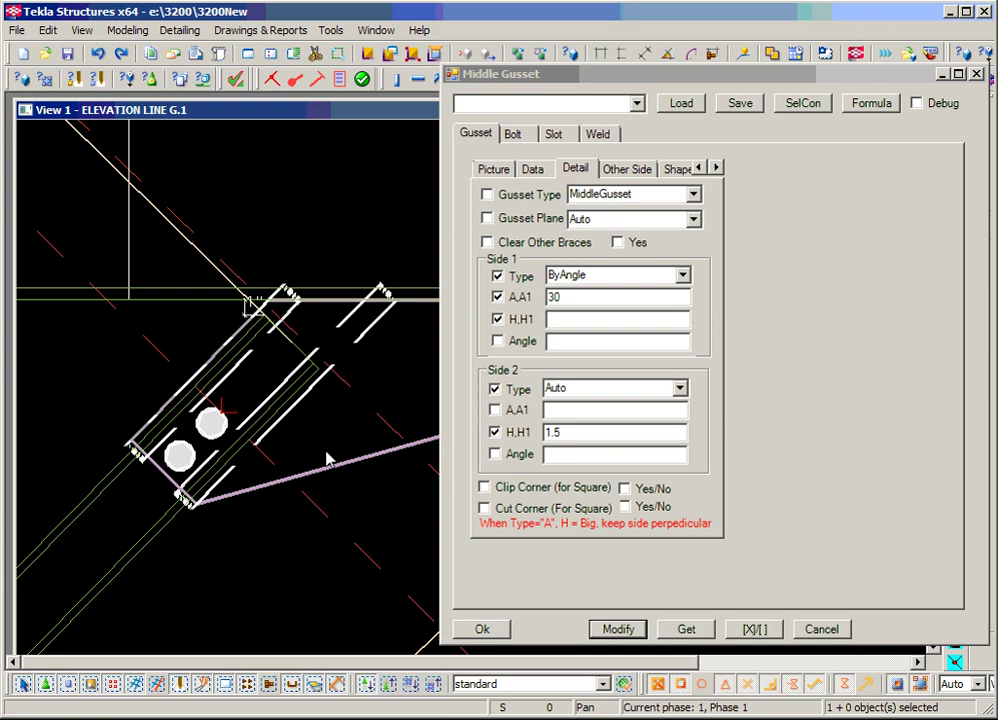
Step: Clear Side 1's A,A1 value, set its Angle to 30 and apply it to the gusset
double_click(559, 296)
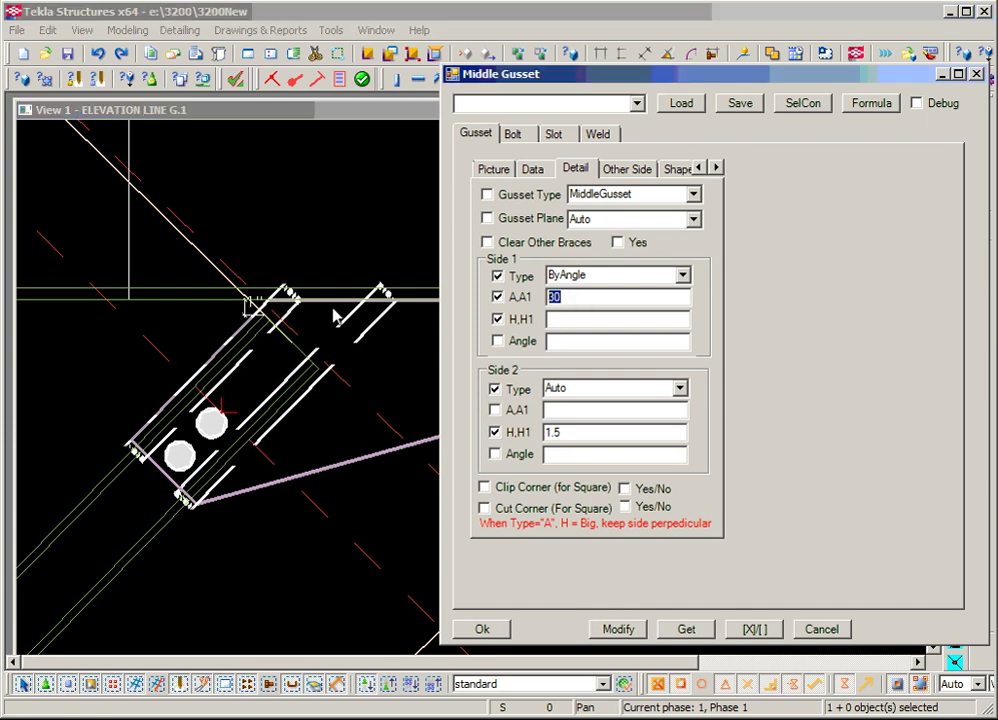
key("Delete")
left_click(632, 632)
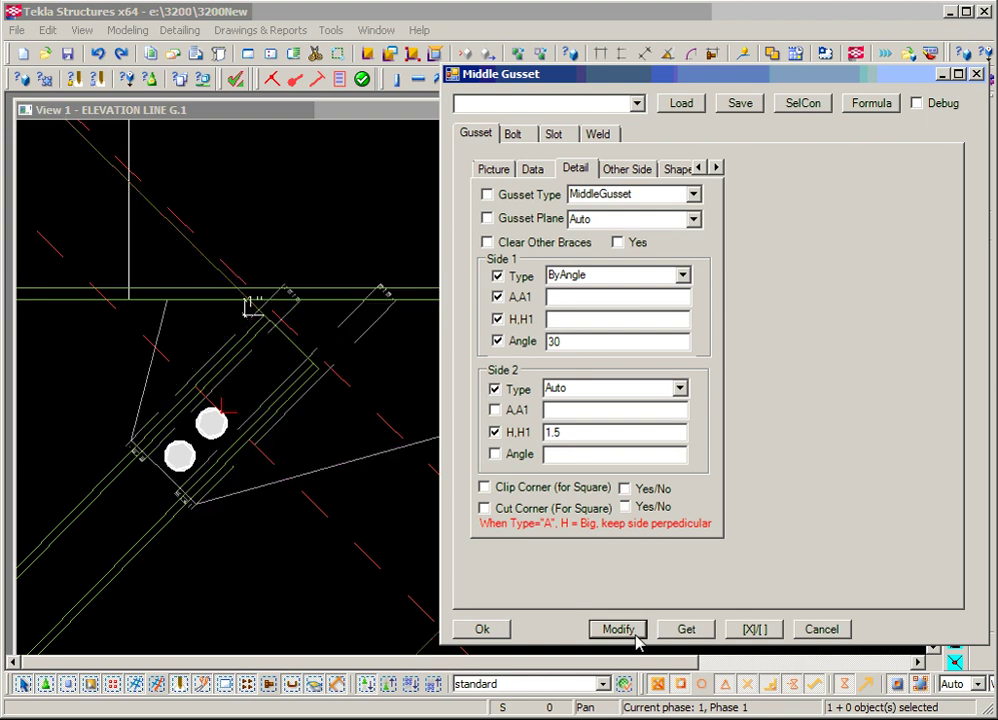
scroll(200, 481, "down", 5)
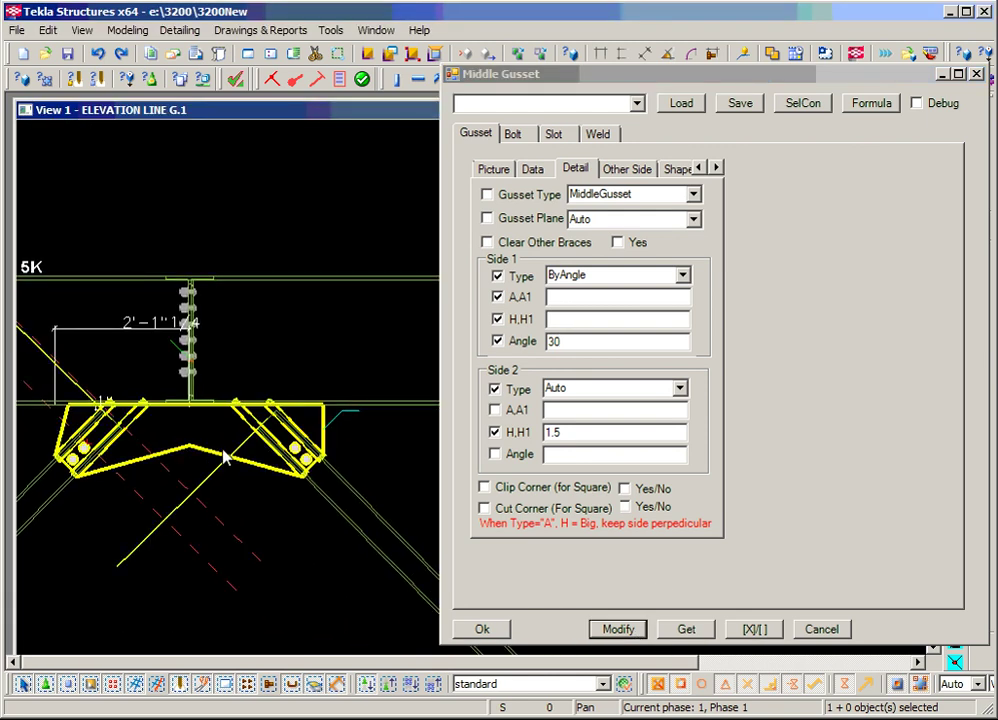
Step: Set angle A of the gusset's Prep1 edge preparation to 45 and apply it to the connection along the beam
left_click(717, 168)
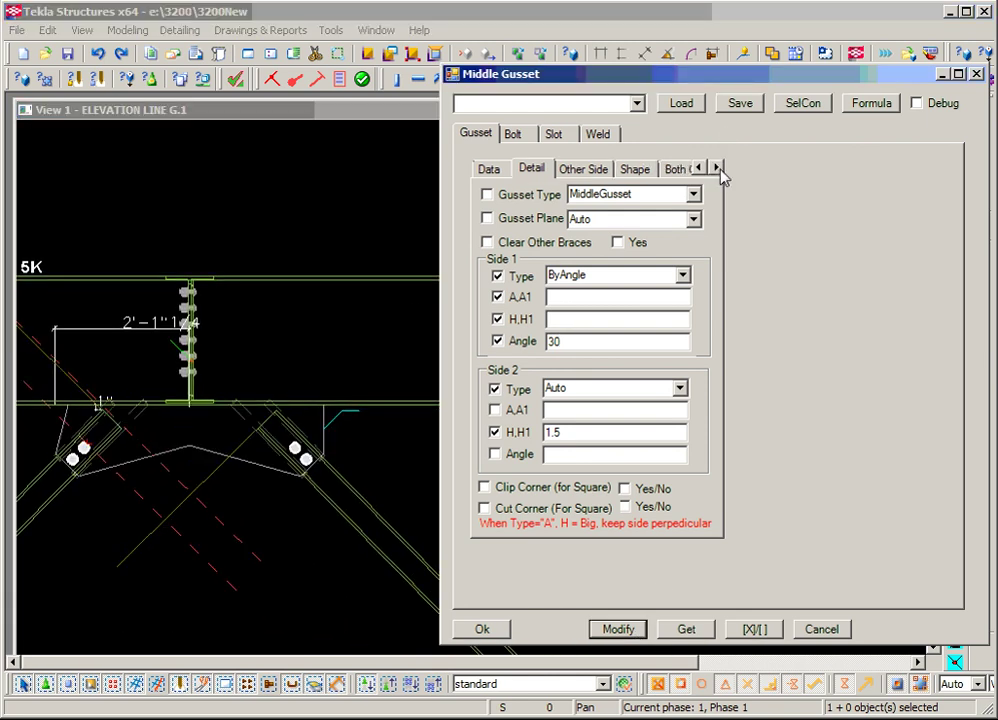
left_click(584, 170)
left_click(716, 168)
left_click(716, 168)
left_click(716, 168)
left_click(716, 168)
left_click(716, 168)
left_click(716, 168)
left_click(716, 168)
left_click(716, 168)
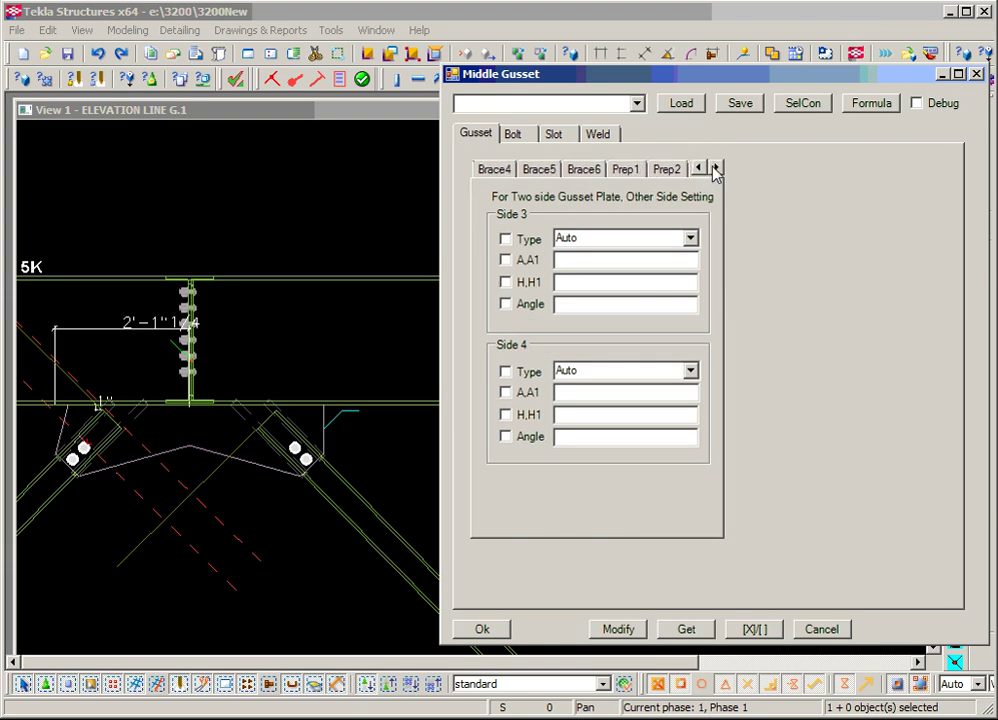
left_click(626, 169)
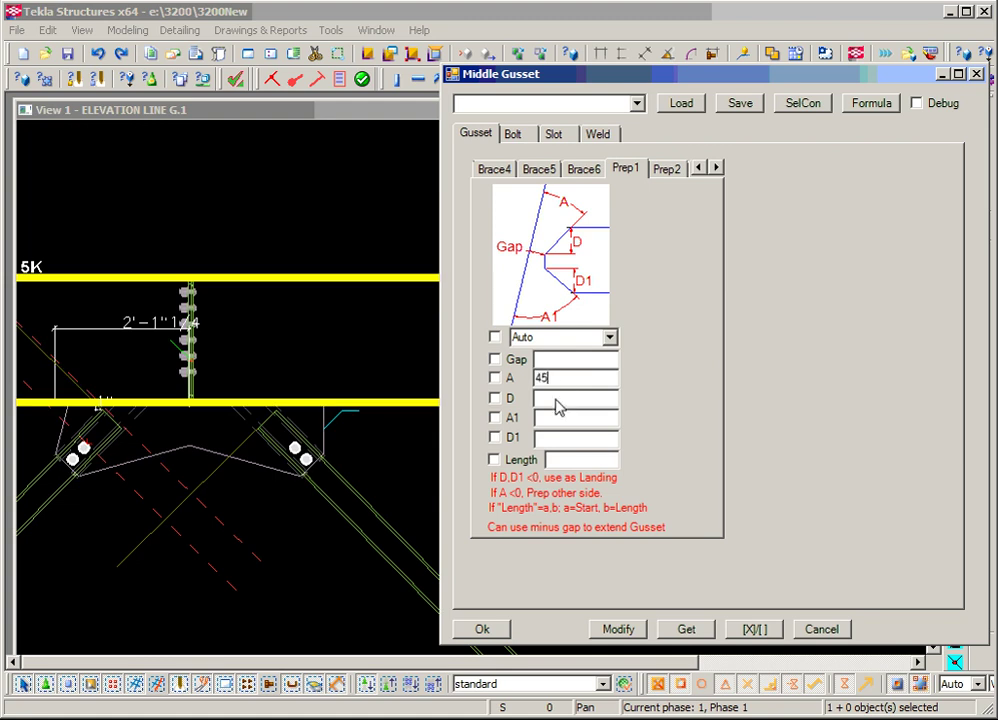
left_click(613, 632)
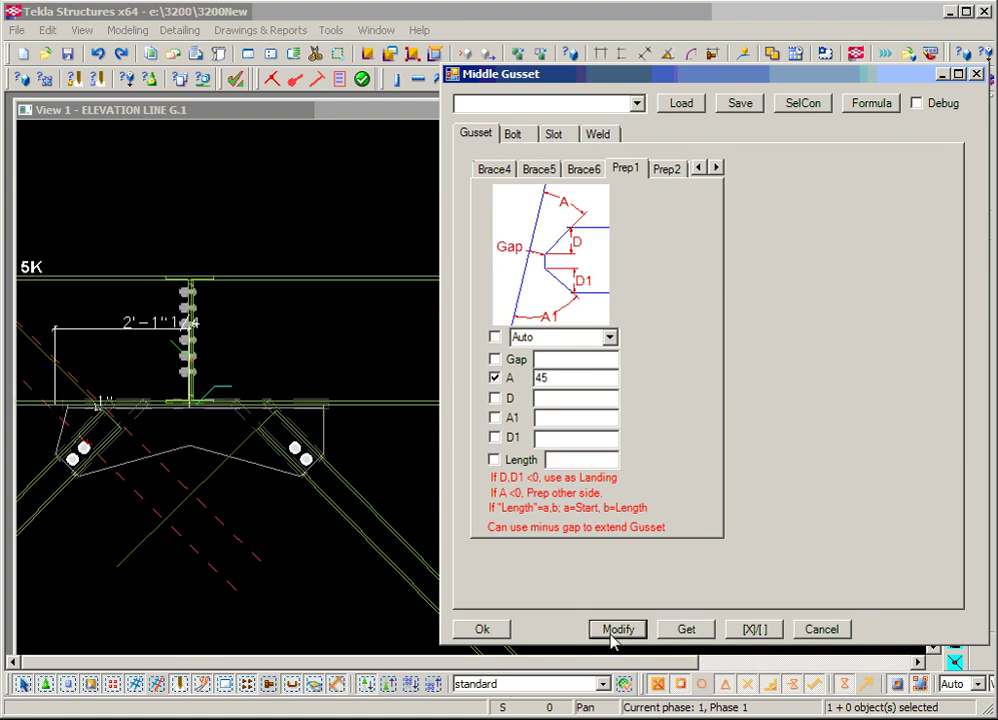
scroll(320, 440, "up", 6)
scroll(281, 402, "down", 2)
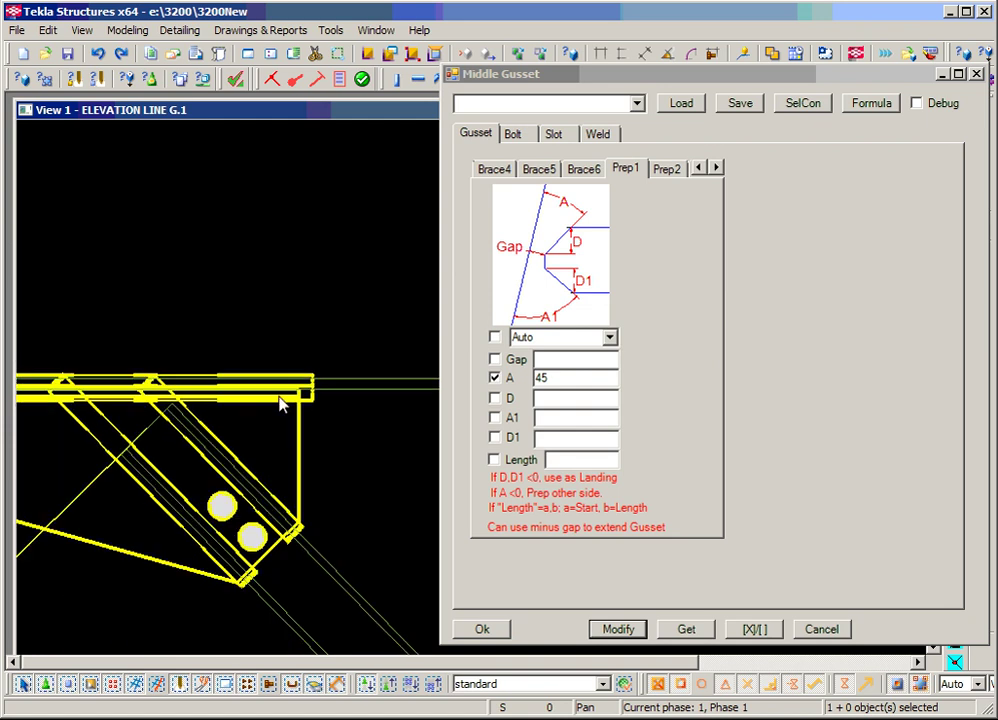
Step: Look over the gusset's Prep2 and ChamferPoints settings and its end corner at the beam
left_click(667, 170)
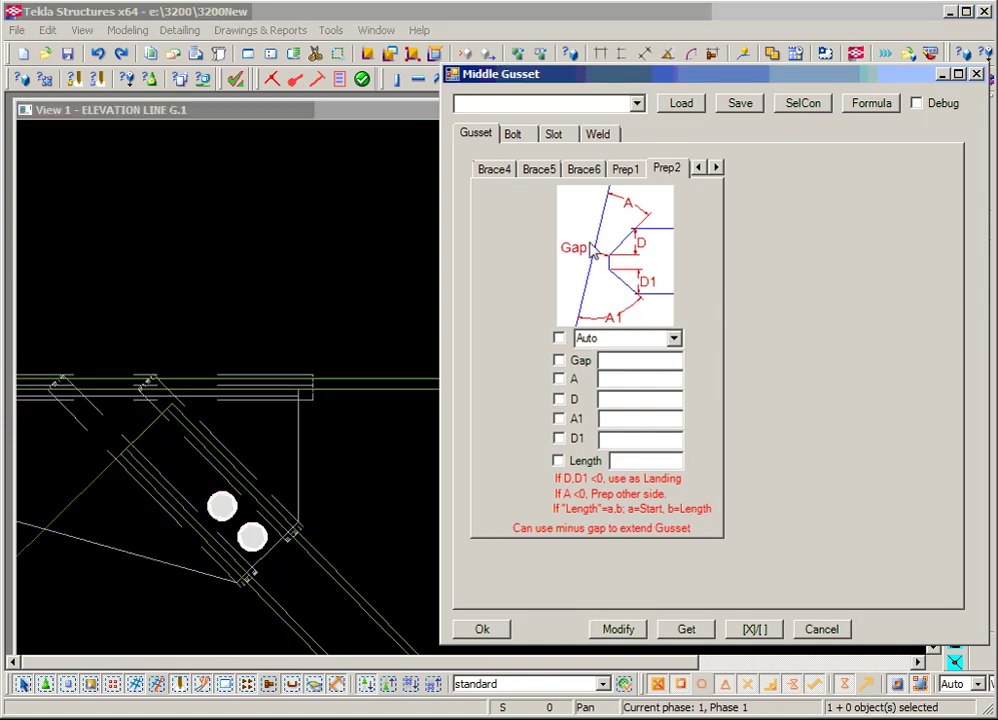
left_click(717, 168)
left_click(717, 168)
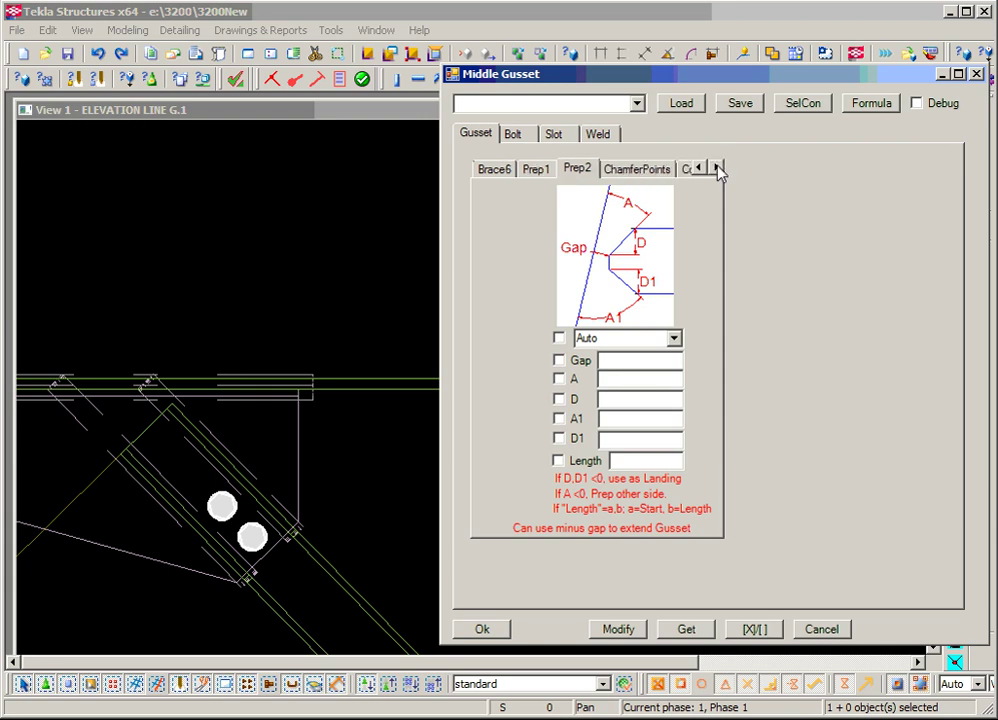
left_click(630, 170)
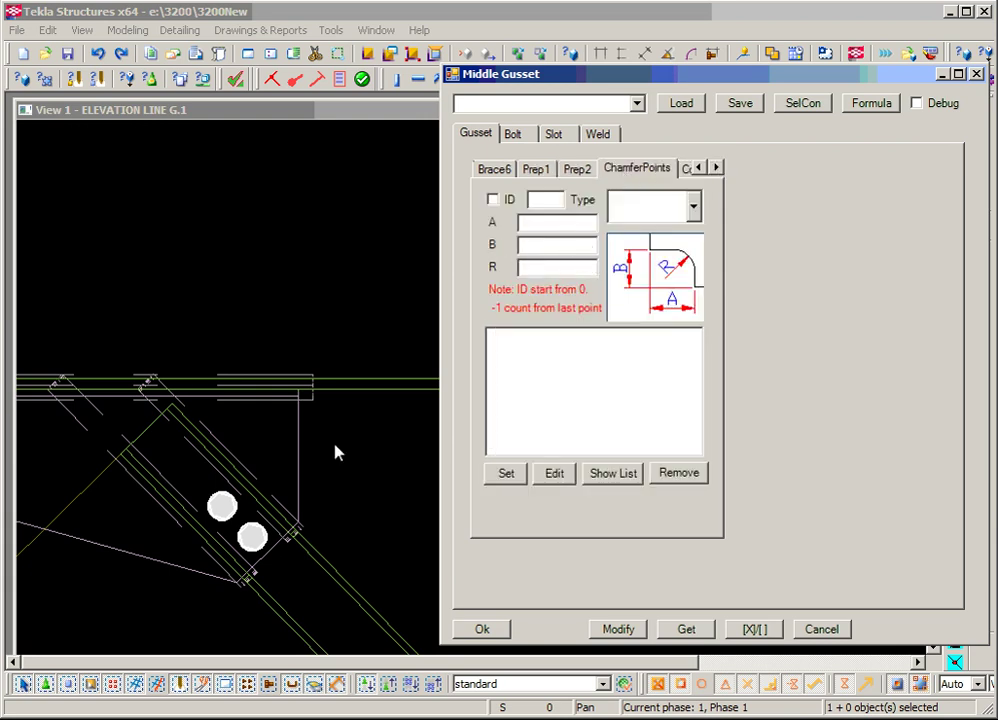
scroll(356, 419, "down", 1)
left_click(350, 405)
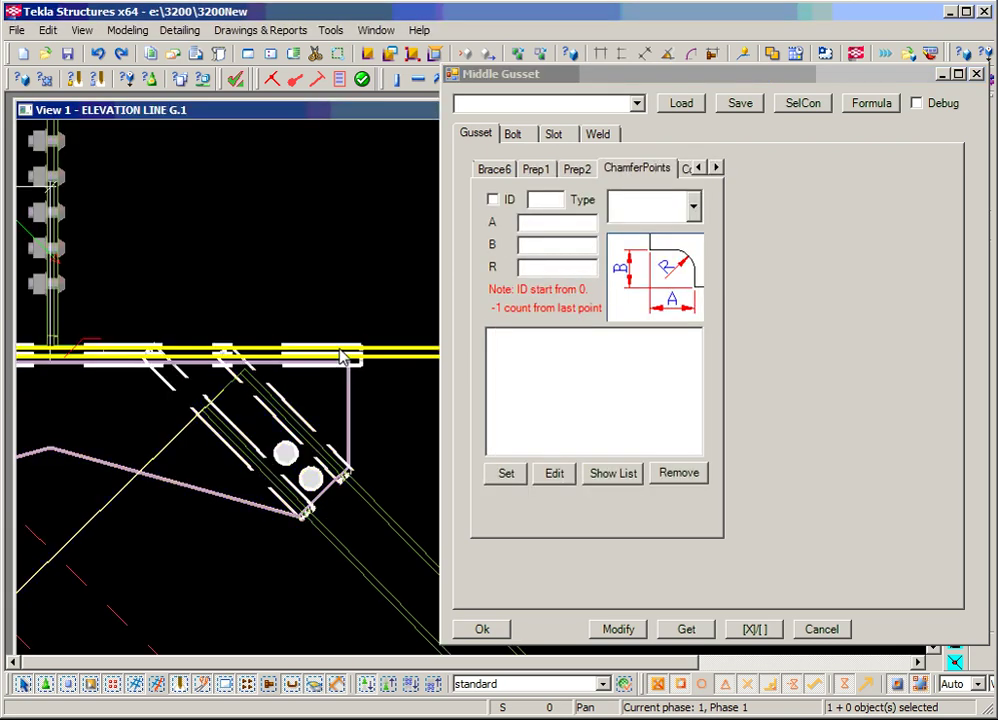
Step: Cycle the inner CornerCut picture to the shape dimensioned with A, B, C and D
left_click(688, 168)
left_click(645, 172)
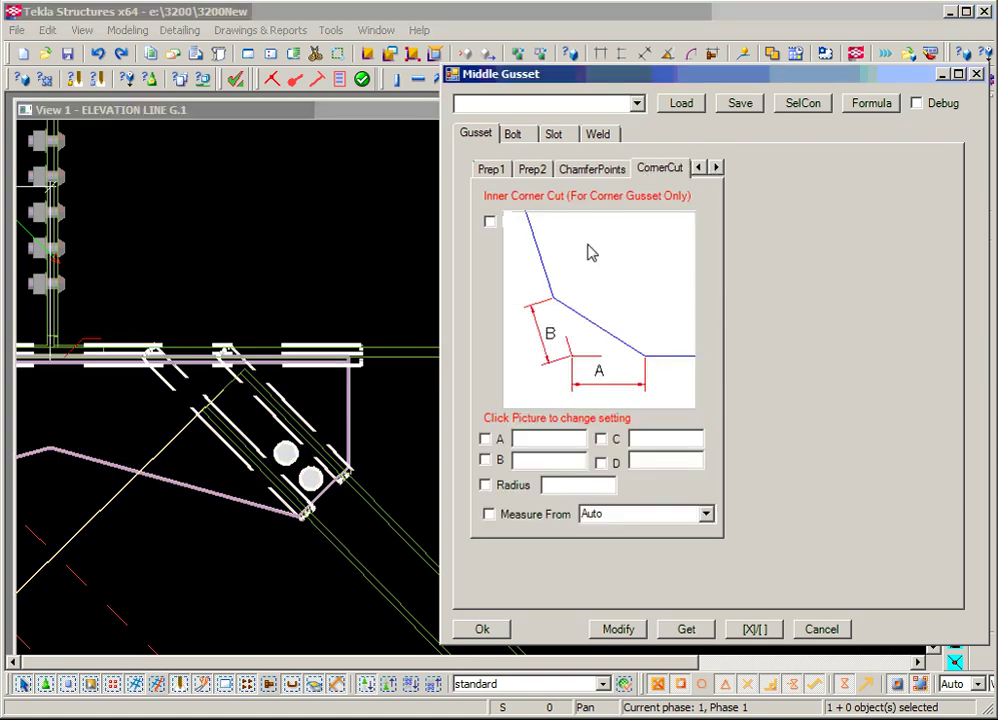
left_click(600, 330)
left_click(594, 333)
left_click(594, 333)
left_click(594, 333)
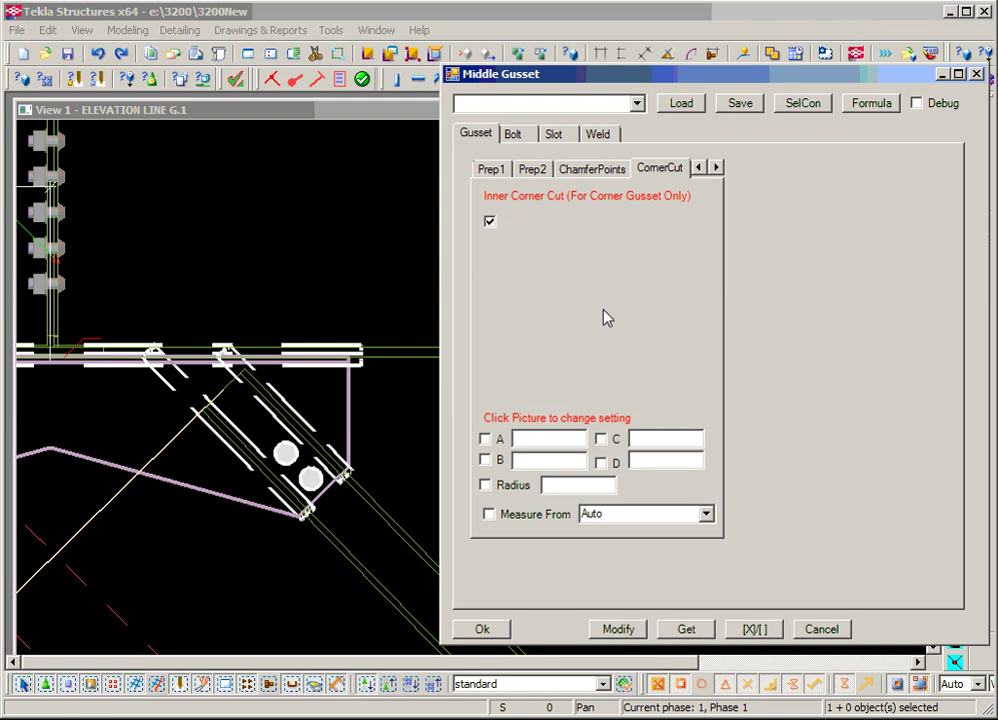
left_click(606, 318)
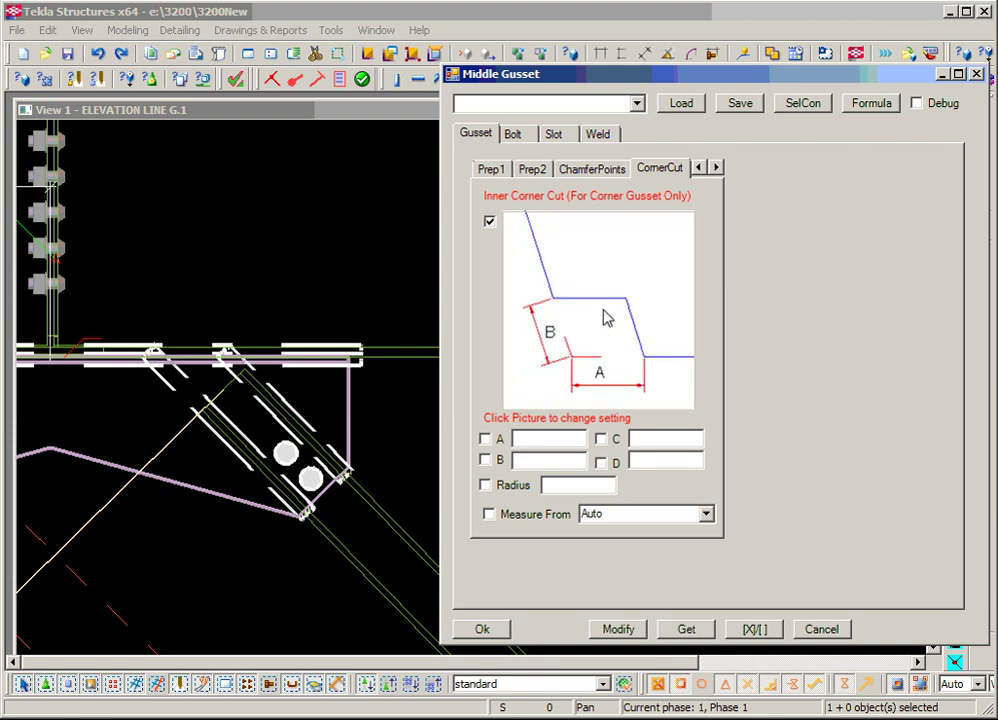
left_click(588, 363)
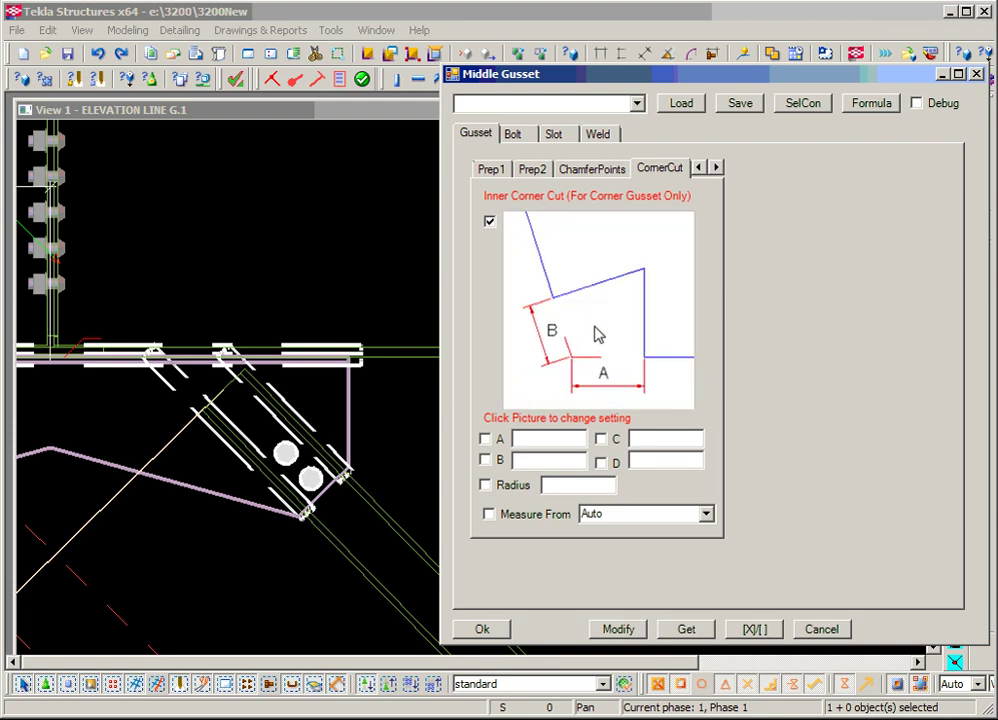
left_click(597, 333)
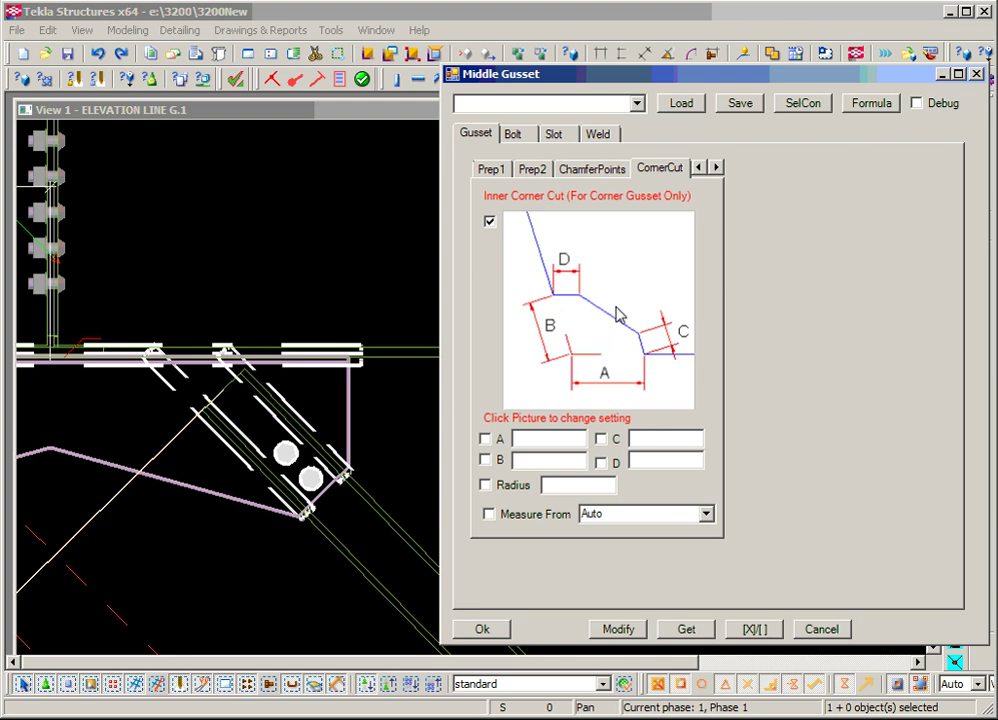
left_click(716, 167)
left_click(699, 168)
left_click(699, 168)
left_click(699, 168)
left_click(699, 168)
left_click(699, 168)
left_click(699, 168)
scroll(339, 524, "down", 5)
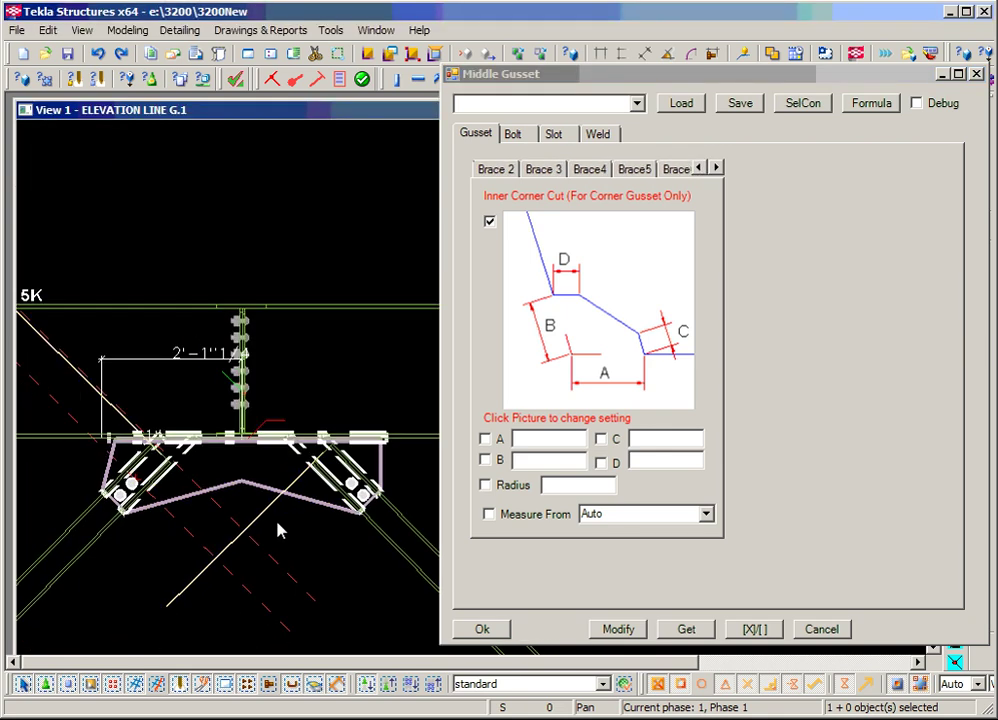
Step: Look over the gusset's Both Gusset settings for edge combining, edge extension and corner elimination
left_click(700, 170)
left_click(700, 170)
left_click(700, 170)
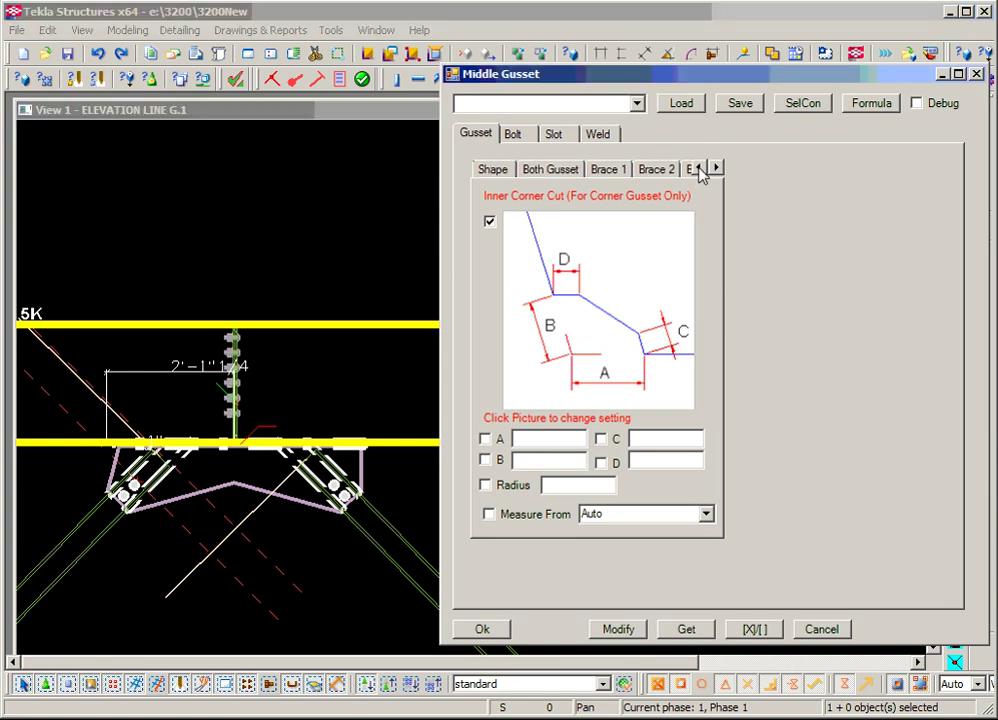
left_click(553, 172)
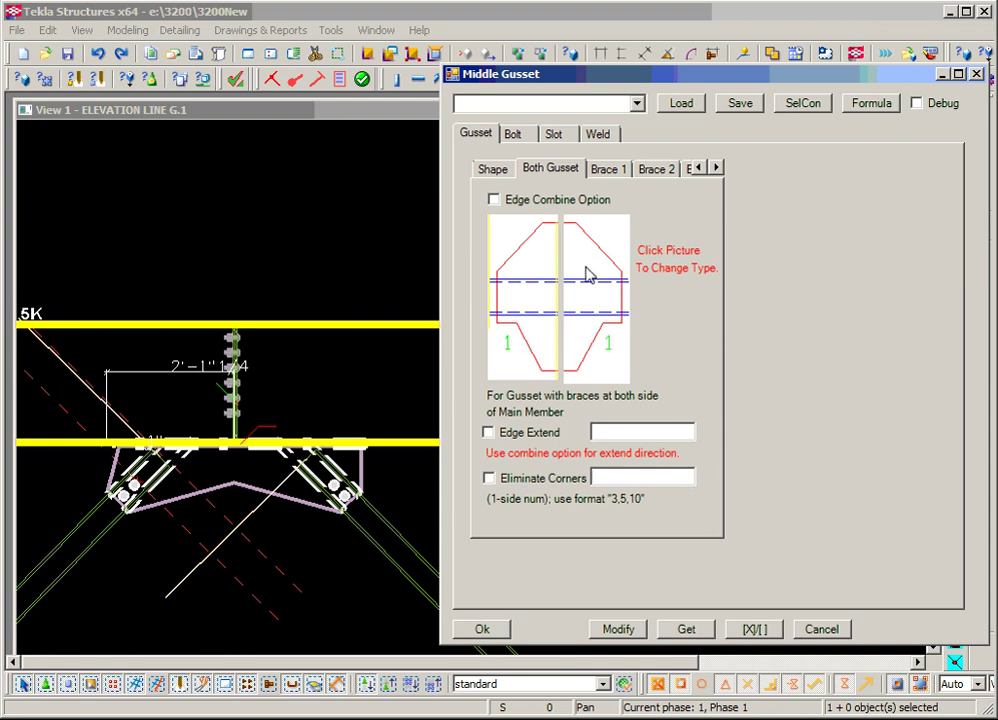
Step: Review the gusset's Picture, Data, Detail, Other Side and Shape settings, and close the Middle Gusset dialog without applying anything
left_click(697, 169)
left_click(697, 169)
left_click(697, 169)
left_click(697, 169)
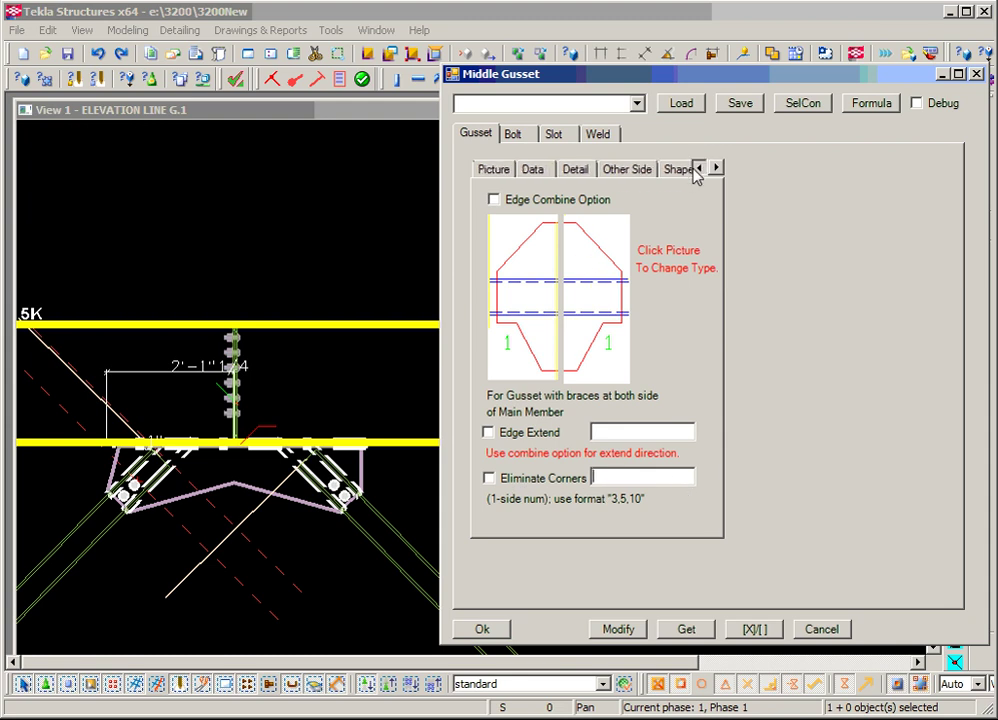
left_click(501, 172)
left_click(532, 170)
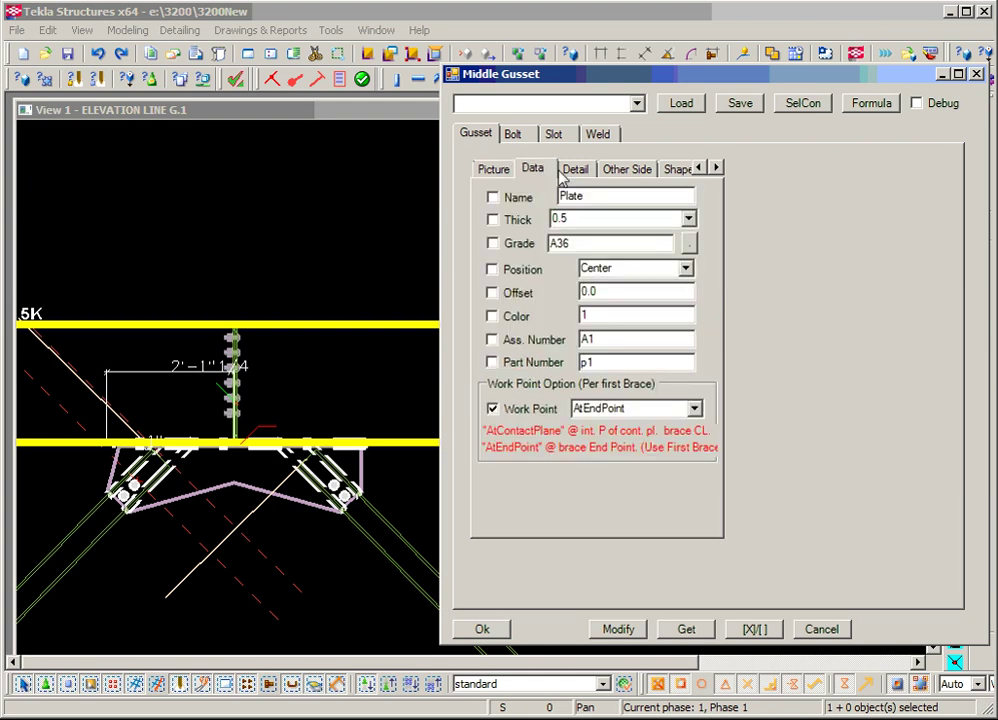
left_click(585, 171)
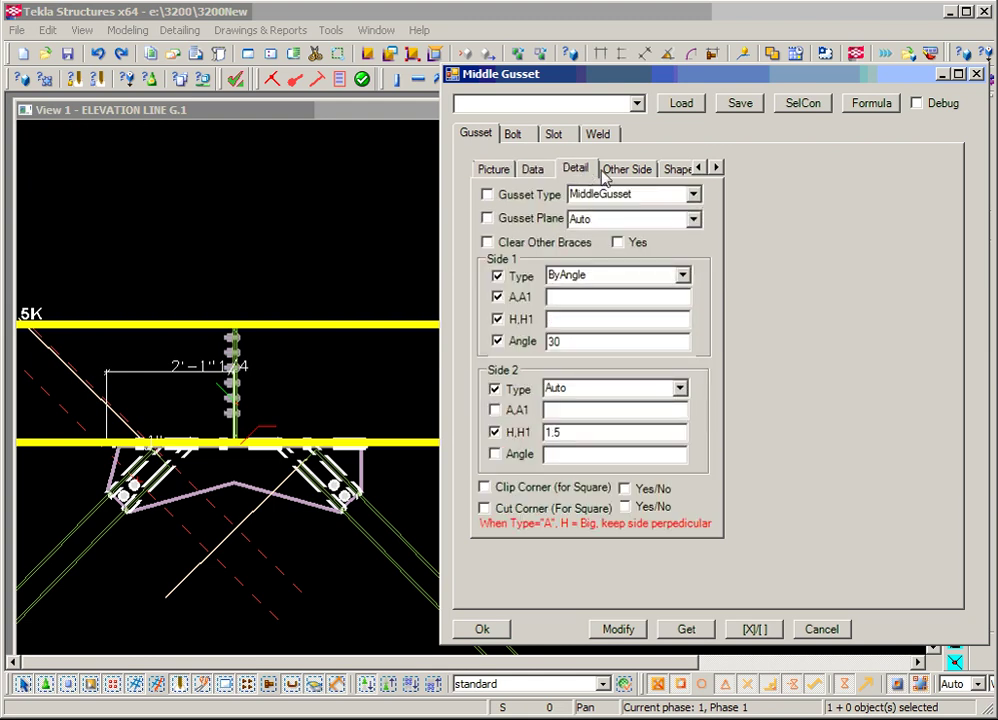
left_click(622, 172)
left_click(669, 172)
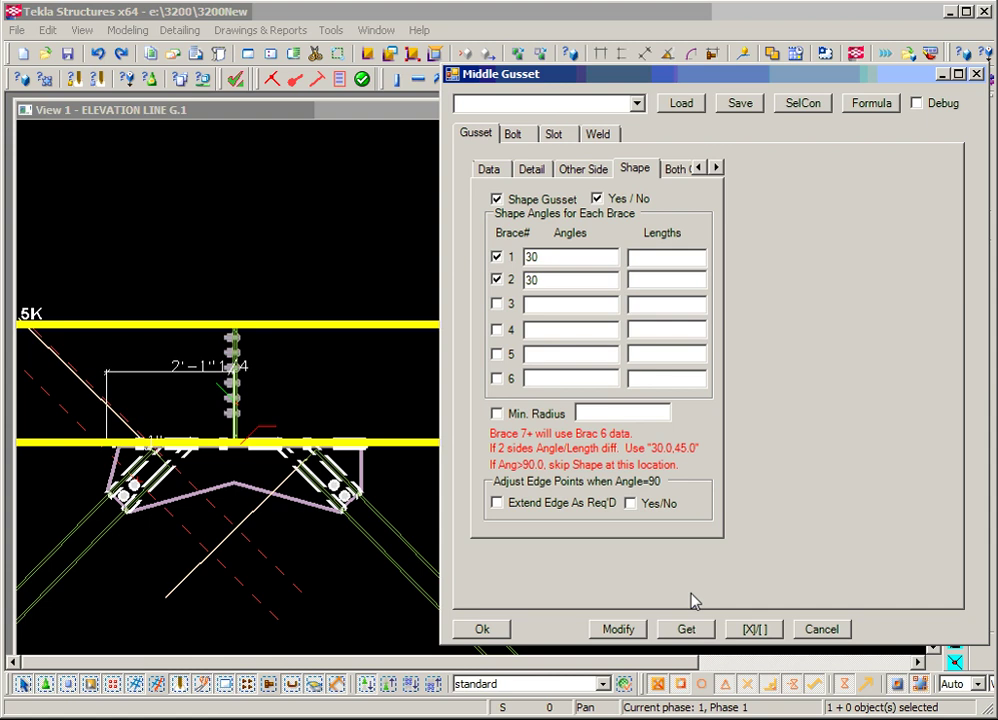
left_click(822, 630)
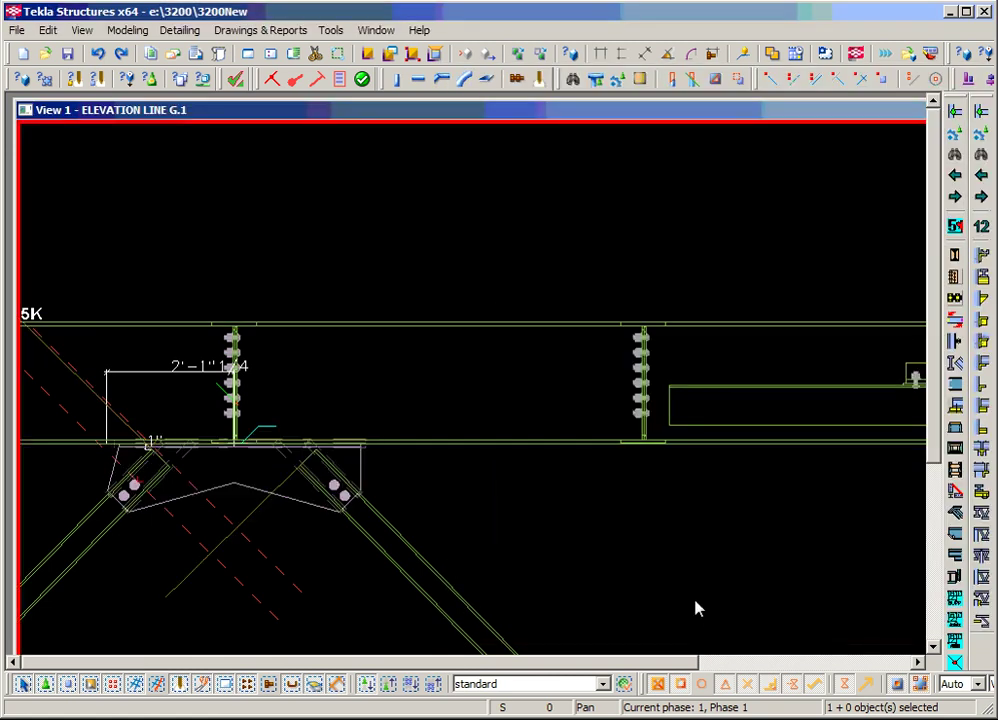